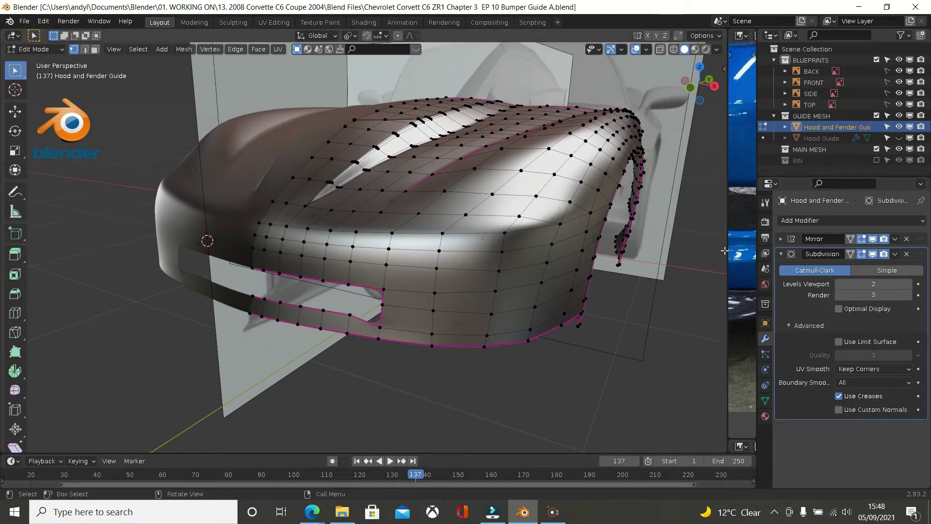
Step: Compare the front bumper corner in the blue Corvette reference photo with the hood and fender guide mesh
{"action": "left_click_drag", "start_coordinate": [728, 252], "coordinate": [294, 264]}
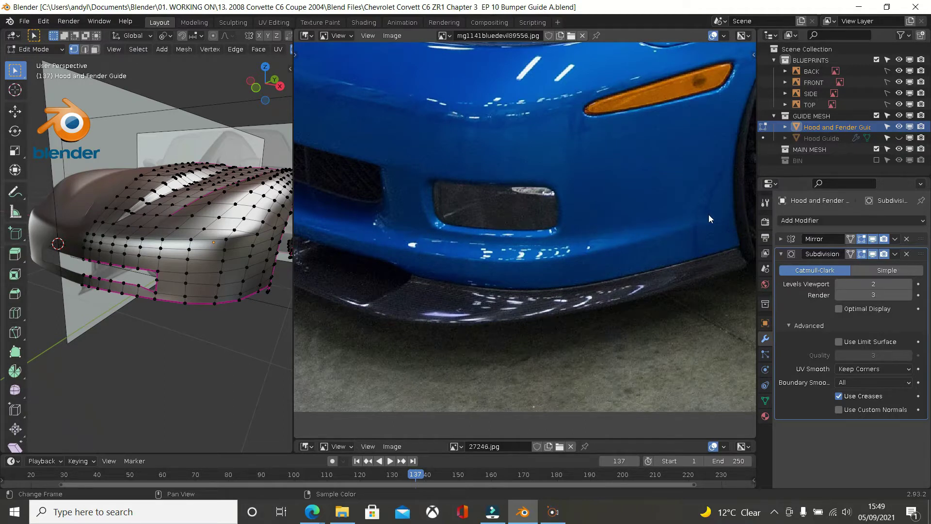
{"action": "scroll", "coordinate": [636, 179], "scroll_direction": "down", "scroll_amount": 1}
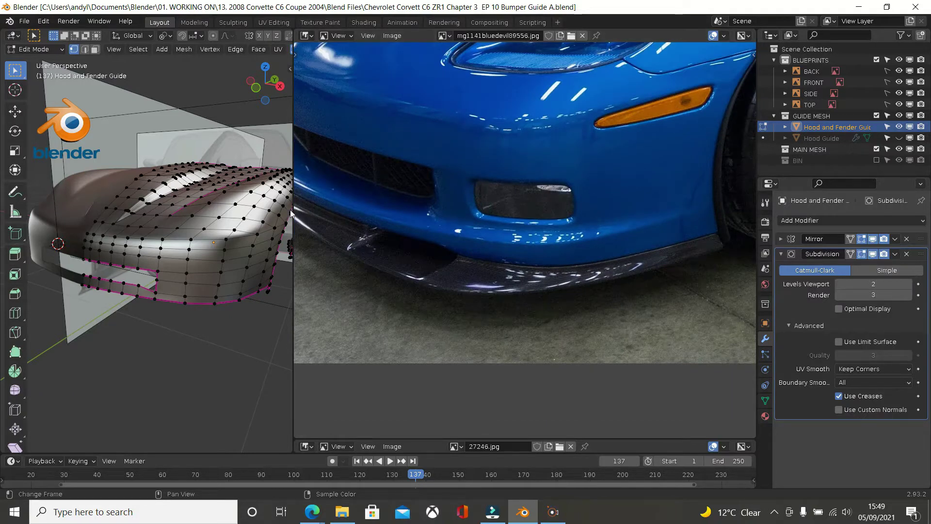
{"action": "middle_click_drag", "start_coordinate": [194, 214], "coordinate": [212, 233]}
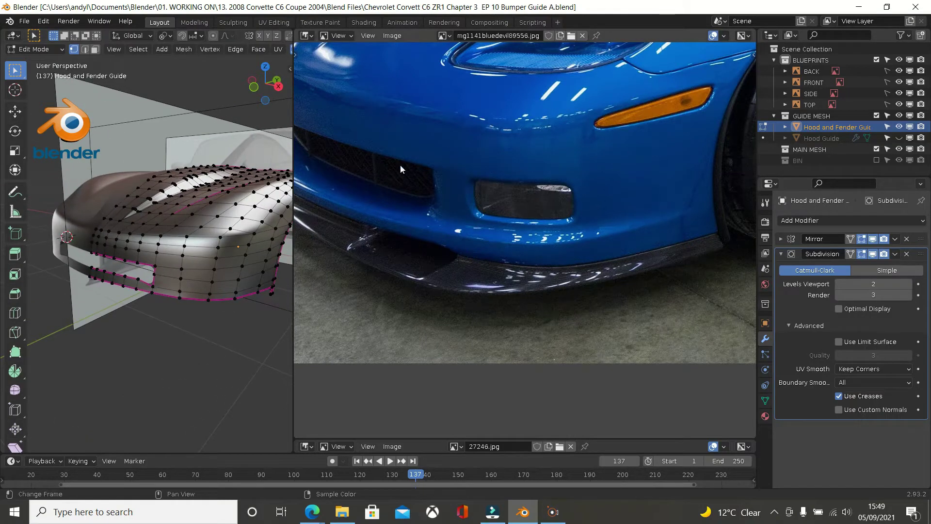
{"action": "scroll", "coordinate": [267, 223], "scroll_direction": "up", "scroll_amount": 3}
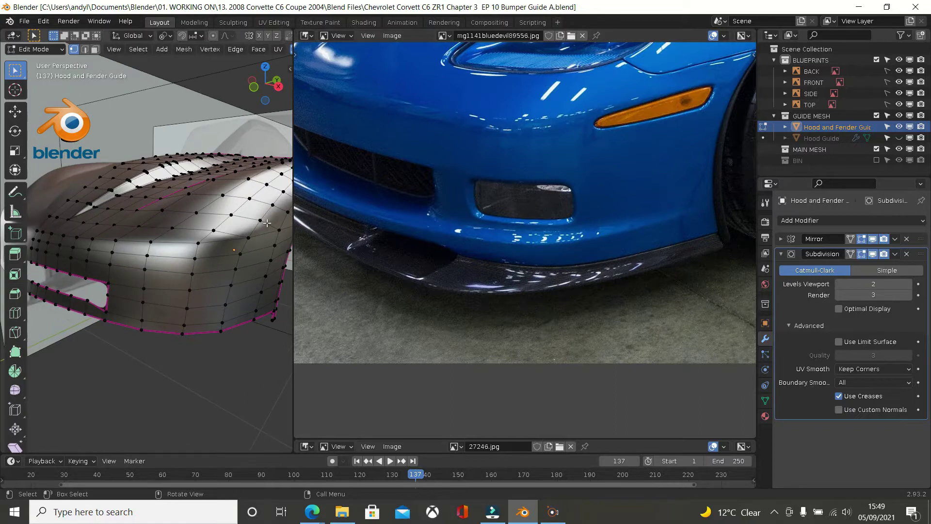
{"action": "scroll", "coordinate": [267, 223], "scroll_direction": "up", "scroll_amount": 2}
{"action": "middle_click_drag", "start_coordinate": [254, 231], "coordinate": [62, 251]}
{"action": "scroll", "coordinate": [264, 237], "scroll_direction": "down", "scroll_amount": 3}
{"action": "scroll", "coordinate": [207, 244], "scroll_direction": "up", "scroll_amount": 1}
{"action": "scroll", "coordinate": [207, 244], "scroll_direction": "up", "scroll_amount": 2}
{"action": "scroll", "coordinate": [162, 243], "scroll_direction": "down", "scroll_amount": 1}
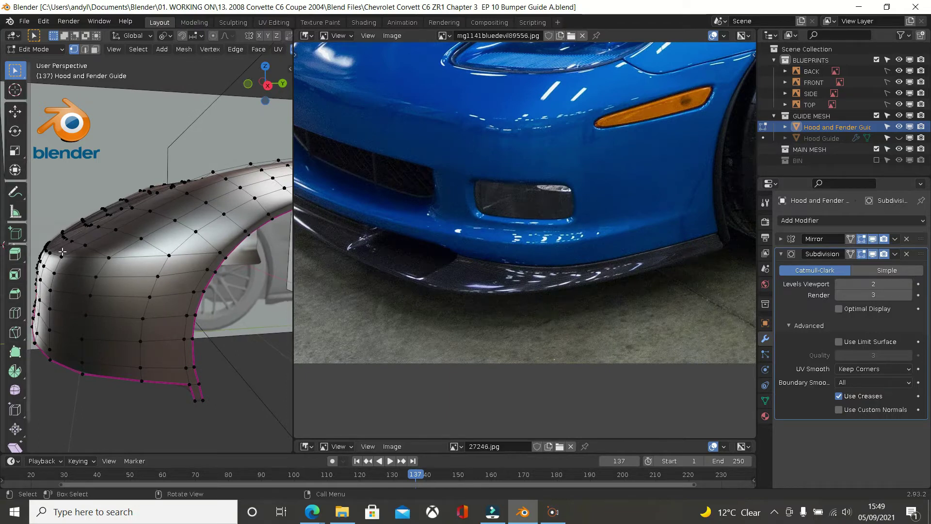
{"action": "scroll", "coordinate": [172, 243], "scroll_direction": "up", "scroll_amount": 2}
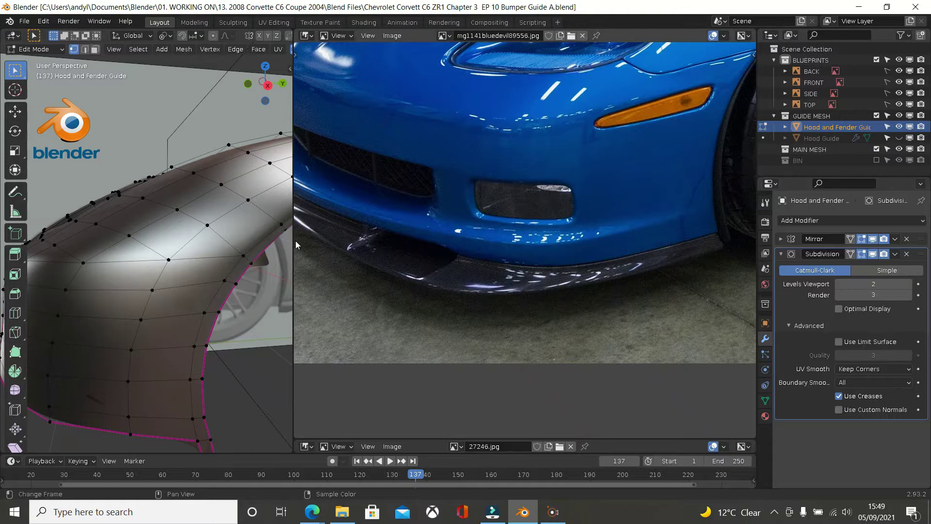
Step: Examine the smooth shading of the bumper corner and wheel arch in the enlarged 3D view, in Object Mode and Edit Mode
{"action": "left_click_drag", "start_coordinate": [293, 241], "coordinate": [747, 251]}
{"action": "middle_click_drag", "start_coordinate": [542, 257], "coordinate": [545, 169], "text": "shift"}
{"action": "scroll", "coordinate": [544, 169], "scroll_direction": "down", "scroll_amount": 1}
{"action": "middle_click_drag", "start_coordinate": [523, 202], "coordinate": [498, 267]}
{"action": "key", "text": "Tab"}
{"action": "middle_click_drag", "start_coordinate": [542, 225], "coordinate": [591, 193]}
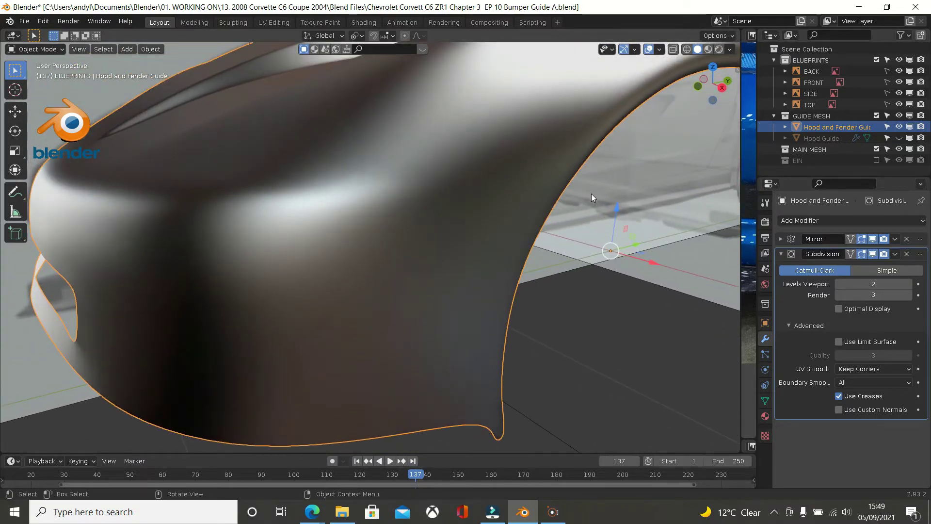
{"action": "key", "text": "Tab"}
{"action": "middle_click_drag", "start_coordinate": [496, 226], "coordinate": [478, 208]}
{"action": "middle_click_drag", "start_coordinate": [275, 208], "coordinate": [340, 241]}
{"action": "scroll", "coordinate": [324, 207], "scroll_direction": "down", "scroll_amount": 2}
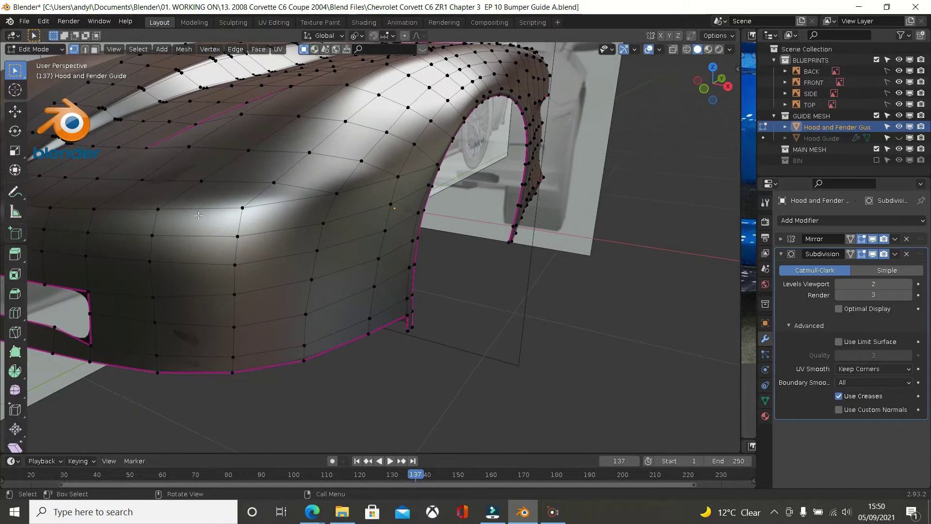
{"action": "middle_click_drag", "start_coordinate": [246, 225], "coordinate": [249, 226]}
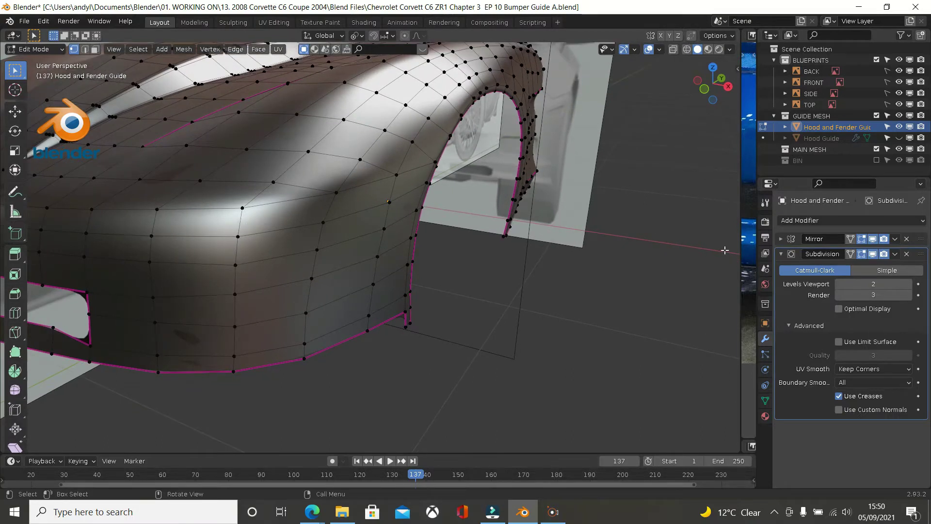
Step: Study the bumper's upper crease and front profile in the mg1141bluedevil89556.jpg and 27246.jpg reference photos beside the mesh
{"action": "key", "text": "ctrl+space"}
{"action": "middle_click_drag", "start_coordinate": [487, 180], "coordinate": [590, 233]}
{"action": "scroll", "coordinate": [499, 207], "scroll_direction": "up", "scroll_amount": 1}
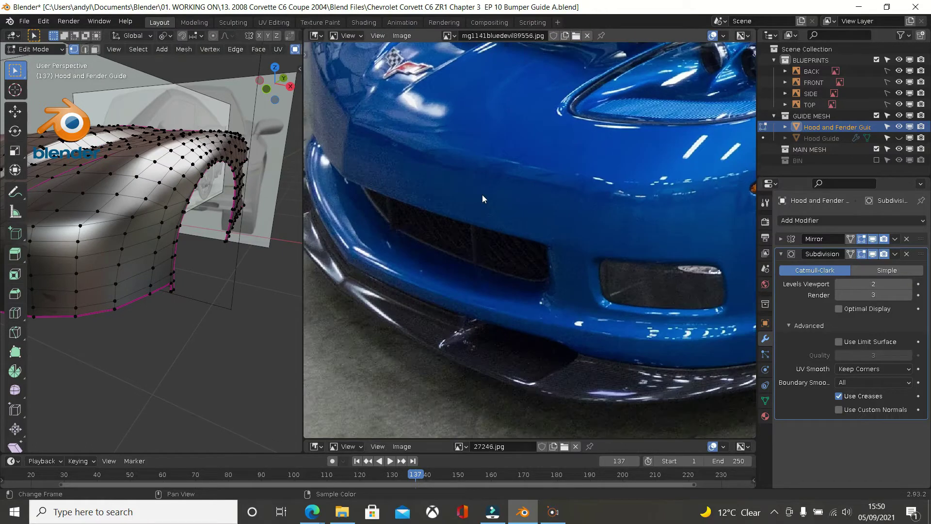
{"action": "scroll", "coordinate": [642, 179], "scroll_direction": "down", "scroll_amount": 1}
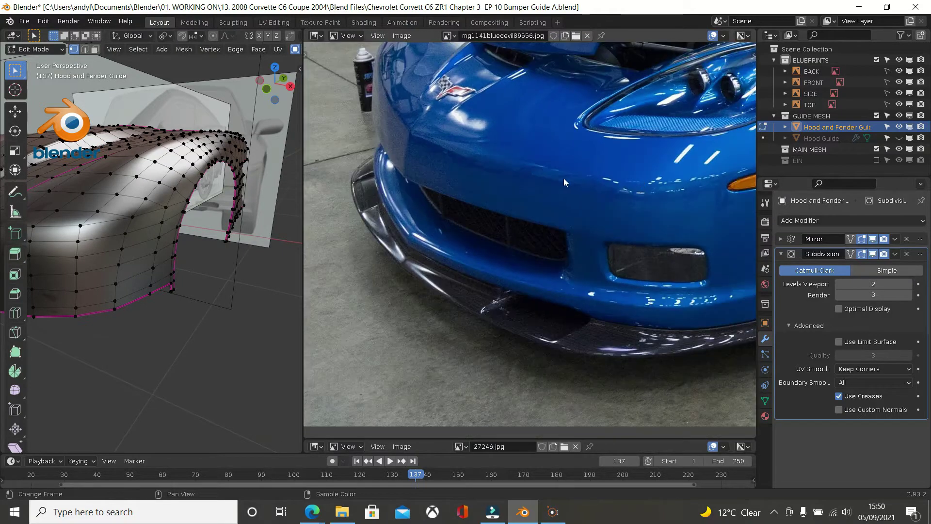
{"action": "middle_click_drag", "start_coordinate": [572, 187], "coordinate": [325, 214]}
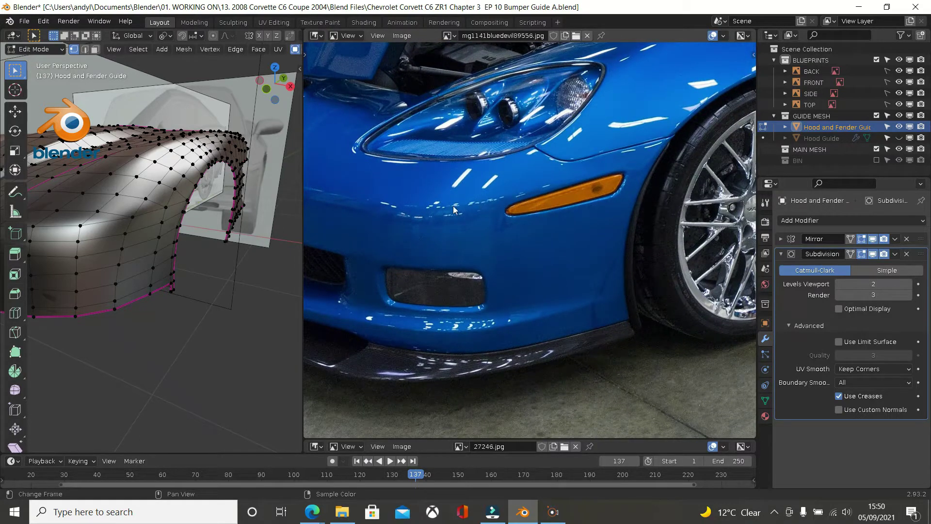
{"action": "middle_click_drag", "start_coordinate": [514, 200], "coordinate": [701, 185]}
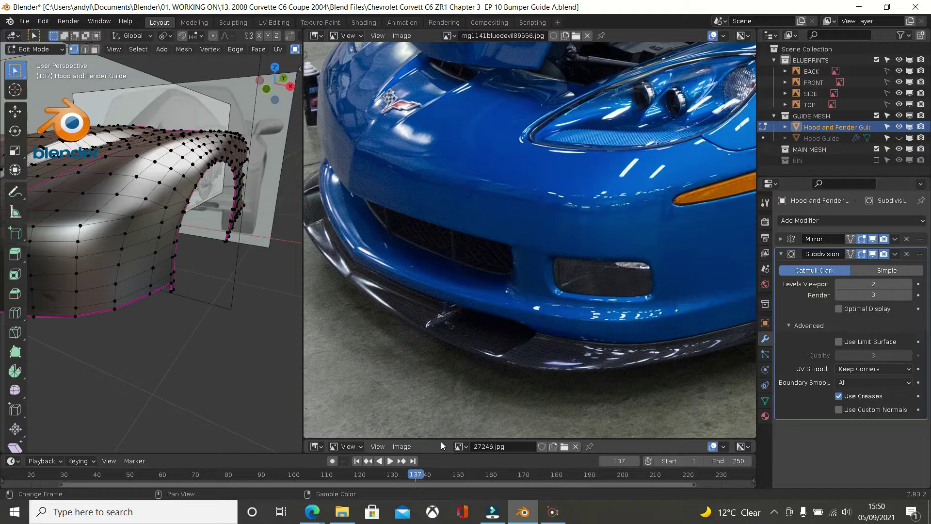
{"action": "left_click_drag", "start_coordinate": [441, 440], "coordinate": [466, 46]}
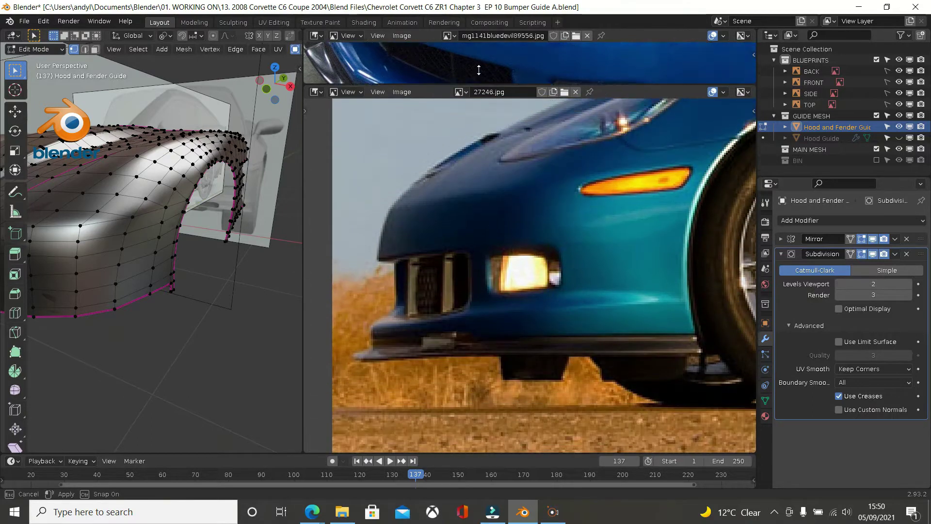
{"action": "scroll", "coordinate": [485, 154], "scroll_direction": "up", "scroll_amount": 1}
{"action": "middle_click_drag", "start_coordinate": [457, 208], "coordinate": [460, 230]}
{"action": "scroll", "coordinate": [256, 230], "scroll_direction": "down", "scroll_amount": 1}
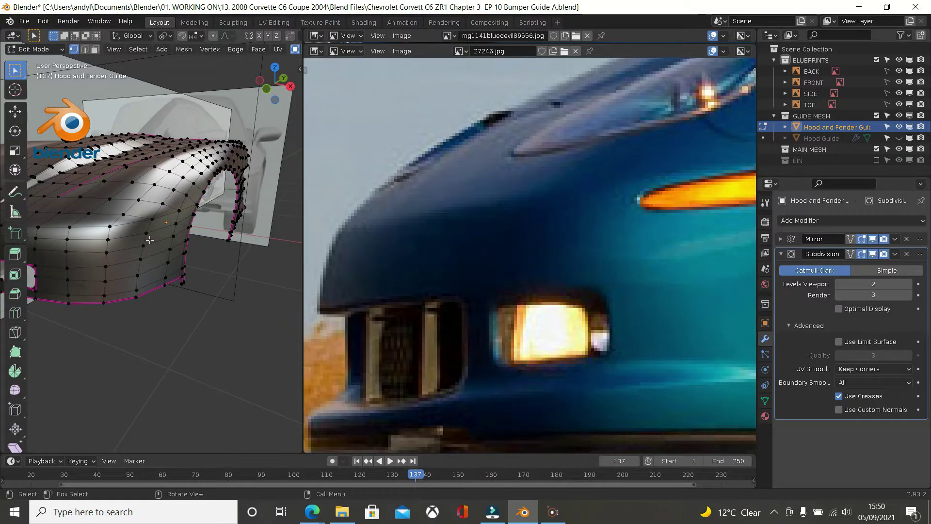
{"action": "middle_click_drag", "start_coordinate": [119, 237], "coordinate": [144, 263]}
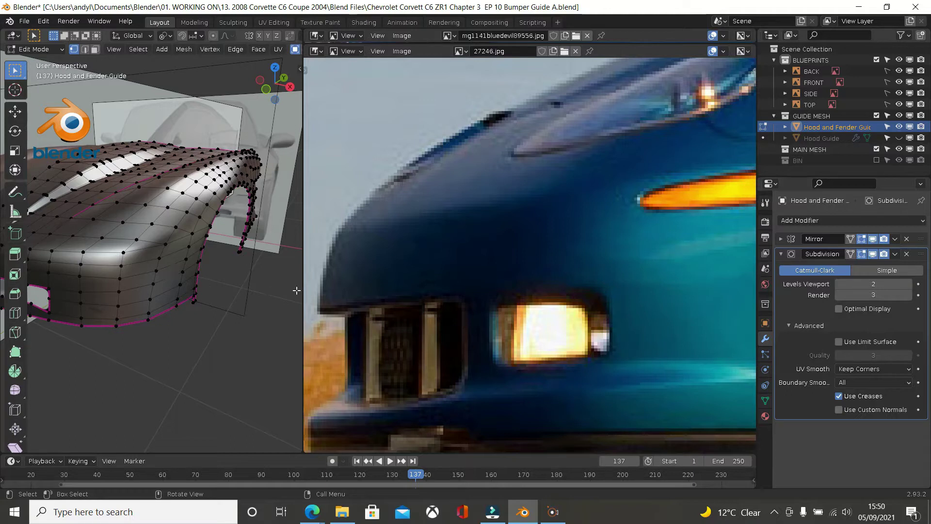
Step: Add an edge loop just below the bumper's upper crease, slid about 0.36 towards the crease, and check the shading in Object Mode
{"action": "left_click_drag", "start_coordinate": [303, 290], "coordinate": [877, 305]}
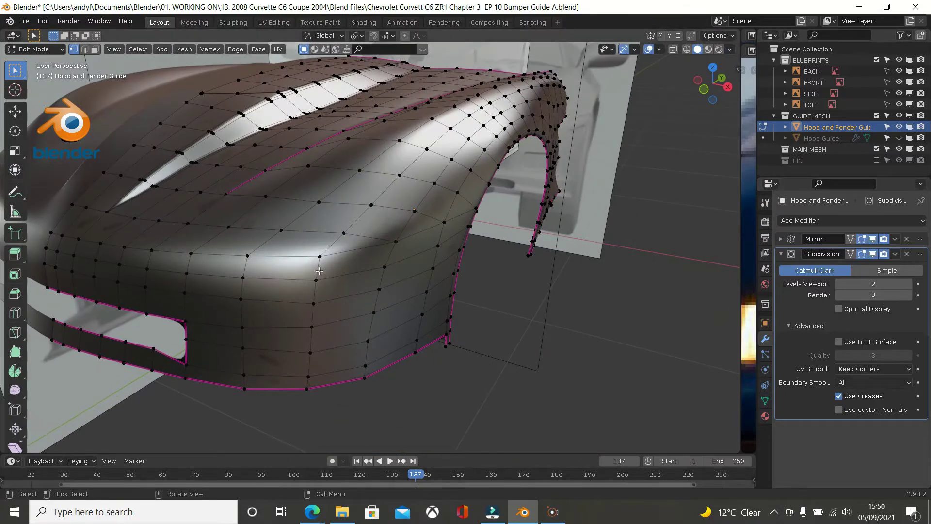
{"action": "key", "text": "ctrl+r"}
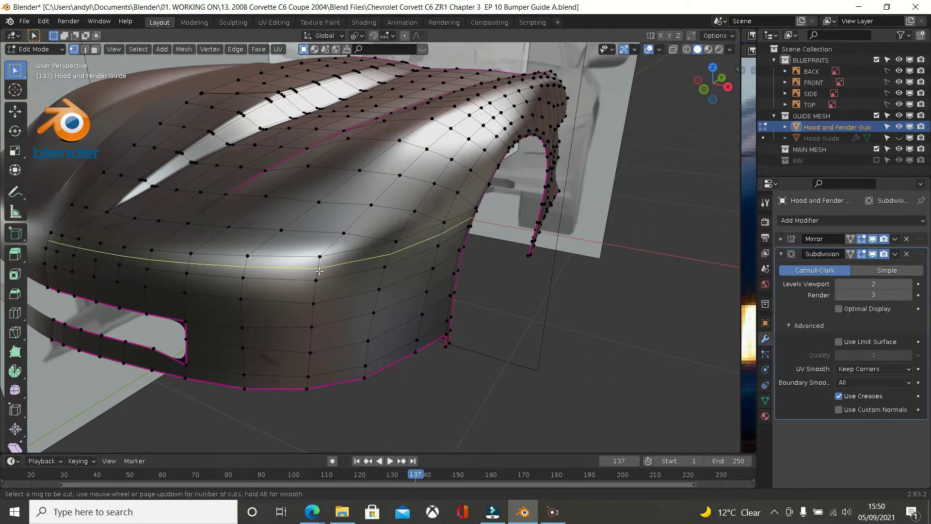
{"action": "left_click", "coordinate": [319, 268]}
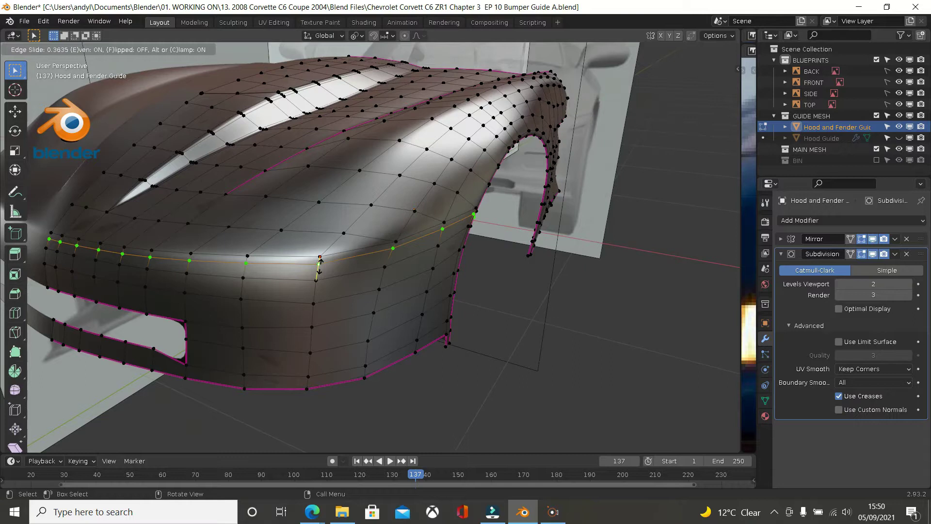
{"action": "left_click", "coordinate": [320, 266]}
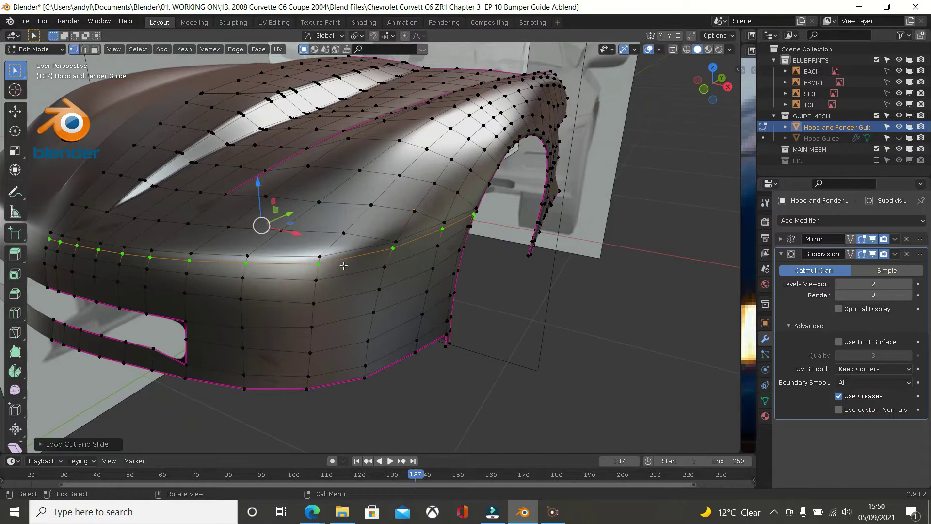
{"action": "scroll", "coordinate": [386, 262], "scroll_direction": "down", "scroll_amount": 1}
{"action": "key", "text": "Tab"}
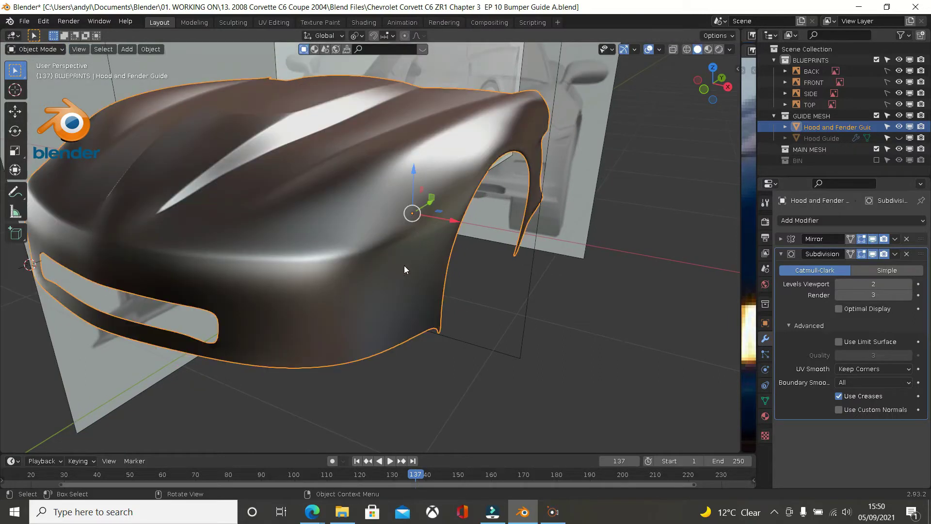
{"action": "mouse_move", "coordinate": [385, 295]}
{"action": "middle_mouse_down"}
{"action": "mouse_move", "coordinate": [382, 324]}
{"action": "mouse_move", "coordinate": [359, 289]}
{"action": "mouse_move", "coordinate": [301, 287]}
{"action": "mouse_move", "coordinate": [383, 285]}
{"action": "middle_mouse_up"}
{"action": "key", "text": "Tab"}
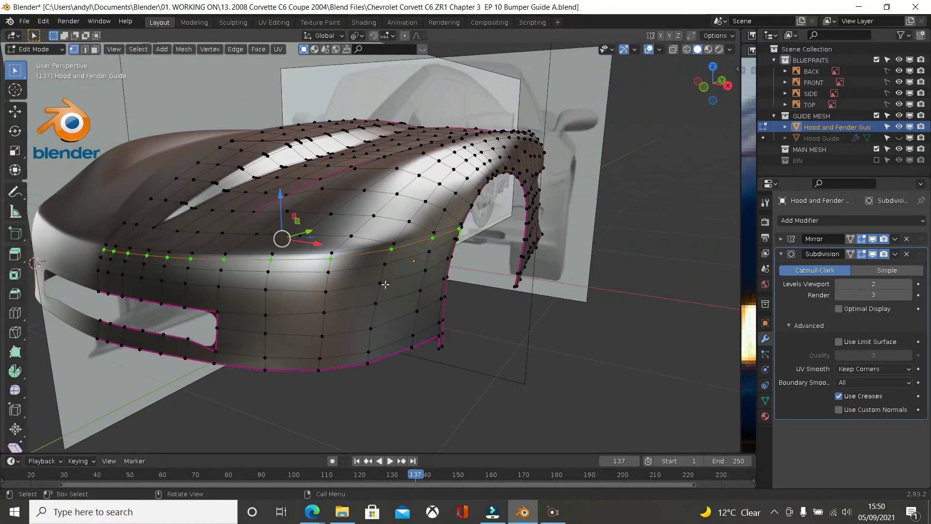
Step: Edge-slide the new bumper loop slightly downward away from the crease and check the smoothed surface in Object Mode
{"action": "scroll", "coordinate": [345, 277], "scroll_direction": "up", "scroll_amount": 1}
{"action": "scroll", "coordinate": [336, 256], "scroll_direction": "up", "scroll_amount": 1}
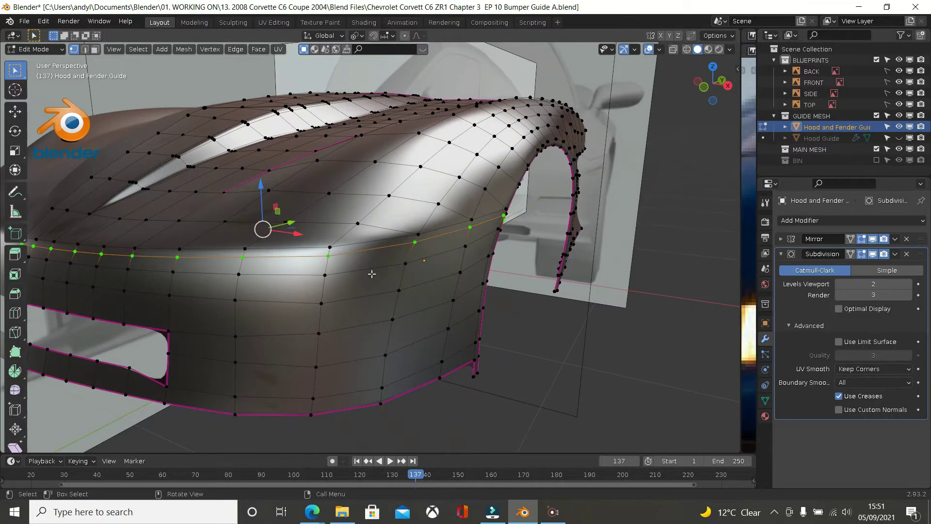
{"action": "key", "text": "g"}
{"action": "key", "text": "g"}
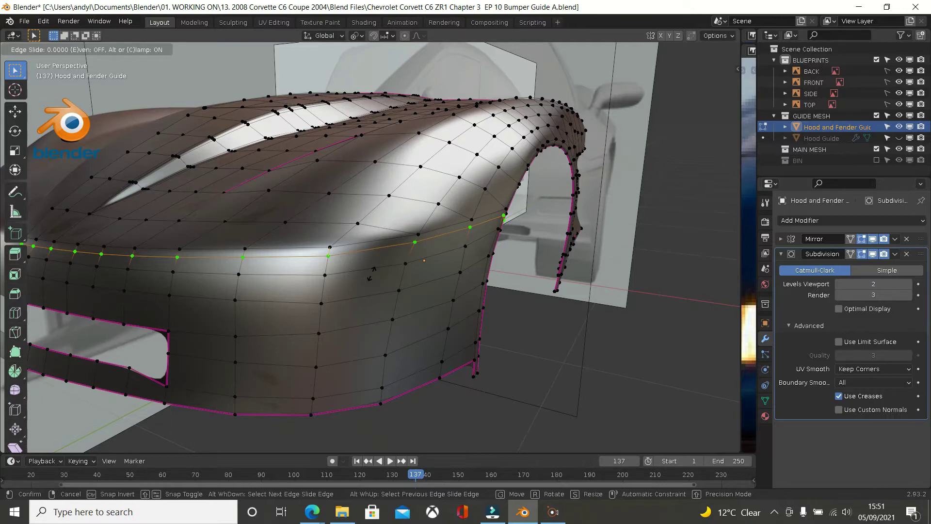
{"action": "left_click", "coordinate": [372, 275]}
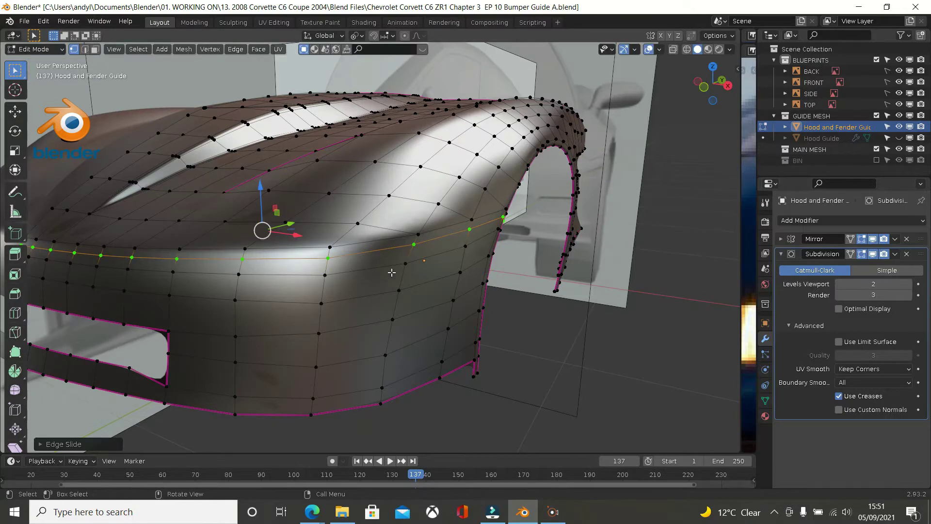
{"action": "key", "text": "Tab"}
{"action": "middle_click_drag", "start_coordinate": [391, 272], "coordinate": [287, 245]}
{"action": "key", "text": "Tab"}
Step: Select the new loop's two end vertices at the front wheel arch and edge-slide them slightly down along the arch
{"action": "scroll", "coordinate": [529, 236], "scroll_direction": "up", "scroll_amount": 3}
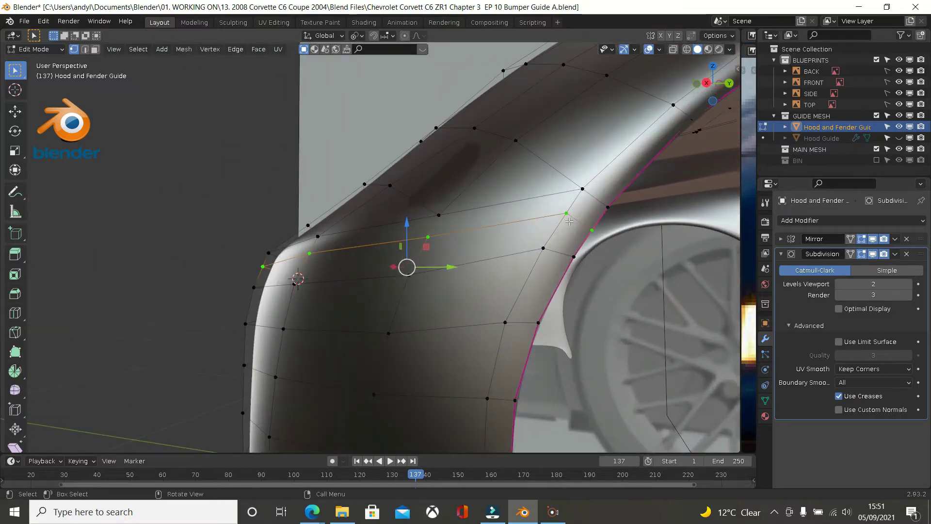
{"action": "left_click", "coordinate": [564, 214]}
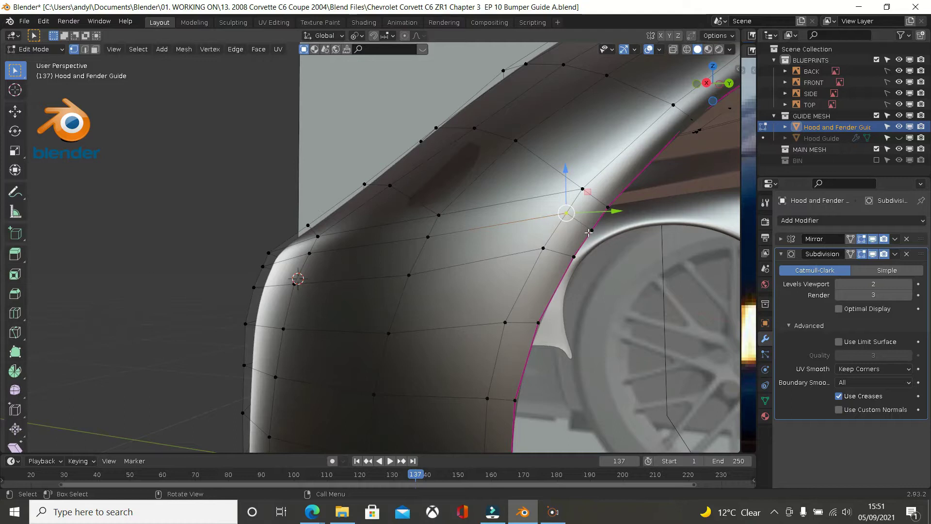
{"action": "left_click", "coordinate": [590, 232]}
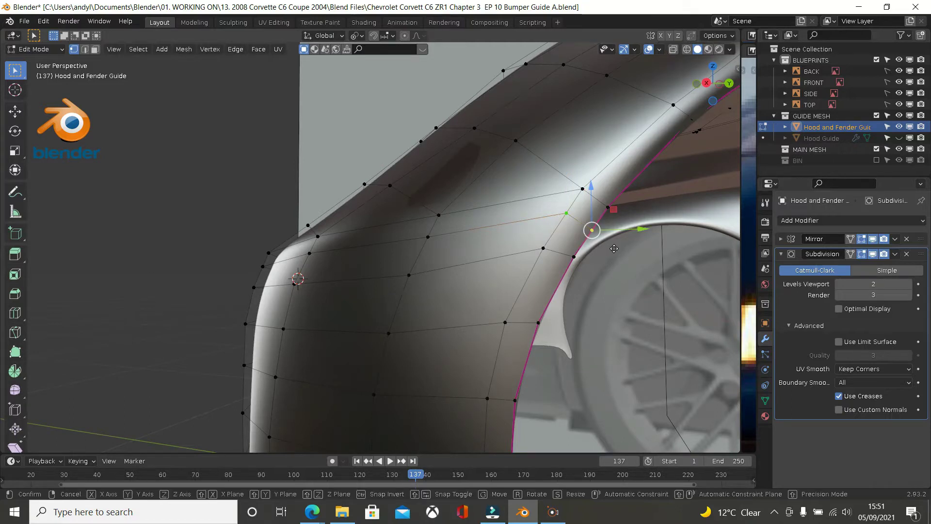
{"action": "key", "text": "g"}
{"action": "key", "text": "g"}
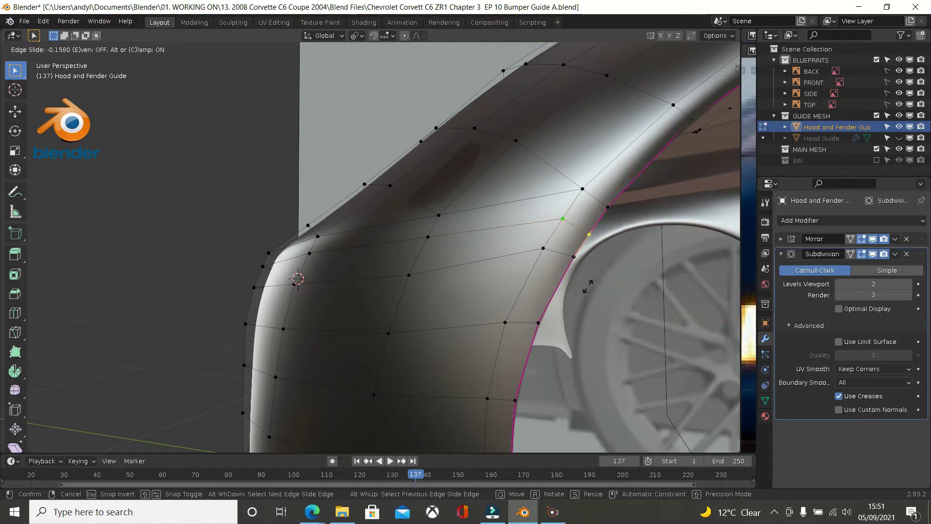
{"action": "left_click", "coordinate": [589, 281]}
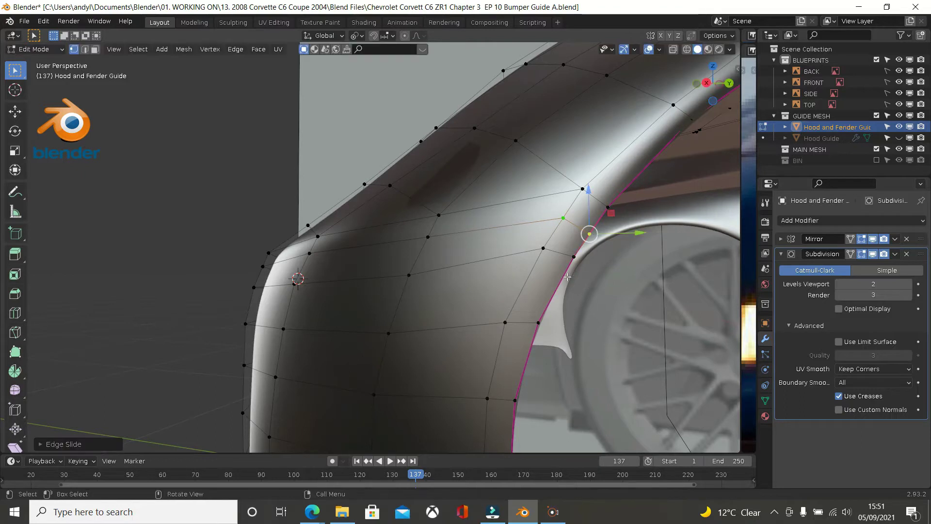
Step: In the right orthographic view, move the two wheel arch vertices about 0.0012 m in the negative Y direction
{"action": "key", "text": "KP_3"}
{"action": "scroll", "coordinate": [568, 276], "scroll_direction": "up", "scroll_amount": 1}
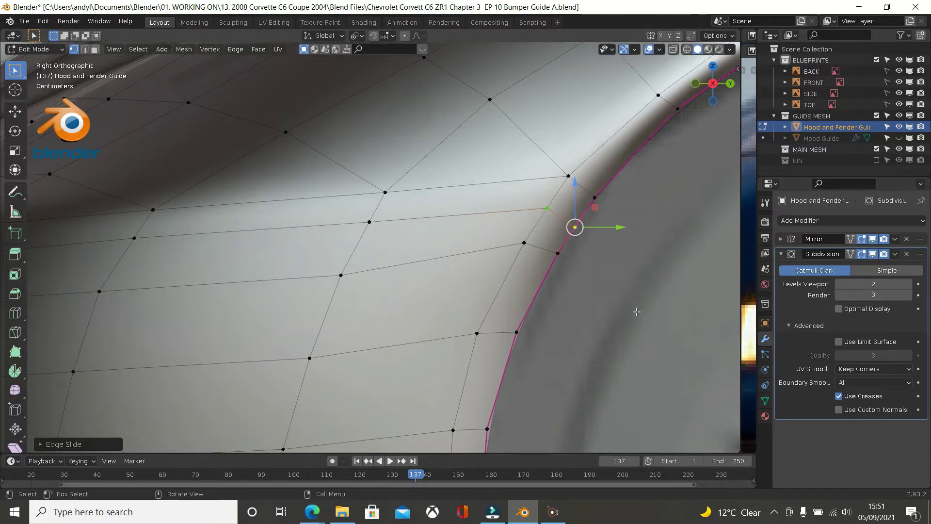
{"action": "key", "text": "g"}
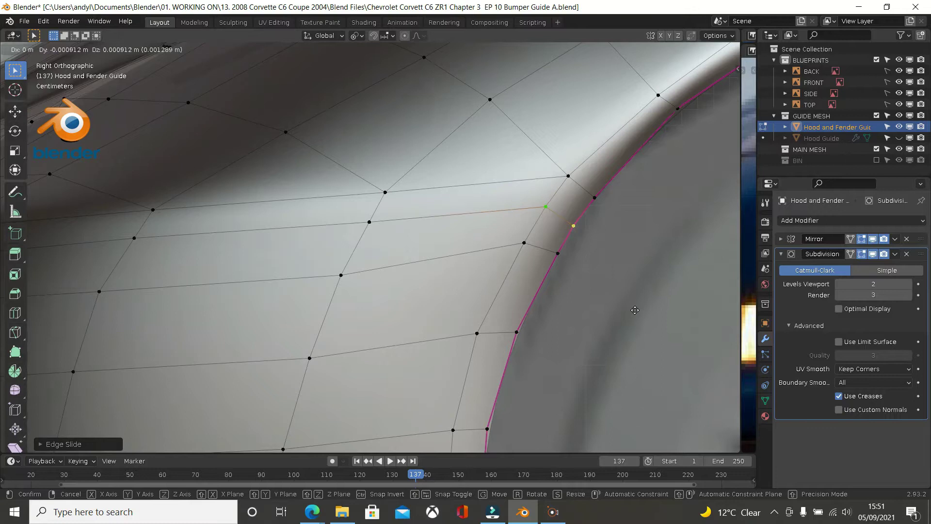
{"action": "left_click", "coordinate": [635, 310]}
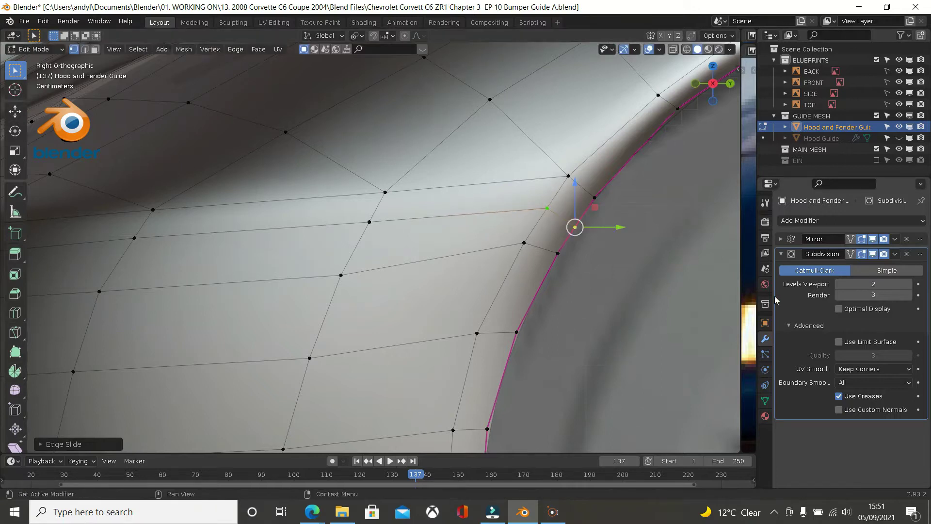
{"action": "key", "text": "g"}
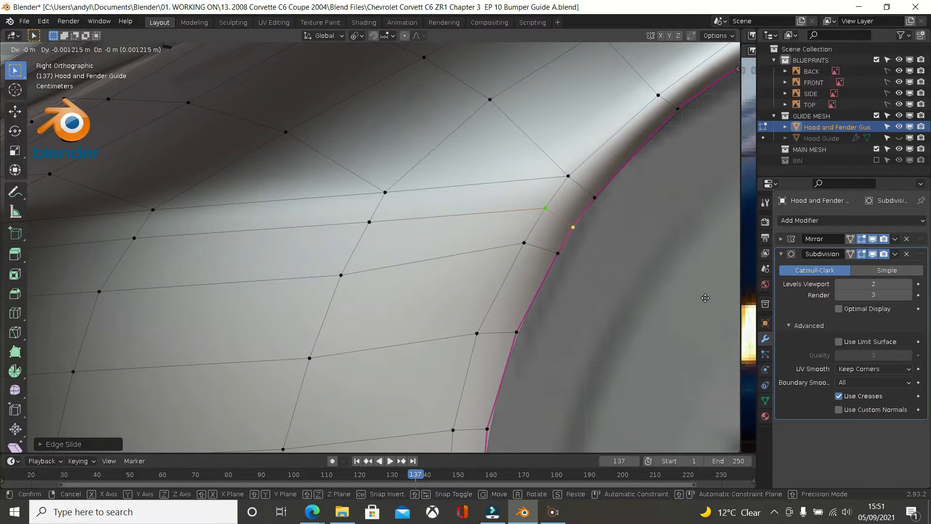
{"action": "left_click", "coordinate": [705, 298]}
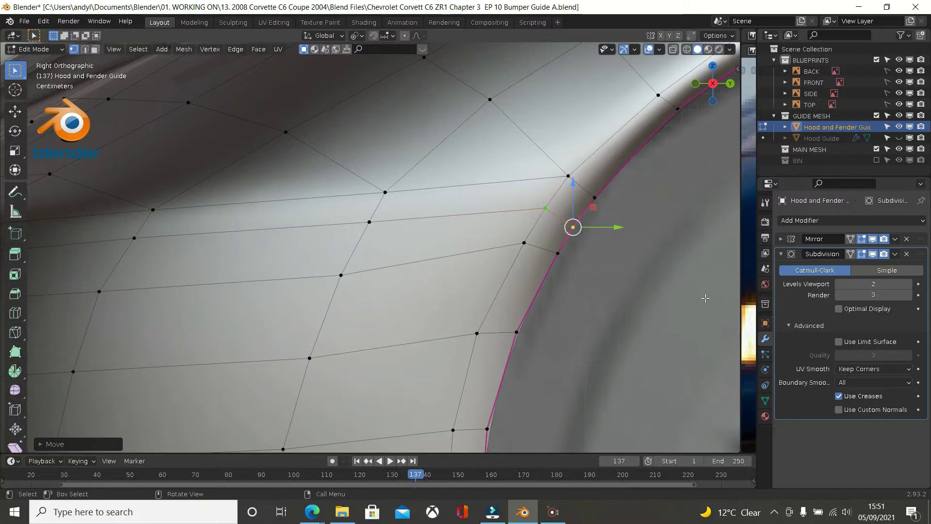
Step: Compare the front wheel arch's smoothed surface in Object Mode with its vertex layout in Edit Mode
{"action": "key", "text": "Tab"}
{"action": "key", "text": "Tab"}
{"action": "key", "text": "Tab"}
{"action": "key", "text": "Tab"}
{"action": "key", "text": "Tab"}
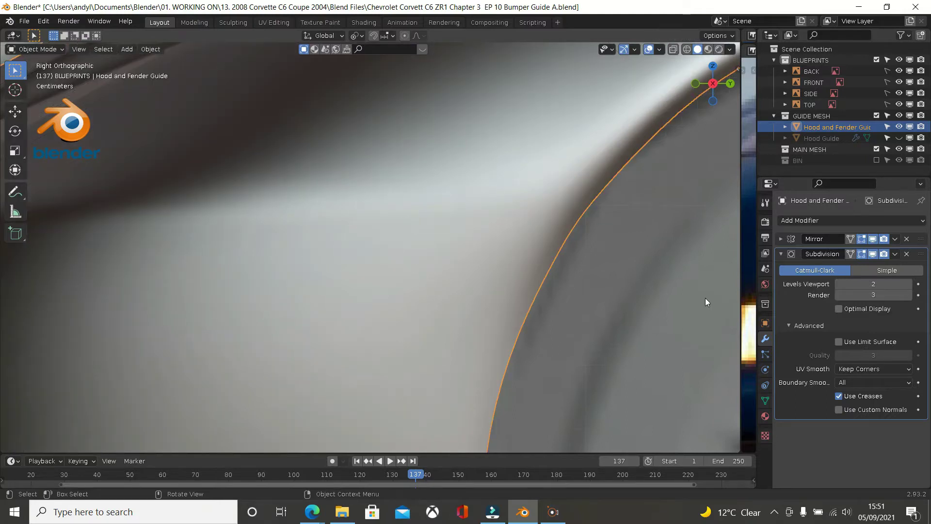
{"action": "key", "text": "Tab"}
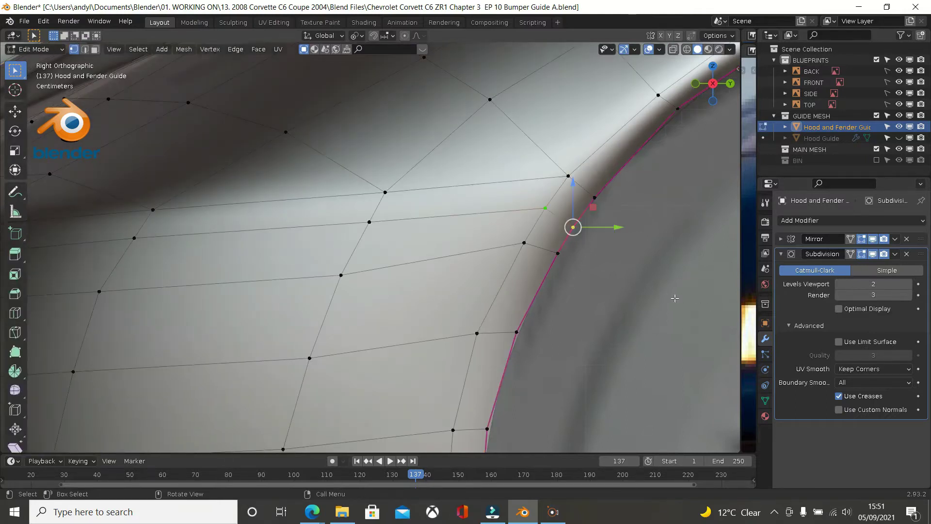
Step: Vertex-slide the inner vertex just below the new loop, one column in from the wheel arch edge
{"action": "scroll", "coordinate": [606, 294], "scroll_direction": "down", "scroll_amount": 3}
{"action": "middle_click_drag", "start_coordinate": [575, 304], "coordinate": [558, 277]}
{"action": "left_click", "coordinate": [546, 265]}
{"action": "key", "text": "shift+v"}
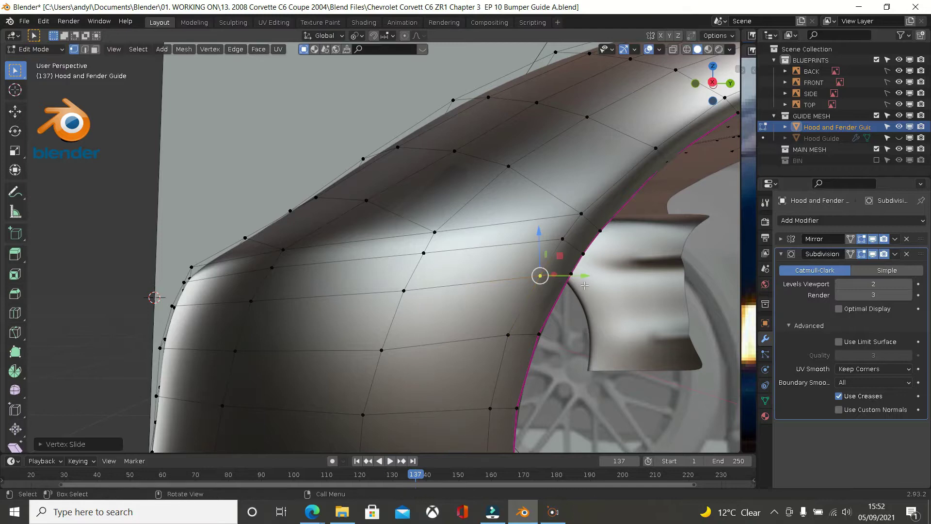
Step: Vertex-slide the neighbouring vertex on the wheel arch edge about 0.165 down along the arch
{"action": "middle_click_drag", "start_coordinate": [585, 284], "coordinate": [563, 275]}
{"action": "scroll", "coordinate": [564, 277], "scroll_direction": "down", "scroll_amount": 1}
{"action": "middle_click_drag", "start_coordinate": [435, 279], "coordinate": [416, 301]}
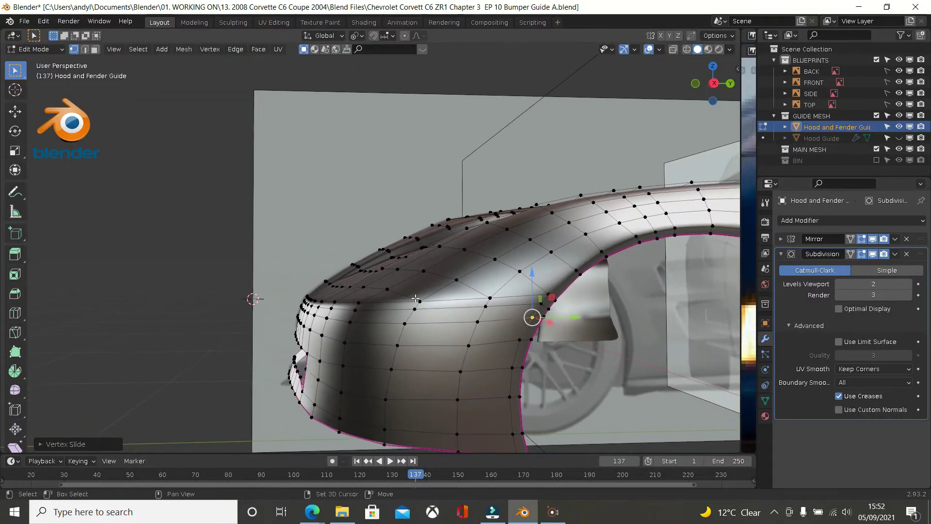
{"action": "scroll", "coordinate": [541, 330], "scroll_direction": "up", "scroll_amount": 5}
{"action": "left_click", "coordinate": [563, 228]}
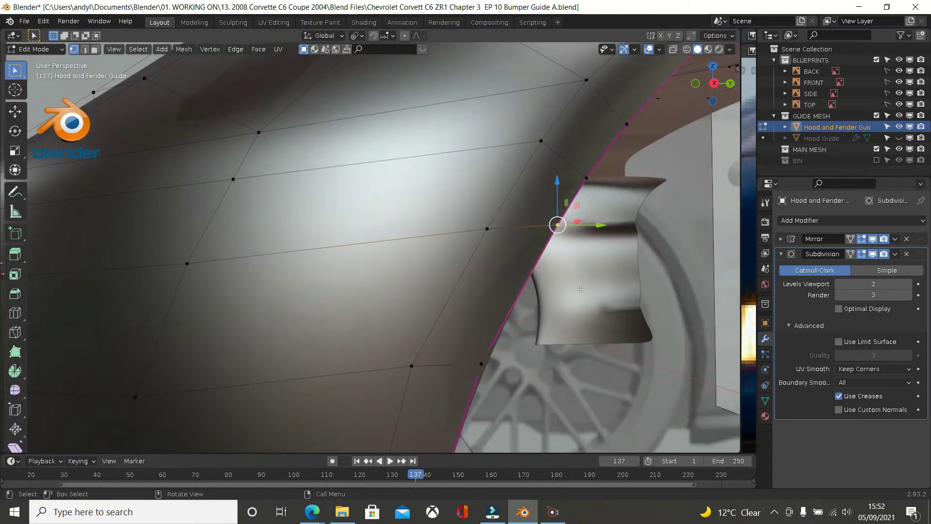
{"action": "key", "text": "shift+v"}
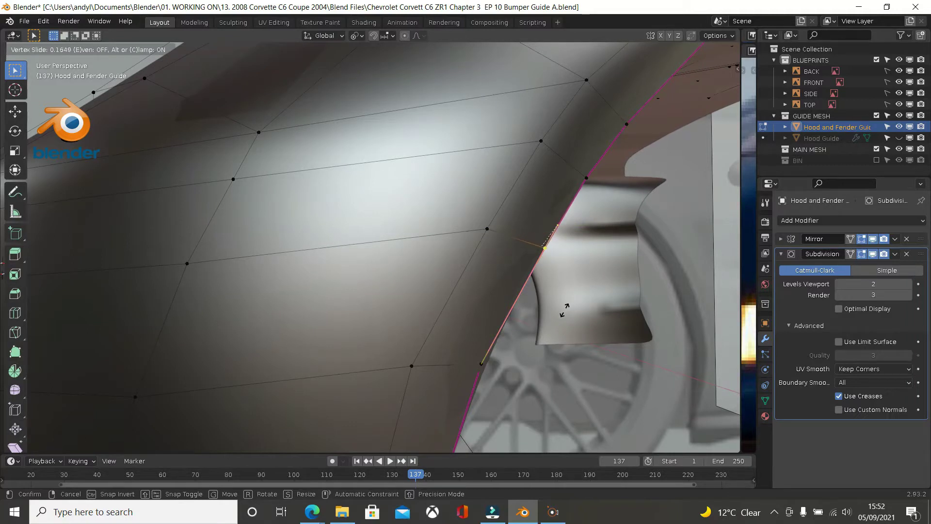
{"action": "left_click", "coordinate": [565, 309]}
Step: In the right orthographic view, move the slid wheel arch vertex about 0.0017 m in the negative Y direction and inspect the arch in perspective
{"action": "key", "text": "KP_3"}
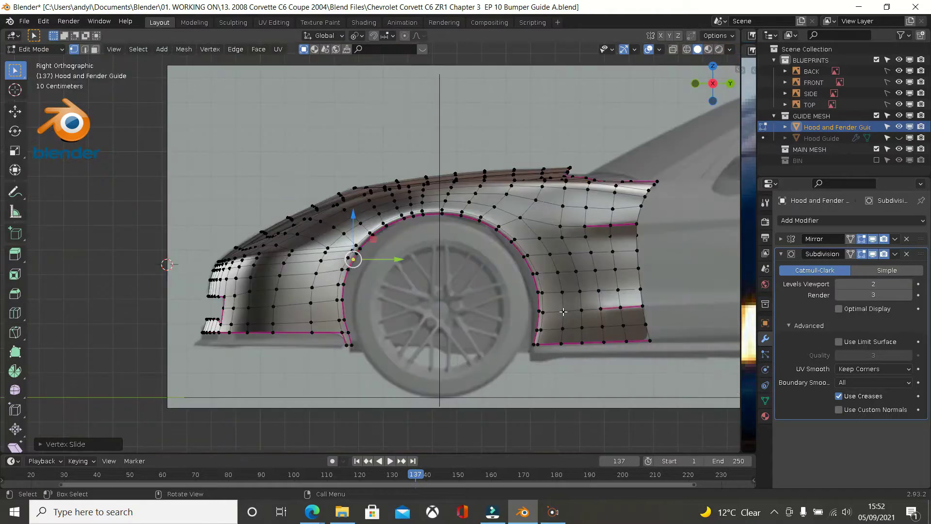
{"action": "scroll", "coordinate": [563, 312], "scroll_direction": "up", "scroll_amount": 3}
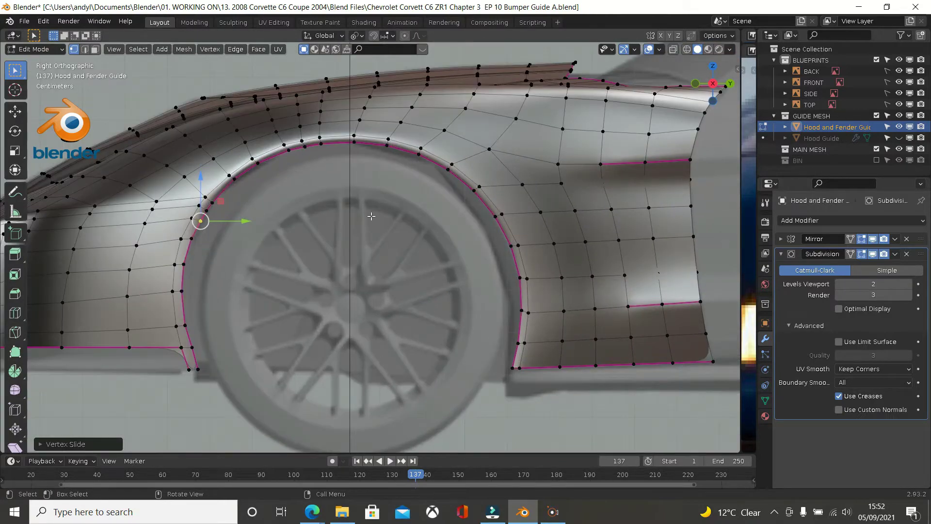
{"action": "middle_click_drag", "start_coordinate": [319, 226], "coordinate": [487, 232], "text": "shift"}
{"action": "scroll", "coordinate": [396, 234], "scroll_direction": "up", "scroll_amount": 4}
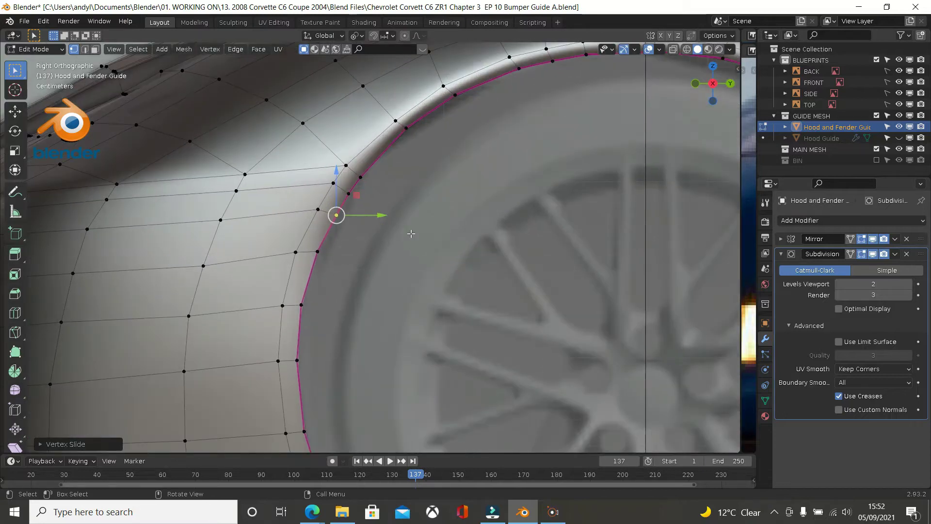
{"action": "key", "text": "g"}
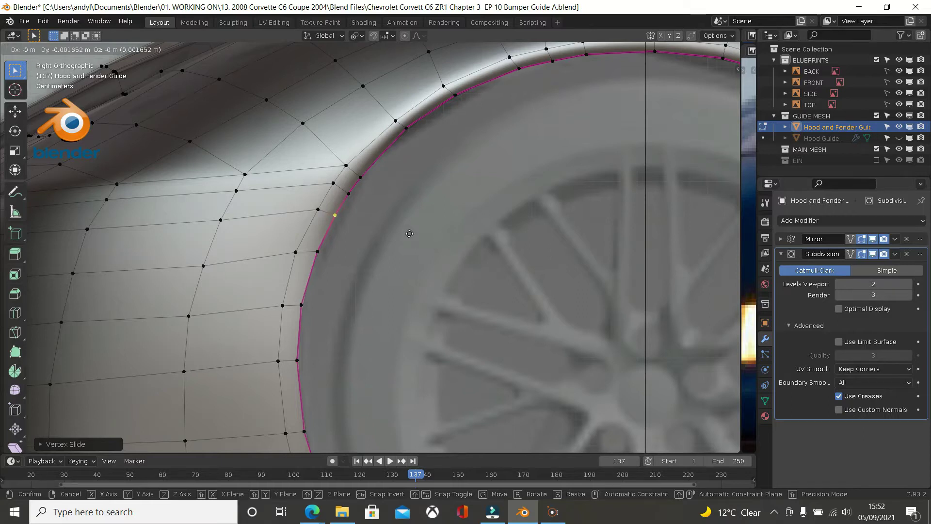
{"action": "left_click", "coordinate": [409, 233]}
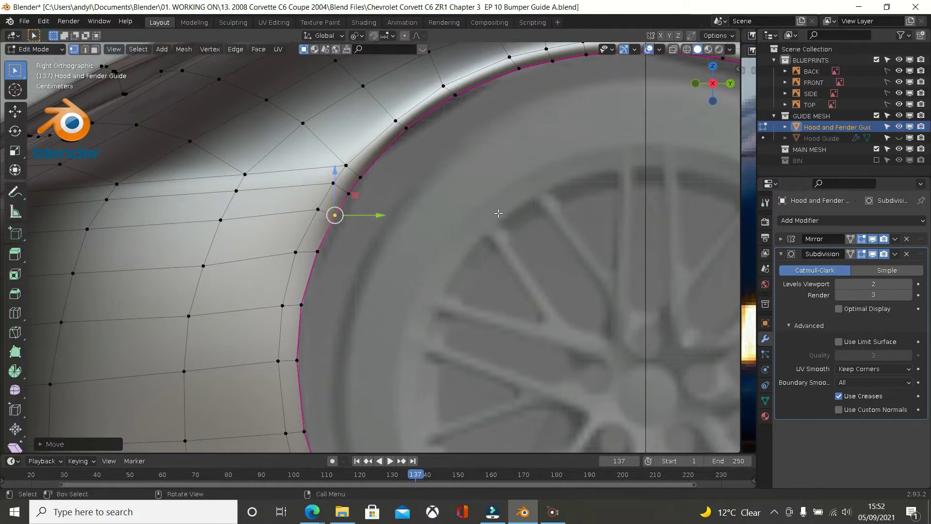
{"action": "scroll", "coordinate": [498, 215], "scroll_direction": "down", "scroll_amount": 2}
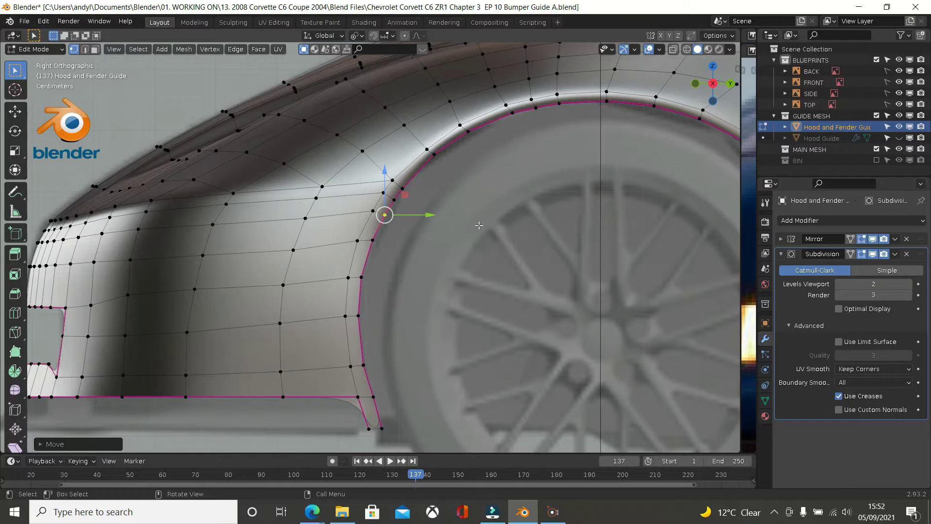
{"action": "middle_click_drag", "start_coordinate": [398, 232], "coordinate": [432, 227]}
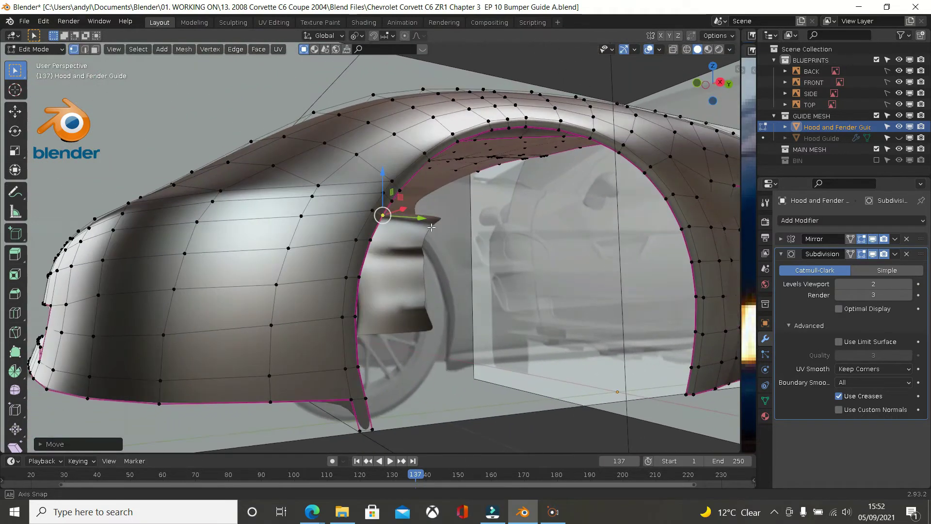
{"action": "scroll", "coordinate": [410, 244], "scroll_direction": "down", "scroll_amount": 4}
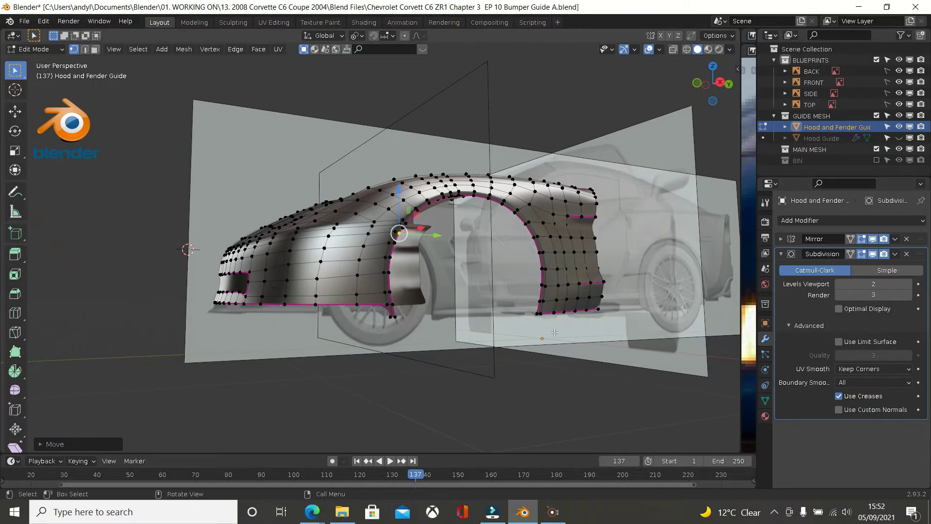
Step: Examine the front bumper's lower lip and splitter in the enlarged reference photo and compare it with the mesh's side profile
{"action": "key", "text": "KP_3"}
{"action": "scroll", "coordinate": [554, 333], "scroll_direction": "up", "scroll_amount": 2}
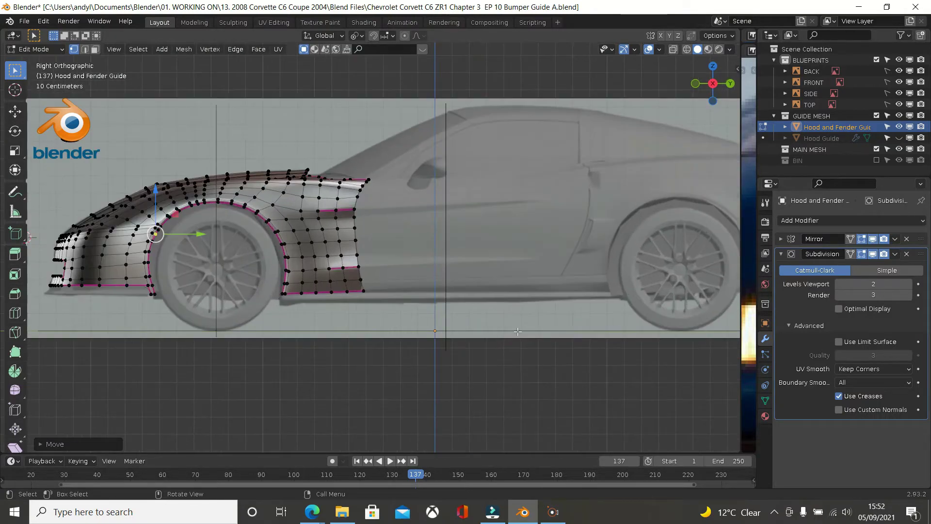
{"action": "middle_click_drag", "start_coordinate": [399, 302], "coordinate": [656, 277], "text": "shift"}
{"action": "scroll", "coordinate": [437, 278], "scroll_direction": "up", "scroll_amount": 3}
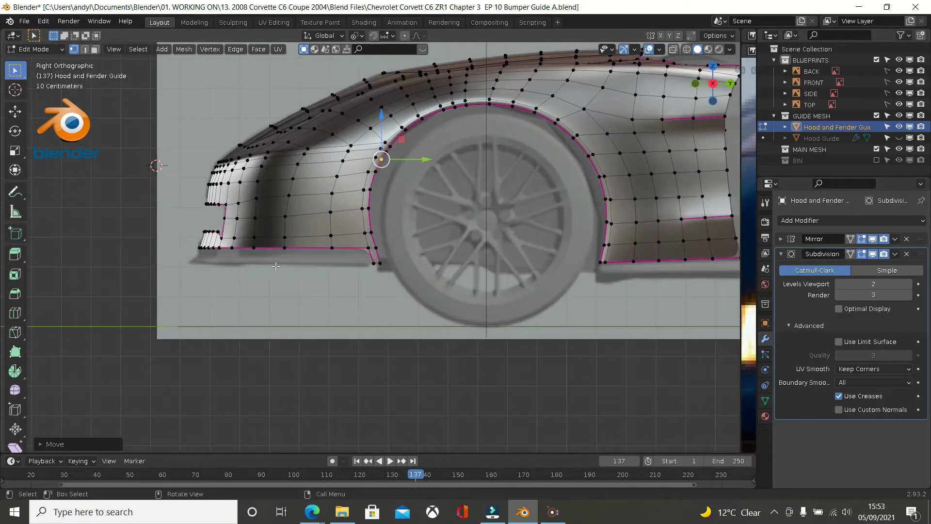
{"action": "left_click_drag", "start_coordinate": [741, 317], "coordinate": [177, 328]}
{"action": "middle_click_drag", "start_coordinate": [312, 280], "coordinate": [399, 148]}
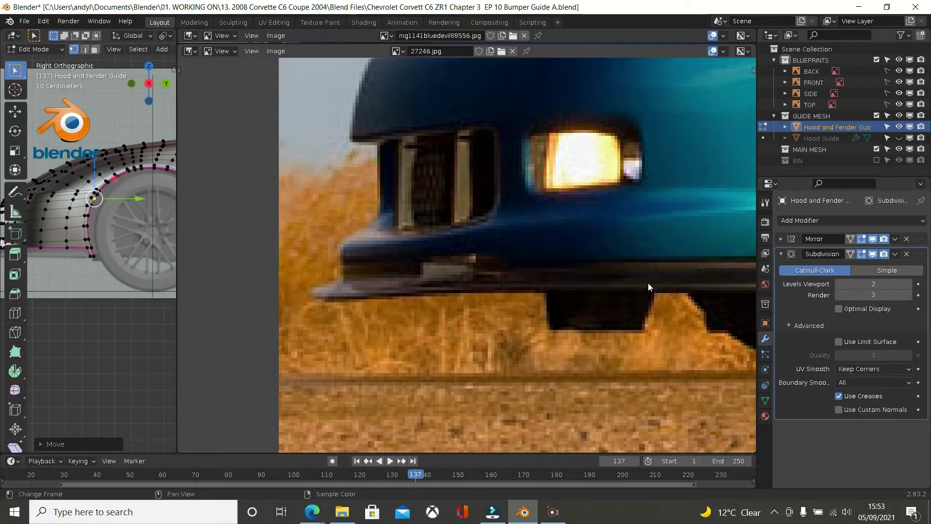
{"action": "middle_click_drag", "start_coordinate": [542, 290], "coordinate": [285, 302]}
{"action": "middle_click_drag", "start_coordinate": [456, 287], "coordinate": [671, 287]}
{"action": "scroll", "coordinate": [210, 268], "scroll_direction": "up", "scroll_amount": 2}
{"action": "scroll", "coordinate": [200, 268], "scroll_direction": "up", "scroll_amount": 2}
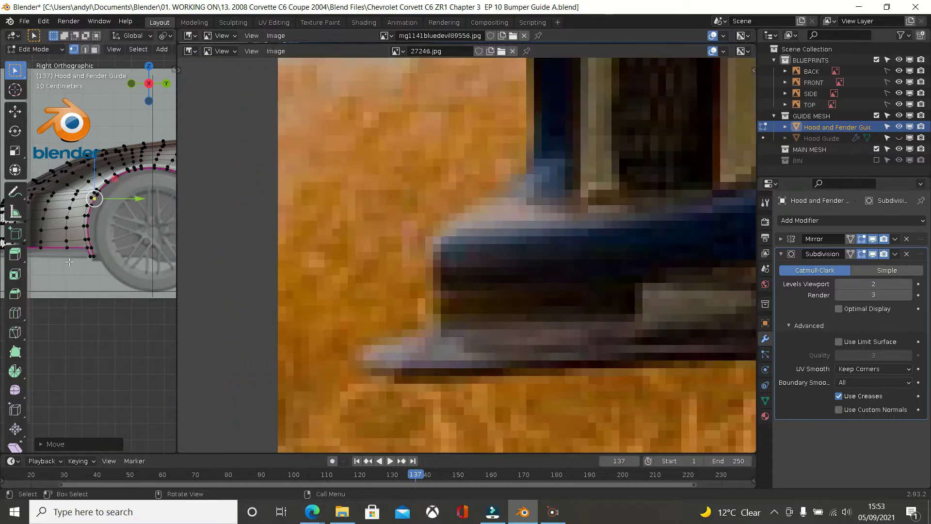
{"action": "middle_click_drag", "start_coordinate": [92, 255], "coordinate": [118, 256], "text": "shift"}
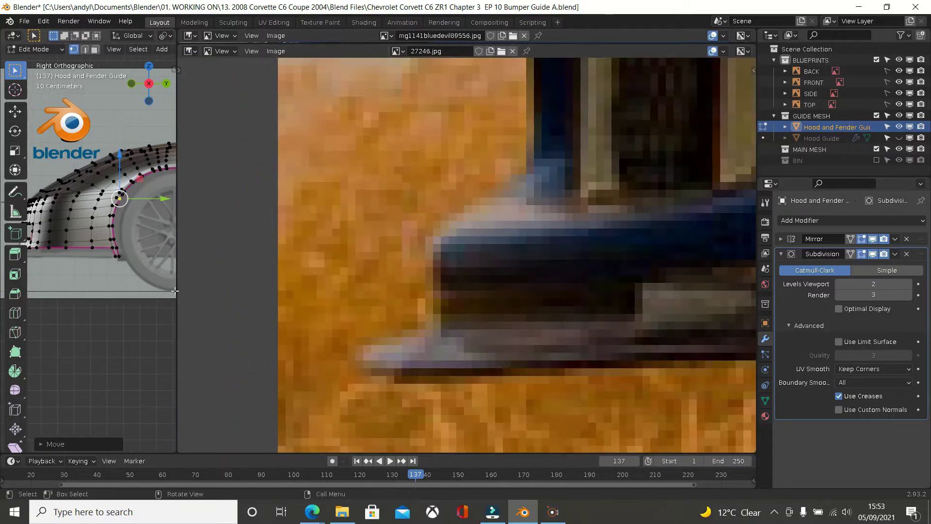
{"action": "left_click_drag", "start_coordinate": [177, 291], "coordinate": [744, 284]}
Step: In wireframe, select the lip's upper edge vertices below the grille opening and edge-slide them about 0.36 downward
{"action": "scroll", "coordinate": [553, 285], "scroll_direction": "up", "scroll_amount": 3}
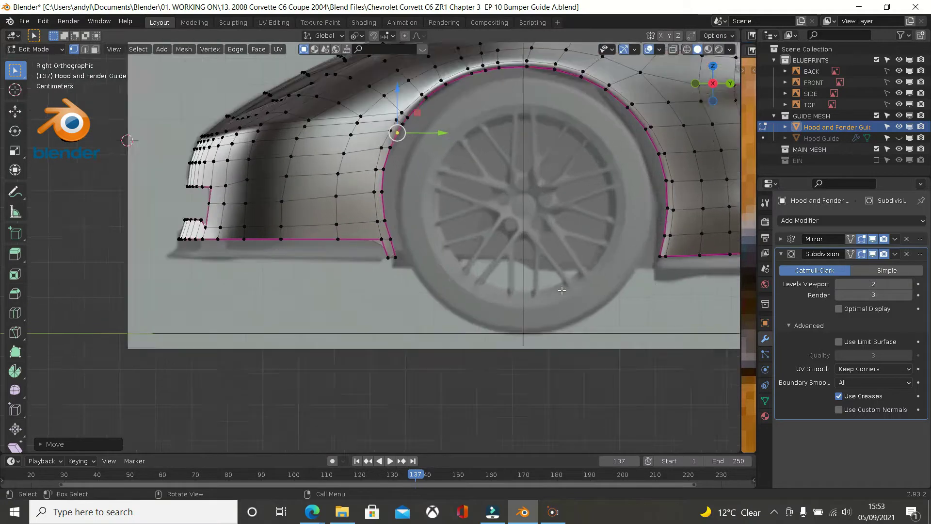
{"action": "middle_click_drag", "start_coordinate": [439, 278], "coordinate": [583, 280], "text": "shift"}
{"action": "key", "text": "alt+z"}
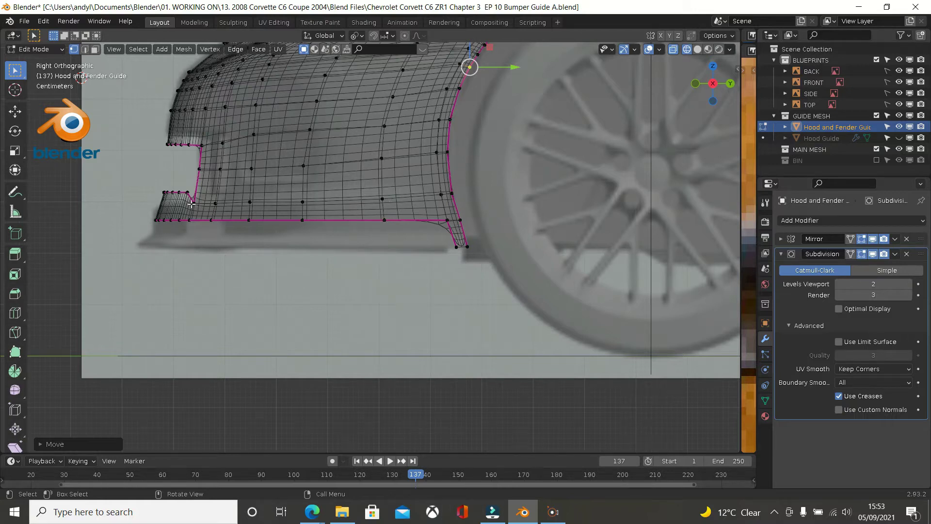
{"action": "scroll", "coordinate": [163, 206], "scroll_direction": "up", "scroll_amount": 5}
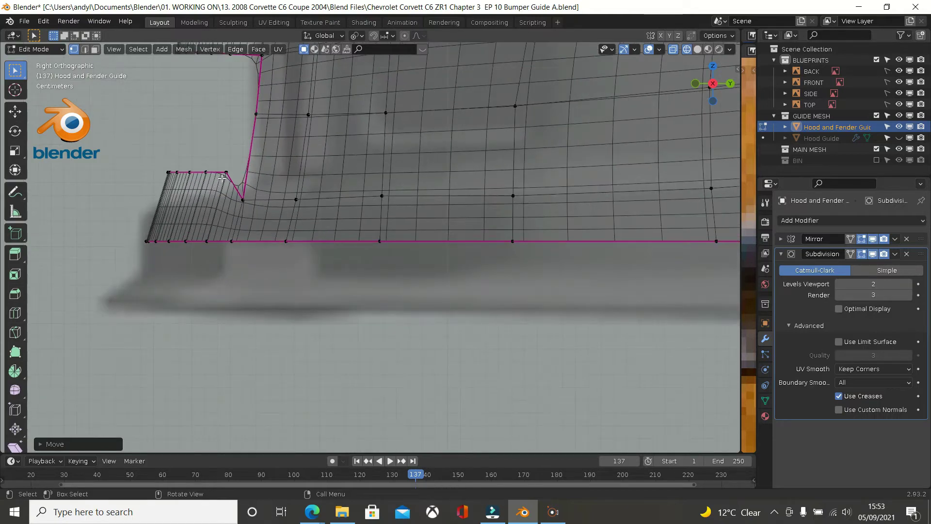
{"action": "left_click", "coordinate": [226, 173]}
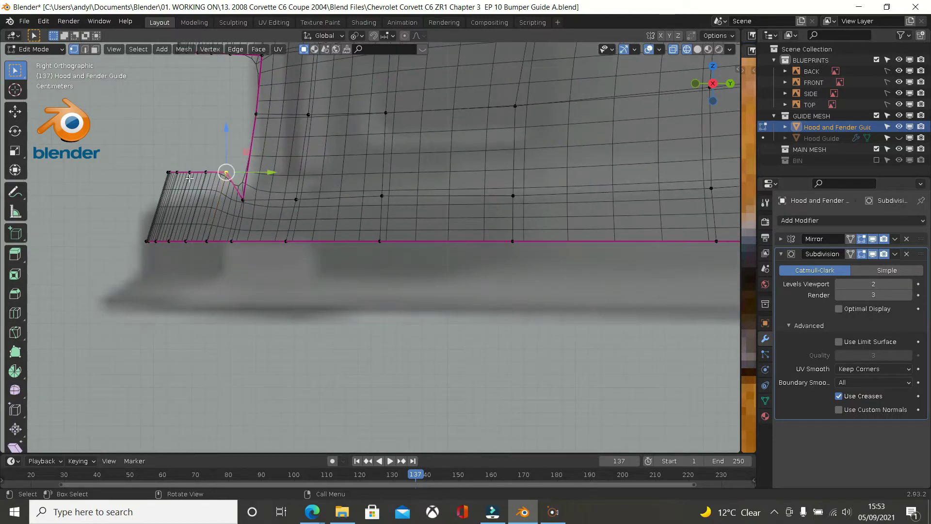
{"action": "left_click", "coordinate": [166, 172], "text": "ctrl"}
{"action": "key", "text": "g"}
{"action": "key", "text": "g"}
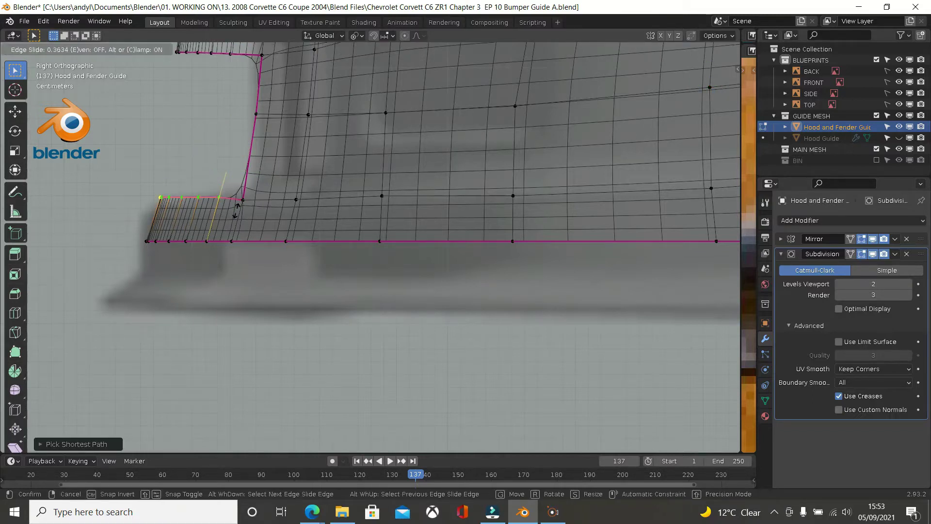
{"action": "left_click", "coordinate": [237, 210]}
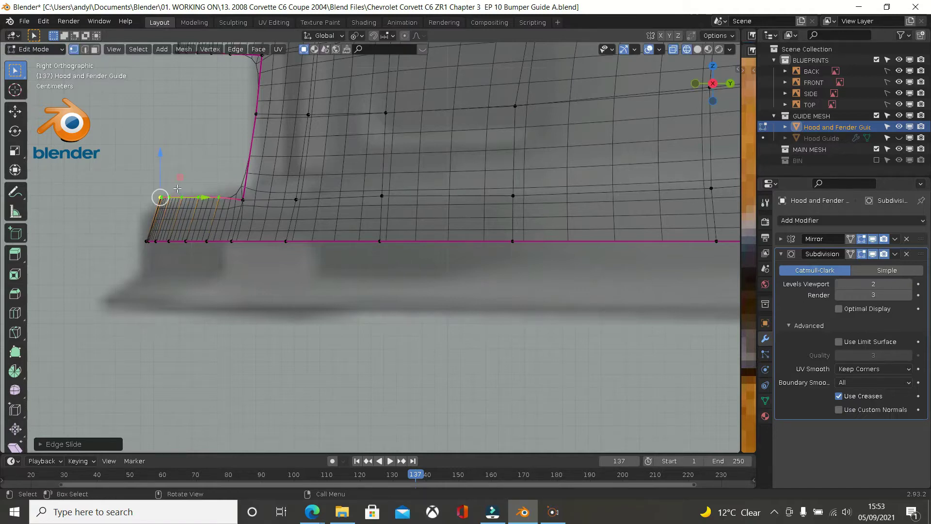
Step: Add an unshifted edge loop midway between the bumper lip's upper edge and the bottom border
{"action": "scroll", "coordinate": [232, 219], "scroll_direction": "down", "scroll_amount": 2}
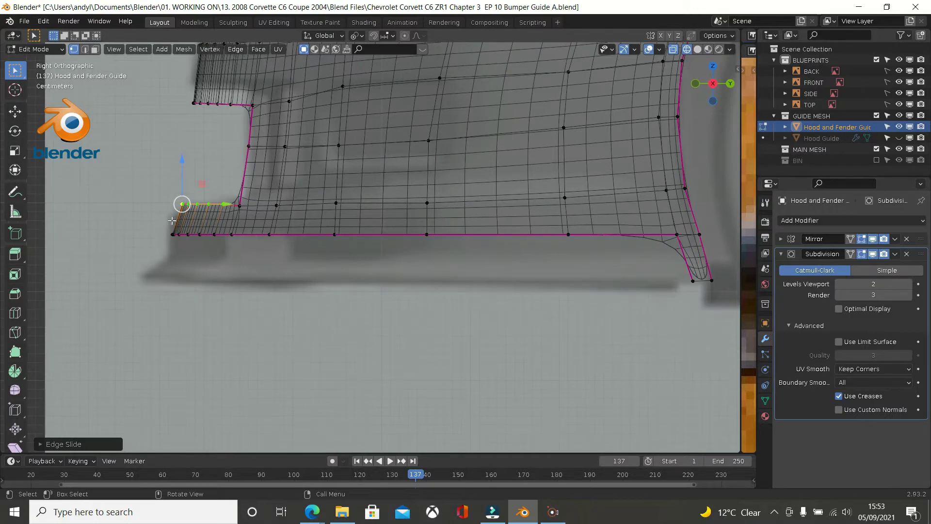
{"action": "key", "text": "ctrl+r"}
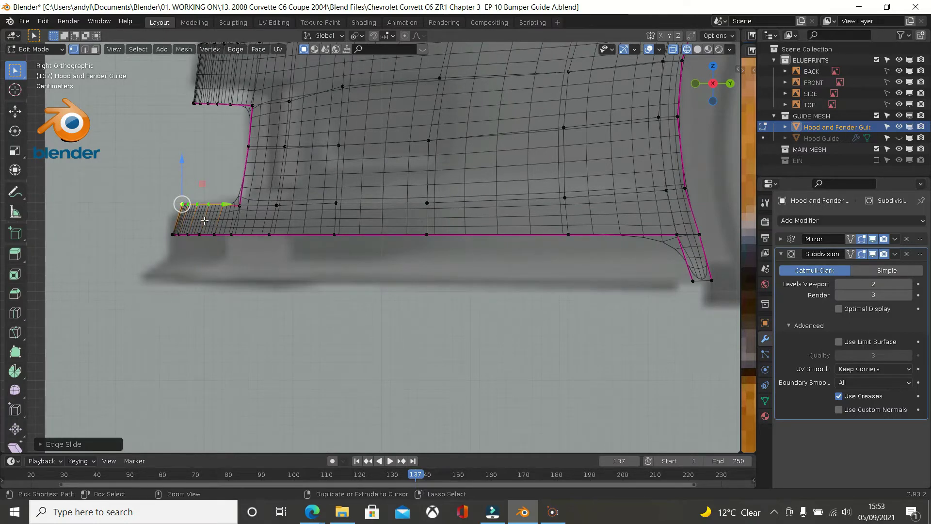
{"action": "left_click", "coordinate": [205, 220]}
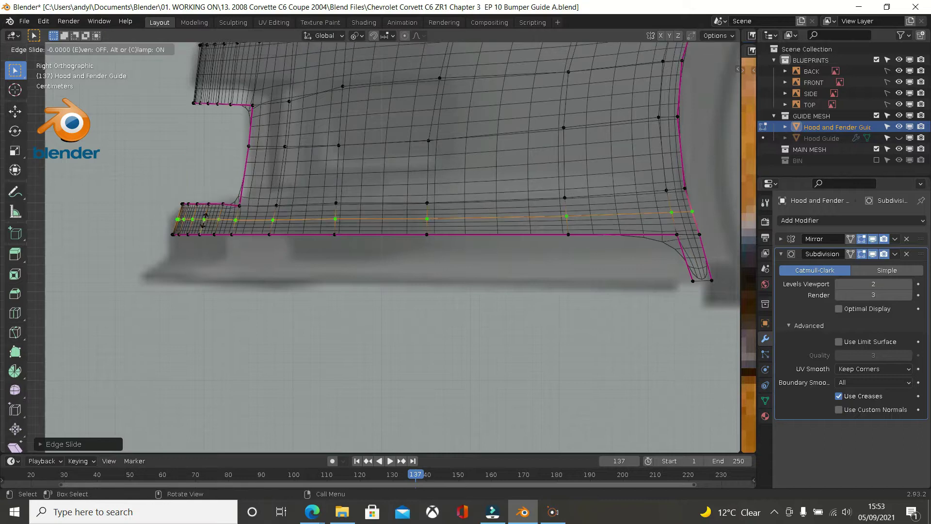
{"action": "left_click", "coordinate": [204, 221]}
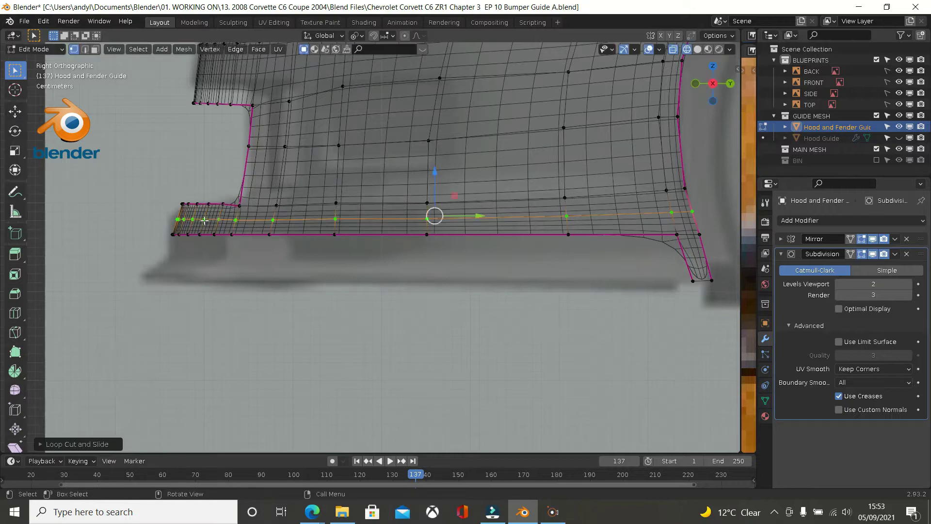
Step: Make the new loop's wheel arch vertex active, set the pivot to Active Element, and scale the loop about 1.01 along Y
{"action": "left_click", "coordinate": [694, 213], "text": "shift"}
{"action": "left_click", "coordinate": [692, 213], "text": "shift"}
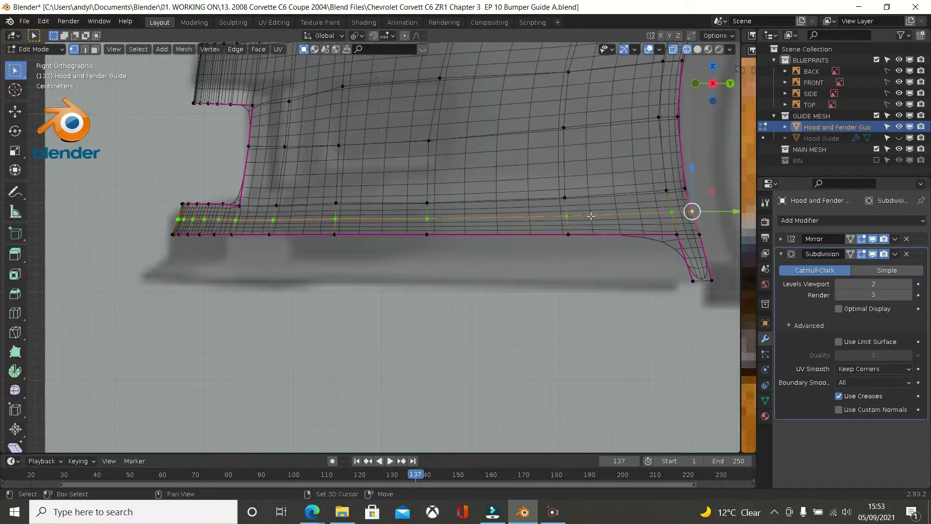
{"action": "left_click", "coordinate": [353, 36]}
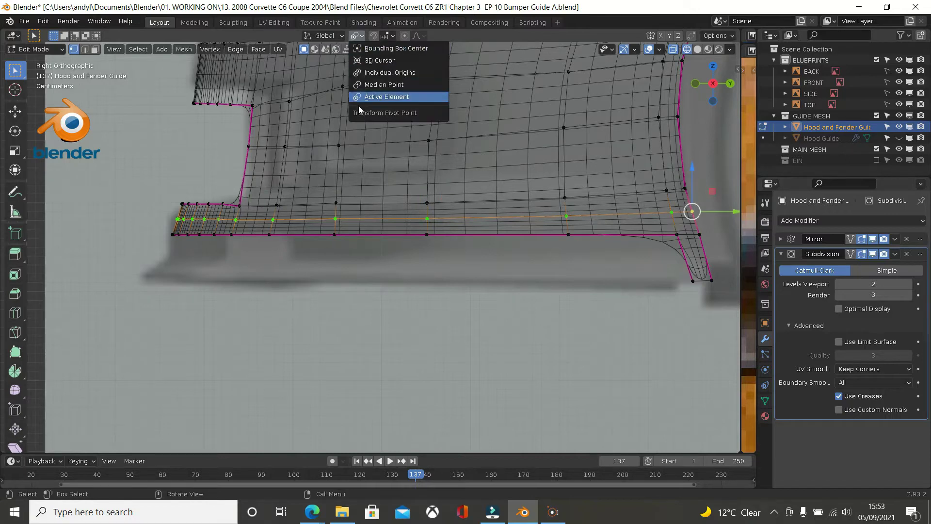
{"action": "left_click", "coordinate": [360, 101]}
{"action": "scroll", "coordinate": [247, 182], "scroll_direction": "up", "scroll_amount": 2}
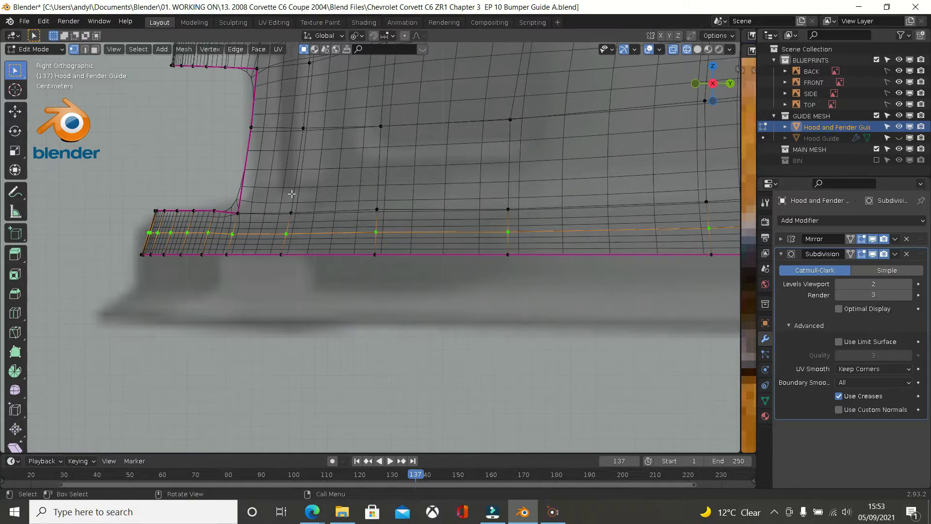
{"action": "key", "text": "s"}
{"action": "key", "text": "y"}
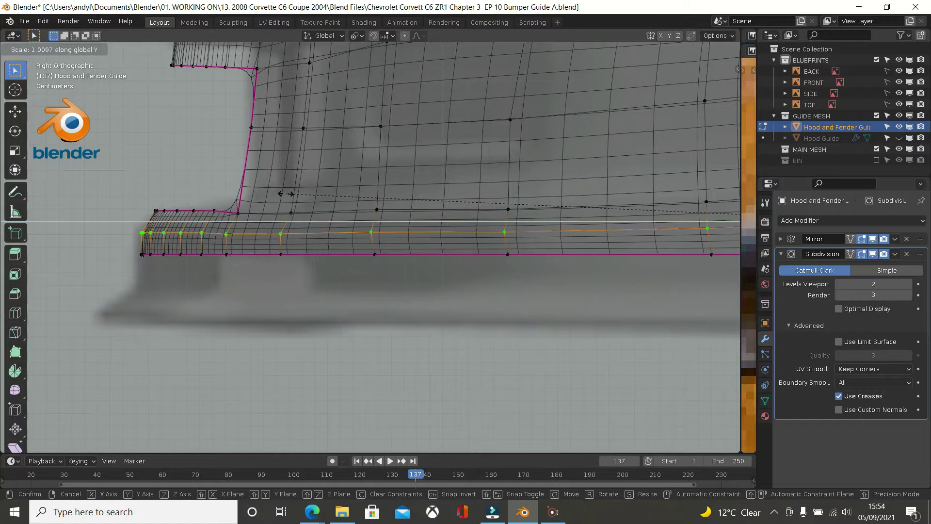
{"action": "left_click", "coordinate": [285, 194]}
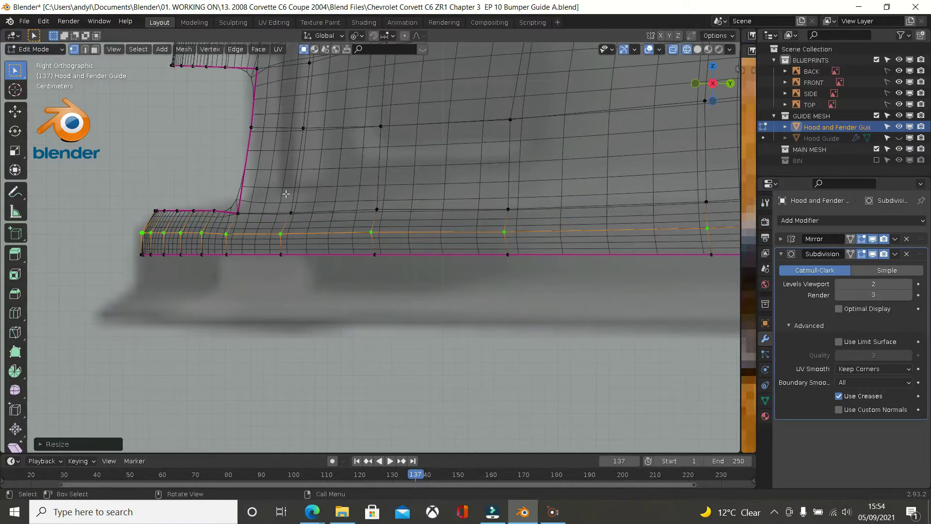
Step: Select the lip's upper border vertices ahead of the grille opening's lower corner and edge-slide them about 0.20 downward
{"action": "left_click", "coordinate": [194, 211]}
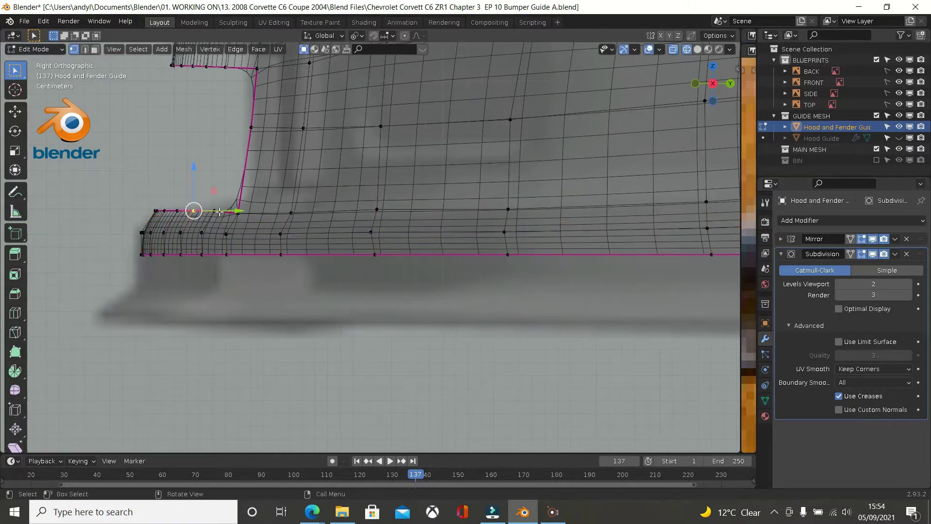
{"action": "left_click", "coordinate": [214, 211]}
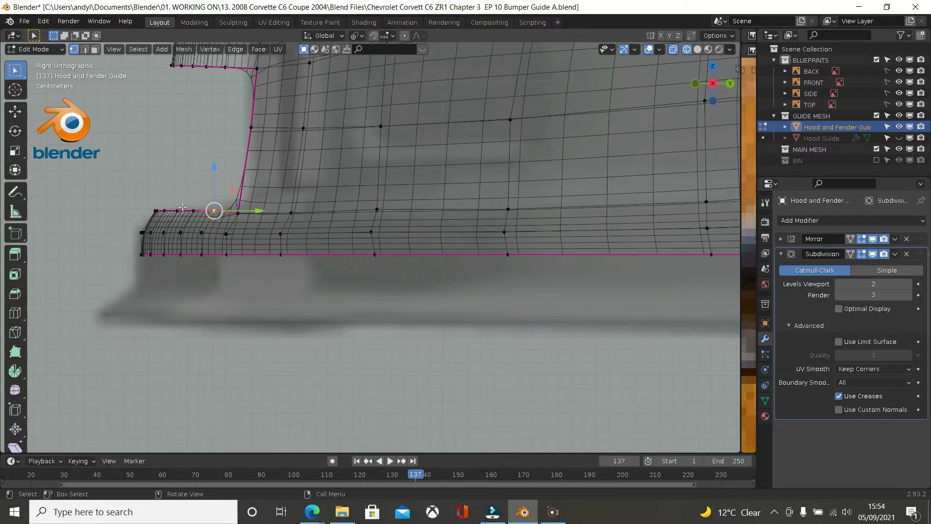
{"action": "left_click", "coordinate": [156, 210], "text": "ctrl"}
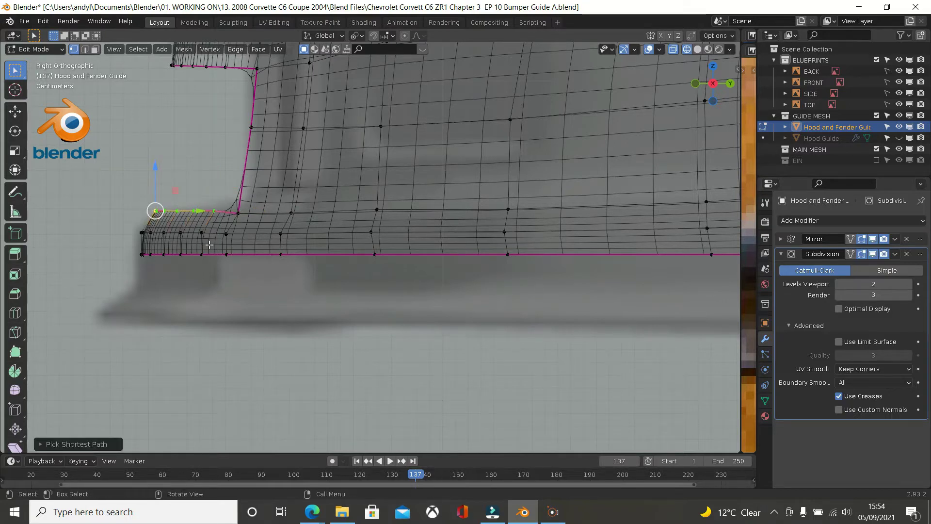
{"action": "key", "text": "g"}
{"action": "key", "text": "g"}
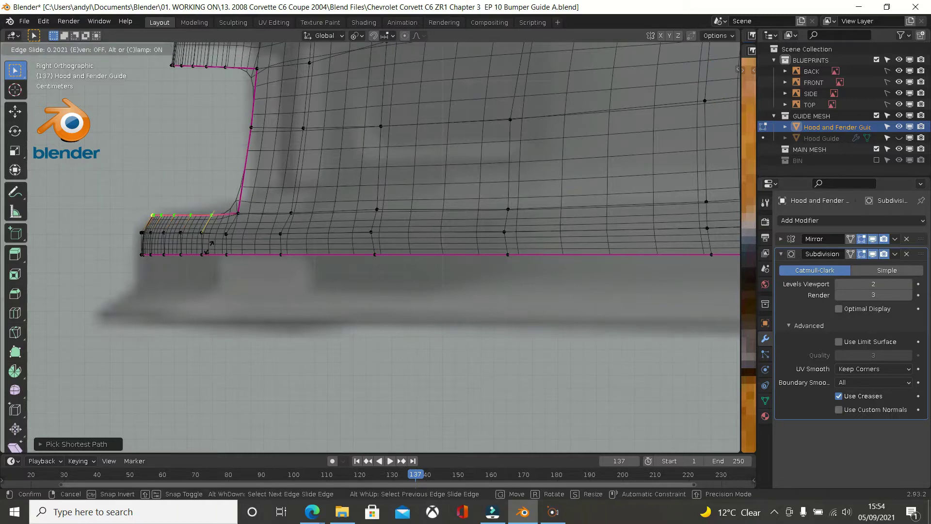
{"action": "left_click", "coordinate": [208, 248]}
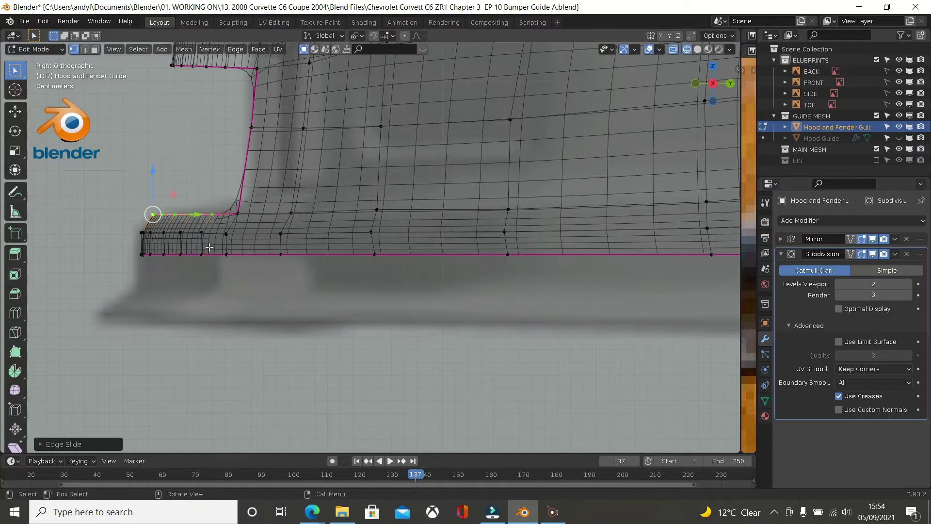
Step: Examine the smoothed bumper lip and lower edge in Object Mode against the side blueprint
{"action": "key", "text": "Tab"}
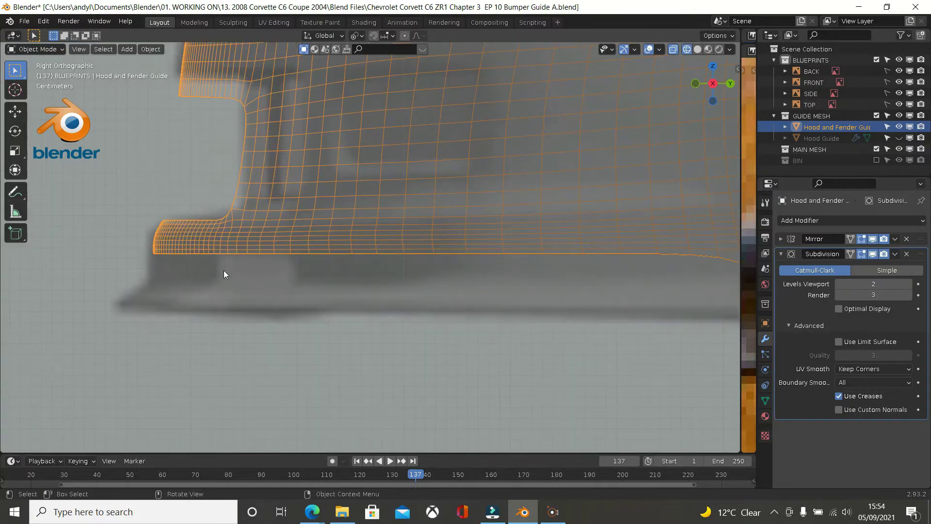
{"action": "key", "text": "Tab"}
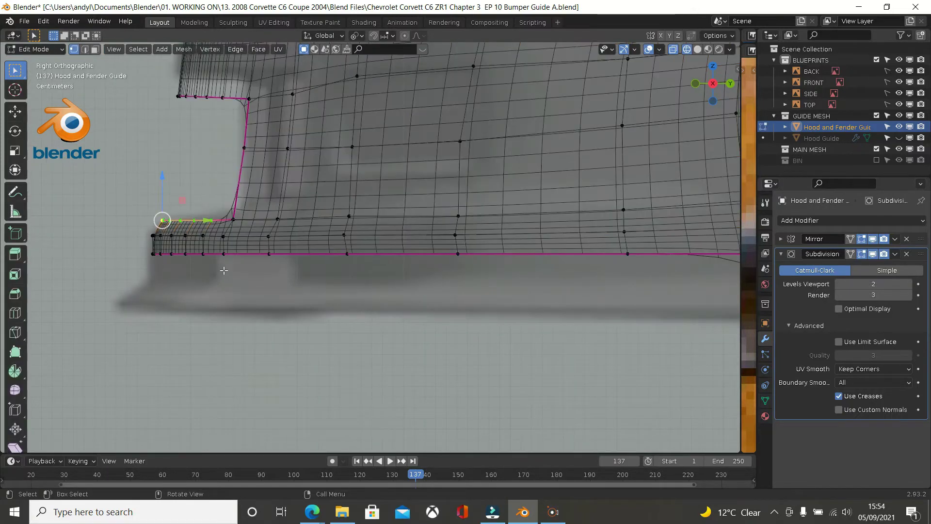
{"action": "key", "text": "Tab"}
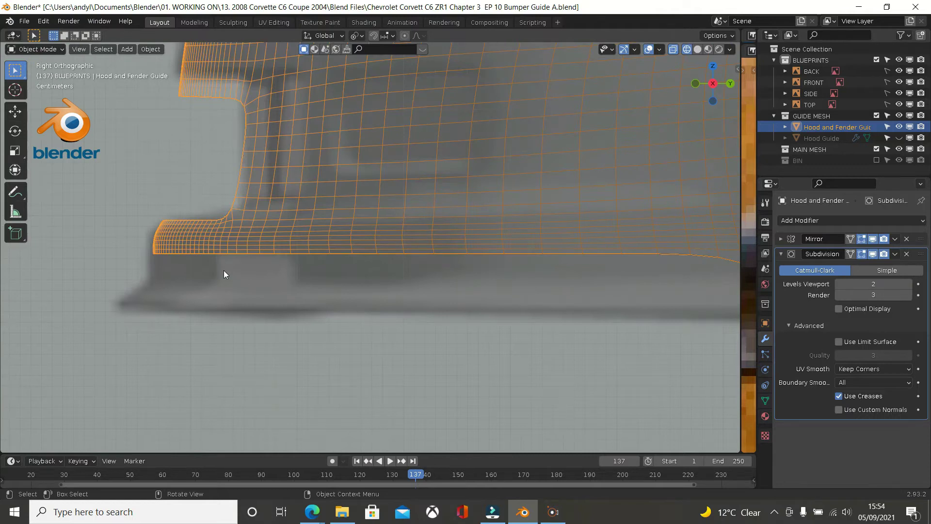
{"action": "scroll", "coordinate": [224, 274], "scroll_direction": "down", "scroll_amount": 1}
{"action": "scroll", "coordinate": [224, 274], "scroll_direction": "down", "scroll_amount": 1}
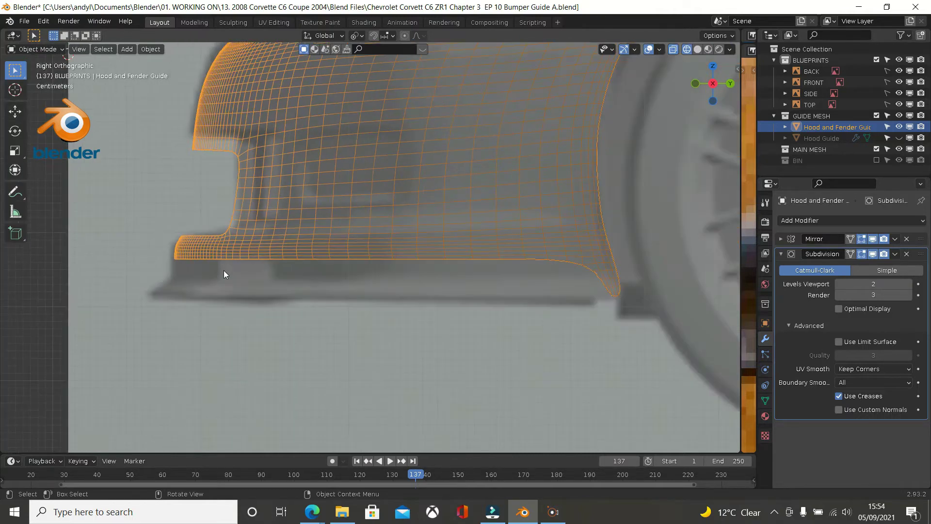
{"action": "scroll", "coordinate": [231, 258], "scroll_direction": "down", "scroll_amount": 2}
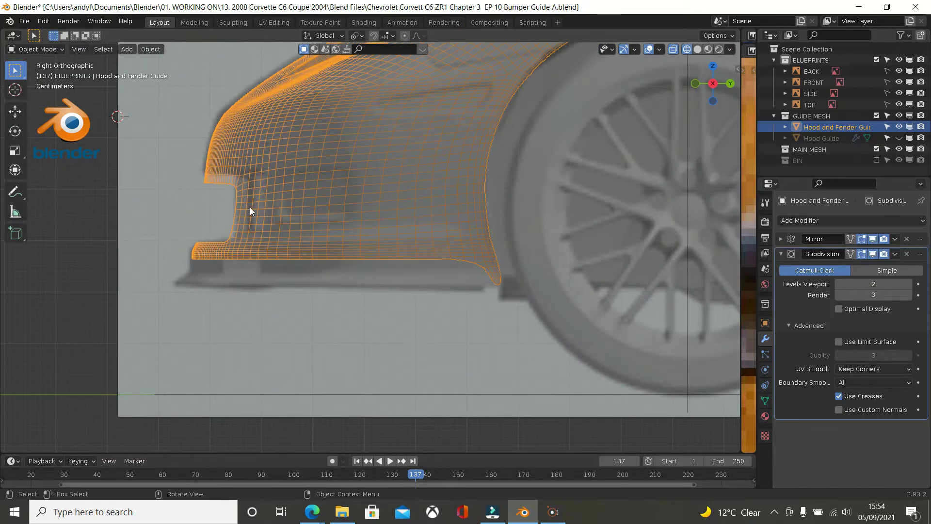
{"action": "scroll", "coordinate": [245, 240], "scroll_direction": "up", "scroll_amount": 2}
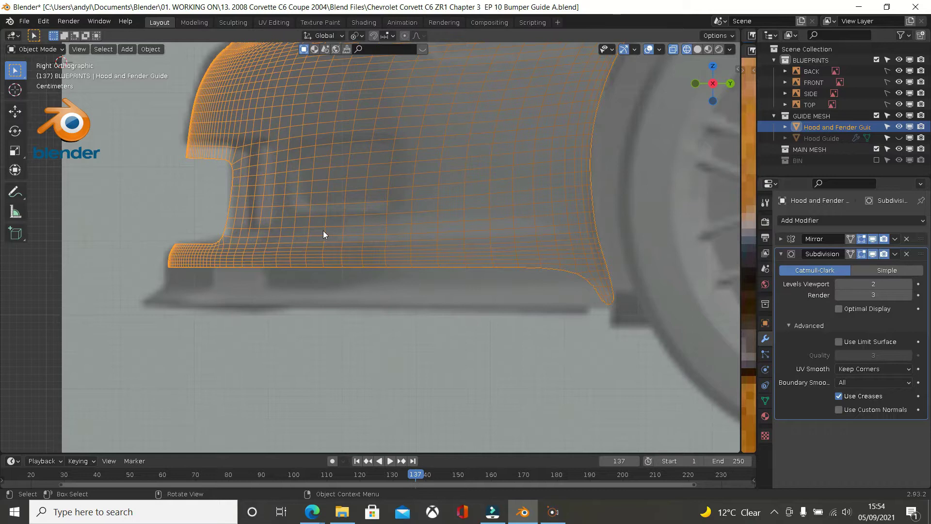
{"action": "scroll", "coordinate": [568, 243], "scroll_direction": "down", "scroll_amount": 1}
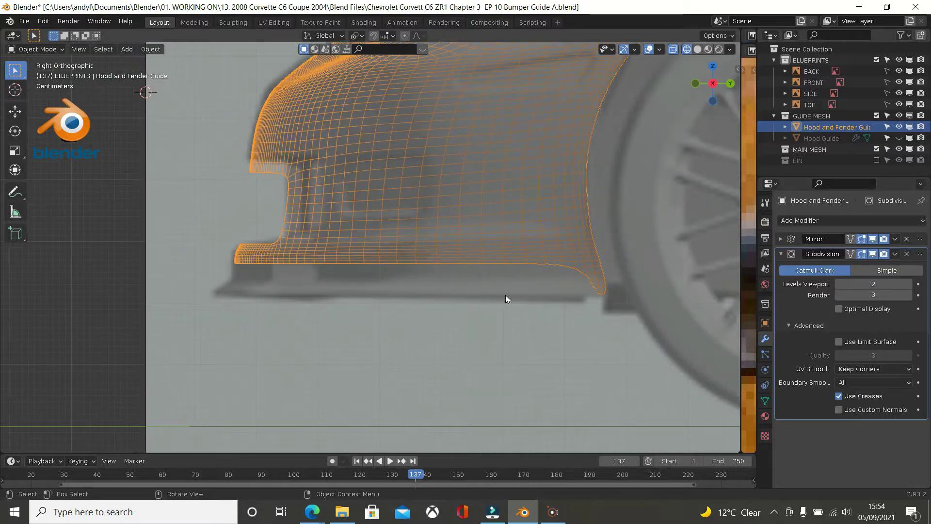
Step: Hide the guide mesh, compare the bumper's lower lip in the side blueprint with the enlarged reference photo, and unhide the meshes
{"action": "key", "text": "h"}
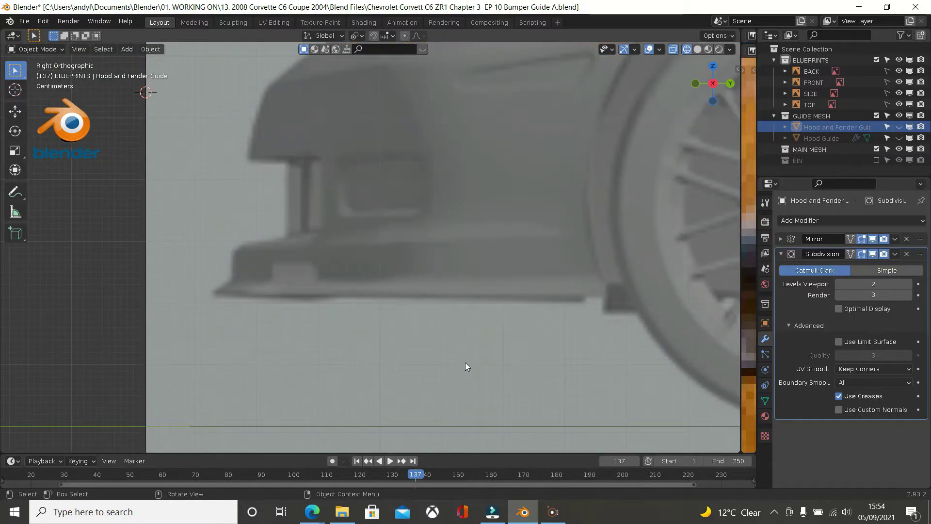
{"action": "scroll", "coordinate": [325, 281], "scroll_direction": "up", "scroll_amount": 1}
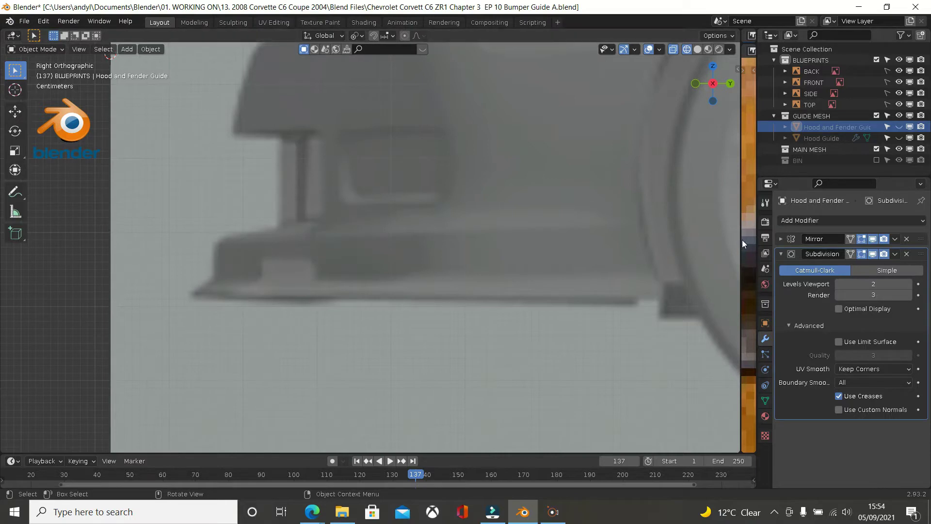
{"action": "left_click_drag", "start_coordinate": [740, 238], "coordinate": [328, 253]}
{"action": "scroll", "coordinate": [526, 253], "scroll_direction": "down", "scroll_amount": 4}
{"action": "scroll", "coordinate": [527, 253], "scroll_direction": "down", "scroll_amount": 3}
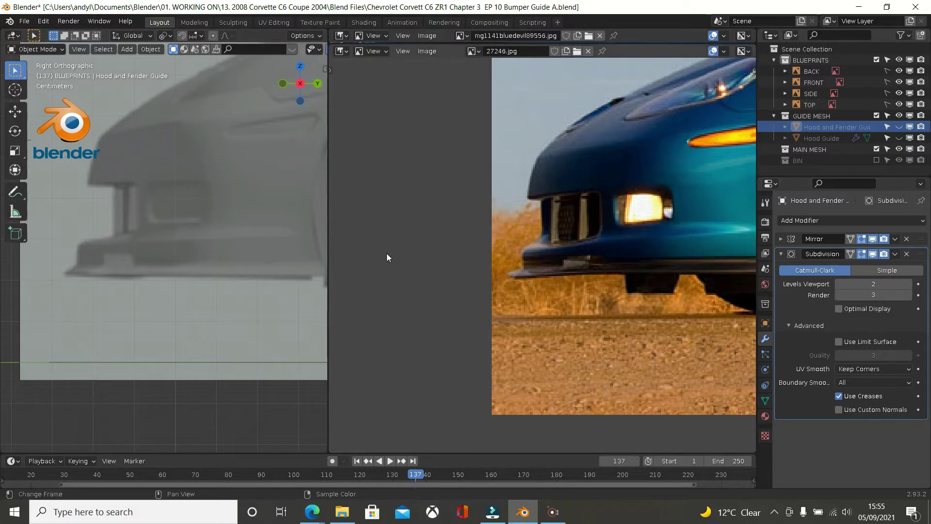
{"action": "left_click_drag", "start_coordinate": [329, 283], "coordinate": [746, 286]}
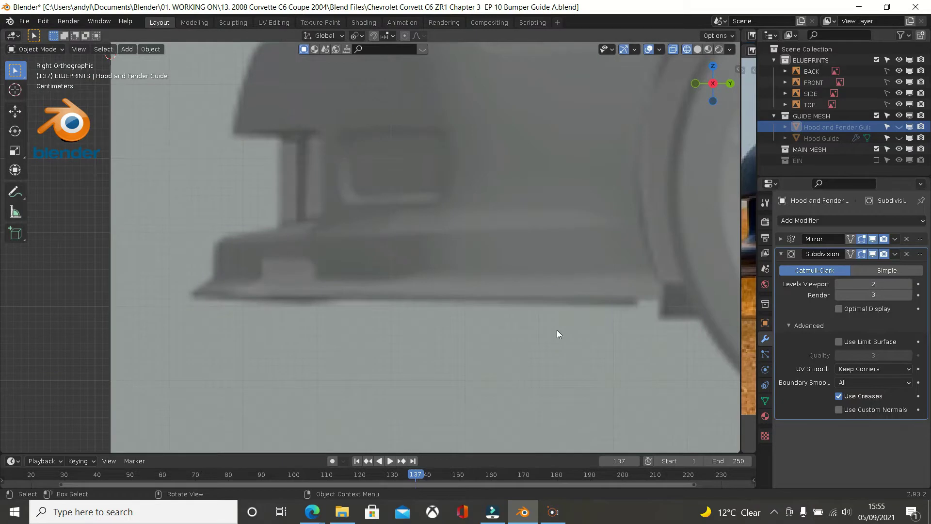
{"action": "key", "text": "alt+h"}
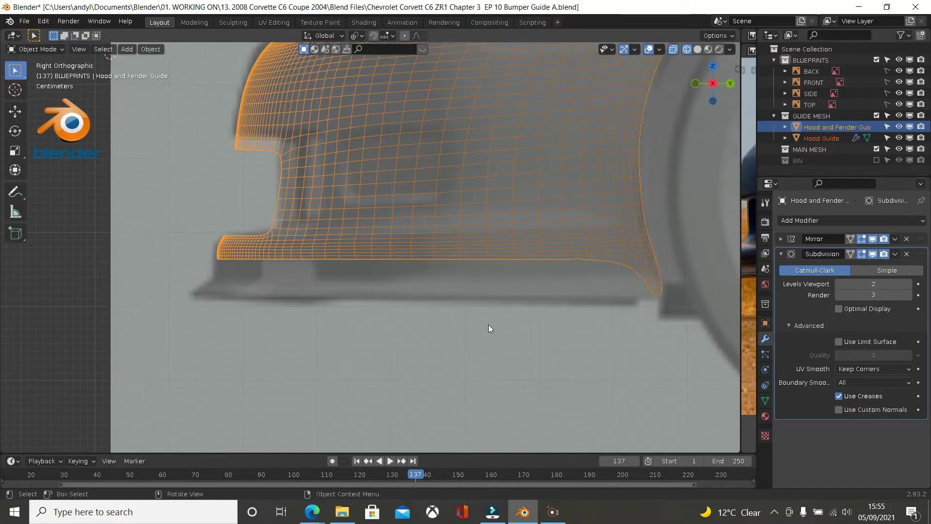
Step: In Edit Mode, add an unshifted edge loop across the bumper side, running from the grille opening's lower side edge to the wheel arch
{"action": "key", "text": "Tab"}
{"action": "scroll", "coordinate": [473, 291], "scroll_direction": "up", "scroll_amount": 1}
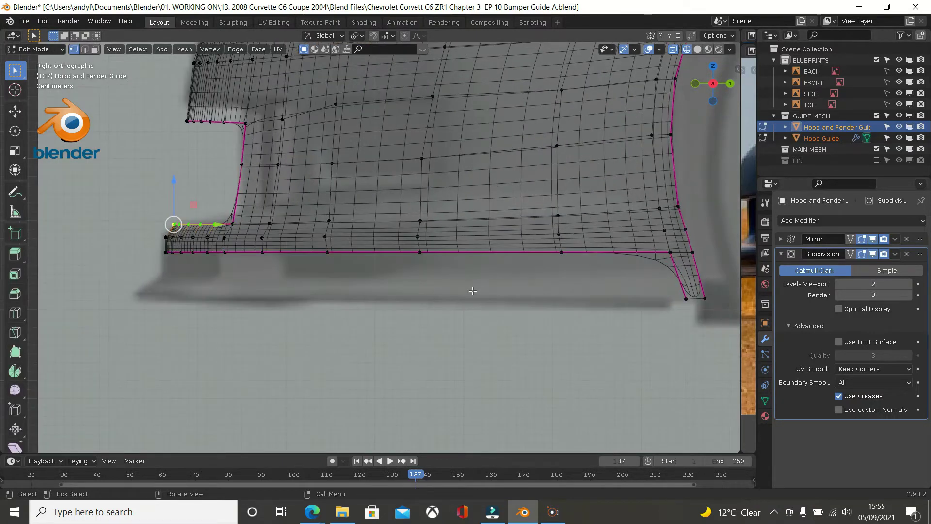
{"action": "left_click", "coordinate": [658, 211]}
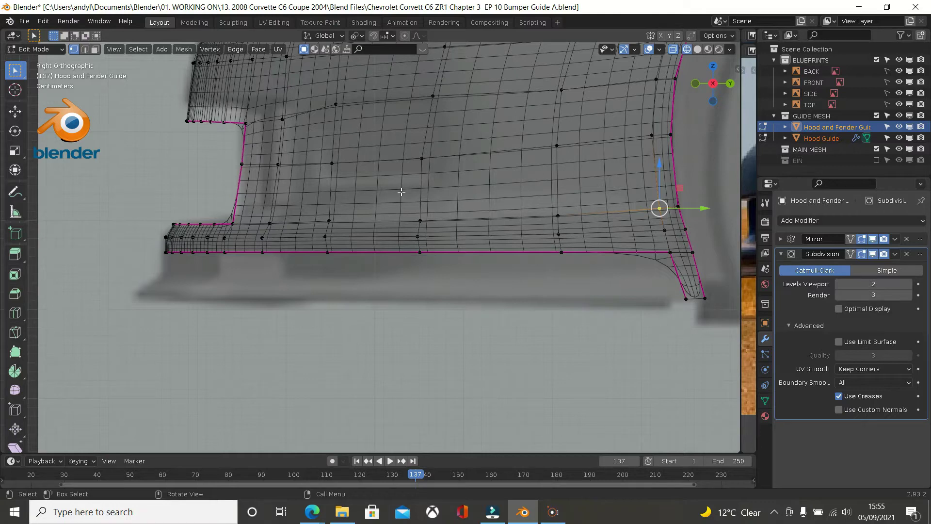
{"action": "key", "text": "ctrl+r"}
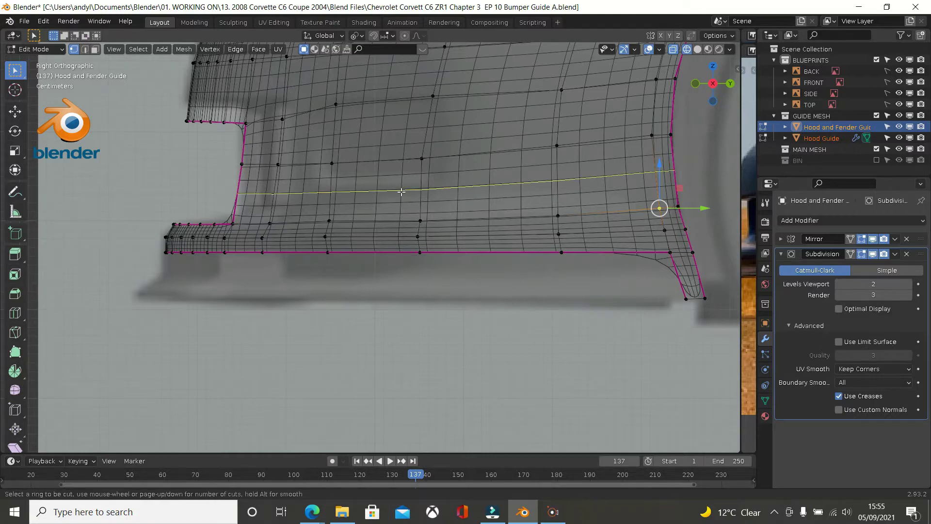
{"action": "left_click", "coordinate": [401, 192]}
{"action": "right_click", "coordinate": [401, 192]}
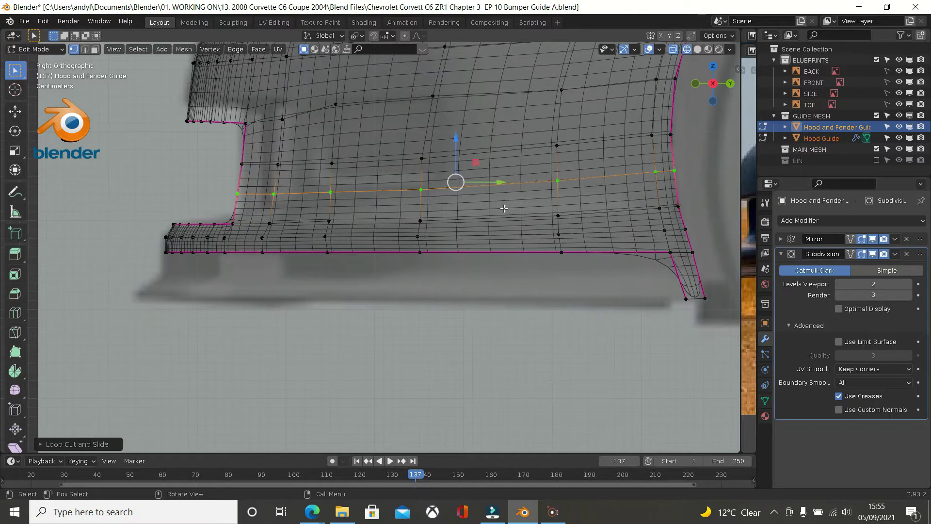
Step: Flatten the new edge loop by scaling it to 0 along Z, and edge-slide it about 0.06 downward
{"action": "key", "text": "s"}
{"action": "type", "text": "z"}
{"action": "type", "text": "0"}
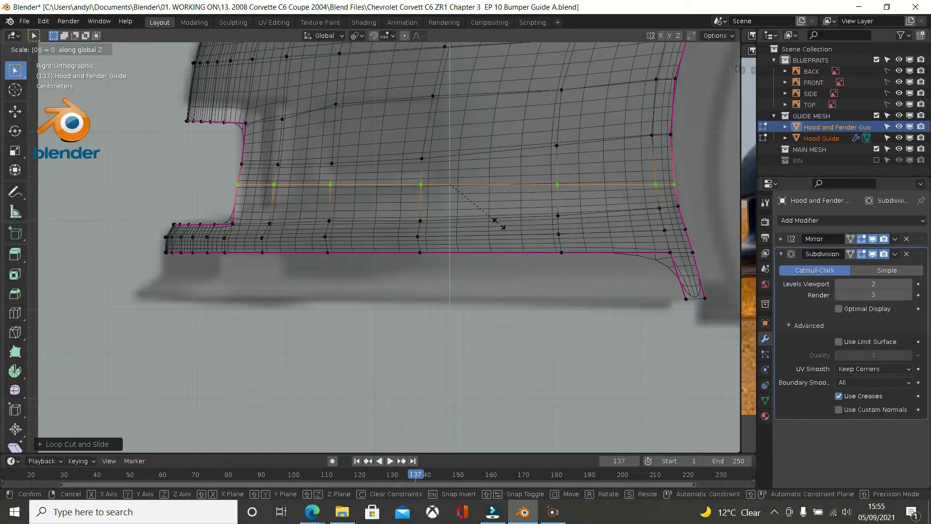
{"action": "key", "text": "Return"}
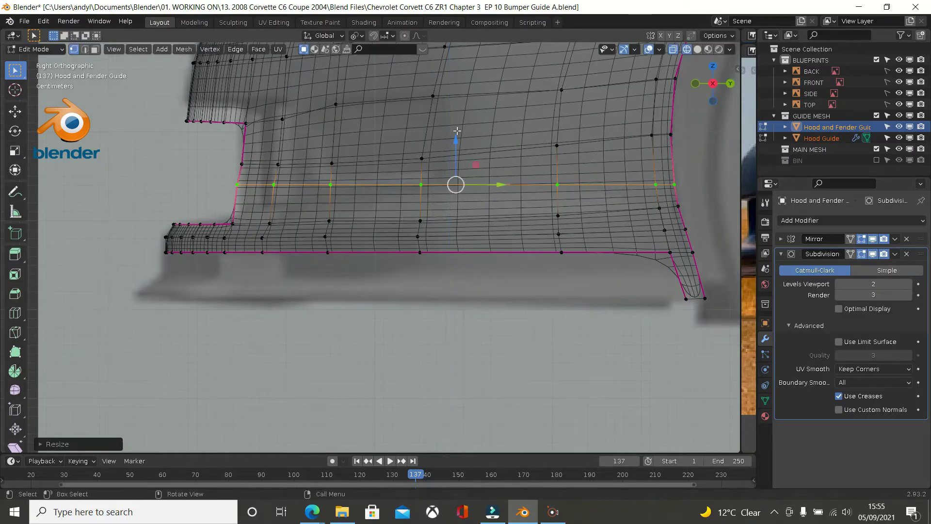
{"action": "scroll", "coordinate": [474, 140], "scroll_direction": "up", "scroll_amount": 2}
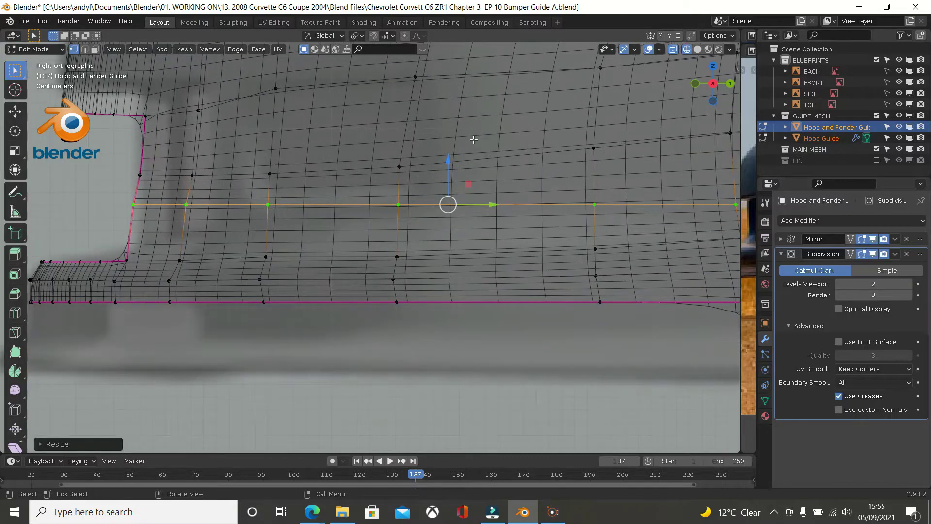
{"action": "scroll", "coordinate": [461, 139], "scroll_direction": "down", "scroll_amount": 2}
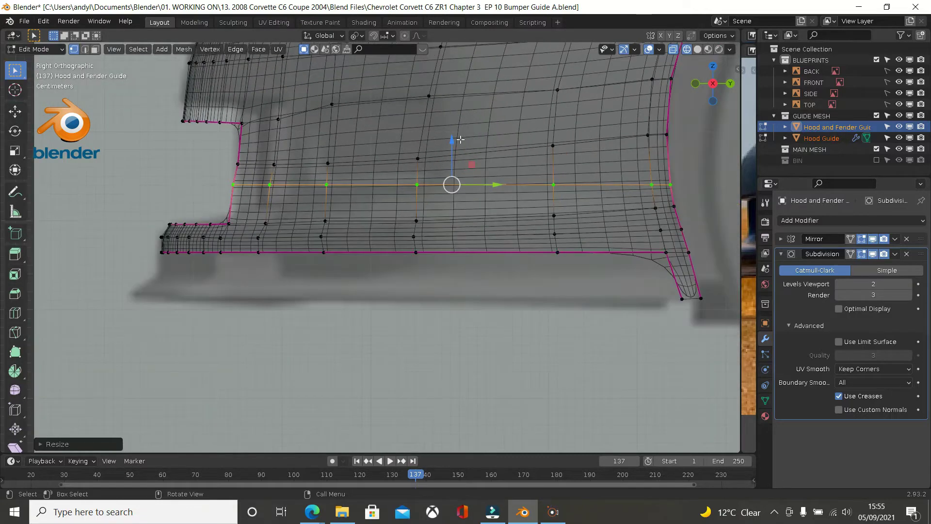
{"action": "key", "text": "g"}
{"action": "key", "text": "g"}
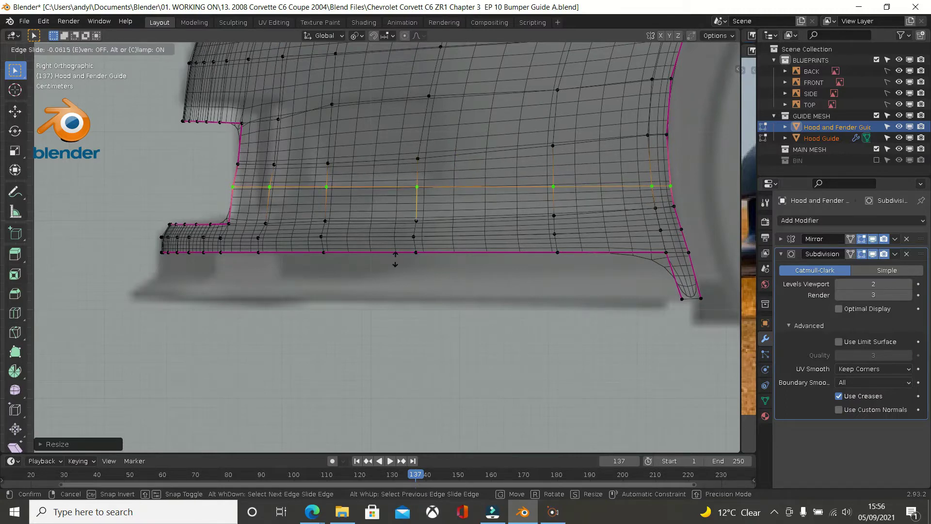
{"action": "left_click", "coordinate": [395, 258]}
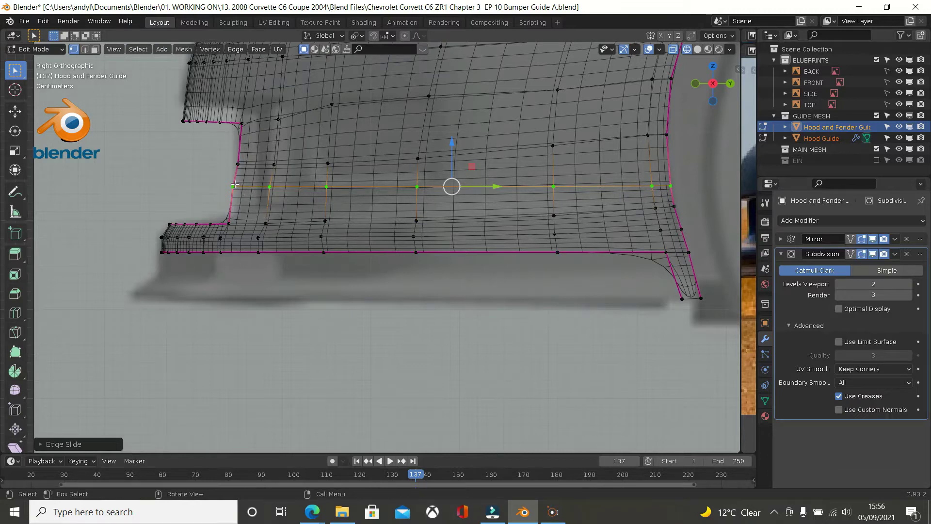
Step: Make the loop's wheel arch vertex active and scale the loop about 0.99 along Y from it
{"action": "right_click", "coordinate": [670, 187], "text": "shift"}
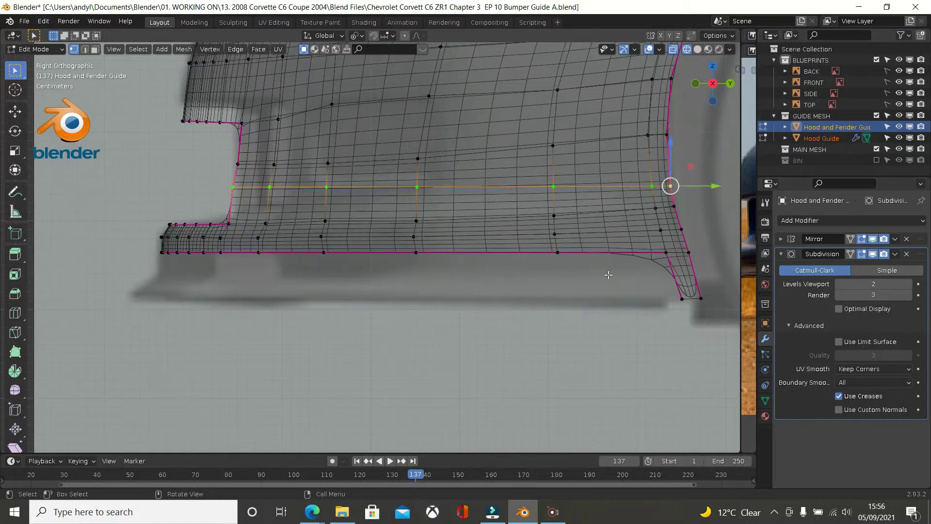
{"action": "key", "text": "s"}
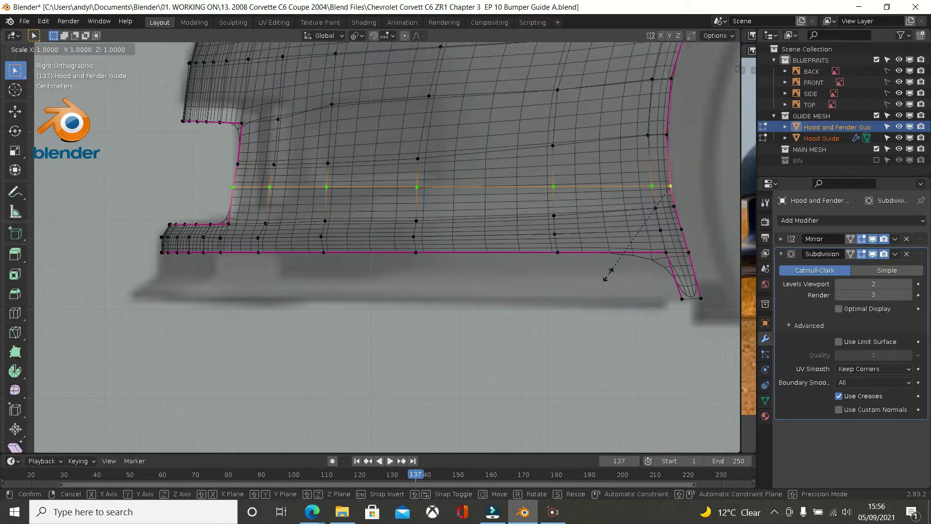
{"action": "key", "text": "y"}
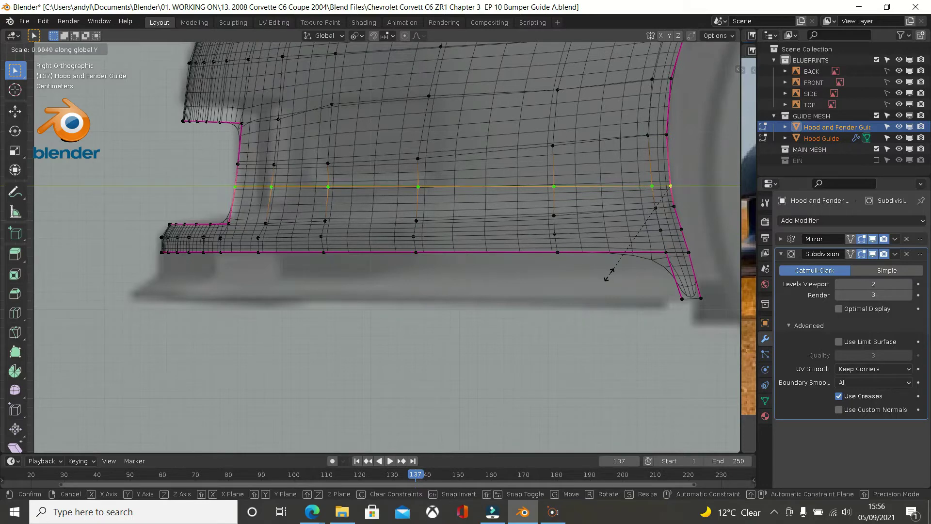
{"action": "left_click", "coordinate": [610, 275]}
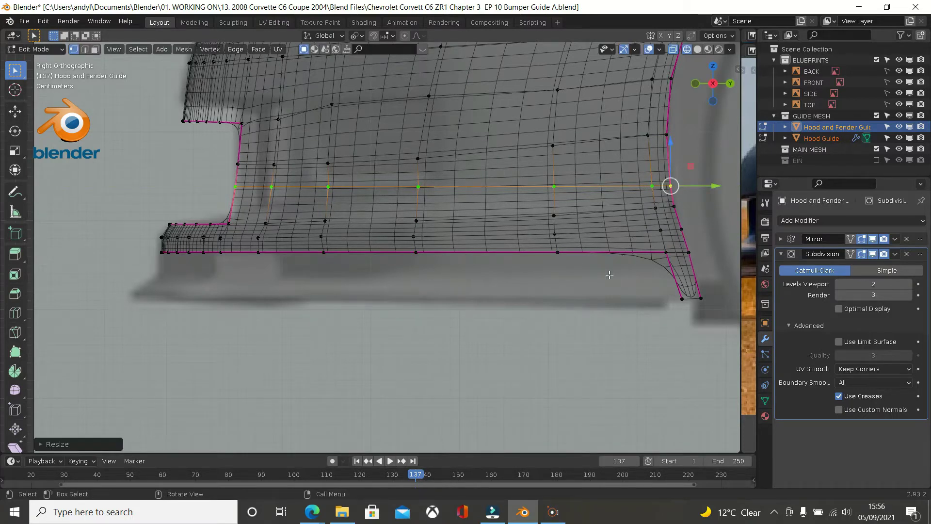
Step: Vertex-slide the mid-bumper vertex just above the new loop slightly rearward, and vertex-slide the matching vertex on the lip's middle loop
{"action": "left_click", "coordinate": [418, 159]}
{"action": "key", "text": "shift+v"}
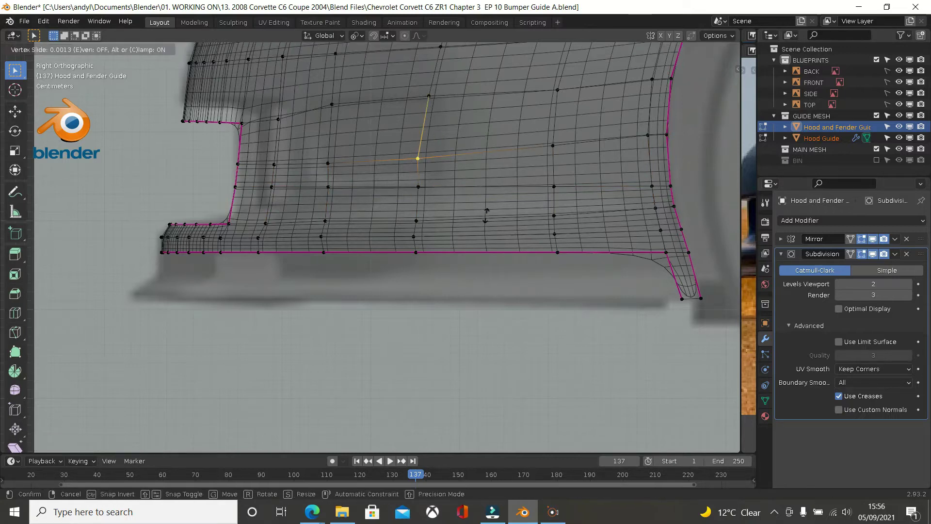
{"action": "left_click", "coordinate": [493, 215]}
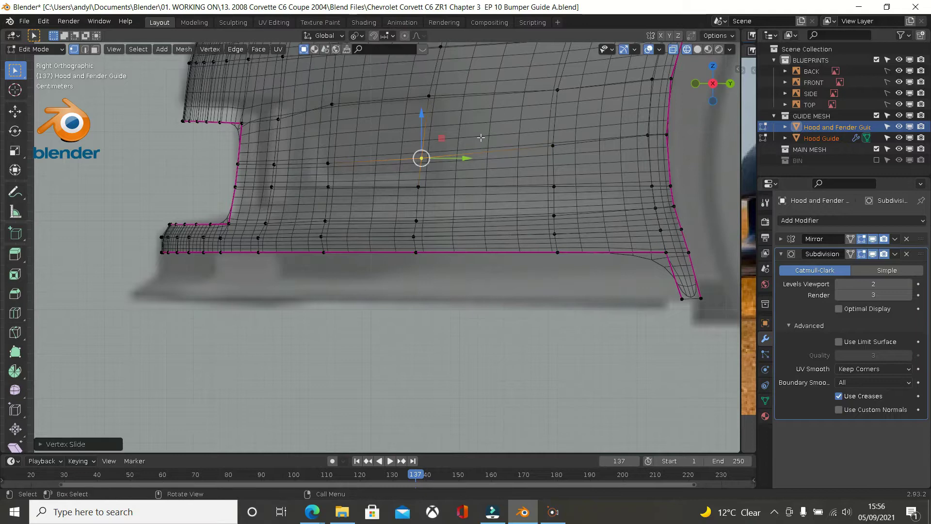
{"action": "left_click", "coordinate": [405, 237]}
{"action": "key", "text": "shift+v"}
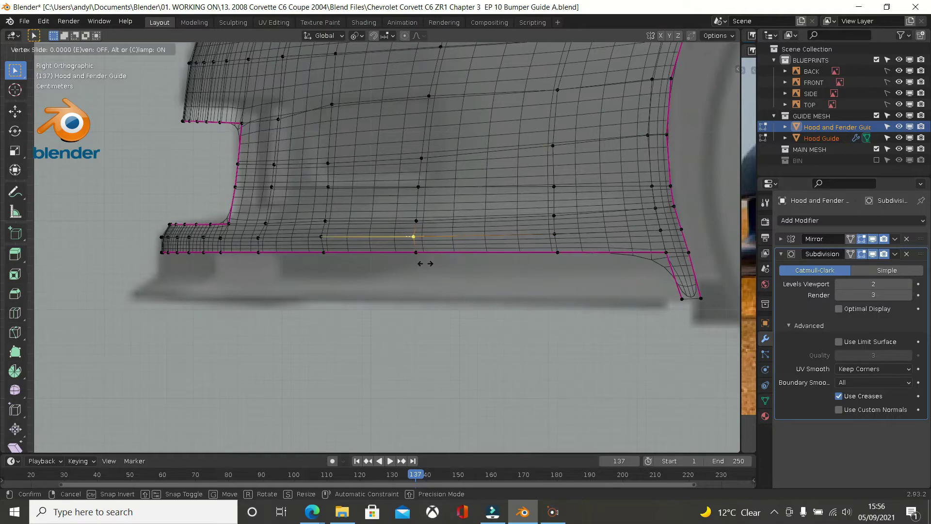
{"action": "left_click", "coordinate": [427, 264]}
{"action": "scroll", "coordinate": [451, 265], "scroll_direction": "up", "scroll_amount": 5}
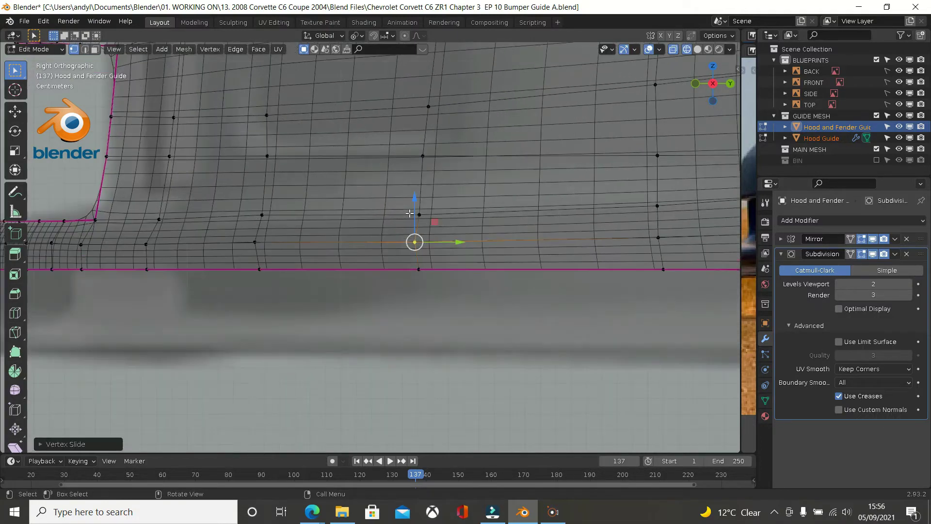
Step: Vertex-slide two neighbouring vertices of the lip's middle loop rearward so they line up with the vertices on the bumper's lower edge
{"action": "key", "text": "shift+v"}
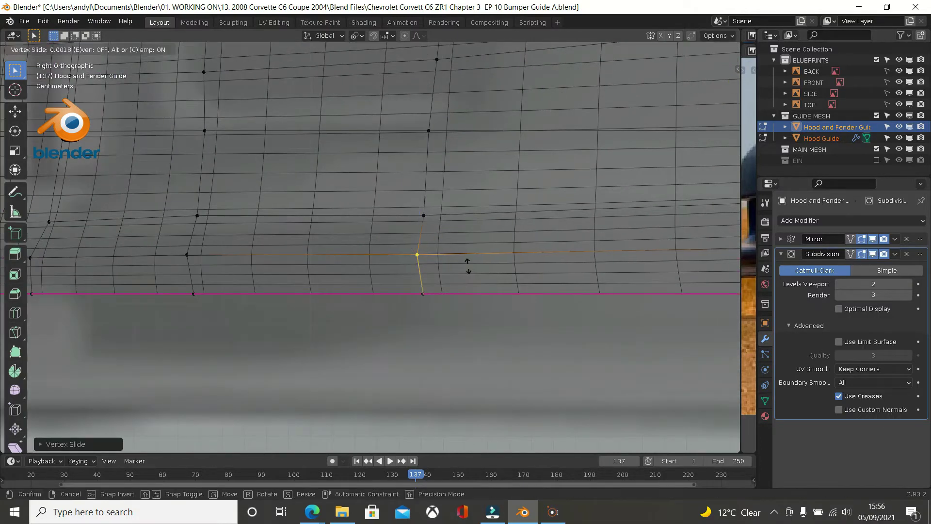
{"action": "left_click", "coordinate": [474, 270]}
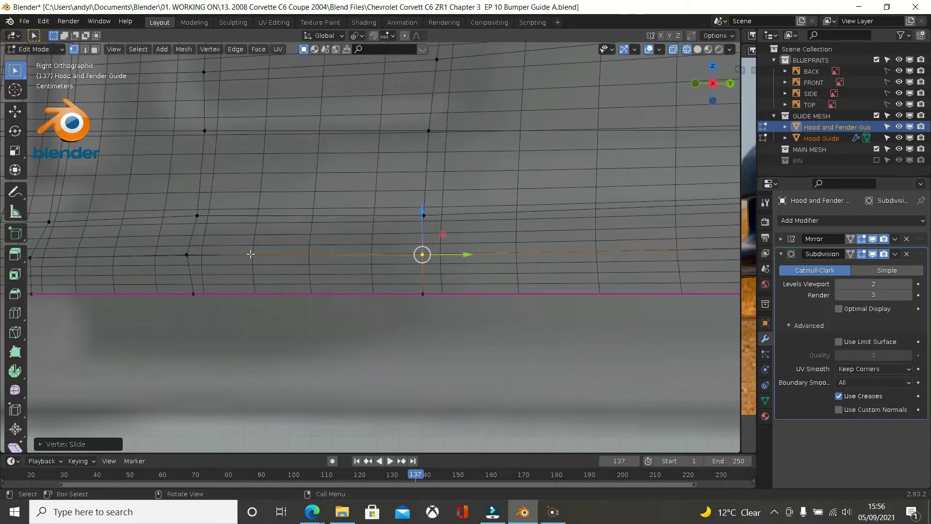
{"action": "left_click", "coordinate": [201, 254]}
{"action": "key", "text": "g"}
{"action": "key", "text": "g"}
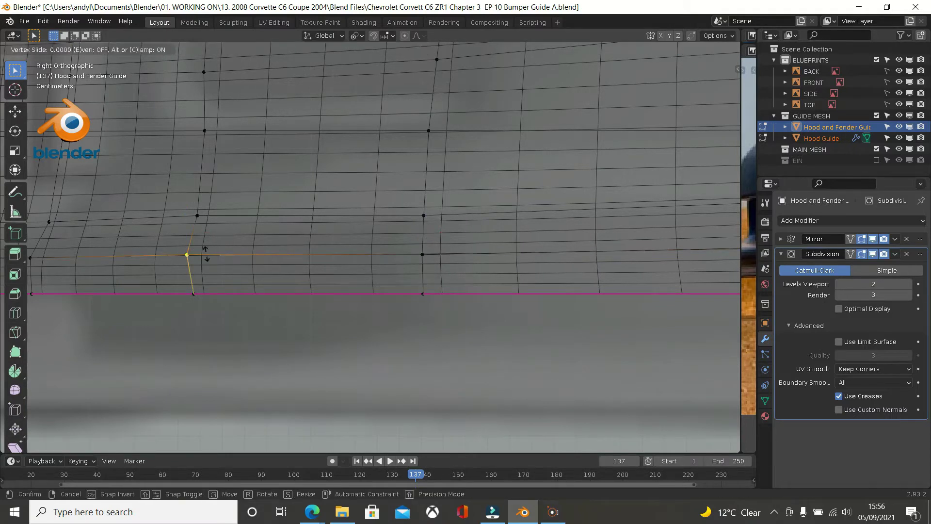
{"action": "left_click", "coordinate": [277, 253]}
Step: Edge-slide the vertical vertex pair on the lip just behind the grille opening slightly rearward
{"action": "middle_click_drag", "start_coordinate": [185, 233], "coordinate": [412, 229], "text": "shift"}
{"action": "left_click", "coordinate": [261, 254]}
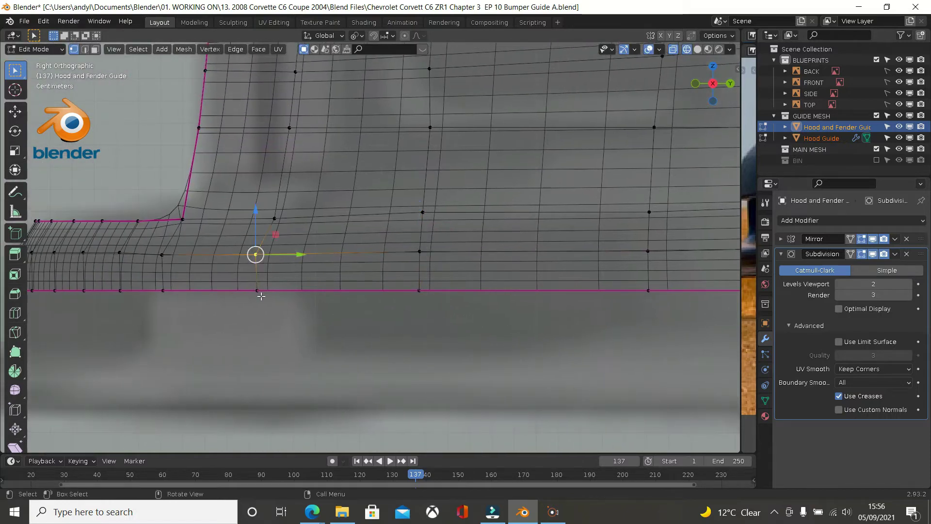
{"action": "left_click", "coordinate": [260, 294], "text": "shift"}
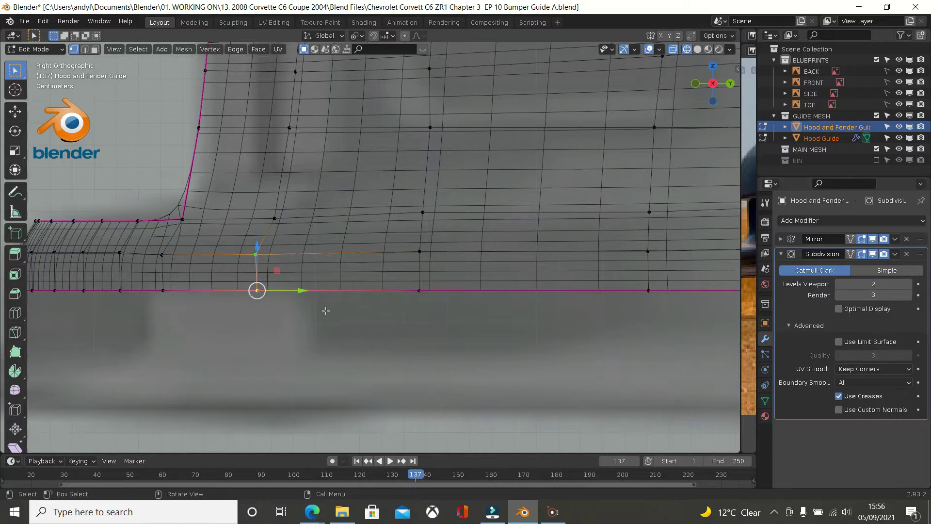
{"action": "key", "text": "g"}
{"action": "key", "text": "g"}
{"action": "left_click", "coordinate": [336, 310]}
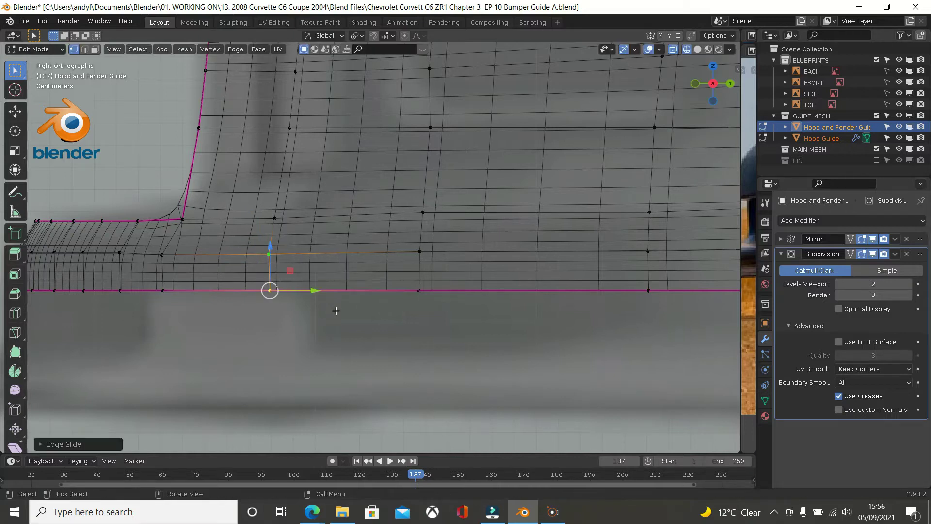
Step: Edge-slide the next lip vertex pair forward of it rearward until it sits beneath the grille opening's lower corner
{"action": "left_click", "coordinate": [168, 257]}
{"action": "left_click", "coordinate": [165, 294], "text": "shift"}
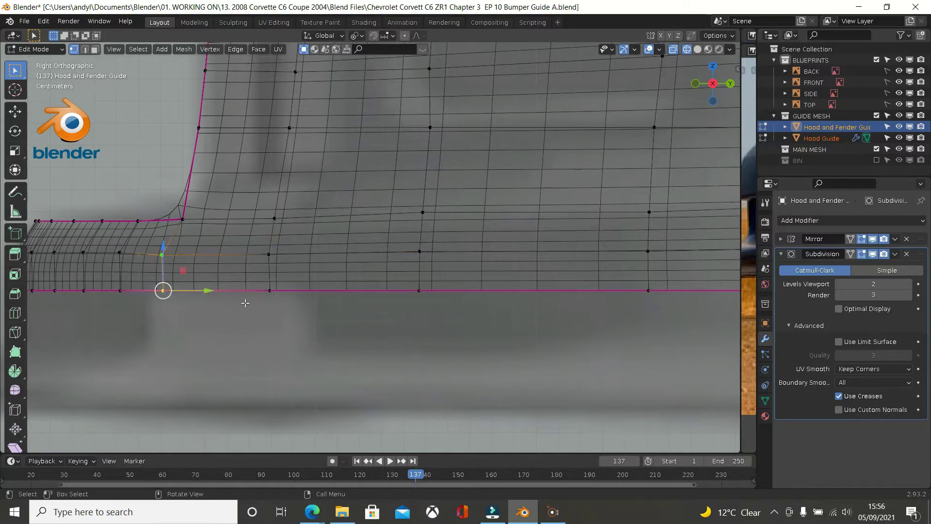
{"action": "key", "text": "g"}
{"action": "key", "text": "g"}
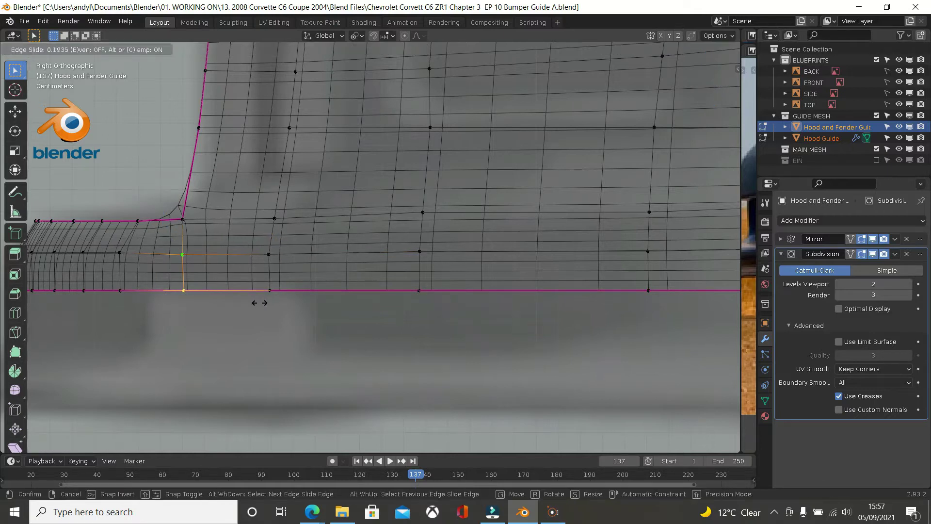
{"action": "left_click", "coordinate": [256, 303]}
Step: Connect the mid-bumper vertex diagonally down to the vertex just ahead of the wheel arch, one loop lower, as a vertex path
{"action": "scroll", "coordinate": [256, 300], "scroll_direction": "down", "scroll_amount": 3}
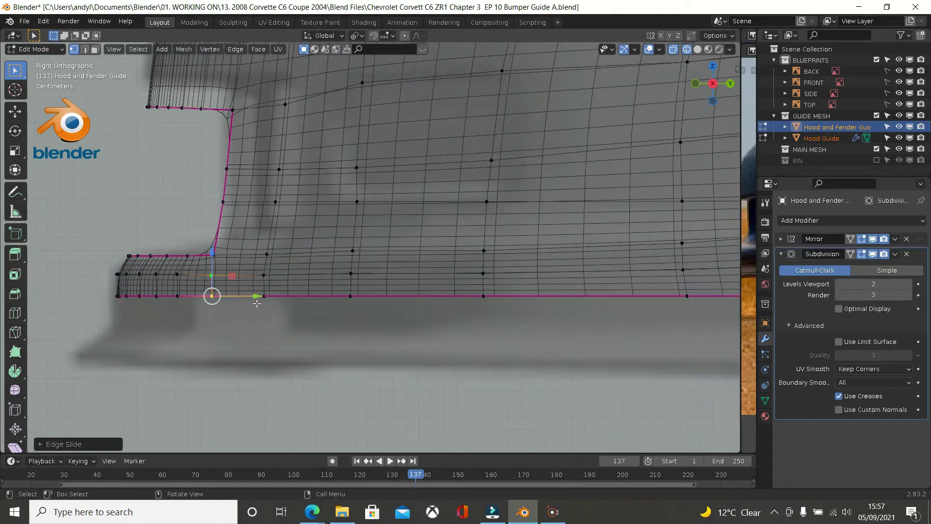
{"action": "scroll", "coordinate": [354, 301], "scroll_direction": "down", "scroll_amount": 1}
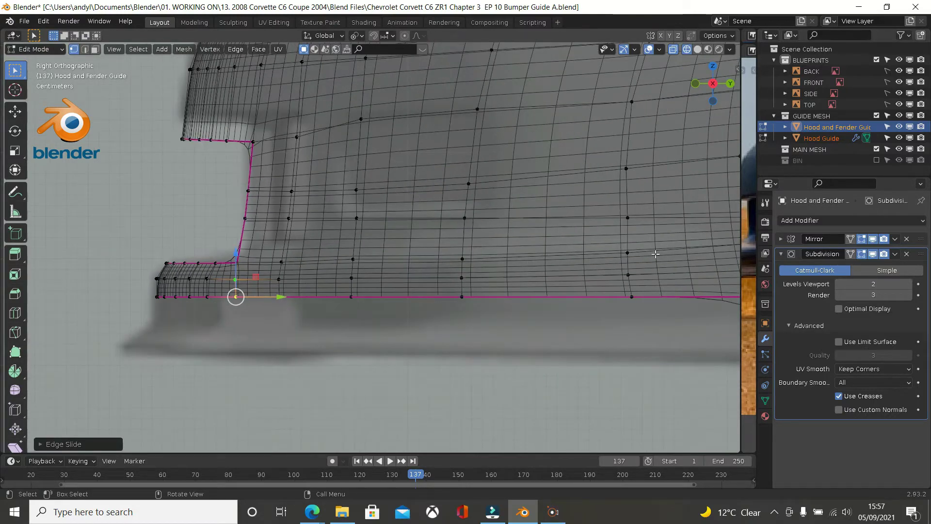
{"action": "scroll", "coordinate": [637, 254], "scroll_direction": "down", "scroll_amount": 1}
{"action": "scroll", "coordinate": [637, 254], "scroll_direction": "down", "scroll_amount": 1}
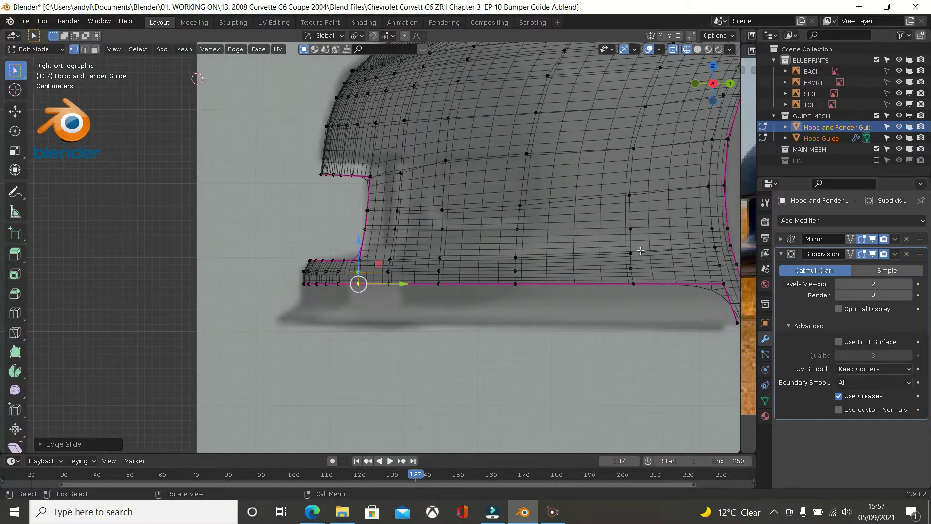
{"action": "left_click", "coordinate": [519, 229]}
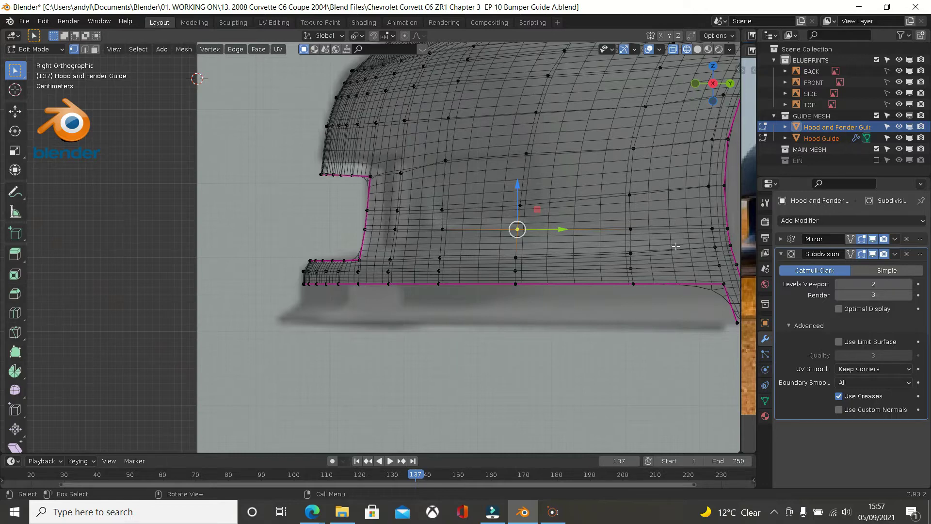
{"action": "left_click", "coordinate": [715, 247], "text": "ctrl"}
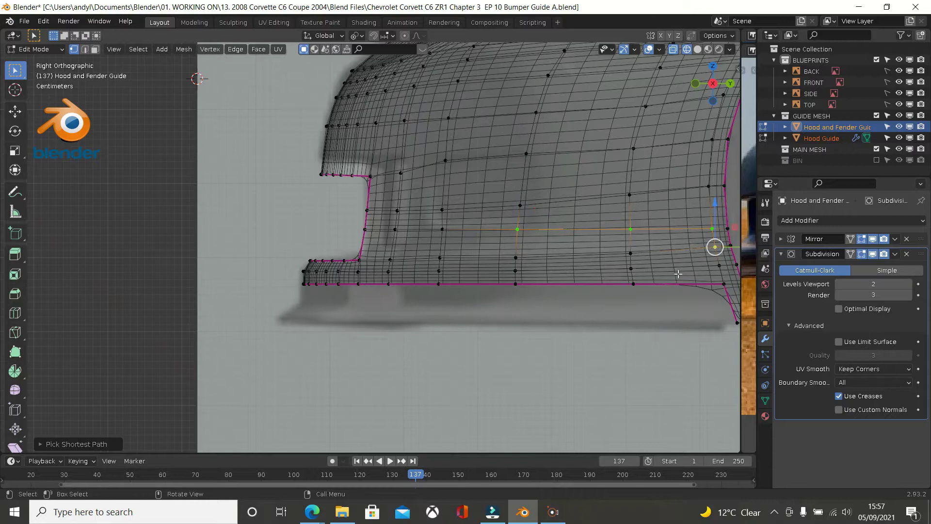
{"action": "left_click", "coordinate": [517, 229]}
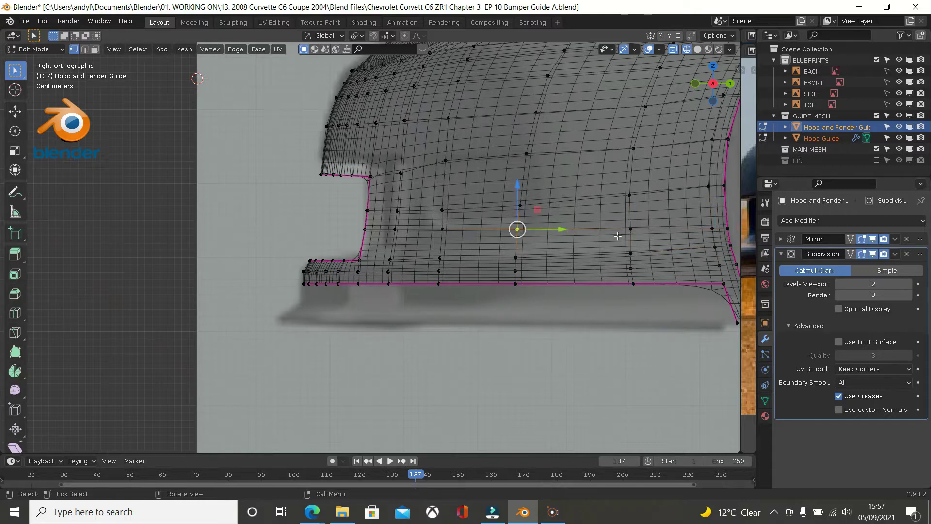
{"action": "left_click", "coordinate": [715, 247], "text": "ctrl"}
{"action": "key", "text": "j"}
{"action": "middle_click_drag", "start_coordinate": [599, 268], "coordinate": [437, 267], "text": "shift"}
{"action": "scroll", "coordinate": [484, 253], "scroll_direction": "up", "scroll_amount": 2}
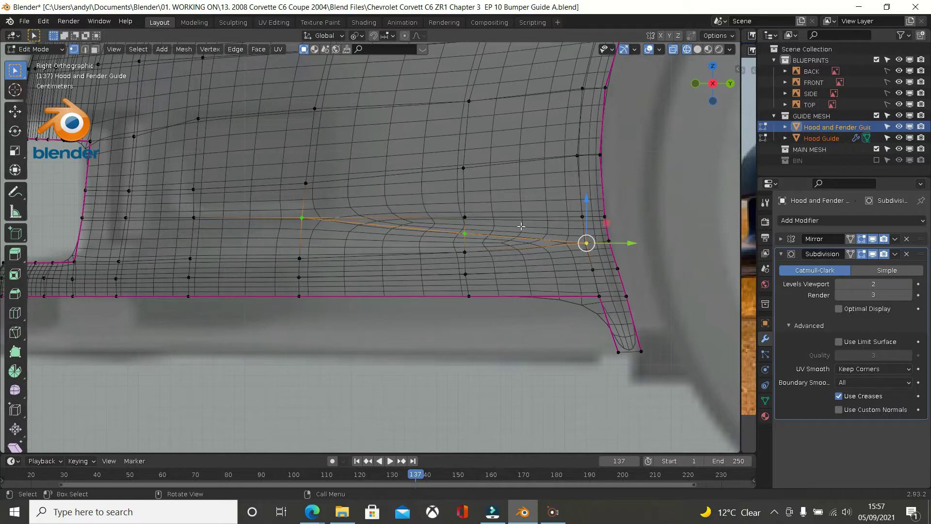
{"action": "scroll", "coordinate": [602, 217], "scroll_direction": "up", "scroll_amount": 1}
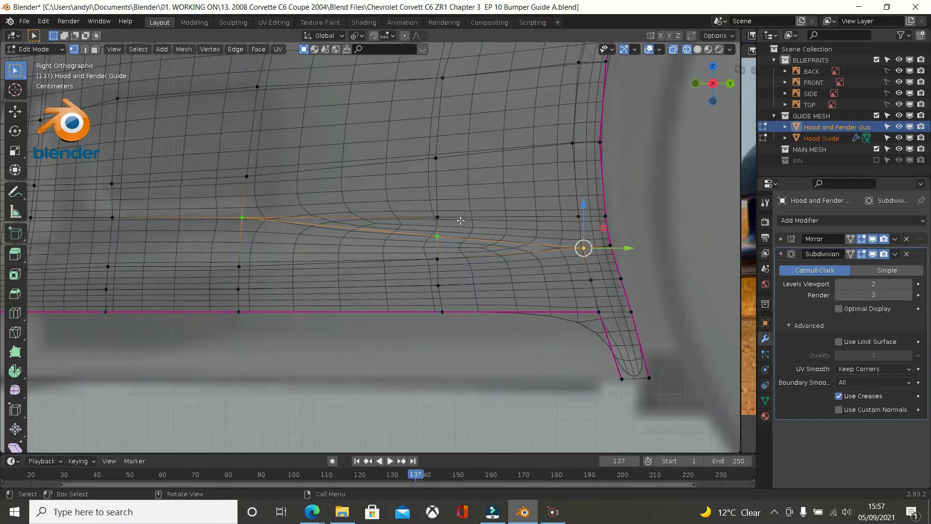
Step: Edge-slide the loop section above the diagonal, through to the wheel arch, about 0.32 upward and nudge it very slightly forward
{"action": "left_click", "coordinate": [437, 217]}
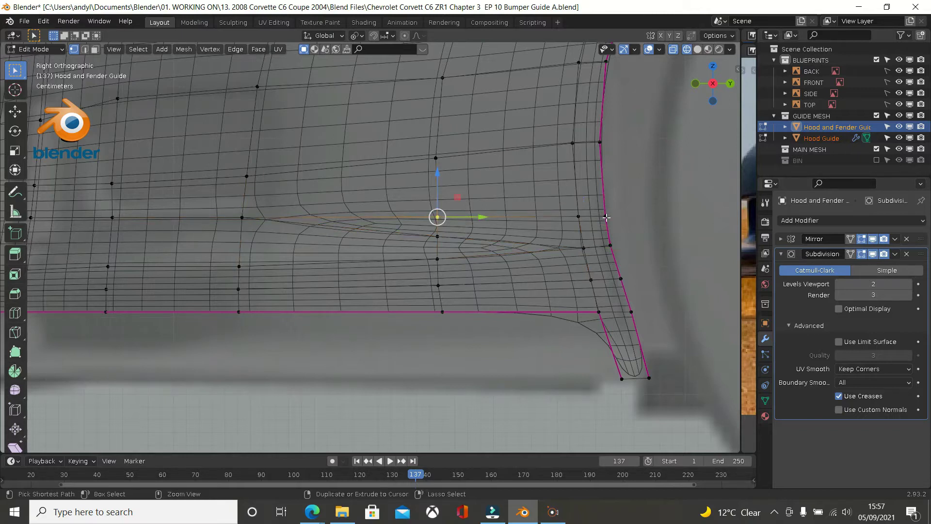
{"action": "left_click", "coordinate": [622, 217], "text": "ctrl"}
{"action": "key", "text": "g"}
{"action": "key", "text": "g"}
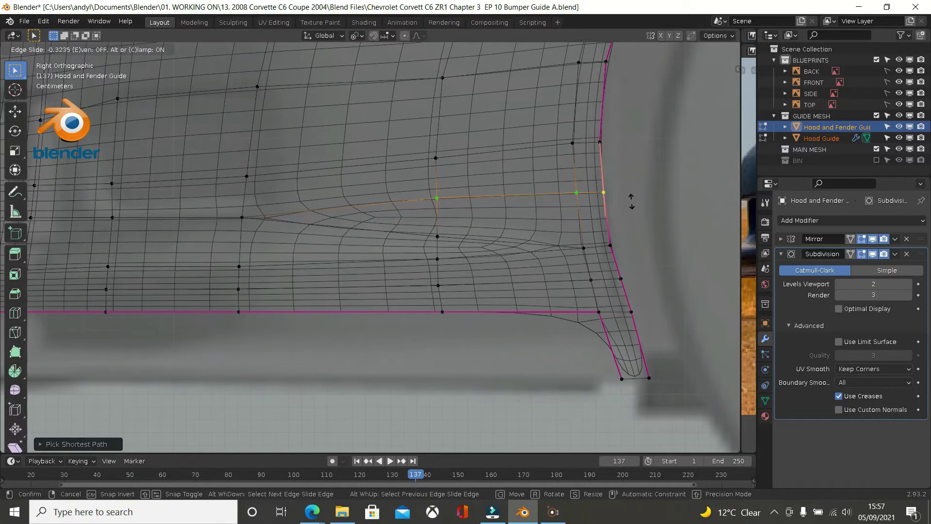
{"action": "left_click", "coordinate": [631, 201]}
{"action": "scroll", "coordinate": [545, 230], "scroll_direction": "down", "scroll_amount": 2}
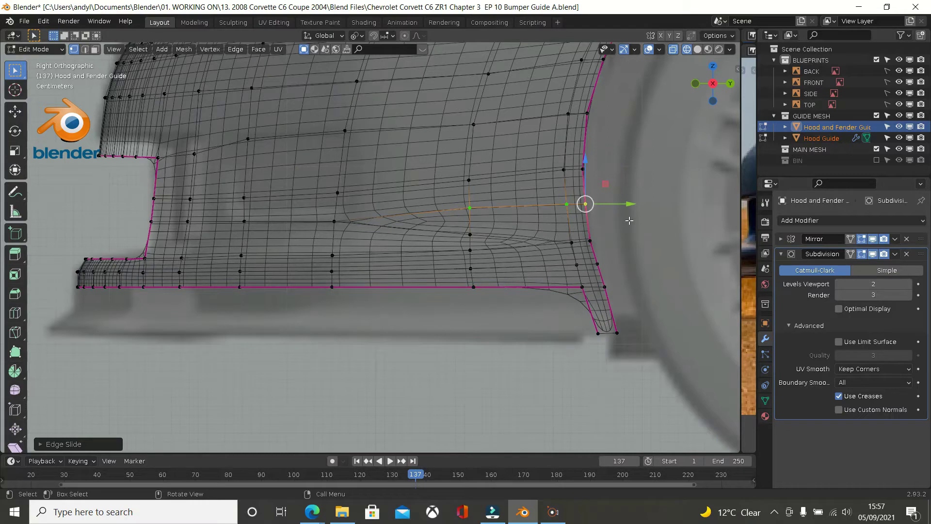
{"action": "key", "text": "g"}
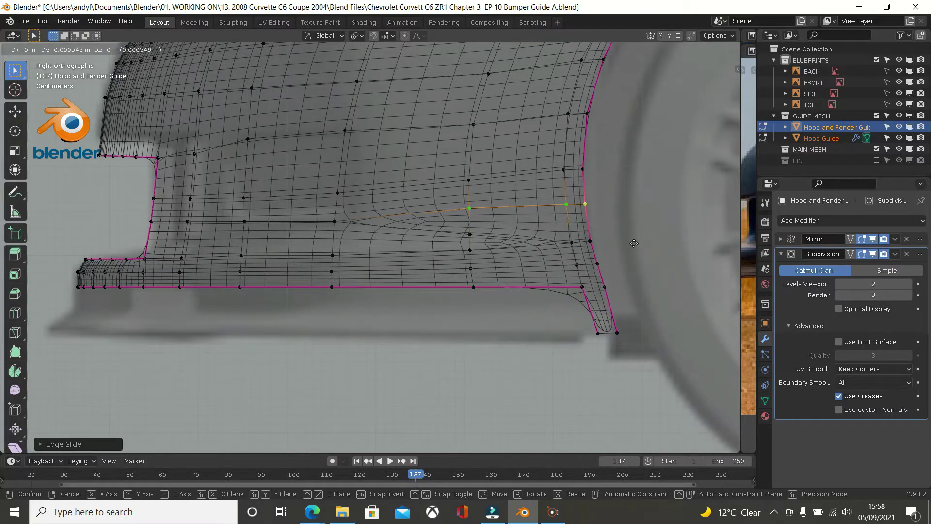
{"action": "left_click", "coordinate": [633, 243]}
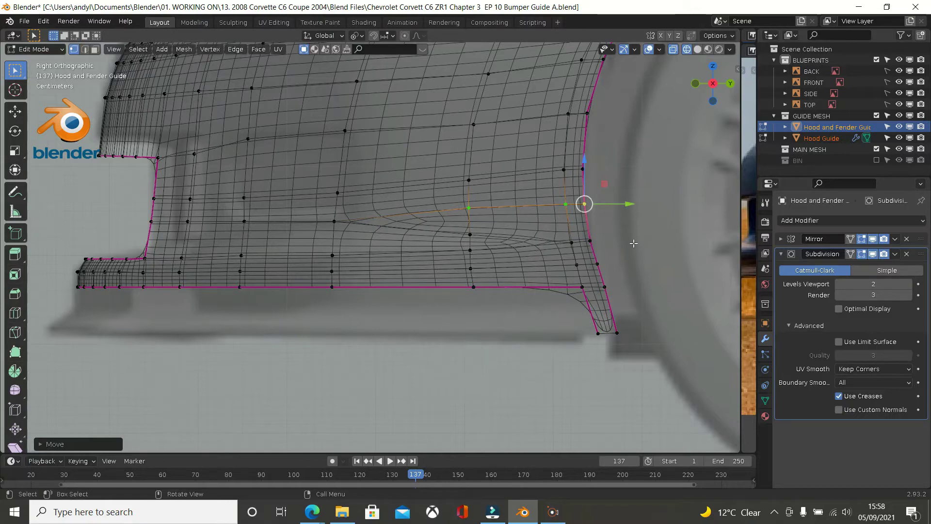
Step: Select the new diagonal edge path from the vertex just ahead of the wheel arch to the mid-bumper vertex
{"action": "scroll", "coordinate": [634, 243], "scroll_direction": "up", "scroll_amount": 1}
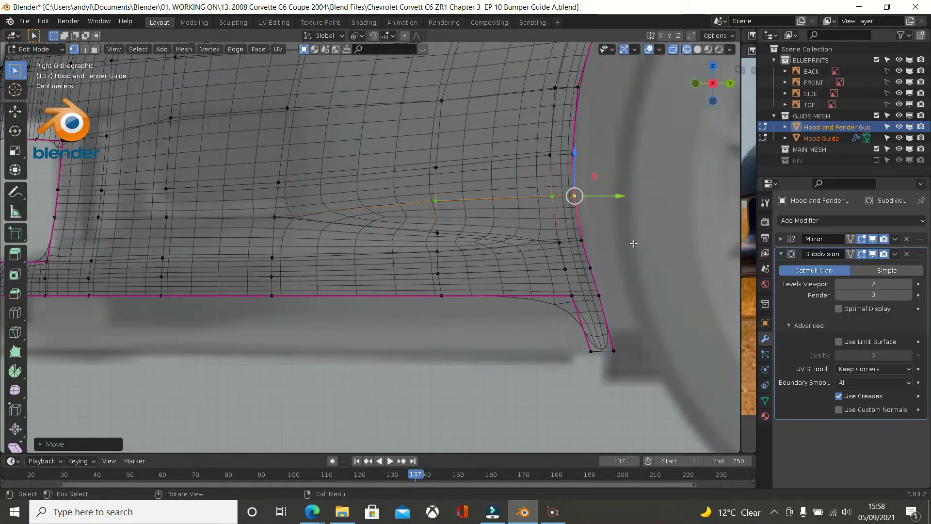
{"action": "left_click", "coordinate": [562, 242]}
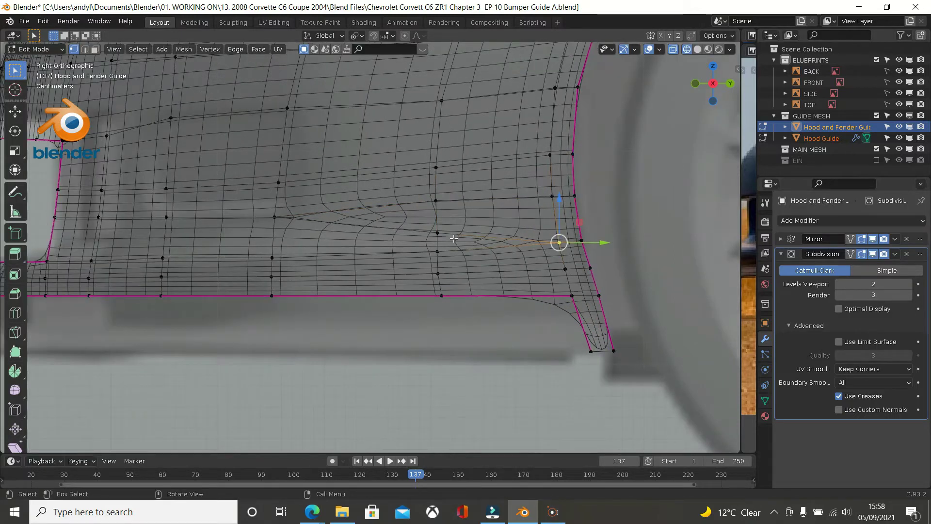
{"action": "left_click", "coordinate": [283, 218], "text": "ctrl"}
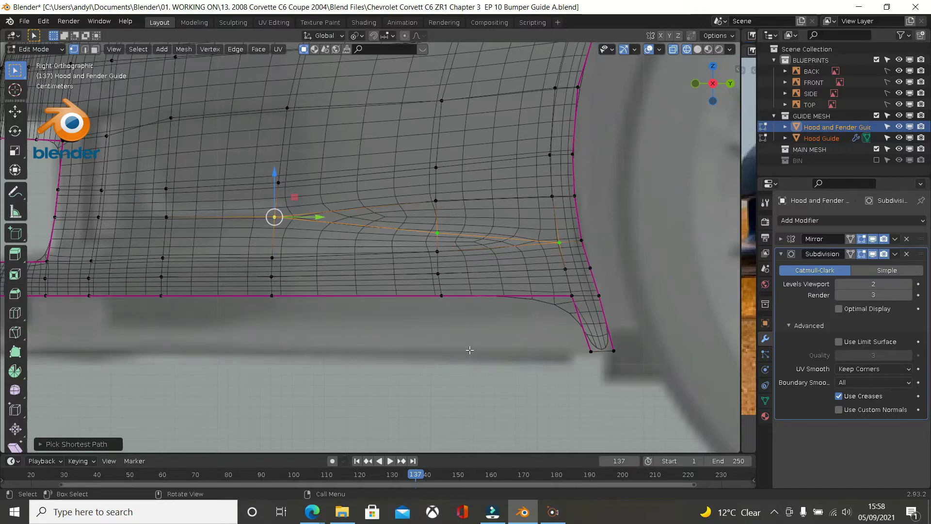
Step: Examine the selected bumper path in top, front and perspective views, comparing it with the blue Corvette reference photo
{"action": "key", "text": "KP_7"}
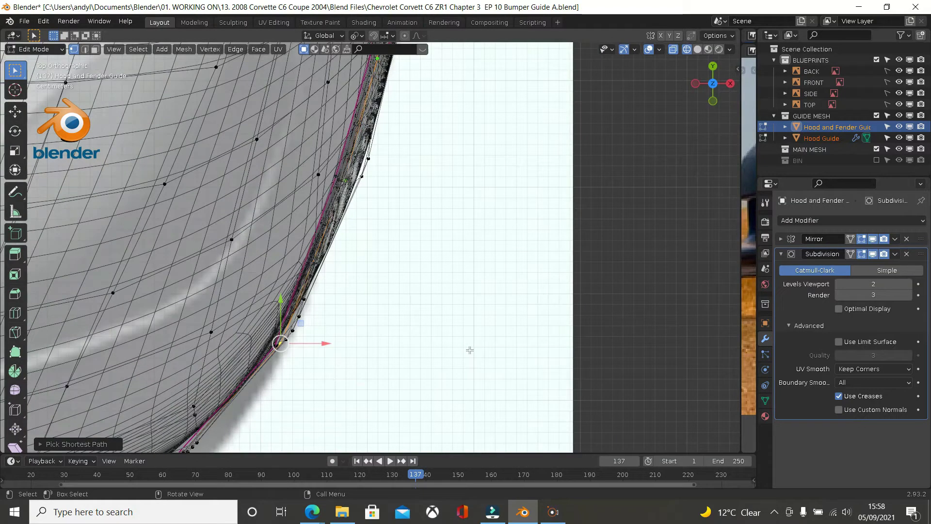
{"action": "key", "text": "KP_1"}
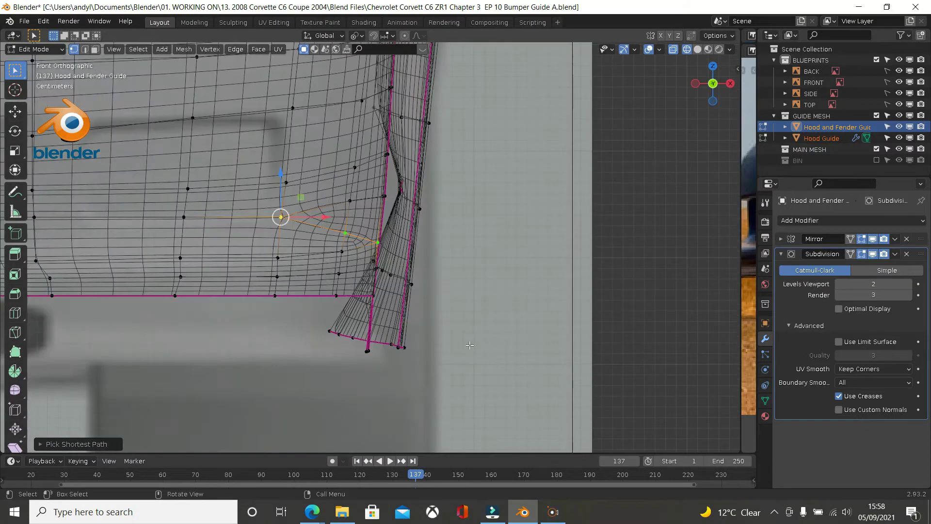
{"action": "scroll", "coordinate": [470, 345], "scroll_direction": "up", "scroll_amount": 1}
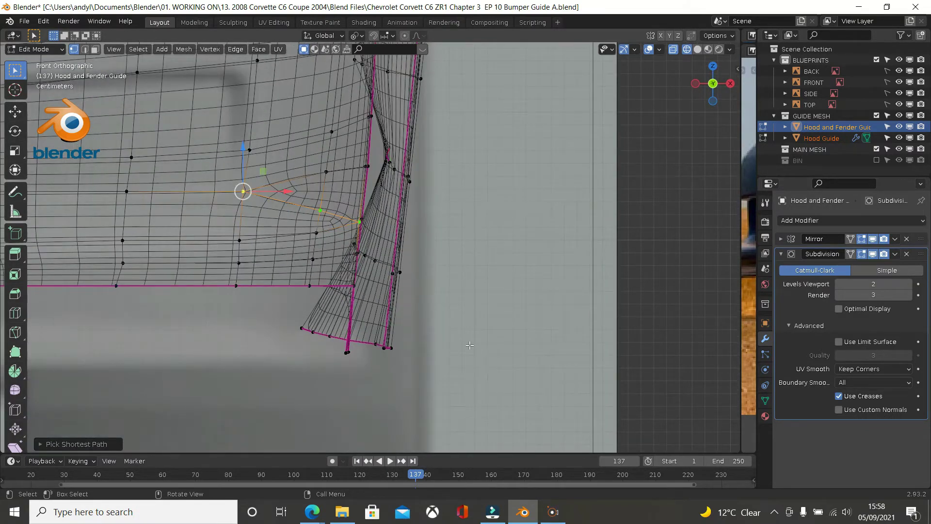
{"action": "scroll", "coordinate": [470, 345], "scroll_direction": "down", "scroll_amount": 2}
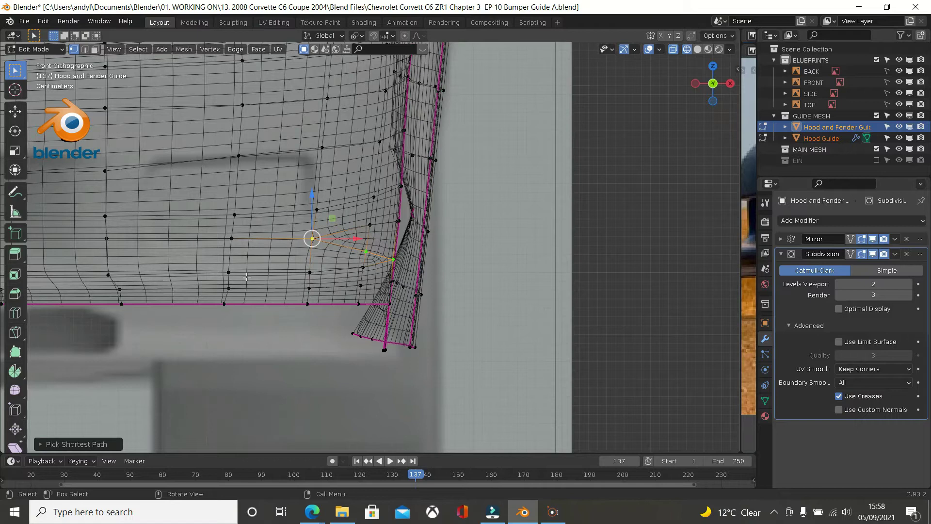
{"action": "scroll", "coordinate": [247, 276], "scroll_direction": "down", "scroll_amount": 3}
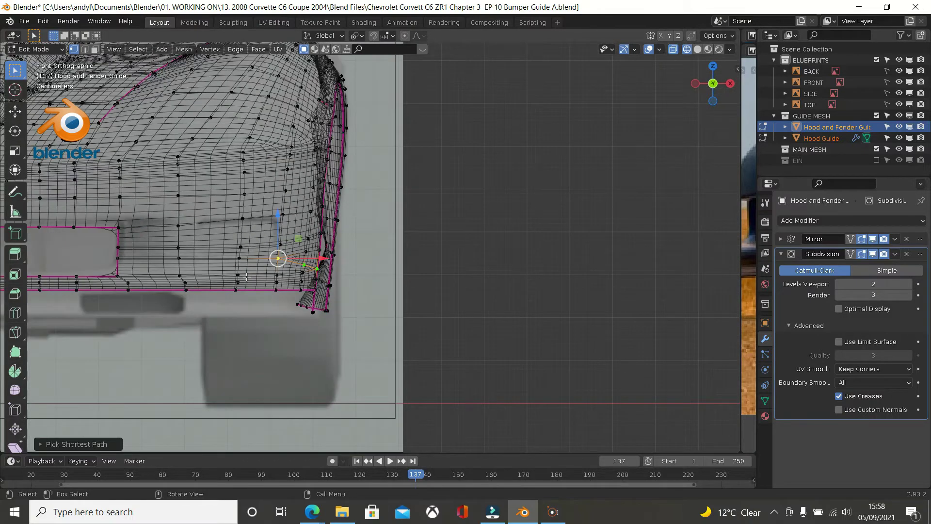
{"action": "scroll", "coordinate": [246, 276], "scroll_direction": "down", "scroll_amount": 2}
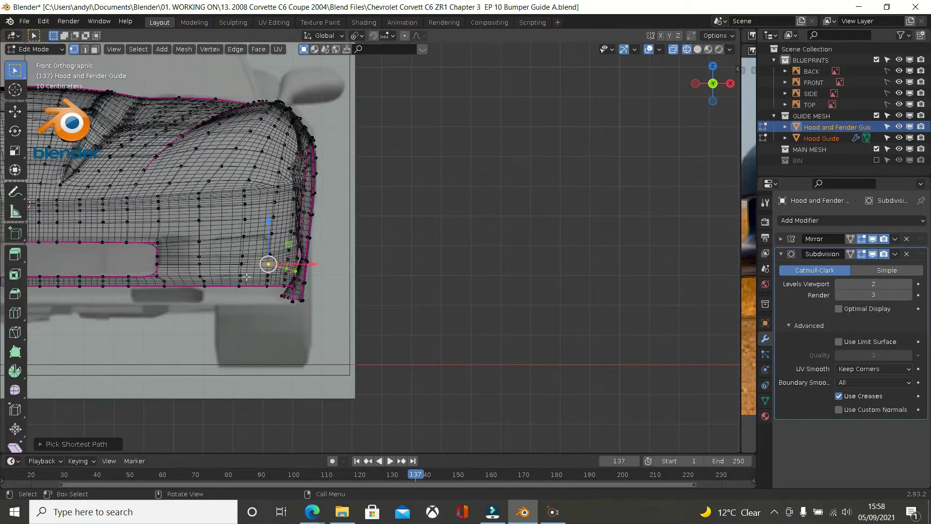
{"action": "middle_click_drag", "start_coordinate": [246, 277], "coordinate": [137, 299]}
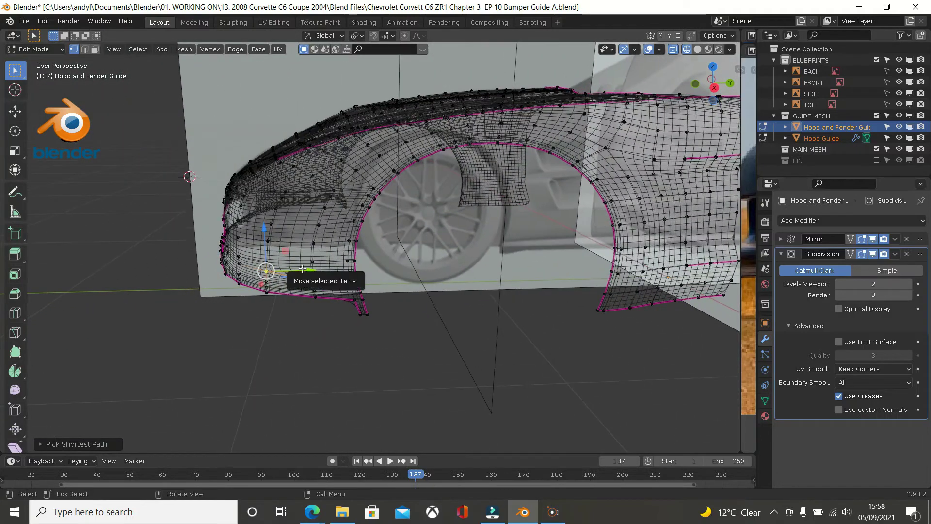
{"action": "middle_click_drag", "start_coordinate": [335, 268], "coordinate": [393, 258]}
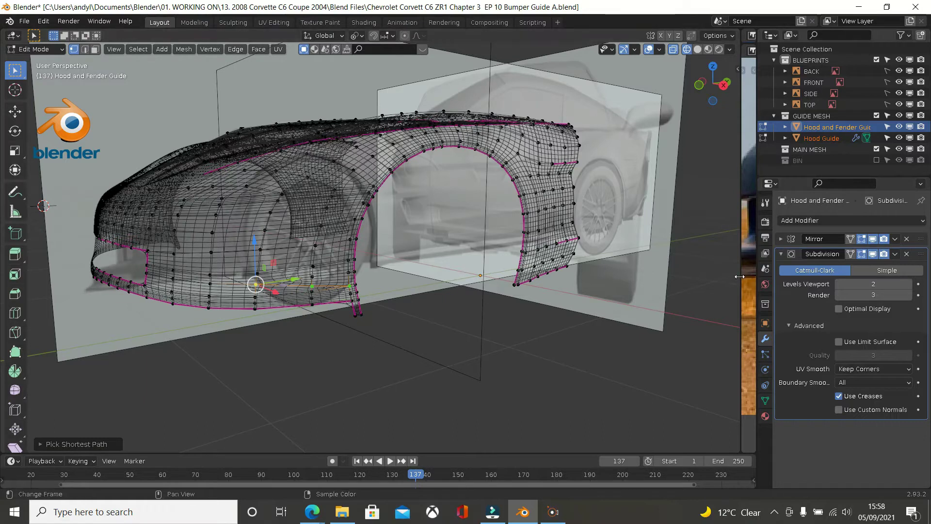
{"action": "left_click_drag", "start_coordinate": [739, 276], "coordinate": [312, 277]}
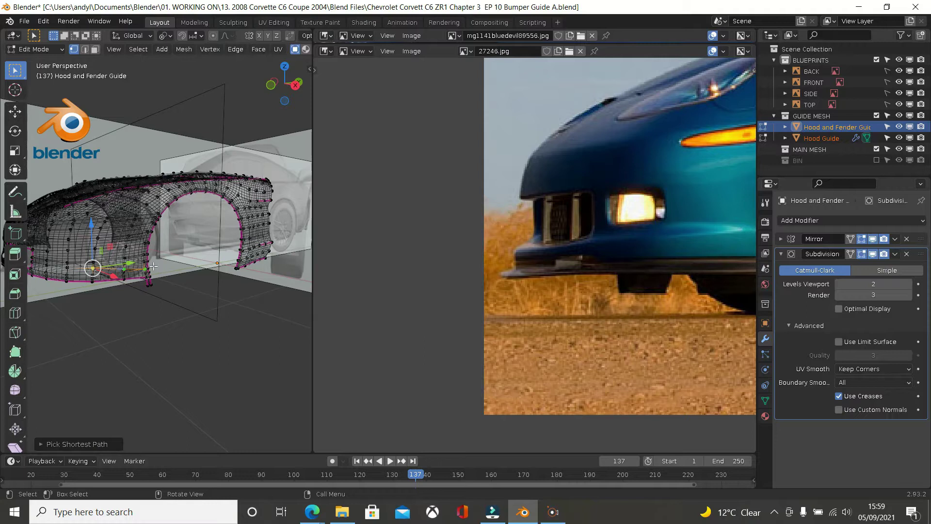
{"action": "middle_click_drag", "start_coordinate": [153, 266], "coordinate": [157, 268]}
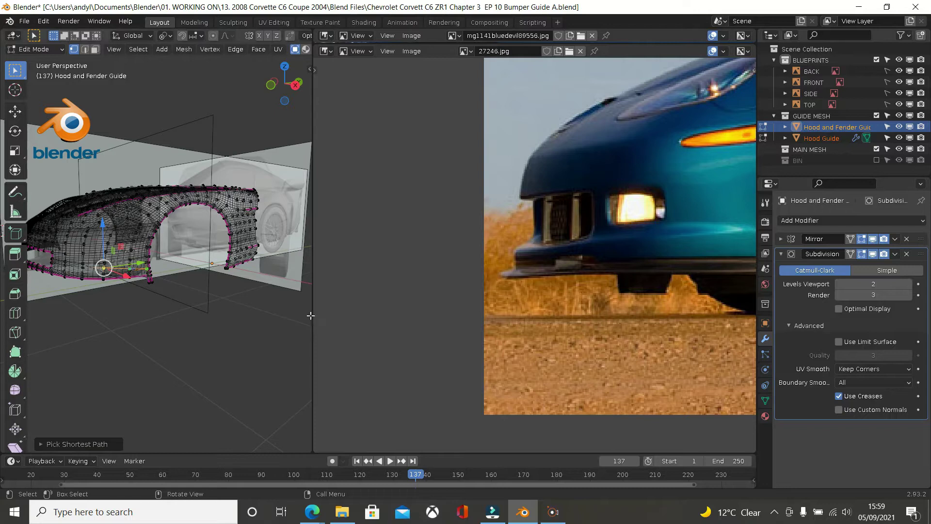
{"action": "left_click_drag", "start_coordinate": [312, 315], "coordinate": [741, 313]}
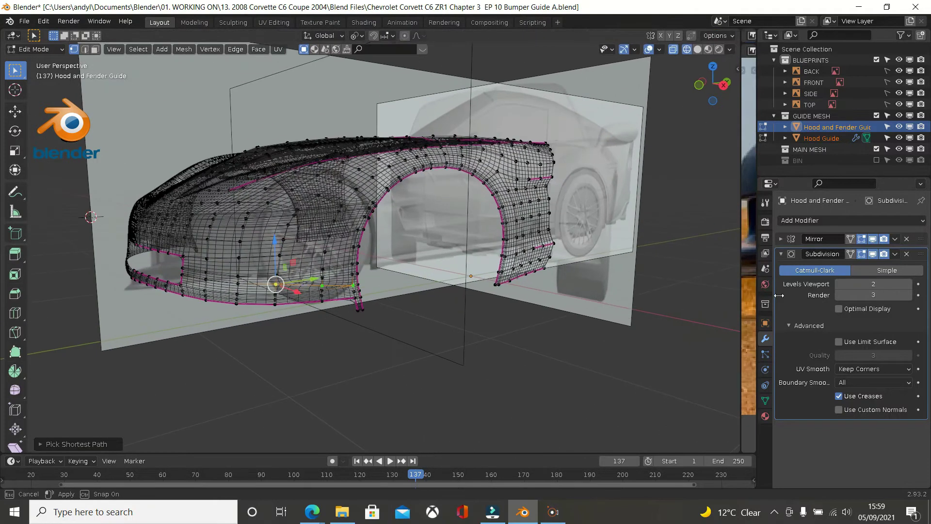
Step: Switch the viewport to solid shading and examine the diagonal path on the lower bumper ahead of the wheel arch
{"action": "middle_click_drag", "start_coordinate": [277, 312], "coordinate": [253, 358]}
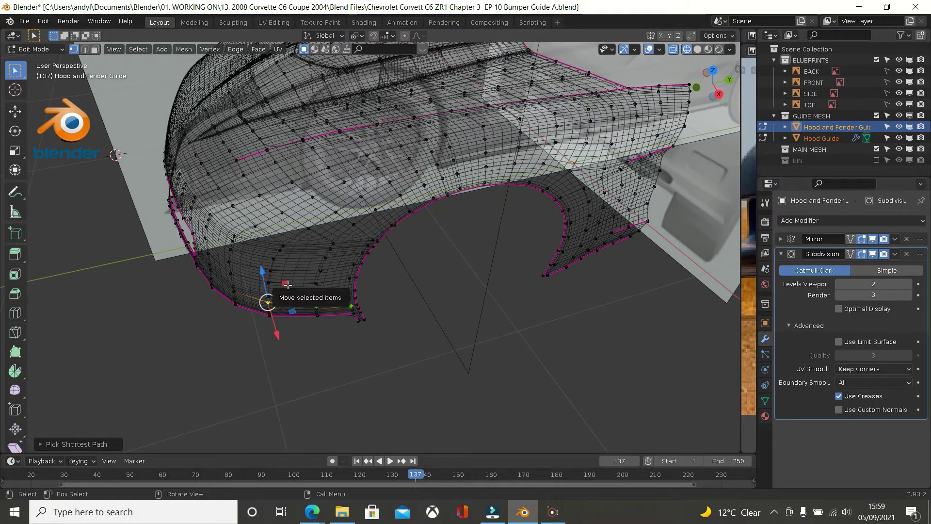
{"action": "middle_click_drag", "start_coordinate": [270, 300], "coordinate": [249, 268]}
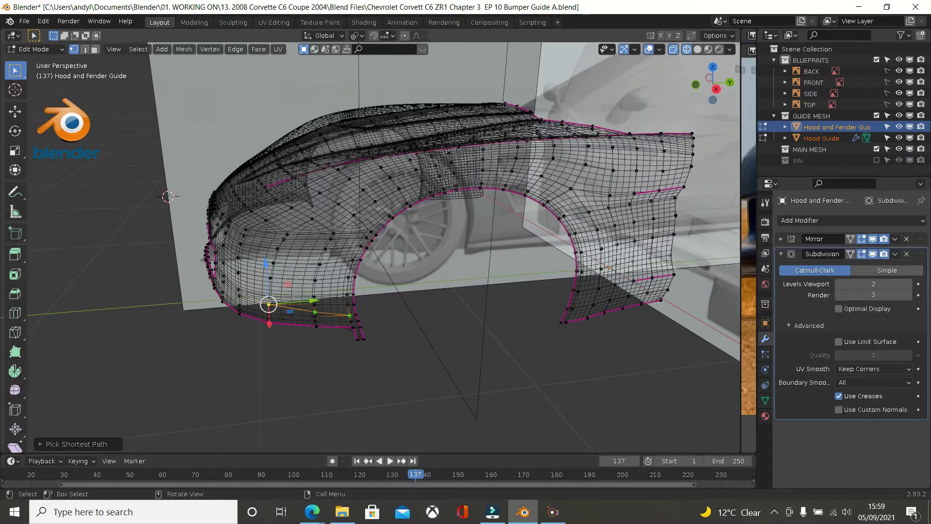
{"action": "scroll", "coordinate": [368, 307], "scroll_direction": "up", "scroll_amount": 1}
{"action": "middle_click_drag", "start_coordinate": [366, 306], "coordinate": [384, 285]}
{"action": "scroll", "coordinate": [391, 302], "scroll_direction": "up", "scroll_amount": 1}
{"action": "scroll", "coordinate": [345, 314], "scroll_direction": "up", "scroll_amount": 1}
{"action": "key", "text": "z"}
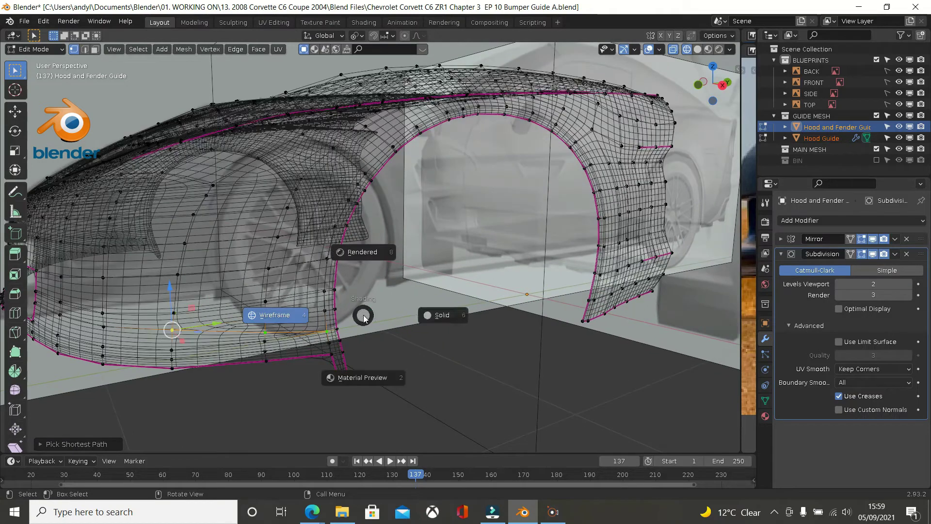
{"action": "left_click", "coordinate": [442, 319]}
{"action": "mouse_move", "coordinate": [341, 330]}
{"action": "middle_mouse_down"}
{"action": "mouse_move", "coordinate": [312, 332]}
{"action": "mouse_move", "coordinate": [409, 305]}
{"action": "middle_mouse_up"}
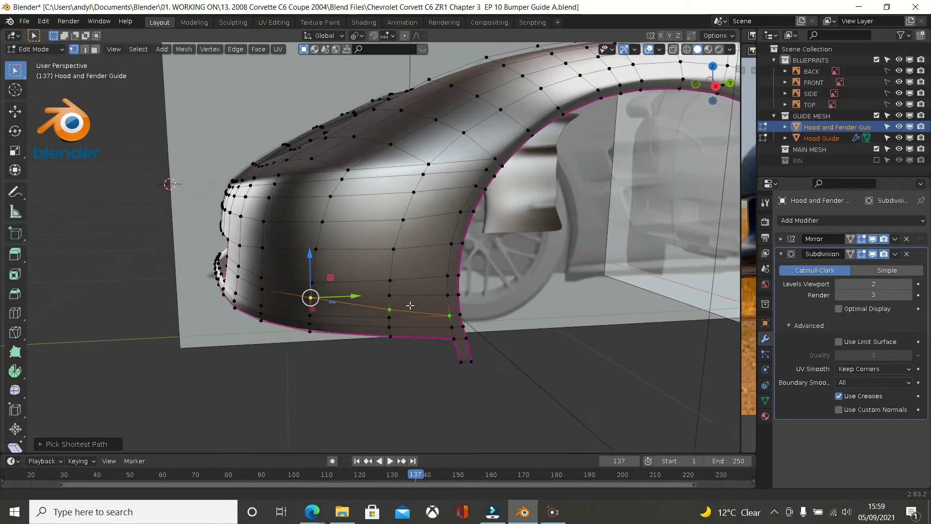
{"action": "scroll", "coordinate": [402, 307], "scroll_direction": "up", "scroll_amount": 3}
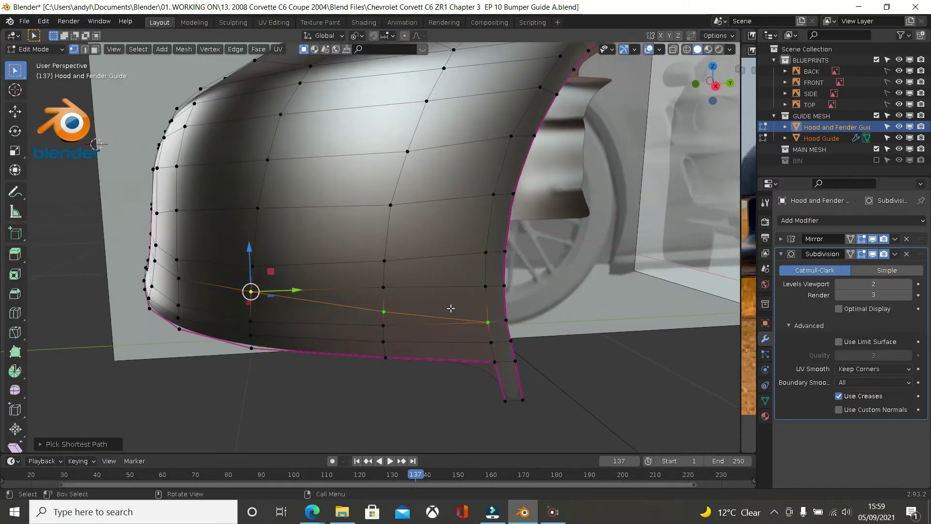
{"action": "mouse_move", "coordinate": [378, 300]}
{"action": "middle_mouse_down"}
{"action": "mouse_move", "coordinate": [399, 281]}
{"action": "mouse_move", "coordinate": [368, 289]}
{"action": "mouse_move", "coordinate": [392, 289]}
{"action": "middle_mouse_up"}
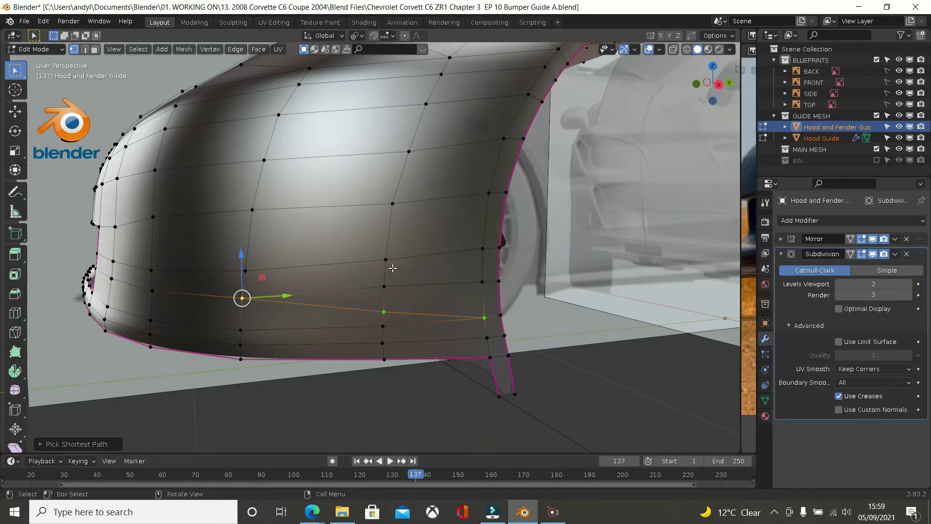
Step: Edge-slide the loop section two rows above the diagonal, from mid-bumper to the wheel arch edge, downward by about 0.24
{"action": "left_click", "coordinate": [367, 288], "text": "alt"}
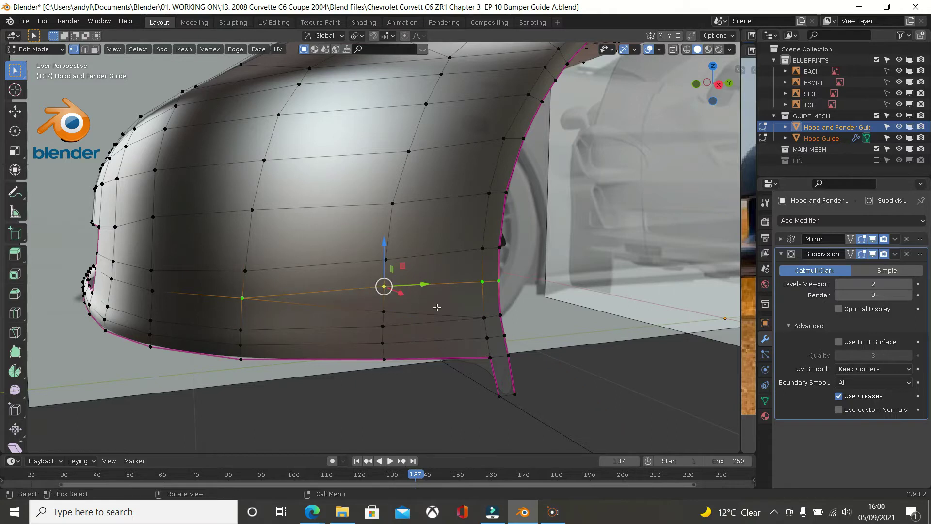
{"action": "left_click", "coordinate": [390, 259]}
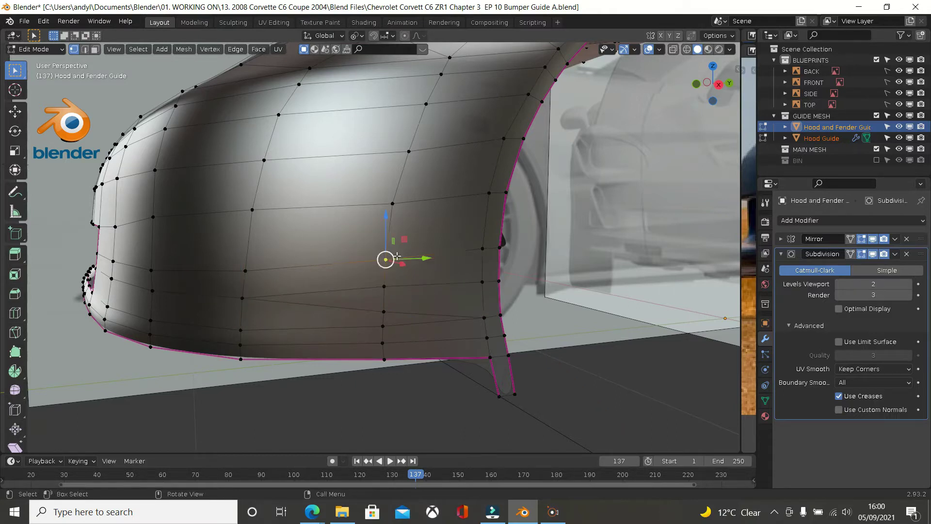
{"action": "left_click", "coordinate": [480, 256], "text": "shift"}
{"action": "left_click", "coordinate": [503, 254], "text": "shift"}
{"action": "key", "text": "g"}
{"action": "key", "text": "g"}
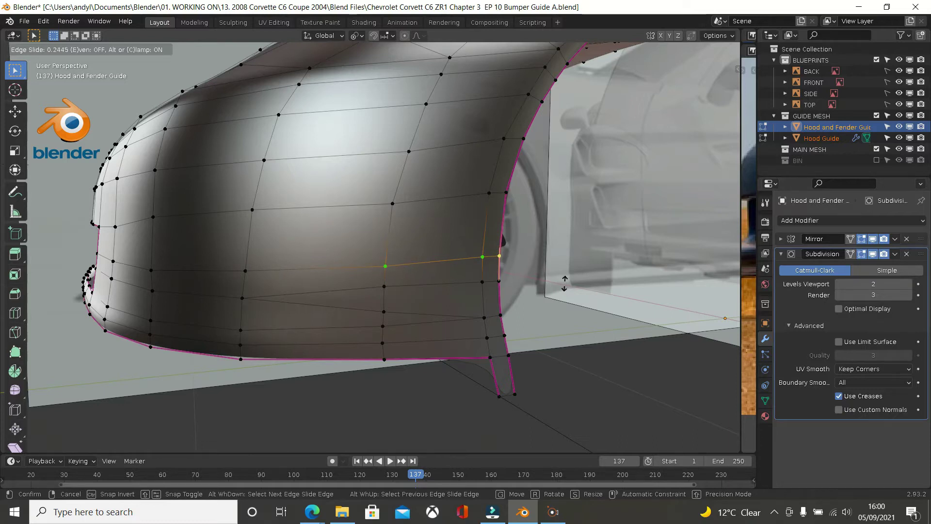
{"action": "left_click", "coordinate": [564, 283]}
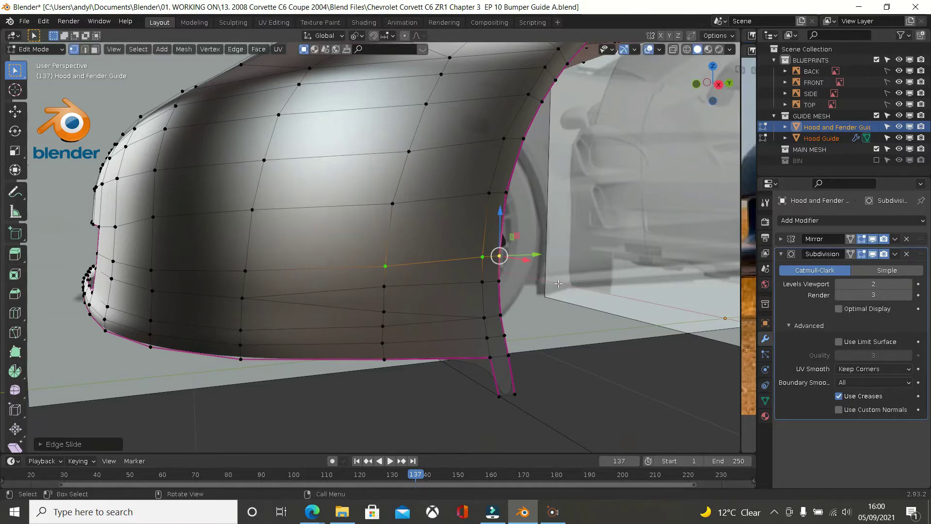
Step: Dissolve the edge run directly above the diagonal path, from the mid-bumper vertex to the wheel arch
{"action": "left_click", "coordinate": [443, 285], "text": "alt"}
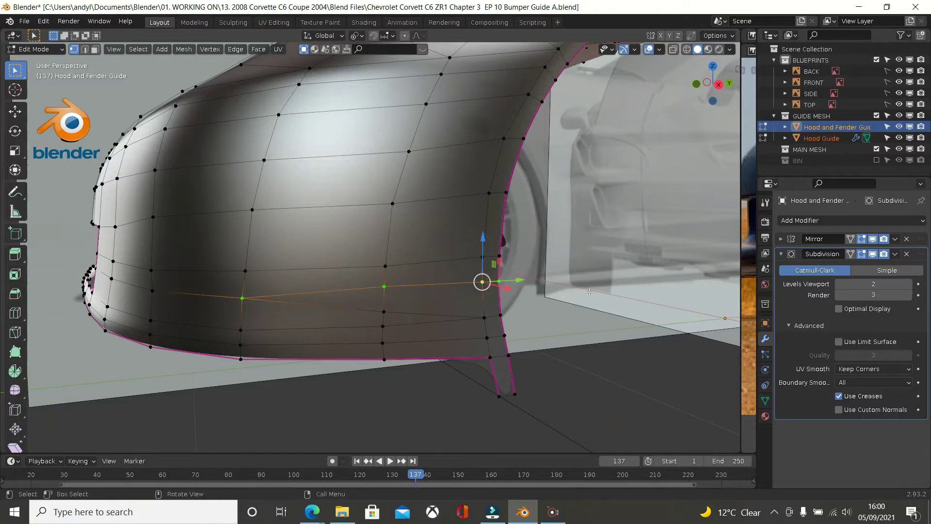
{"action": "key", "text": "x"}
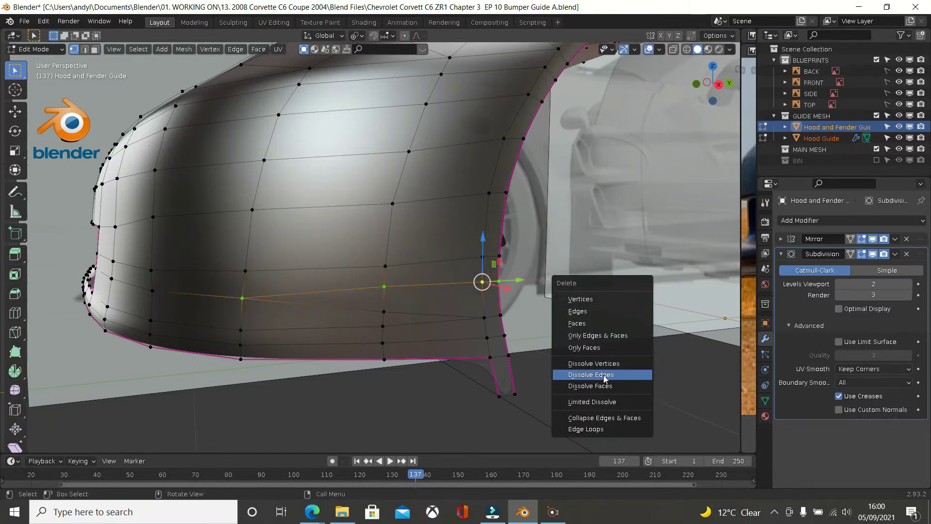
{"action": "left_click", "coordinate": [605, 378]}
{"action": "middle_click_drag", "start_coordinate": [561, 358], "coordinate": [515, 329]}
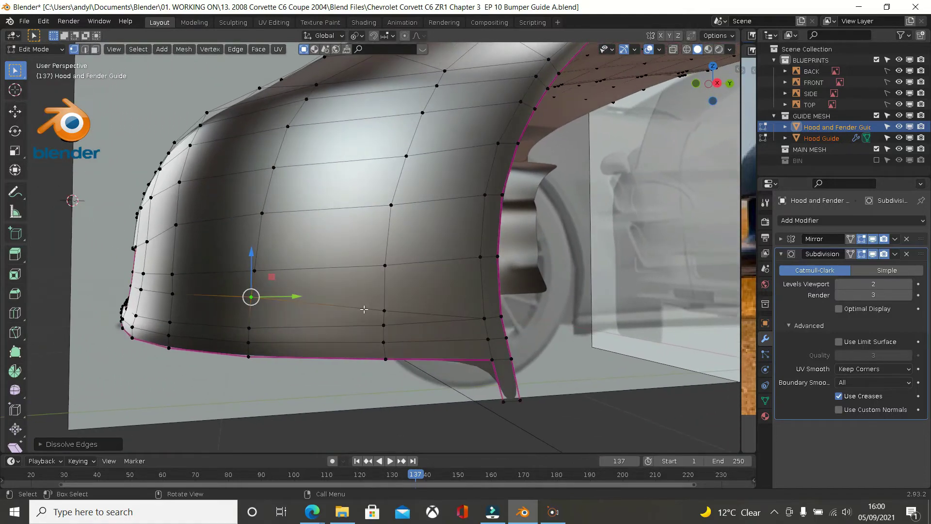
Step: Select the three diagonal path vertices with the one nearest the wheel arch active, and set the transform pivot to Active Element
{"action": "left_click", "coordinate": [487, 324]}
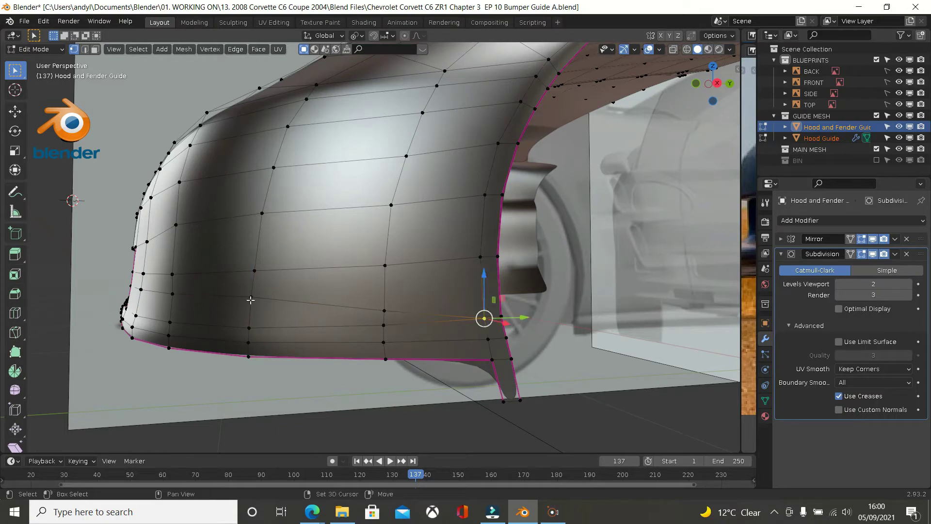
{"action": "left_click", "coordinate": [250, 300]}
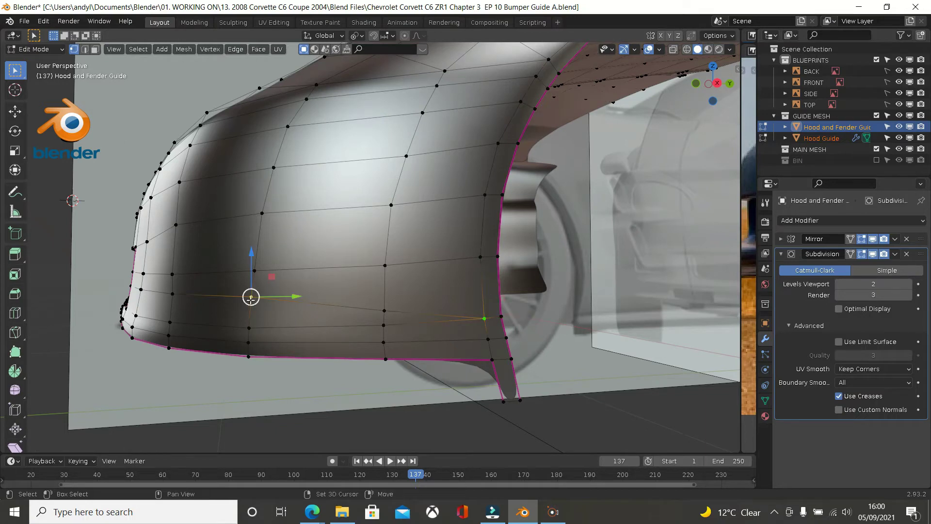
{"action": "left_click", "coordinate": [391, 304]}
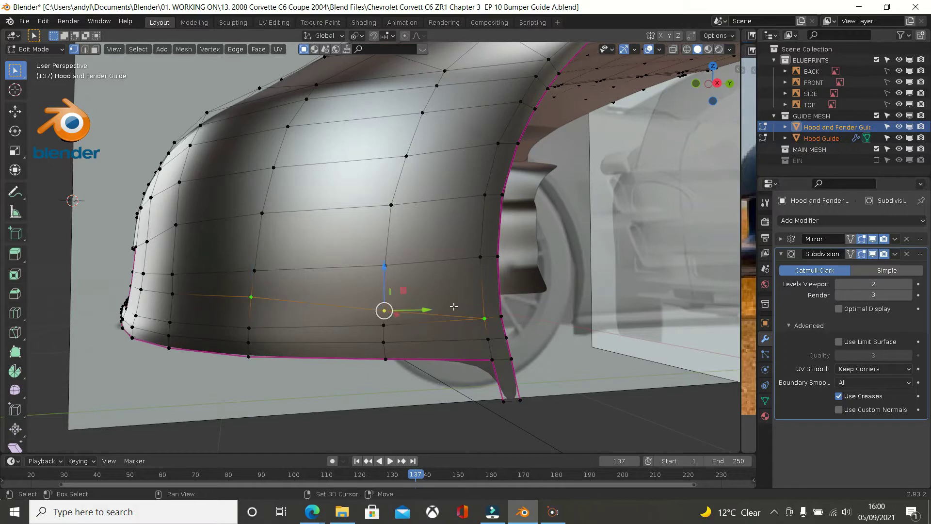
{"action": "left_click", "coordinate": [483, 316], "text": "shift"}
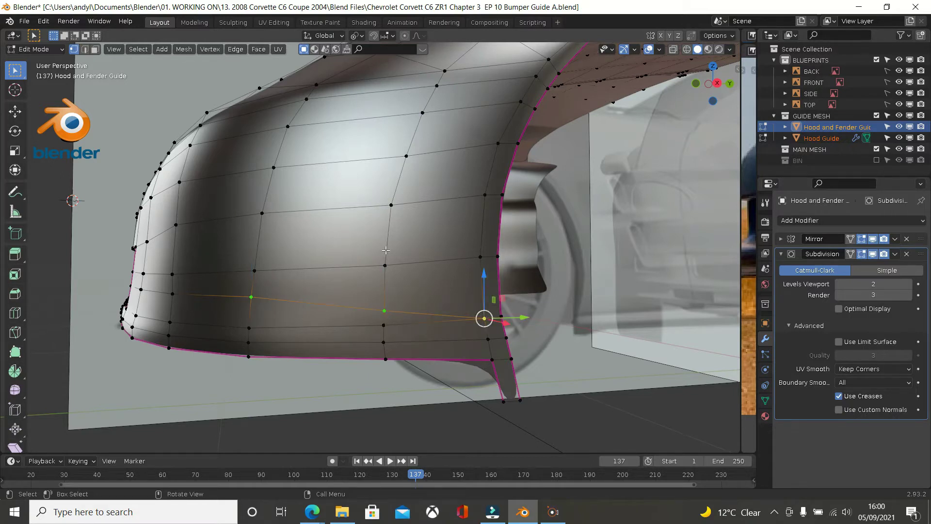
{"action": "middle_click_drag", "start_coordinate": [385, 250], "coordinate": [382, 257]}
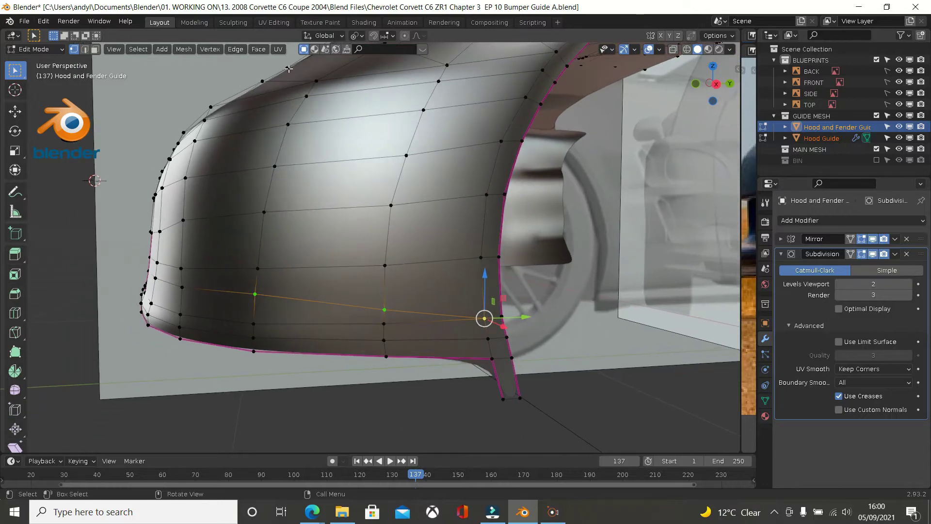
{"action": "left_click", "coordinate": [356, 36]}
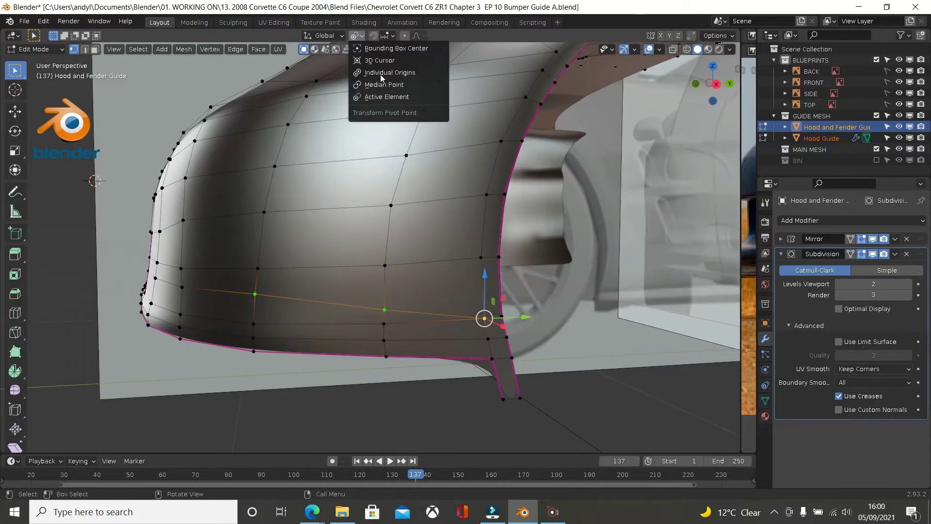
{"action": "left_click", "coordinate": [388, 97]}
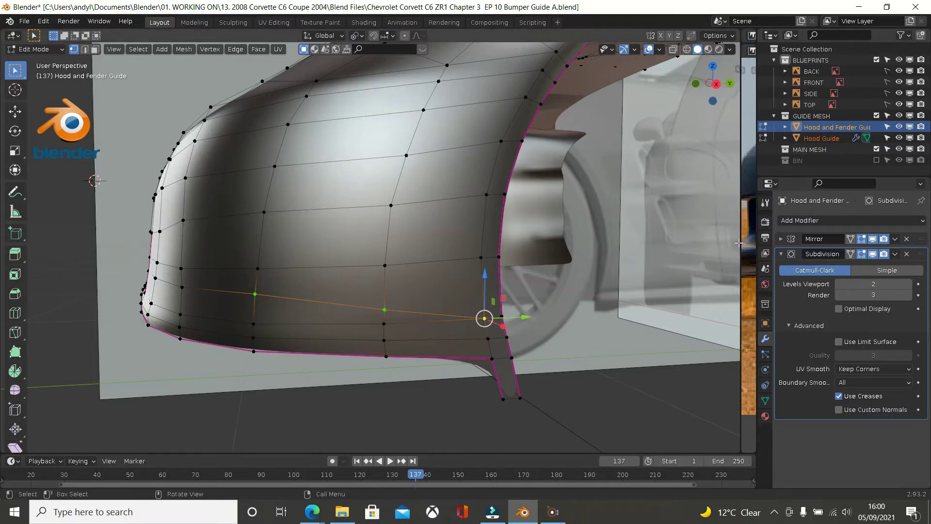
Step: Widen the reference image area beside the model and compare the lower bumper with the blue Corvette photo
{"action": "left_click_drag", "start_coordinate": [739, 243], "coordinate": [388, 248]}
{"action": "middle_click_drag", "start_coordinate": [636, 265], "coordinate": [559, 298]}
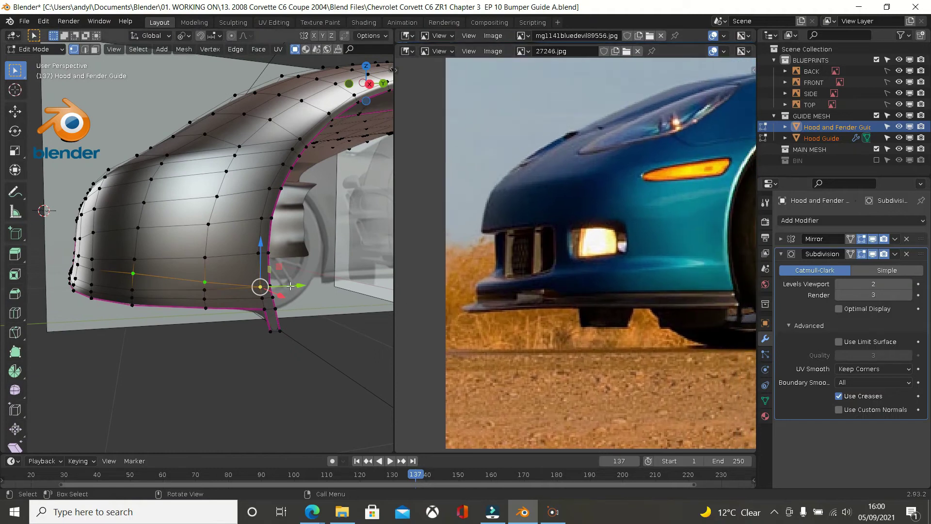
{"action": "scroll", "coordinate": [290, 287], "scroll_direction": "up", "scroll_amount": 1}
{"action": "middle_click_drag", "start_coordinate": [284, 273], "coordinate": [309, 273]}
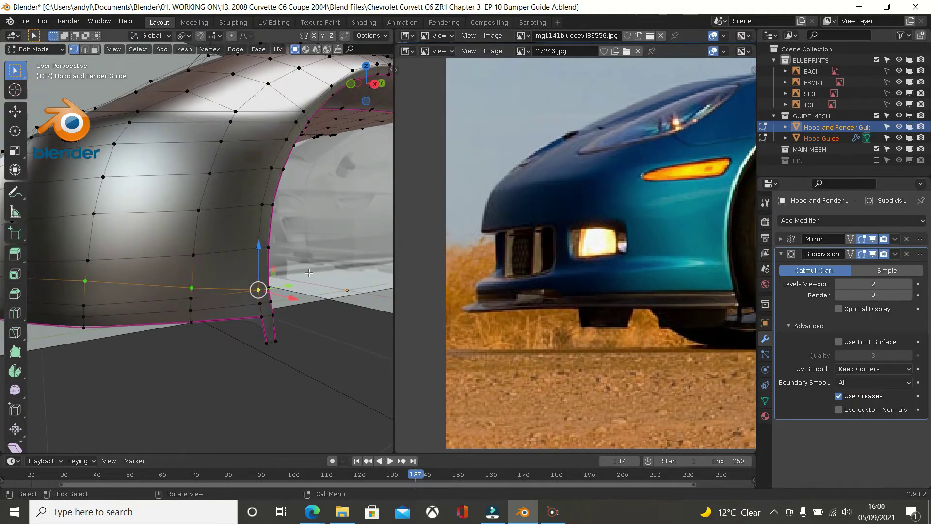
{"action": "scroll", "coordinate": [309, 273], "scroll_direction": "down", "scroll_amount": 2}
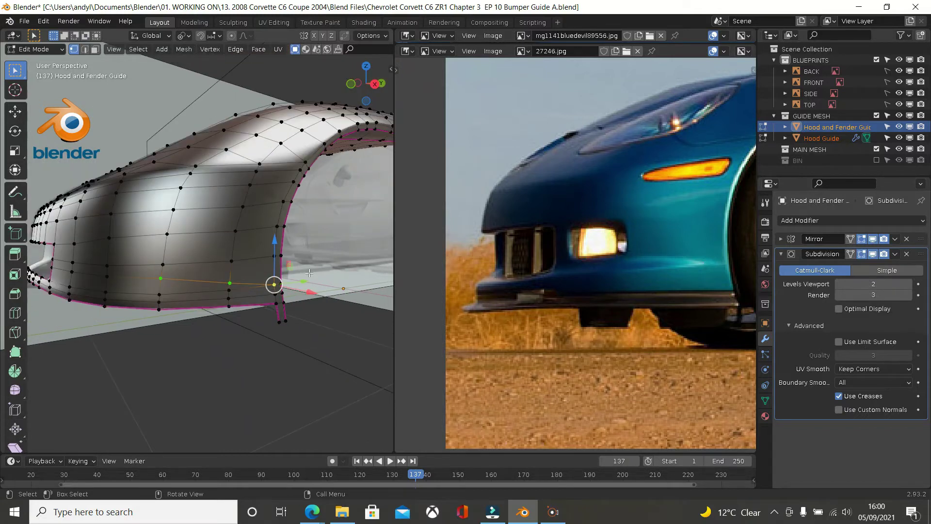
{"action": "middle_click_drag", "start_coordinate": [119, 252], "coordinate": [86, 256]}
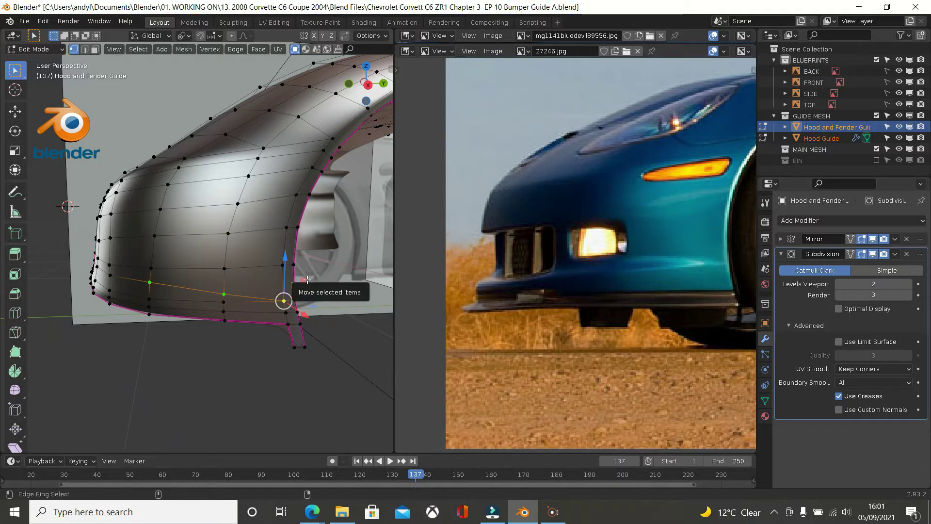
{"action": "key", "text": "shift+ctrl+alt+s"}
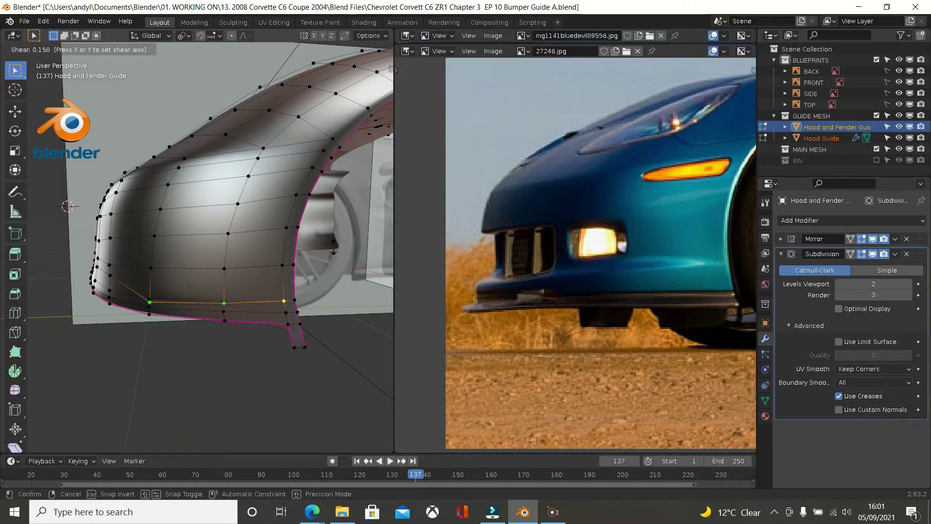
{"action": "left_click", "coordinate": [275, 270]}
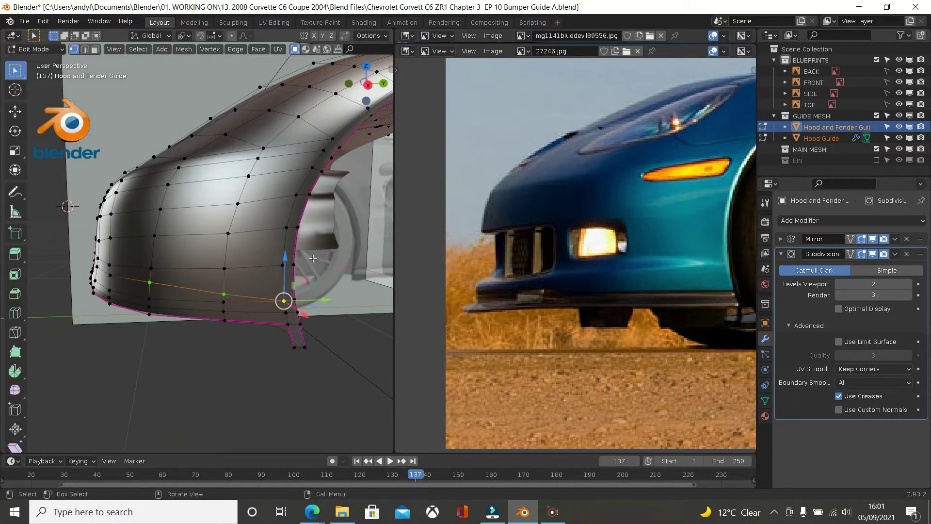
{"action": "middle_click_drag", "start_coordinate": [312, 258], "coordinate": [351, 281]}
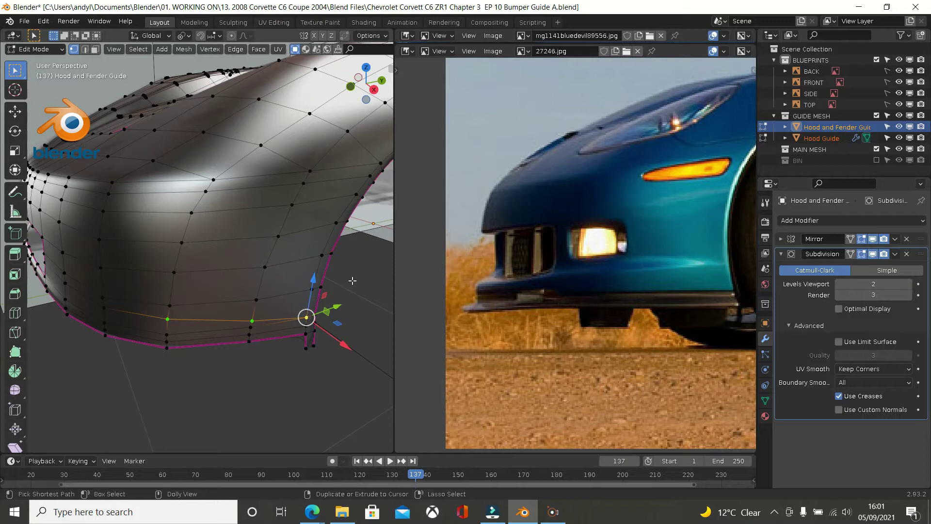
{"action": "key", "text": "shift+ctrl+alt+s"}
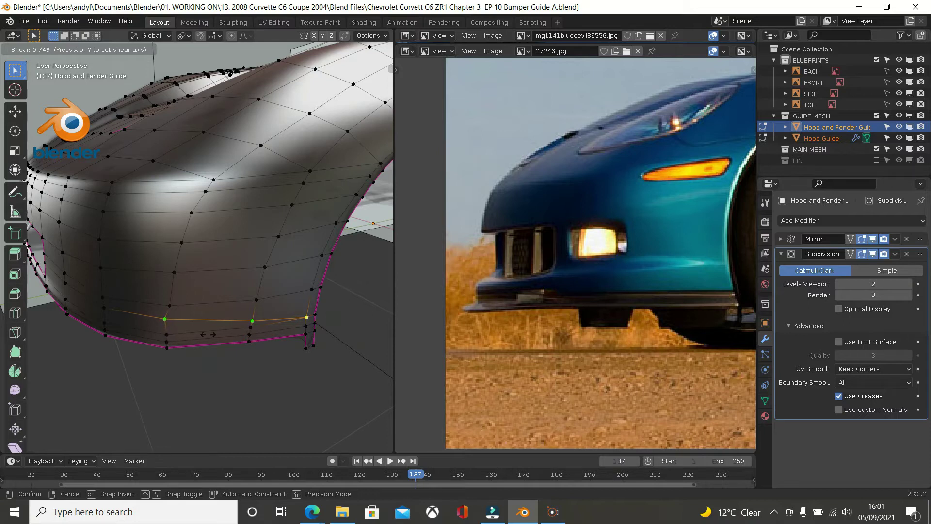
{"action": "left_click", "coordinate": [260, 327]}
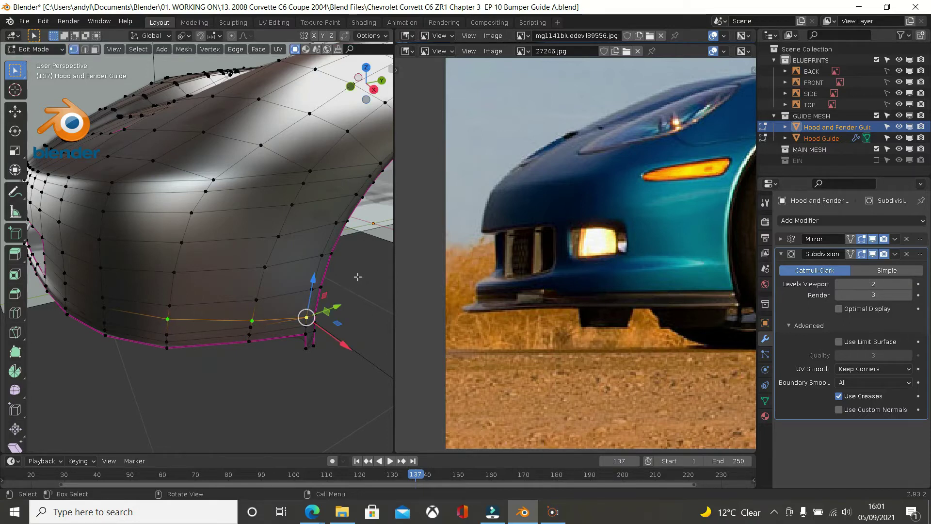
{"action": "key", "text": "r"}
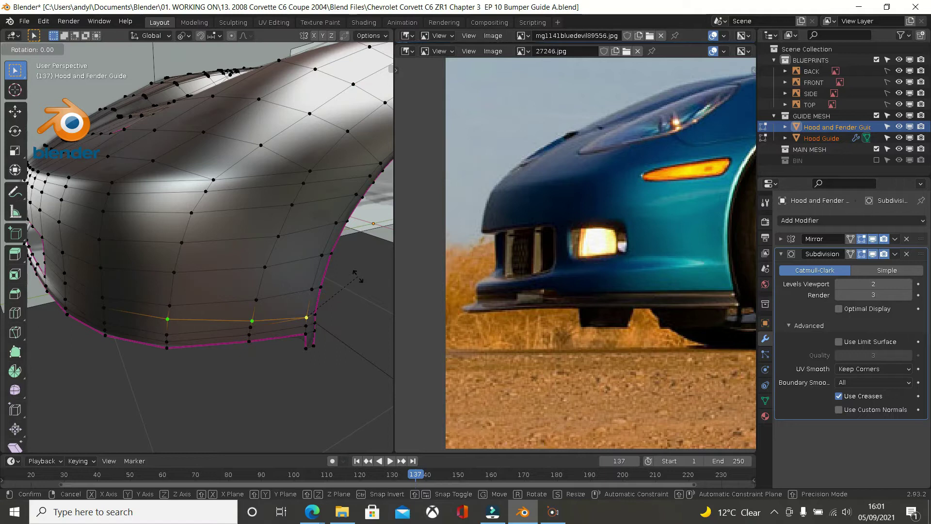
{"action": "key", "text": "y"}
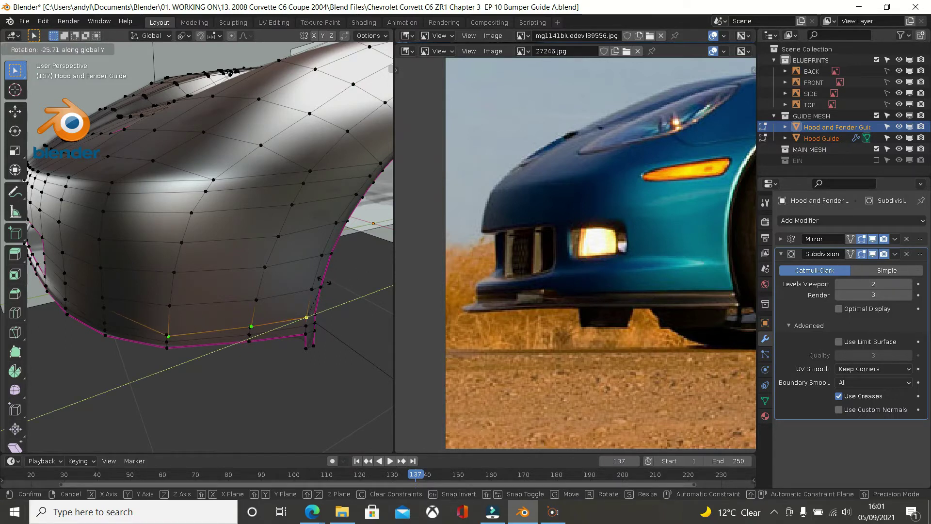
{"action": "left_click", "coordinate": [353, 277]}
Step: Invert the selection so that every vertex except the three on the diagonal bumper path is selected
{"action": "middle_click_drag", "start_coordinate": [309, 277], "coordinate": [293, 245]}
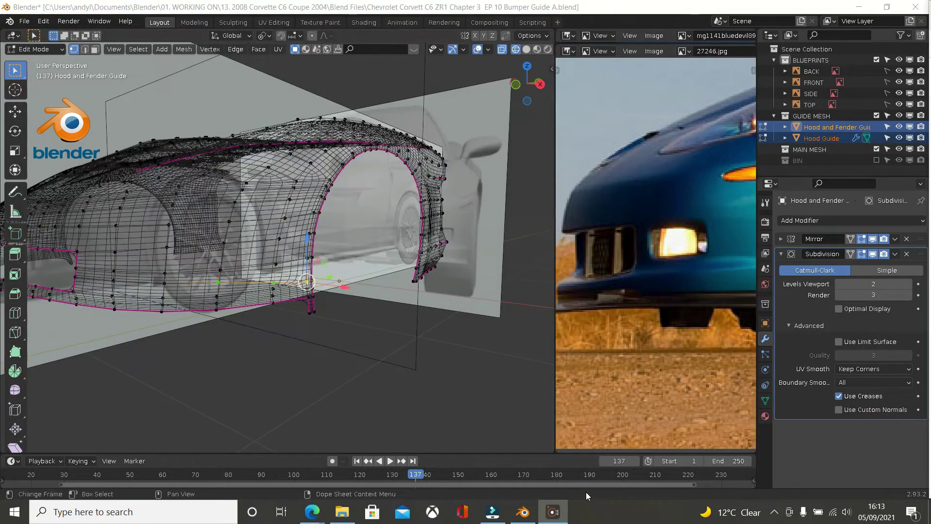
{"action": "middle_click_drag", "start_coordinate": [366, 389], "coordinate": [367, 362]}
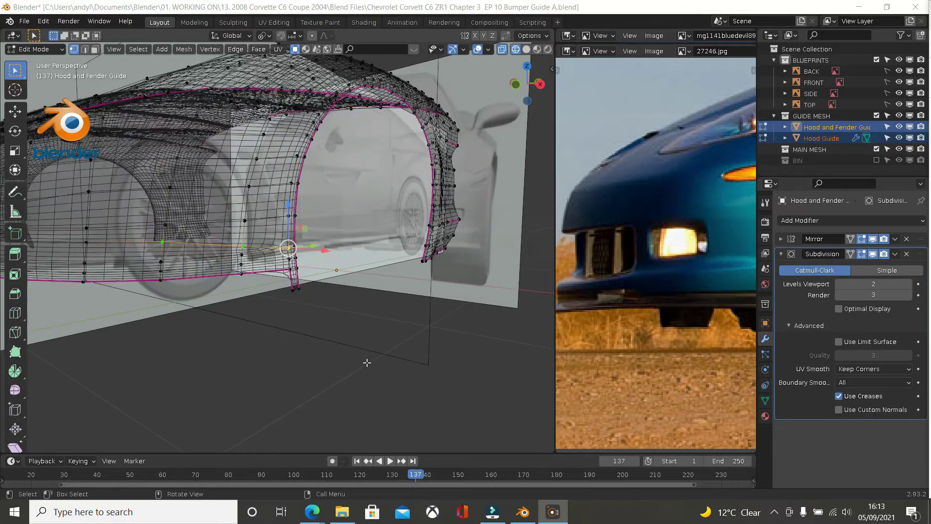
{"action": "middle_click_drag", "start_coordinate": [354, 303], "coordinate": [443, 355]}
{"action": "scroll", "coordinate": [406, 366], "scroll_direction": "down", "scroll_amount": 1}
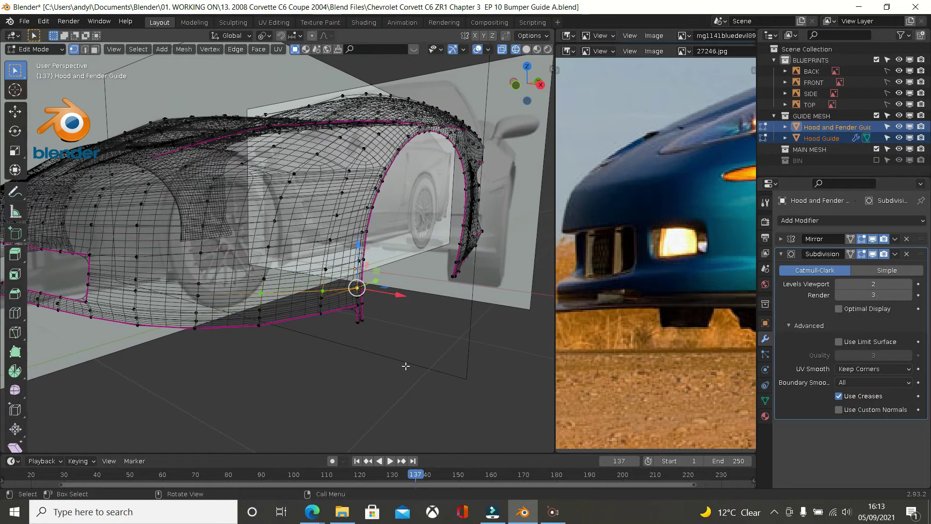
{"action": "key", "text": "a"}
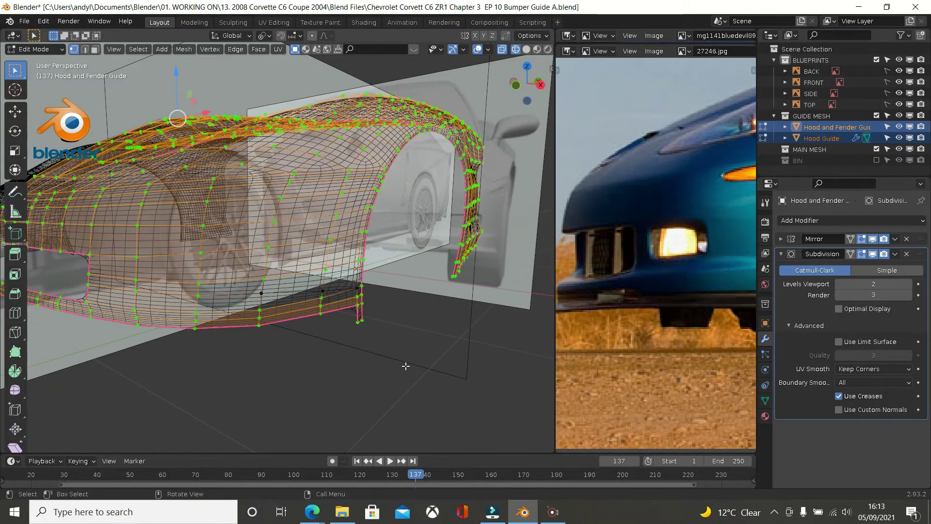
Step: Hide the selected vertices so only the three diagonal bumper path vertices remain, and display the viewport in Solid shading
{"action": "key", "text": "h"}
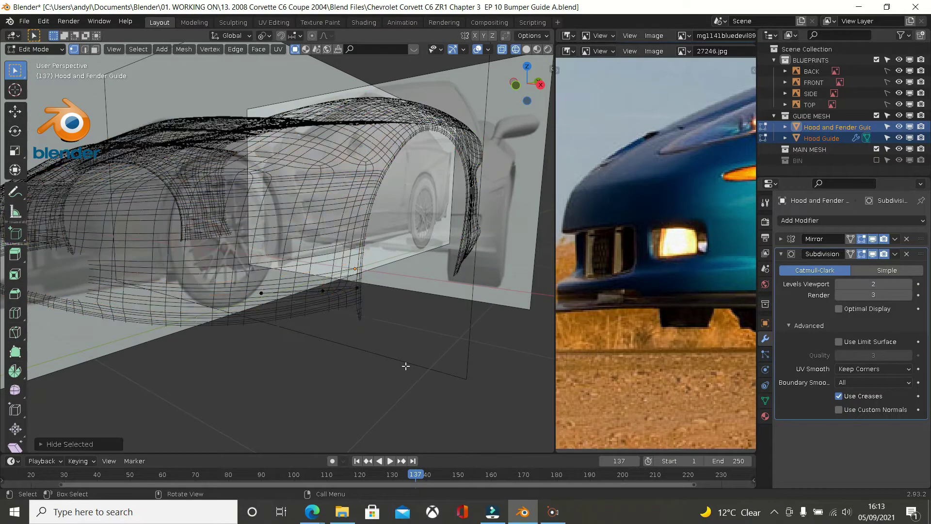
{"action": "middle_click_drag", "start_coordinate": [317, 327], "coordinate": [284, 336]}
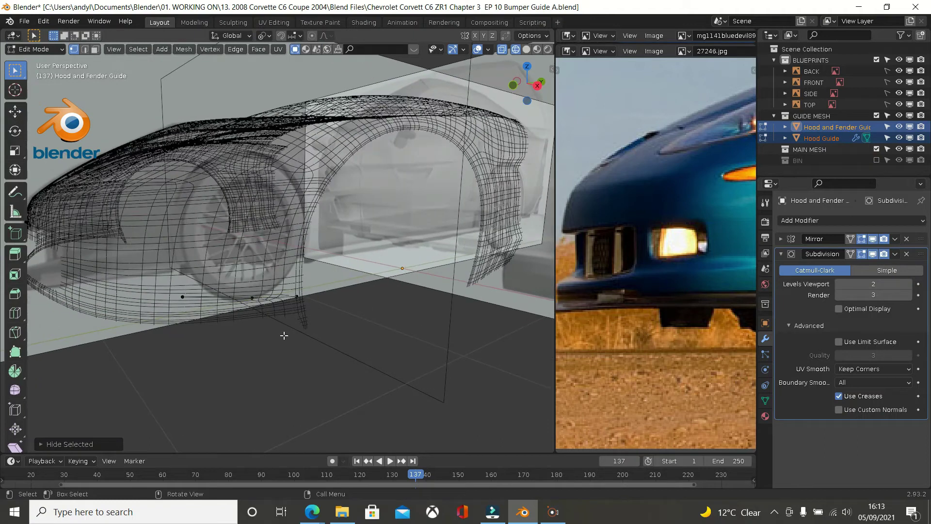
{"action": "key", "text": "z"}
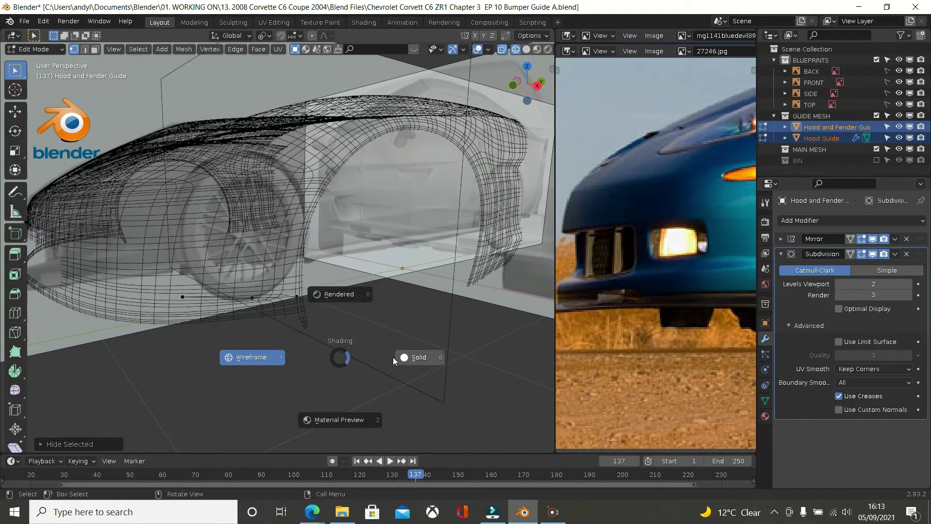
{"action": "left_click", "coordinate": [405, 358]}
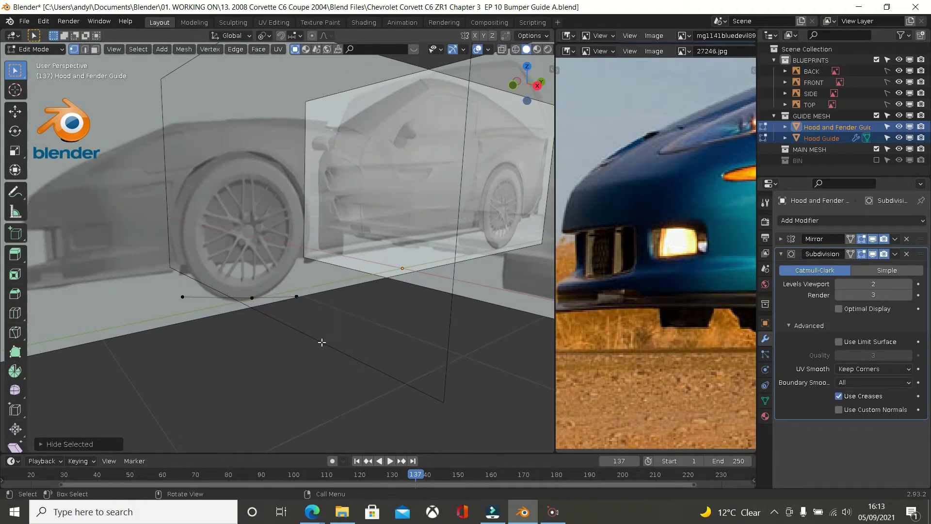
Step: Select the three isolated path vertices and compare their line with the top blueprint
{"action": "key", "text": "a"}
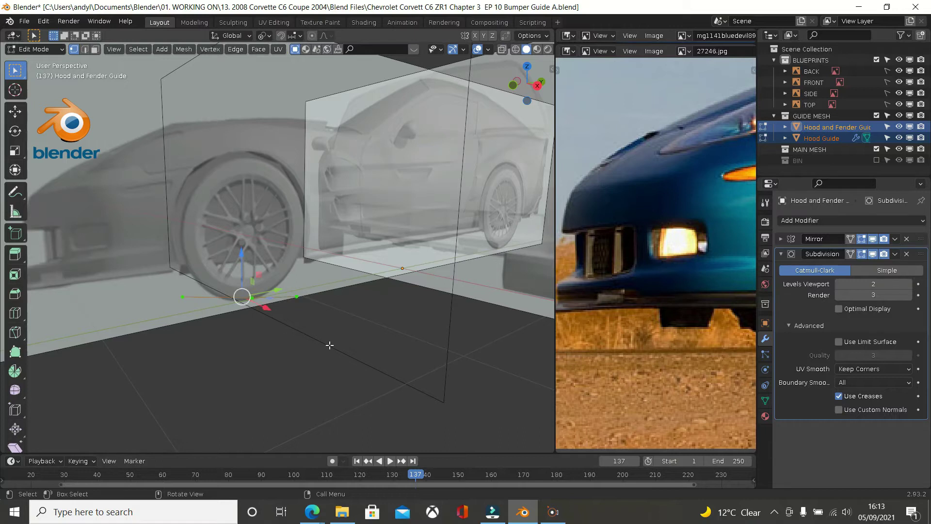
{"action": "key", "text": "KP_7"}
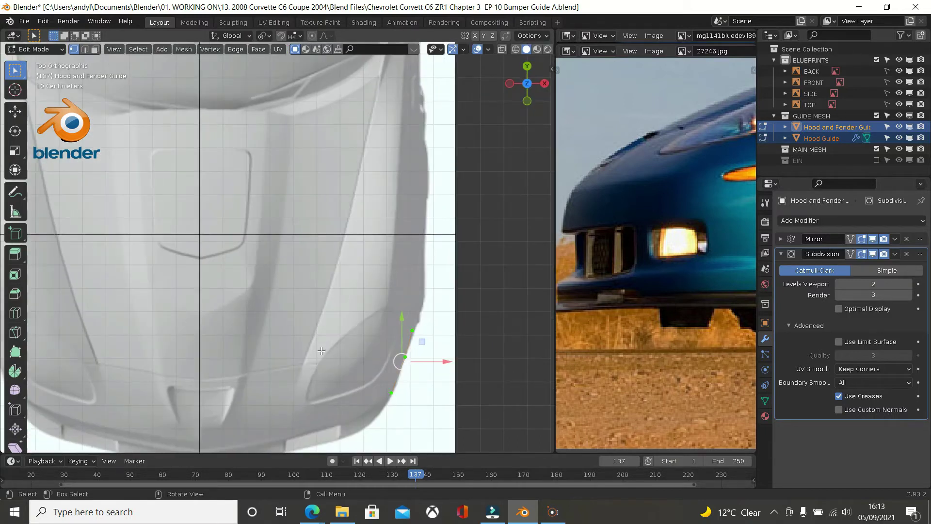
{"action": "middle_click_drag", "start_coordinate": [298, 400], "coordinate": [309, 231], "text": "shift"}
{"action": "middle_click_drag", "start_coordinate": [362, 246], "coordinate": [208, 175]}
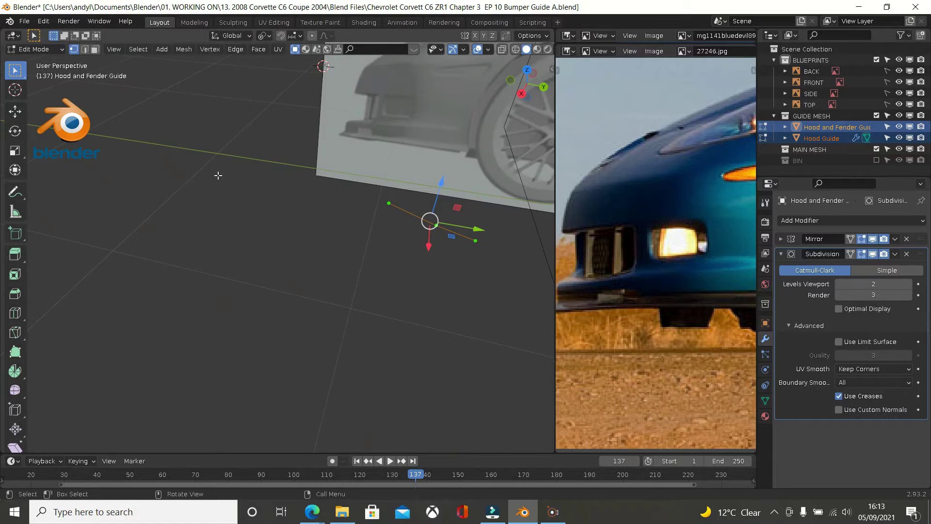
Step: Reveal the hidden mesh and reselect the diagonal path from the mid-bumper vertex to the wheel arch
{"action": "key", "text": "alt+h"}
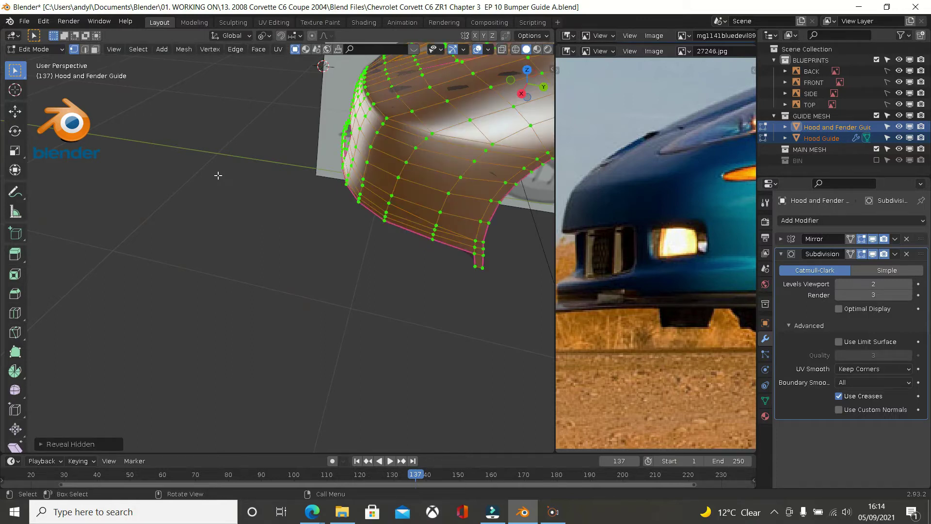
{"action": "middle_click_drag", "start_coordinate": [267, 188], "coordinate": [250, 195], "text": "shift"}
{"action": "middle_click_drag", "start_coordinate": [377, 197], "coordinate": [435, 176]}
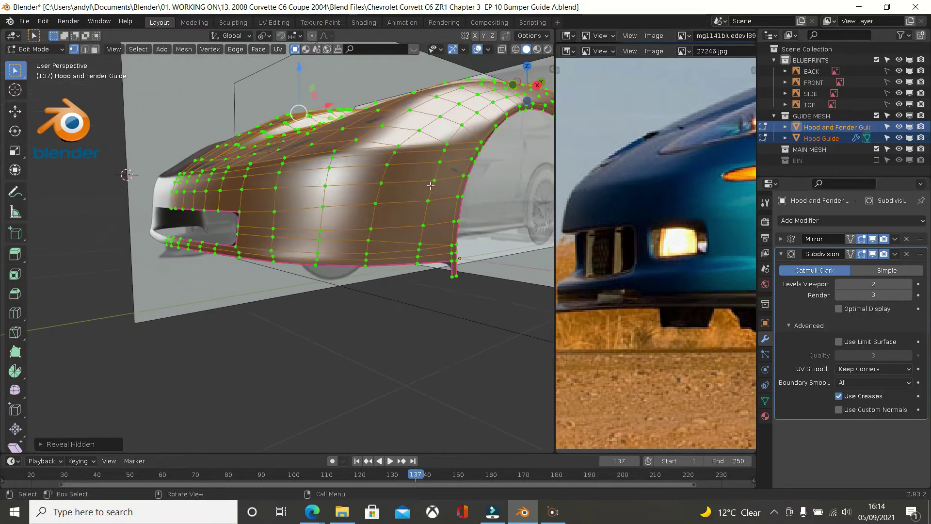
{"action": "middle_click_drag", "start_coordinate": [404, 206], "coordinate": [384, 220]}
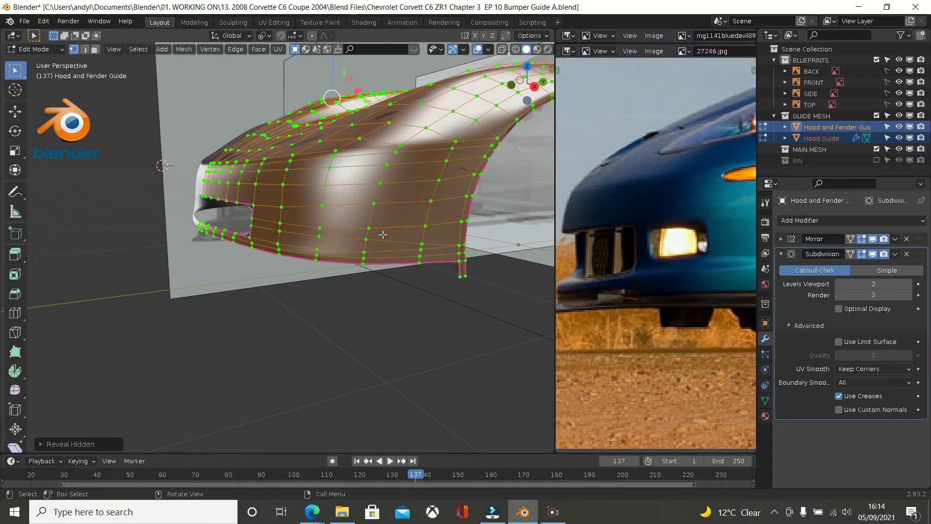
{"action": "left_click", "coordinate": [366, 239]}
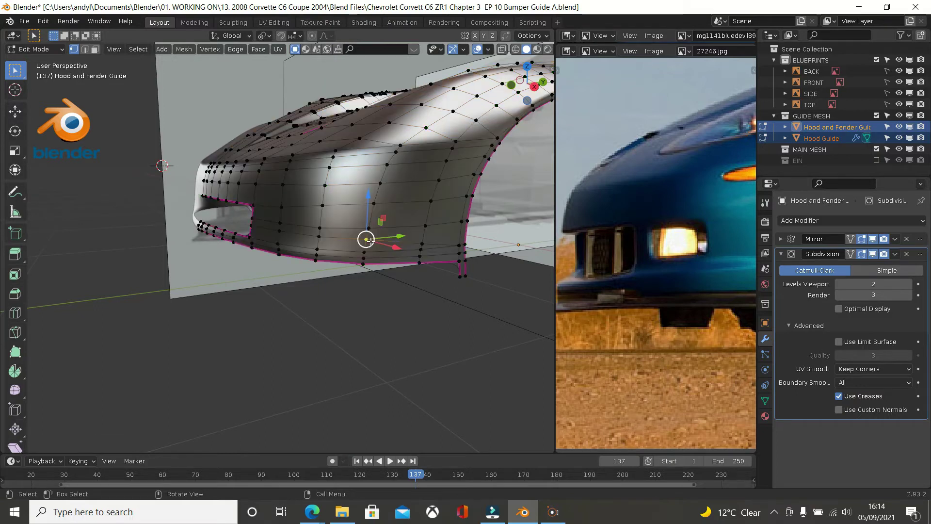
{"action": "left_click", "coordinate": [458, 245], "text": "ctrl"}
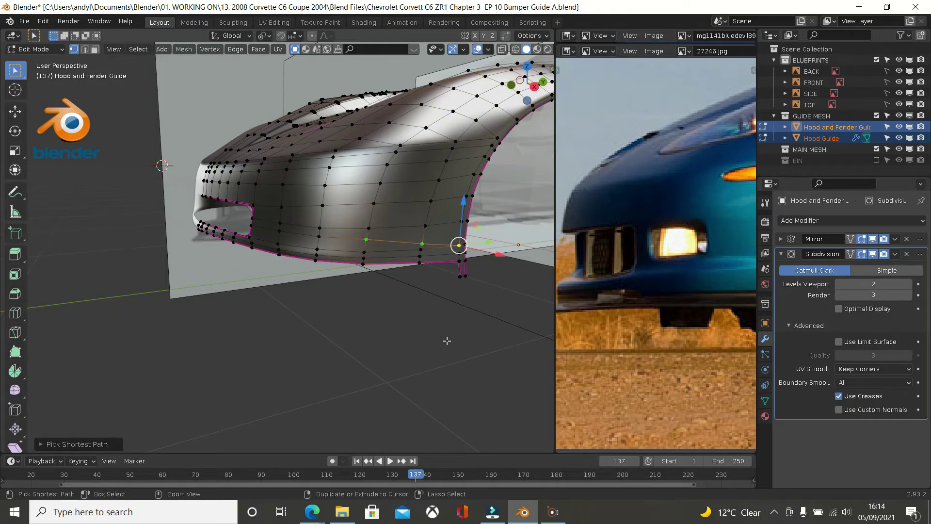
Step: Isolate the three diagonal path vertices by hiding all others, and select them with the one nearest the wheel arch active
{"action": "key", "text": "ctrl+i"}
{"action": "key", "text": "h"}
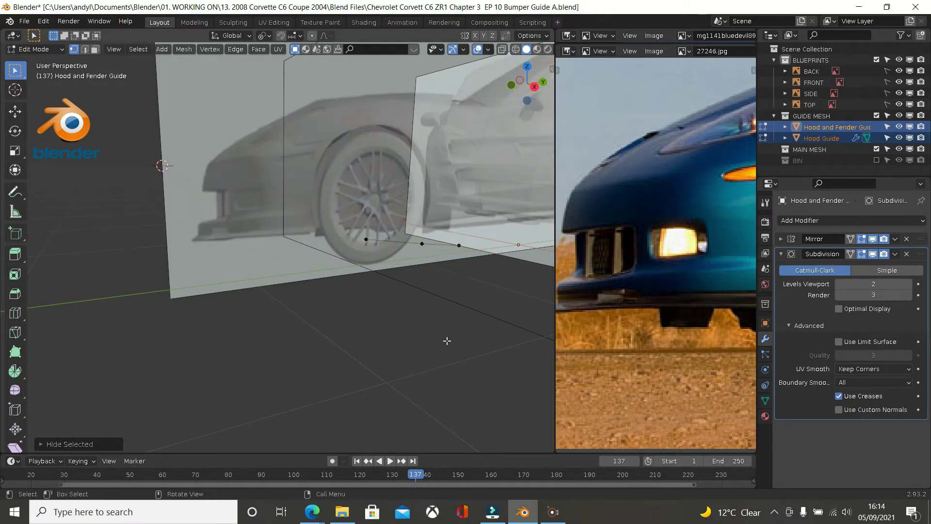
{"action": "key", "text": "a"}
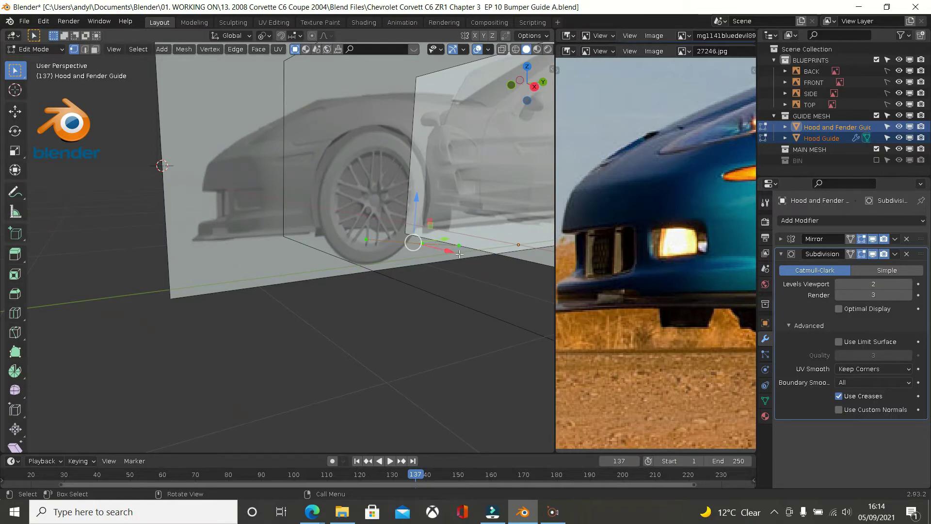
{"action": "left_click_drag", "start_coordinate": [464, 250], "coordinate": [465, 293]}
Step: Shear the three path vertices along the car's length by about -0.286 in top view, pivoting on the wheel arch vertex
{"action": "key", "text": "KP_7"}
{"action": "middle_click_drag", "start_coordinate": [354, 136], "coordinate": [311, 274], "text": "shift"}
{"action": "scroll", "coordinate": [312, 275], "scroll_direction": "up", "scroll_amount": 1}
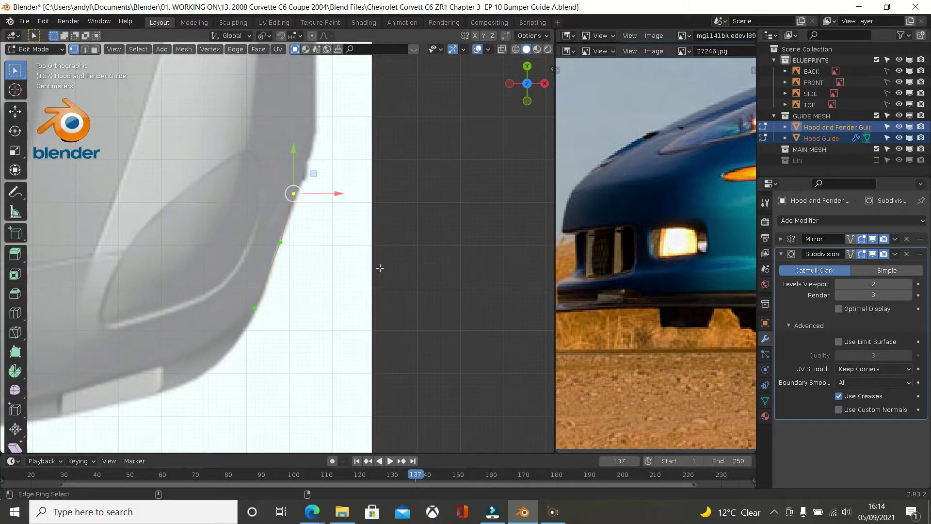
{"action": "key", "text": "shift+ctrl+alt+s"}
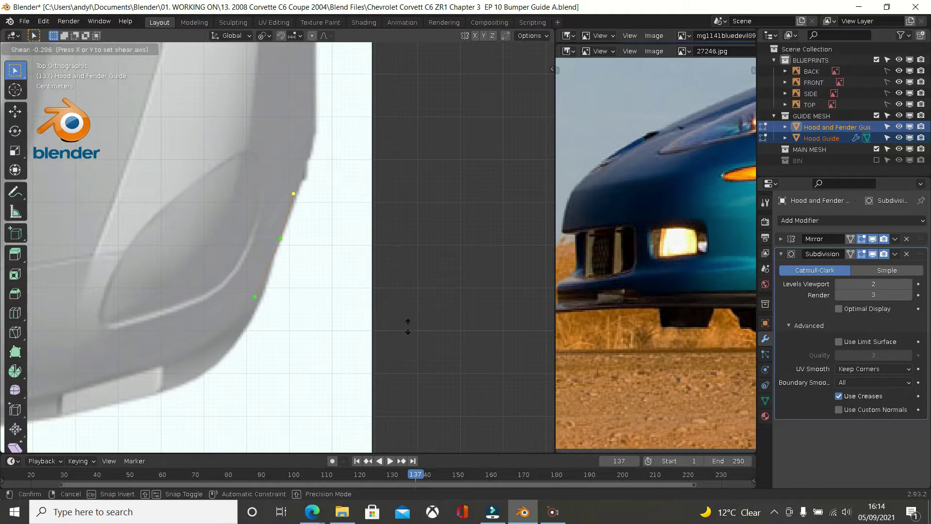
{"action": "left_click", "coordinate": [409, 327]}
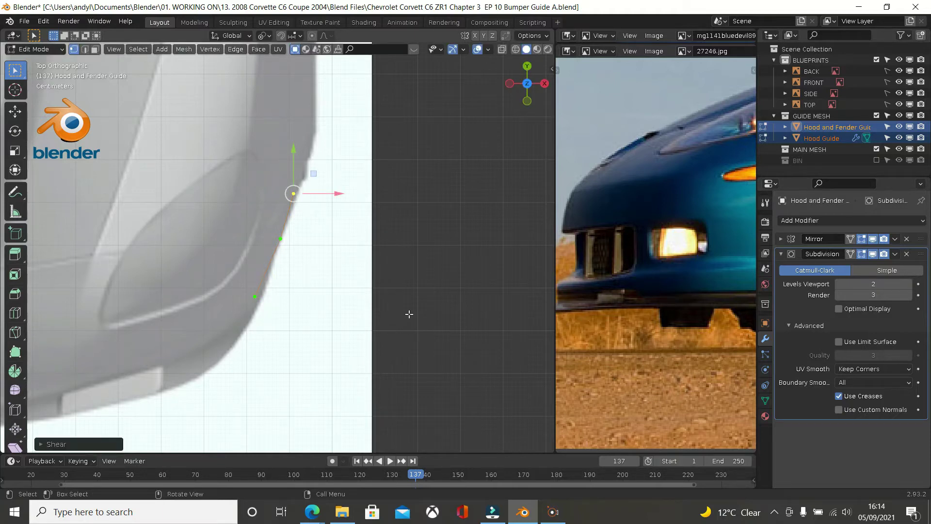
Step: Reveal the hidden mesh and inspect the sheared diagonal path on the lower bumper side
{"action": "key", "text": "alt+h"}
{"action": "middle_click_drag", "start_coordinate": [397, 309], "coordinate": [284, 212]}
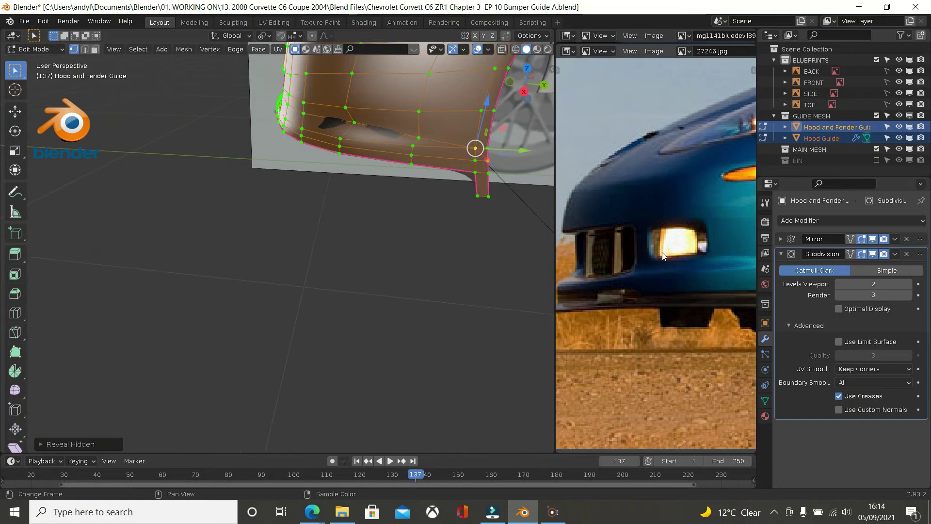
{"action": "middle_click_drag", "start_coordinate": [394, 166], "coordinate": [389, 145]}
{"action": "scroll", "coordinate": [389, 145], "scroll_direction": "up", "scroll_amount": 1}
{"action": "scroll", "coordinate": [389, 145], "scroll_direction": "down", "scroll_amount": 2}
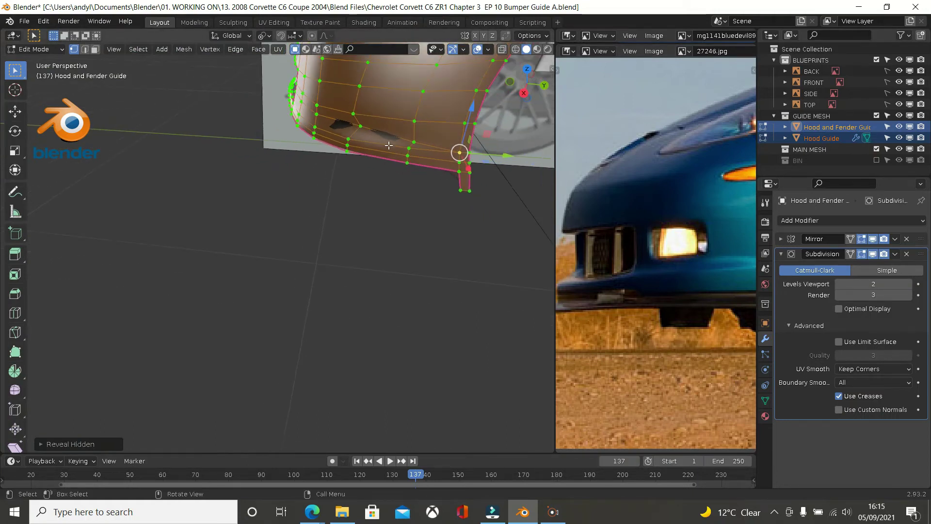
{"action": "scroll", "coordinate": [389, 146], "scroll_direction": "down", "scroll_amount": 3}
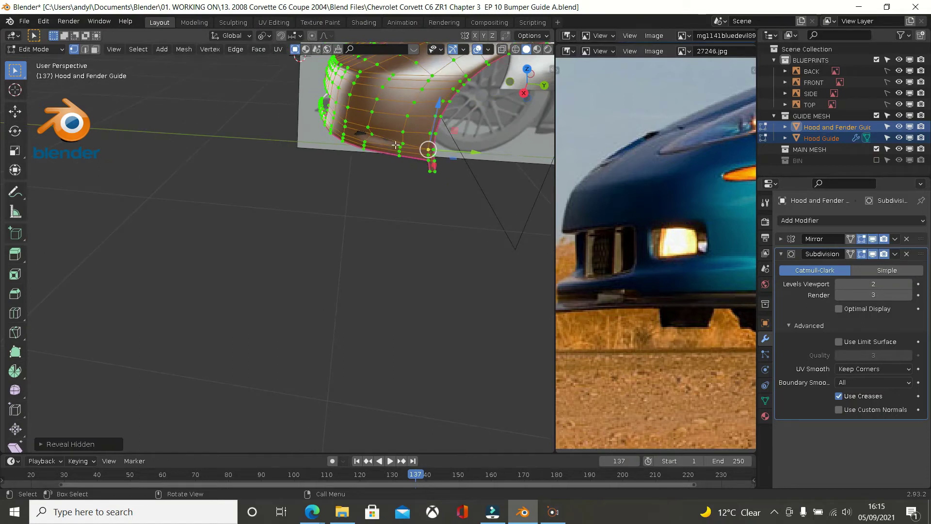
Step: Clear the selection and set up a right-side wireframe view with the Subdivision modifier's viewport display turned off
{"action": "key", "text": "KP_3"}
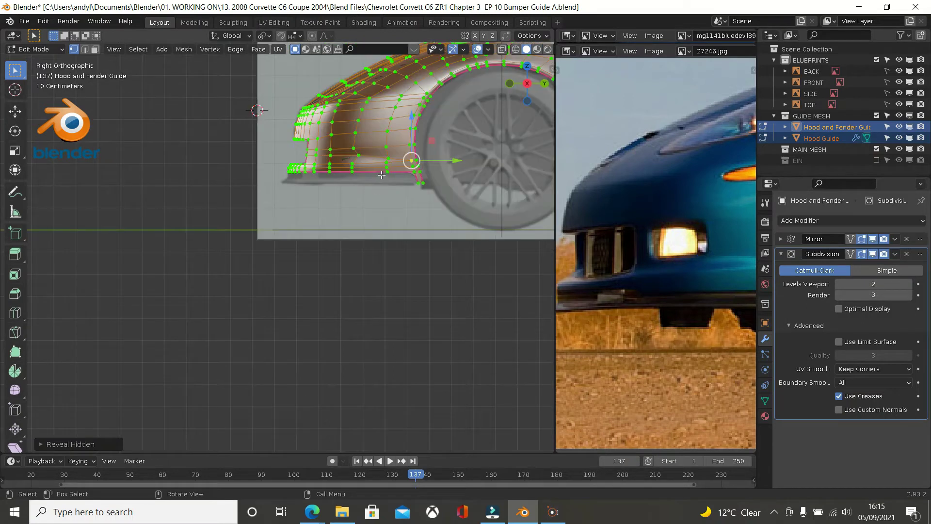
{"action": "scroll", "coordinate": [366, 146], "scroll_direction": "up", "scroll_amount": 2}
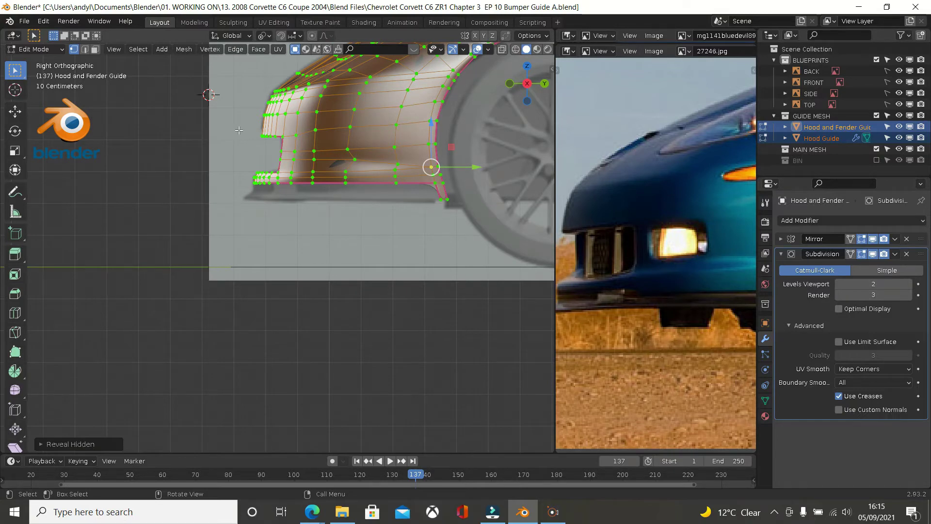
{"action": "scroll", "coordinate": [238, 130], "scroll_direction": "down", "scroll_amount": 1}
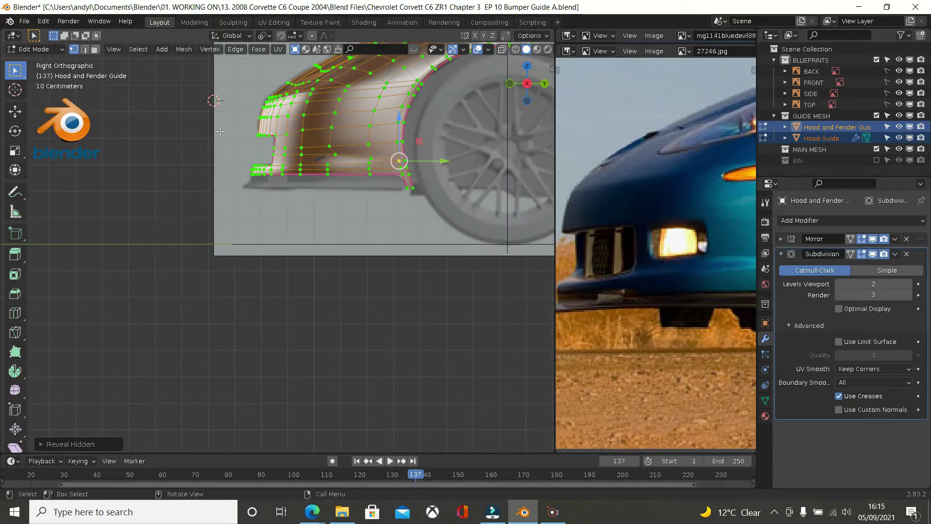
{"action": "left_click", "coordinate": [220, 132]}
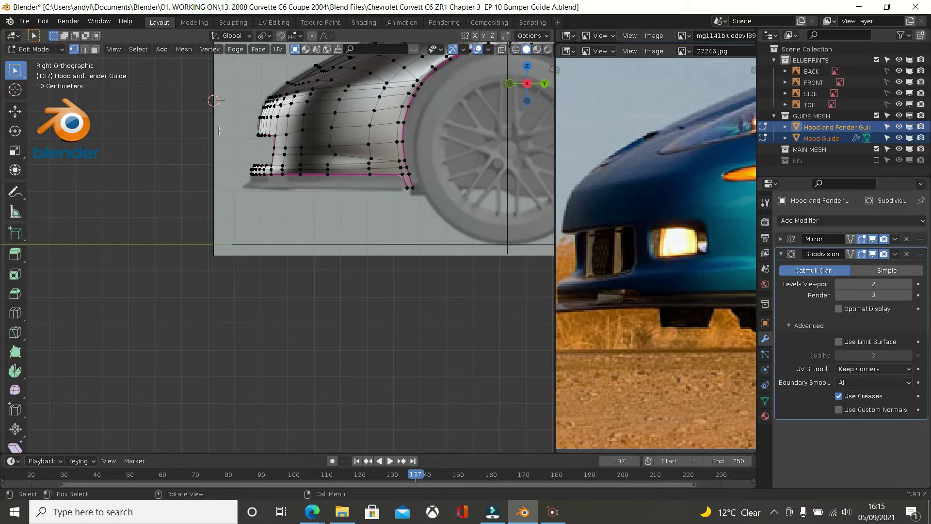
{"action": "key", "text": "z"}
{"action": "left_click", "coordinate": [145, 131]}
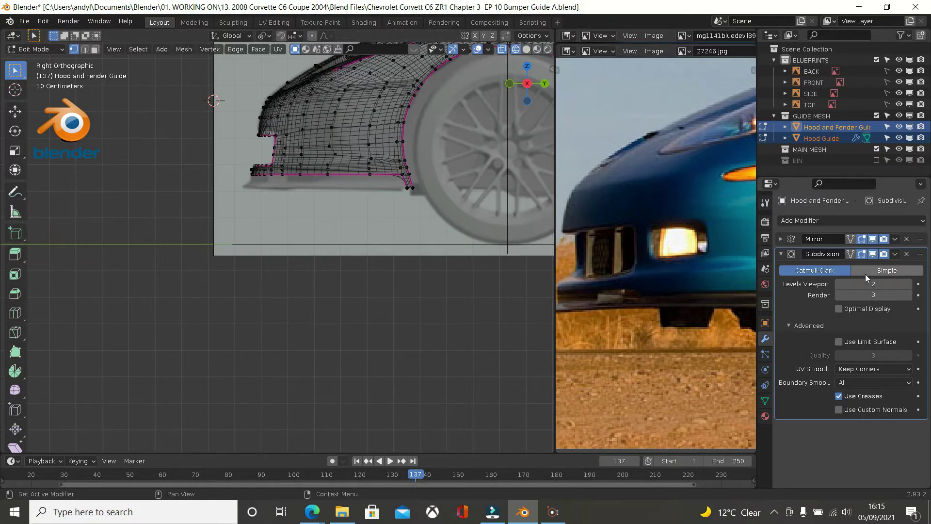
{"action": "left_click", "coordinate": [872, 254]}
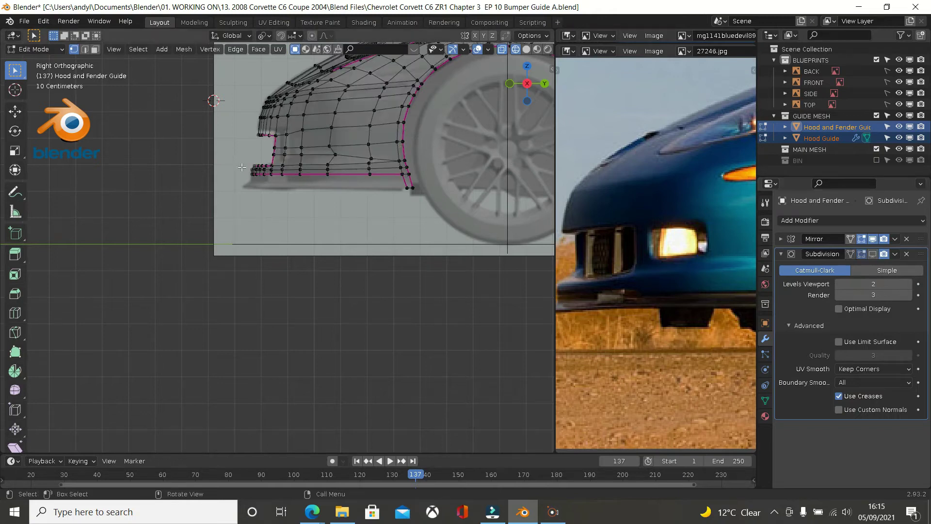
Step: Isolate the lower bumper by hiding all vertices above the row at the grille opening's upper edge
{"action": "key", "text": "b"}
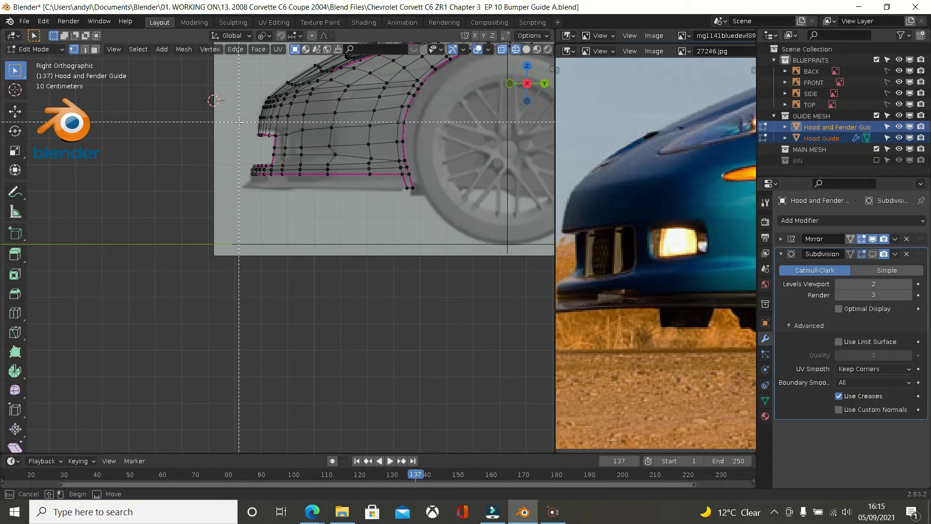
{"action": "left_click_drag", "start_coordinate": [238, 122], "coordinate": [438, 203]}
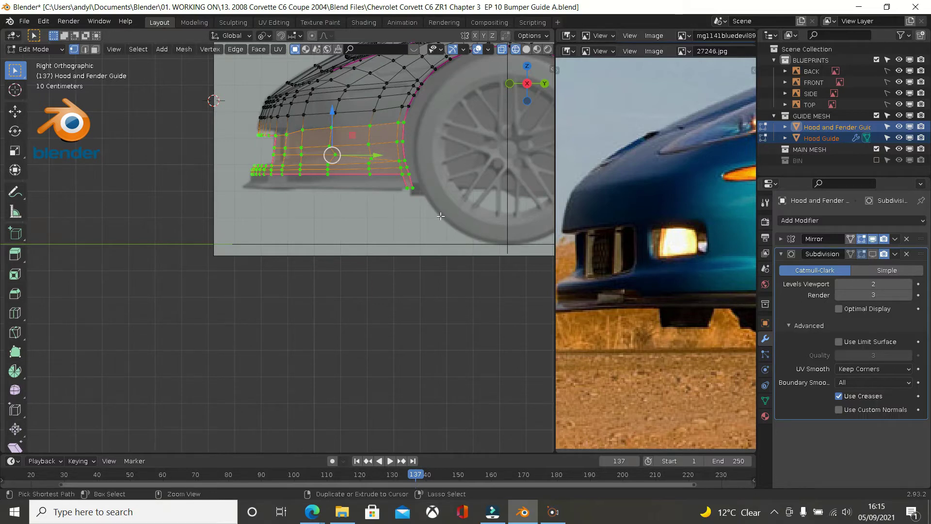
{"action": "key", "text": "ctrl+i"}
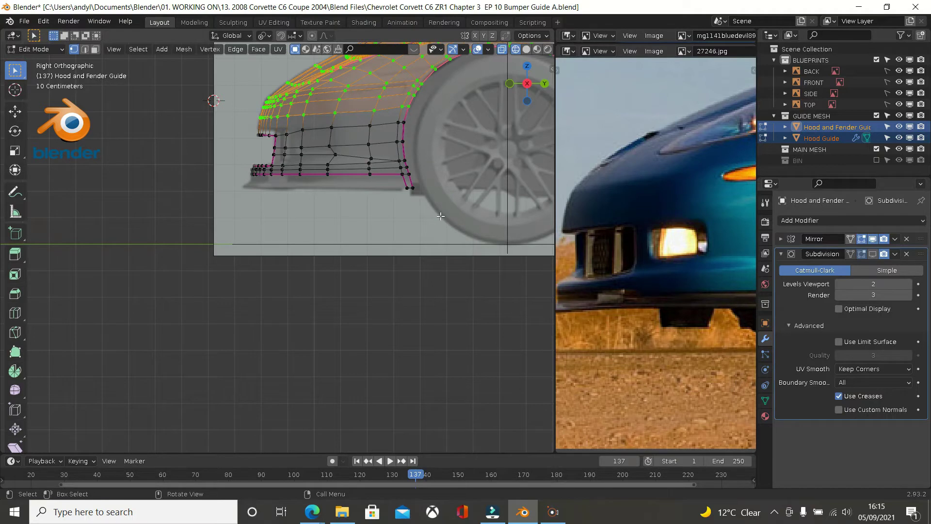
{"action": "key", "text": "h"}
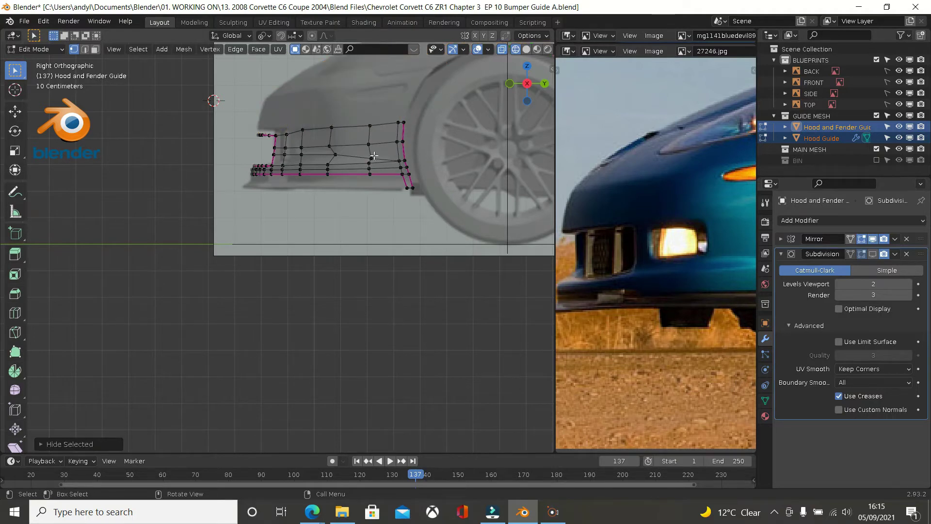
Step: Reveal the hidden vertices, deselect the edge loop directly above the lower bumper, and hide the remaining selection so that loop stays included
{"action": "scroll", "coordinate": [368, 154], "scroll_direction": "up", "scroll_amount": 3}
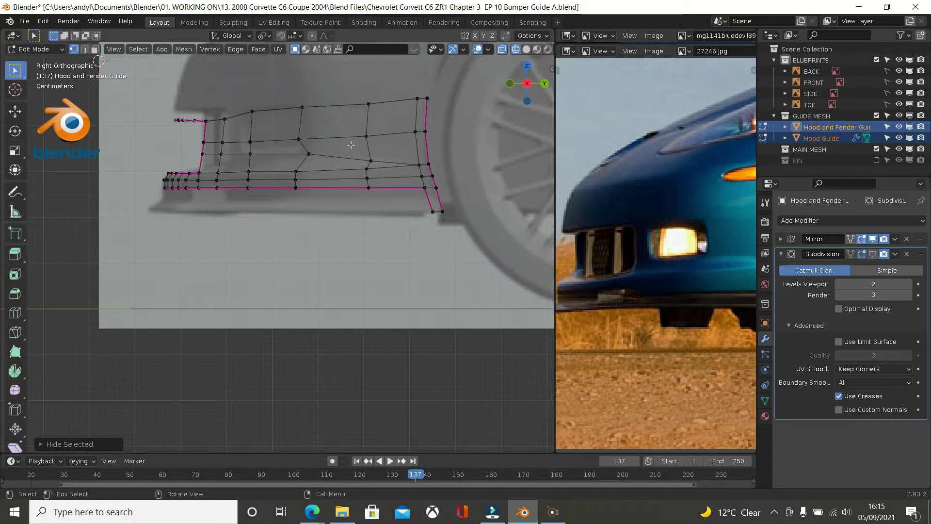
{"action": "scroll", "coordinate": [350, 144], "scroll_direction": "down", "scroll_amount": 1}
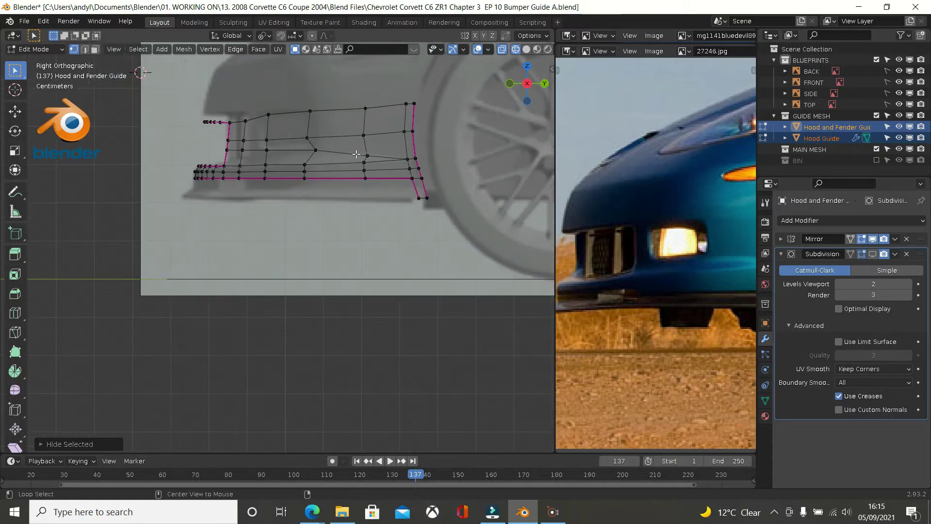
{"action": "key", "text": "alt+h"}
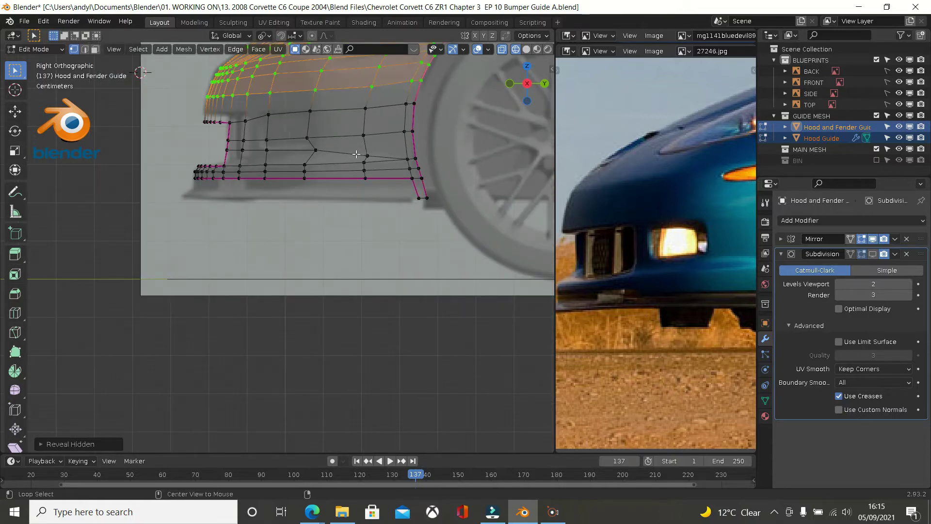
{"action": "left_click", "coordinate": [338, 91], "text": "alt+shift"}
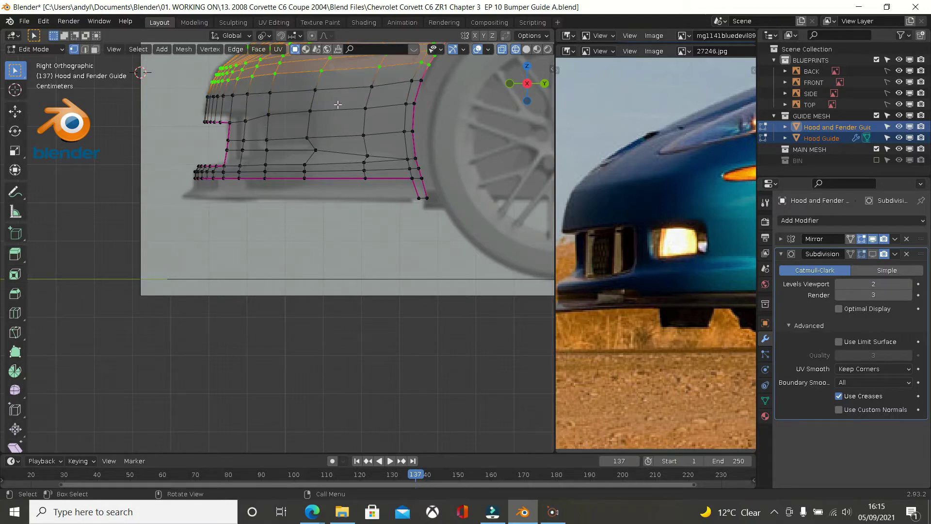
{"action": "key", "text": "h"}
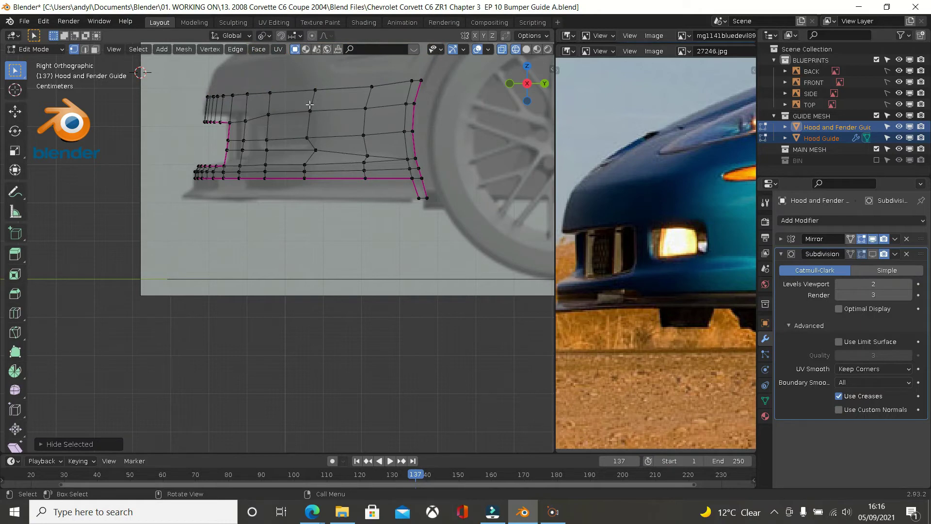
Step: Move the vertex directly above the kinked vertex on the lower bumper's side slightly to smooth the surface curve
{"action": "middle_click_drag", "start_coordinate": [317, 108], "coordinate": [322, 162]}
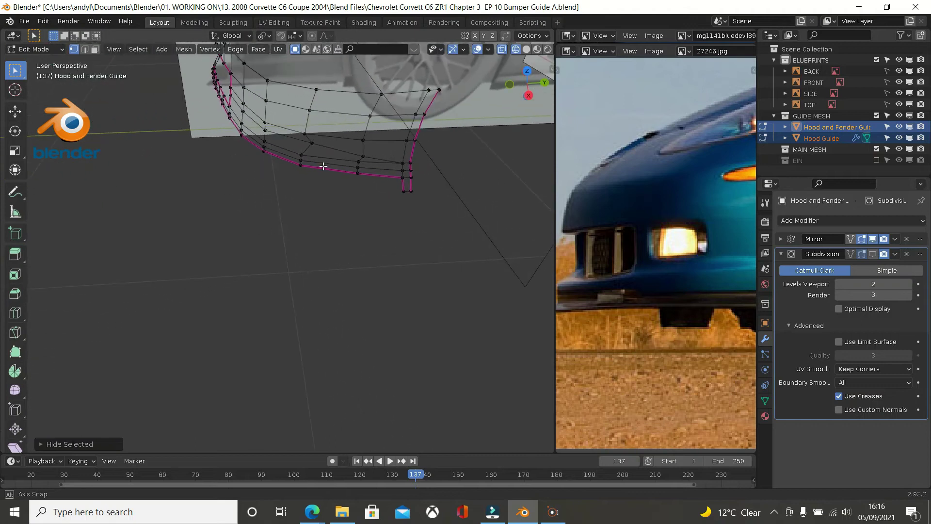
{"action": "left_click", "coordinate": [312, 139]}
{"action": "left_click", "coordinate": [315, 118]}
{"action": "left_click", "coordinate": [306, 131]}
{"action": "middle_click_drag", "start_coordinate": [343, 139], "coordinate": [325, 136]}
{"action": "scroll", "coordinate": [316, 132], "scroll_direction": "up", "scroll_amount": 3}
{"action": "key", "text": "g"}
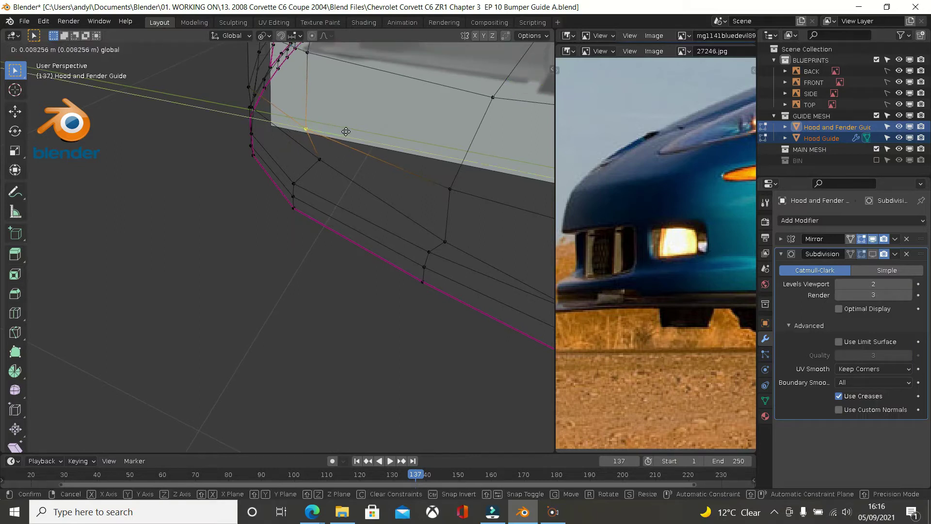
{"action": "left_click", "coordinate": [349, 131]}
Step: In front view, select the second-row vertex path from the bumper corner to the wheel-arch edge and edge-slide it slightly downward
{"action": "middle_click_drag", "start_coordinate": [349, 132], "coordinate": [373, 117]}
{"action": "middle_click_drag", "start_coordinate": [297, 111], "coordinate": [432, 115]}
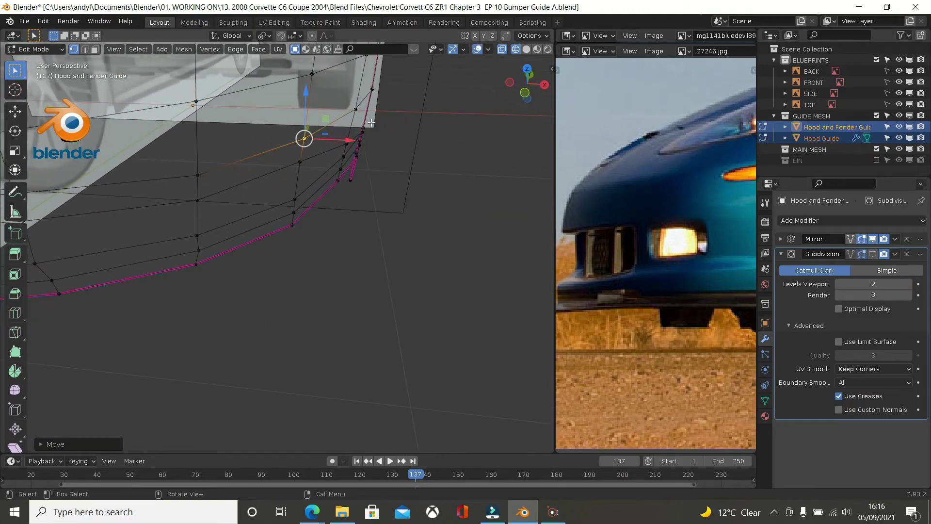
{"action": "scroll", "coordinate": [371, 123], "scroll_direction": "down", "scroll_amount": 2}
{"action": "key", "text": "KP_1"}
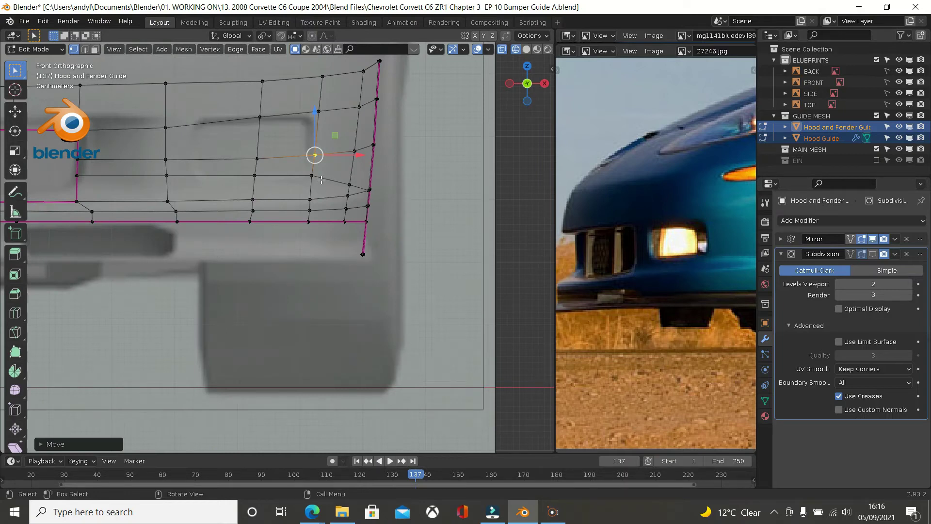
{"action": "left_click", "coordinate": [320, 113]}
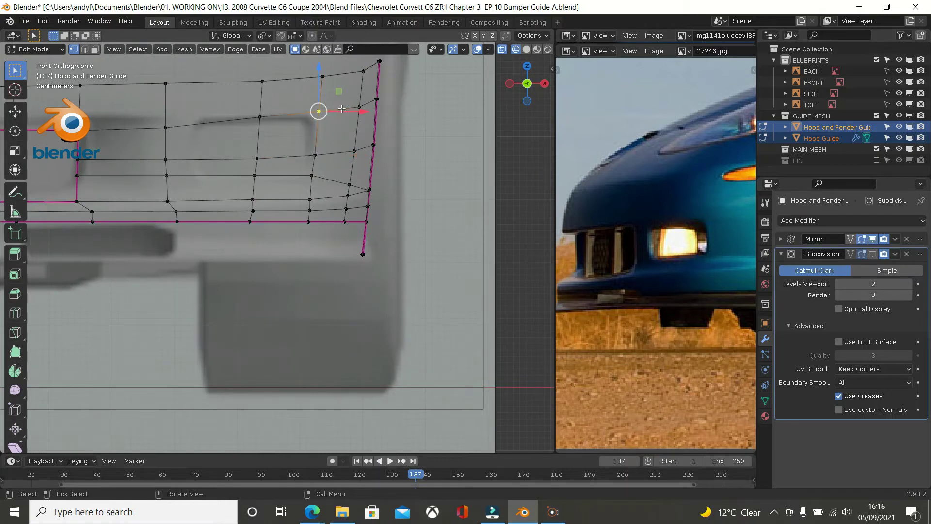
{"action": "left_click", "coordinate": [376, 100], "text": "ctrl"}
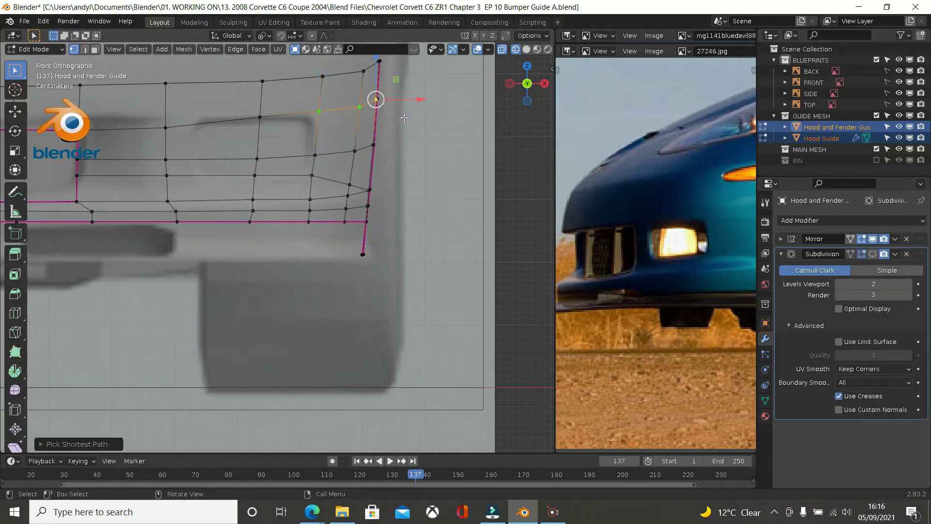
{"action": "key", "text": "g"}
{"action": "key", "text": "g"}
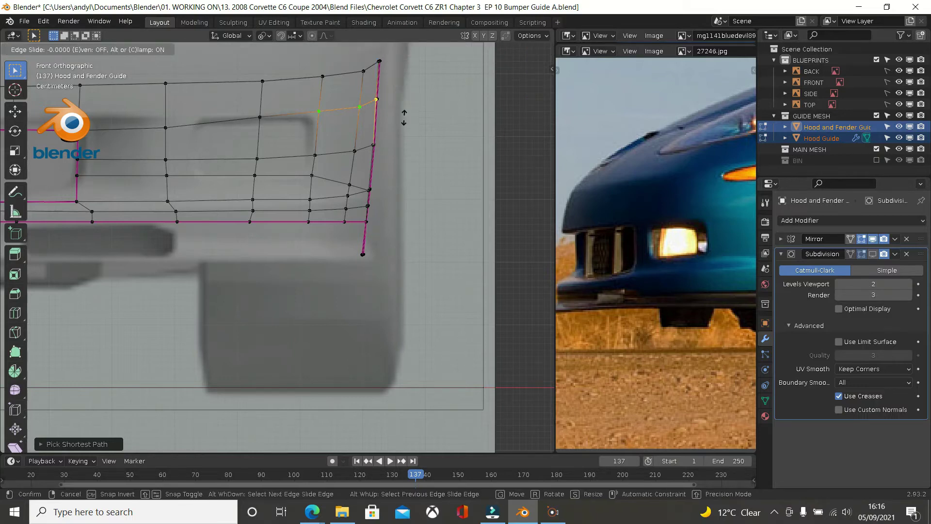
{"action": "left_click", "coordinate": [404, 122]}
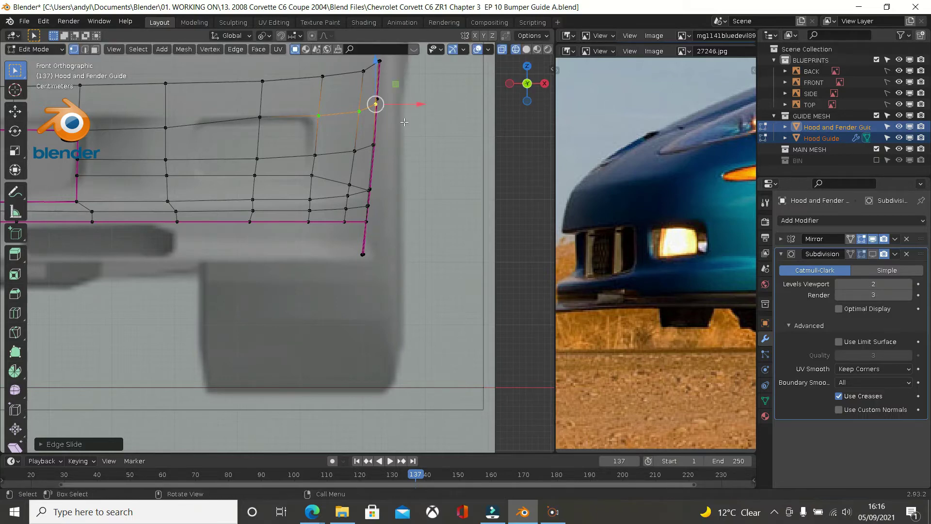
{"action": "middle_click_drag", "start_coordinate": [404, 122], "coordinate": [320, 159]}
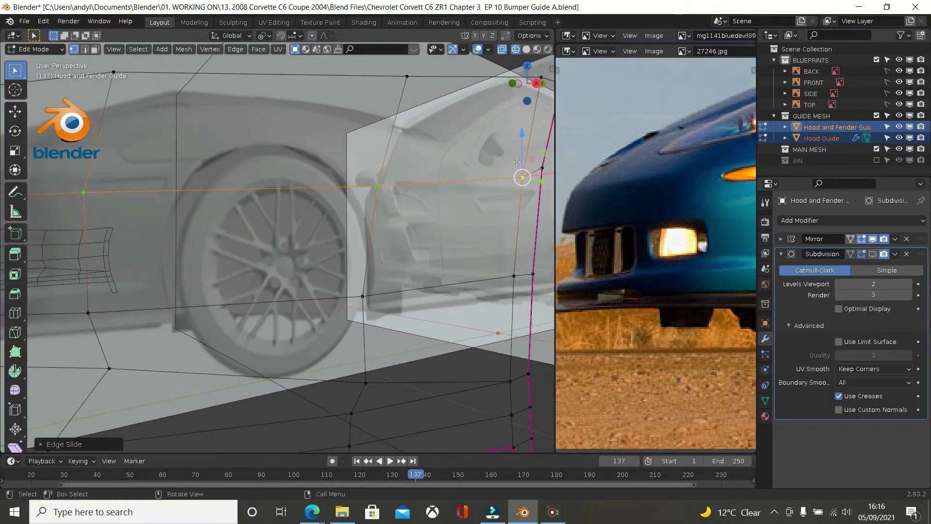
{"action": "scroll", "coordinate": [517, 162], "scroll_direction": "down", "scroll_amount": 4}
{"action": "middle_click_drag", "start_coordinate": [269, 181], "coordinate": [249, 193]}
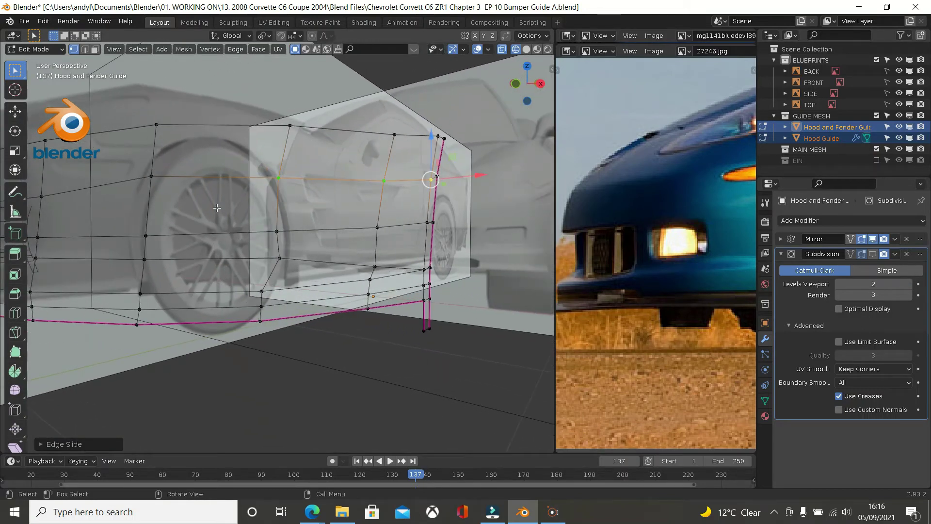
{"action": "scroll", "coordinate": [217, 208], "scroll_direction": "down", "scroll_amount": 2}
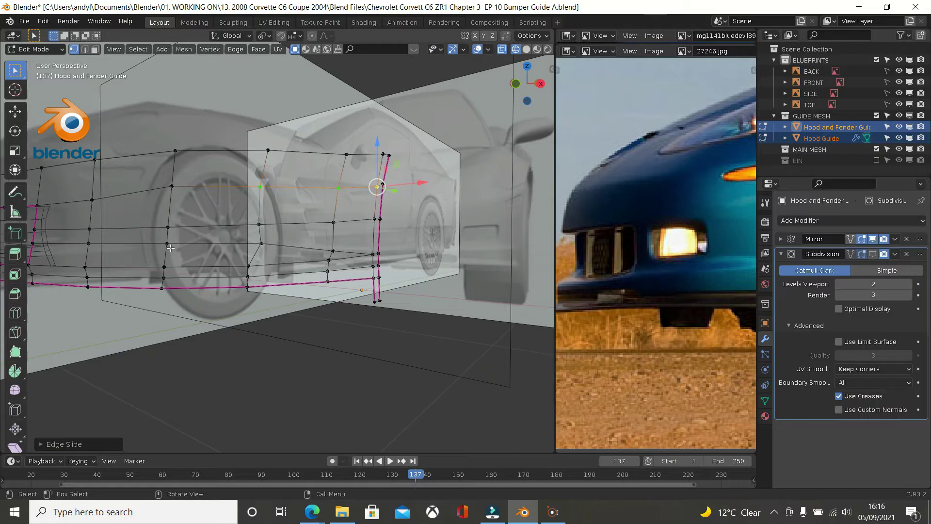
Step: Select the three inner vertices of the horizontal edge row below the fog-light area on the bumper guide and move them rearward
{"action": "left_click", "coordinate": [169, 246]}
{"action": "scroll", "coordinate": [170, 231], "scroll_direction": "down", "scroll_amount": 1}
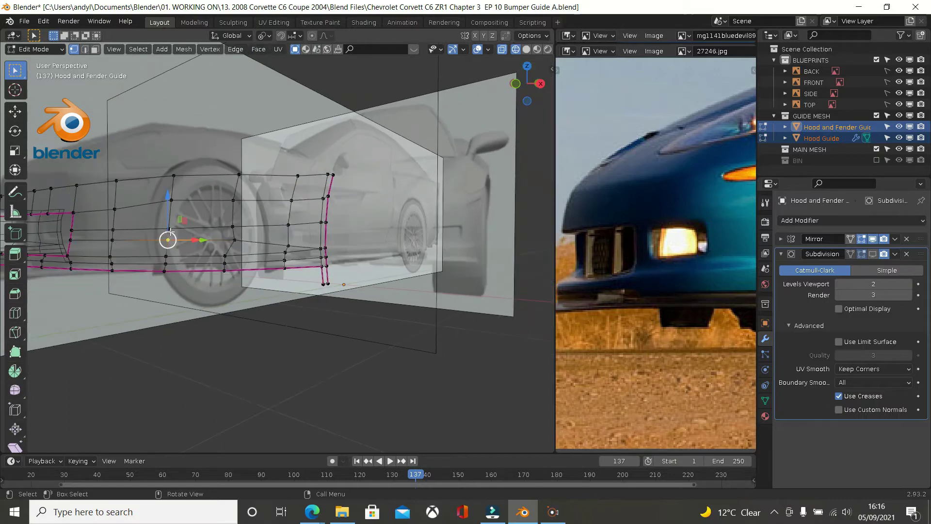
{"action": "left_click", "coordinate": [235, 240]}
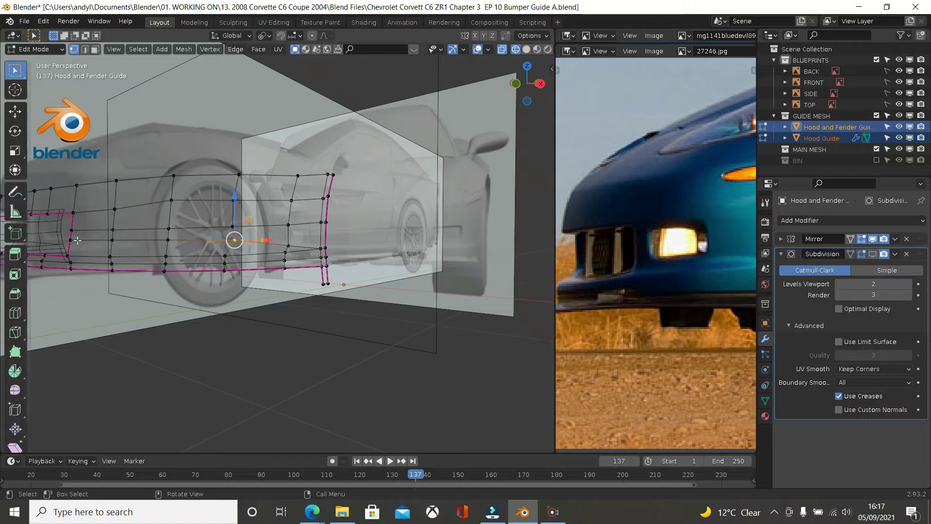
{"action": "left_click", "coordinate": [171, 238]}
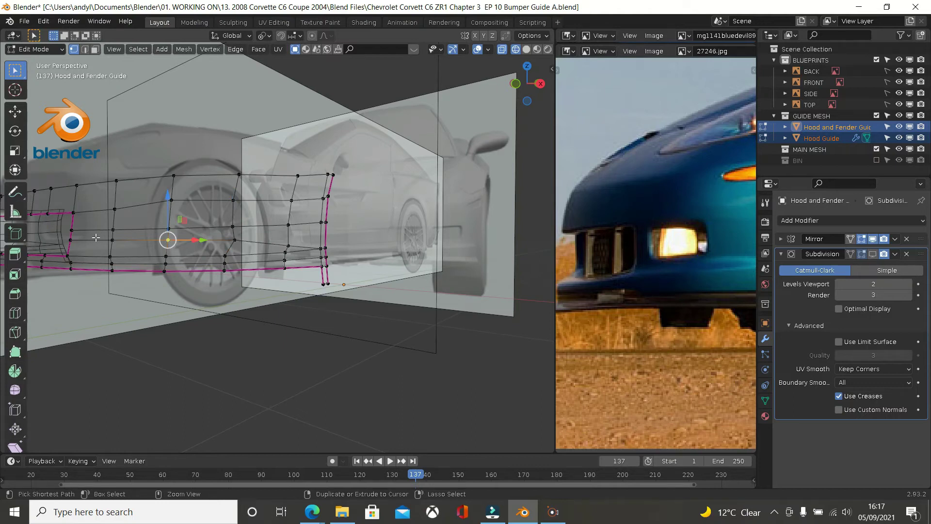
{"action": "left_click", "coordinate": [71, 239], "text": "ctrl"}
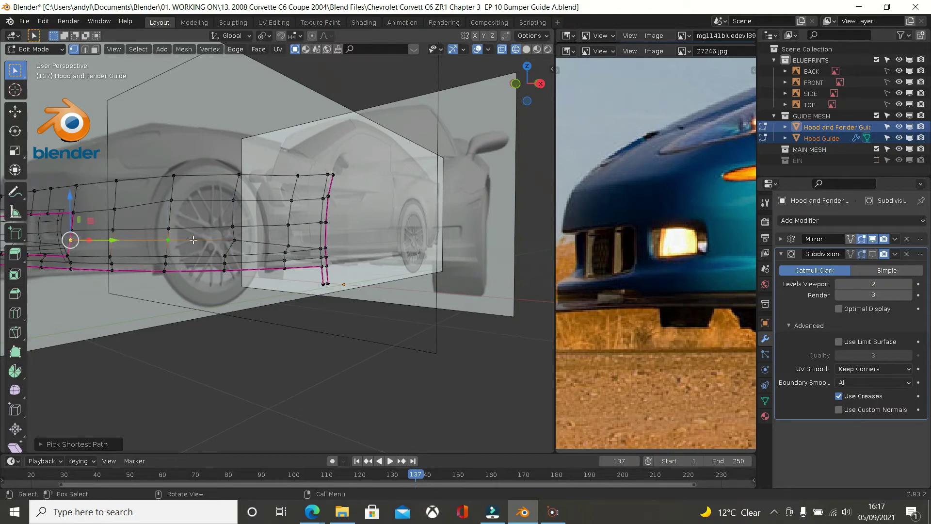
{"action": "key", "text": "KP_7"}
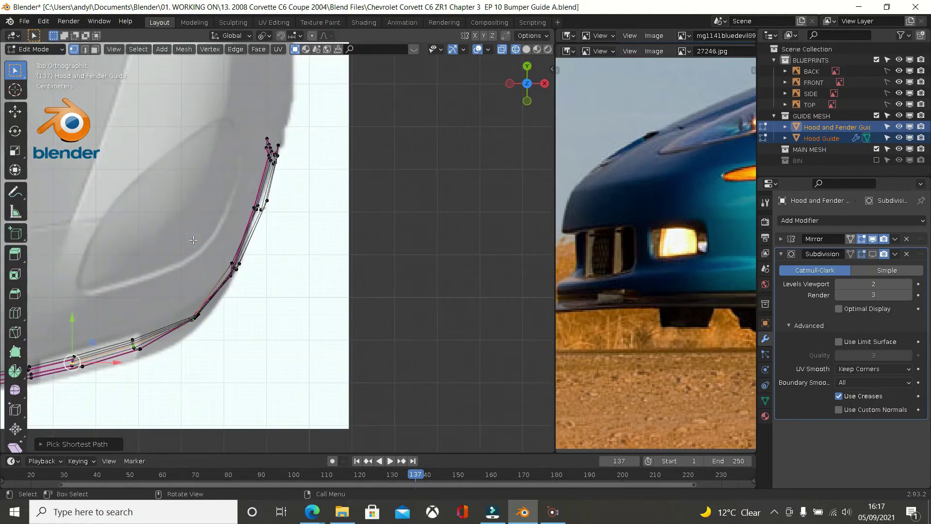
{"action": "scroll", "coordinate": [199, 311], "scroll_direction": "up", "scroll_amount": 2}
{"action": "middle_click_drag", "start_coordinate": [199, 311], "coordinate": [277, 240], "text": "shift"}
{"action": "scroll", "coordinate": [270, 241], "scroll_direction": "up", "scroll_amount": 1}
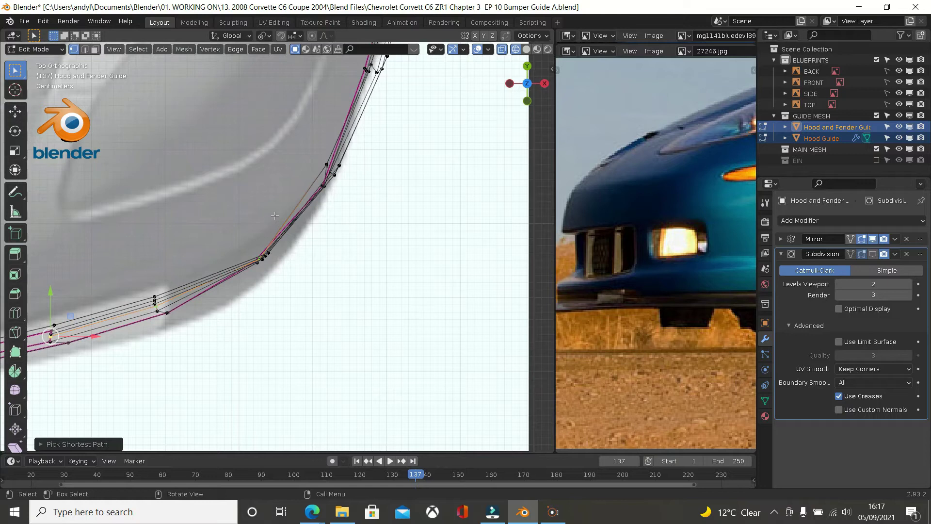
{"action": "middle_click_drag", "start_coordinate": [275, 212], "coordinate": [272, 172]}
{"action": "middle_click_drag", "start_coordinate": [147, 160], "coordinate": [125, 156]}
{"action": "left_click_drag", "start_coordinate": [121, 153], "coordinate": [120, 145]}
{"action": "middle_click_drag", "start_coordinate": [118, 145], "coordinate": [137, 74]}
Step: Extend the selection to the next outboard vertex of the row and isolate these four vertices by hiding all other geometry
{"action": "key", "text": "KP_1"}
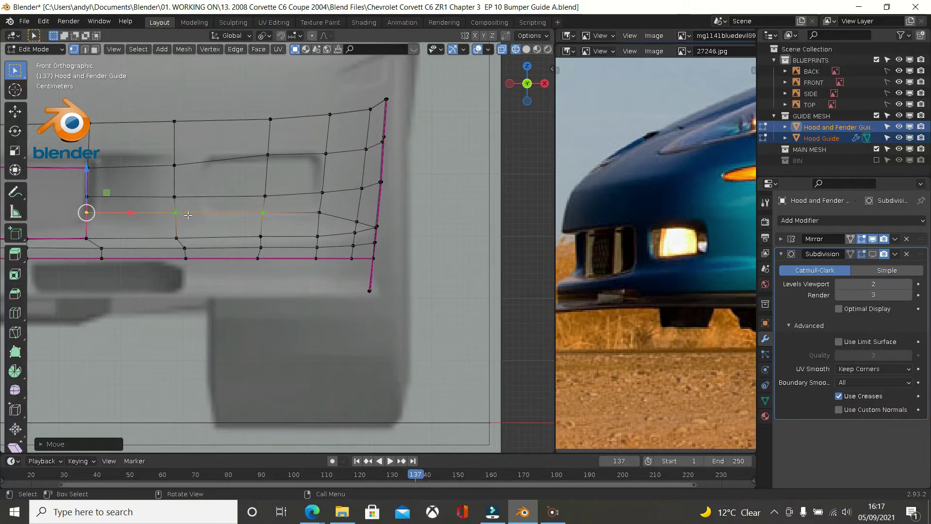
{"action": "left_click", "coordinate": [318, 213], "text": "shift"}
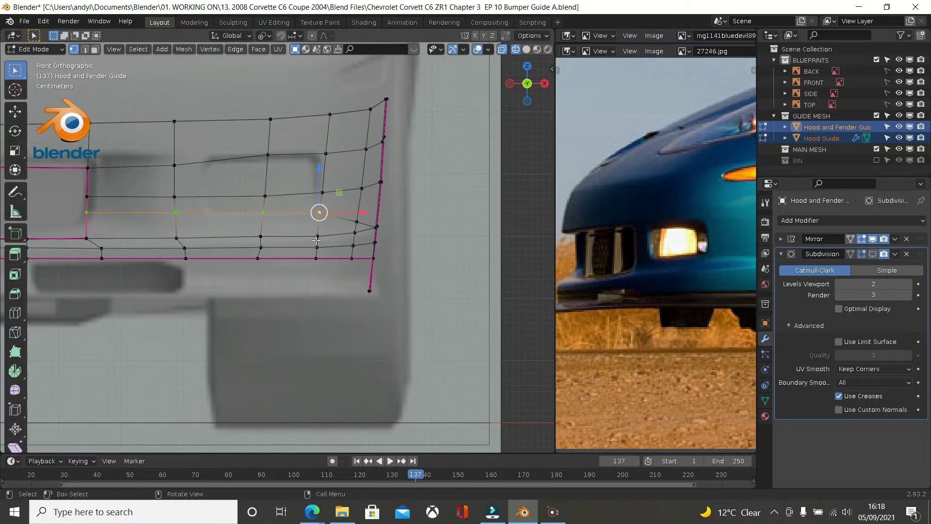
{"action": "key", "text": "ctrl+i"}
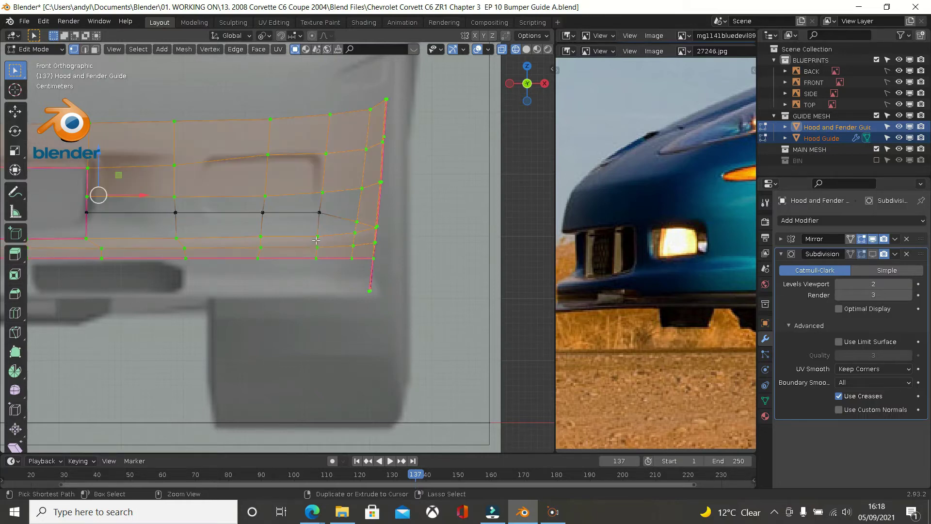
{"action": "key", "text": "h"}
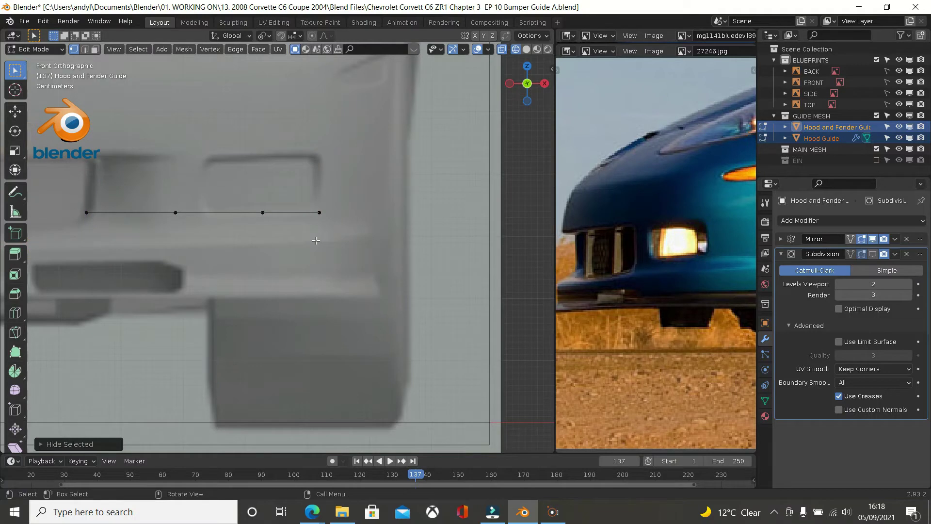
Step: Move the row's two inner vertices farther rearward along Y in top view, and reveal the hidden geometry
{"action": "key", "text": "KP_7"}
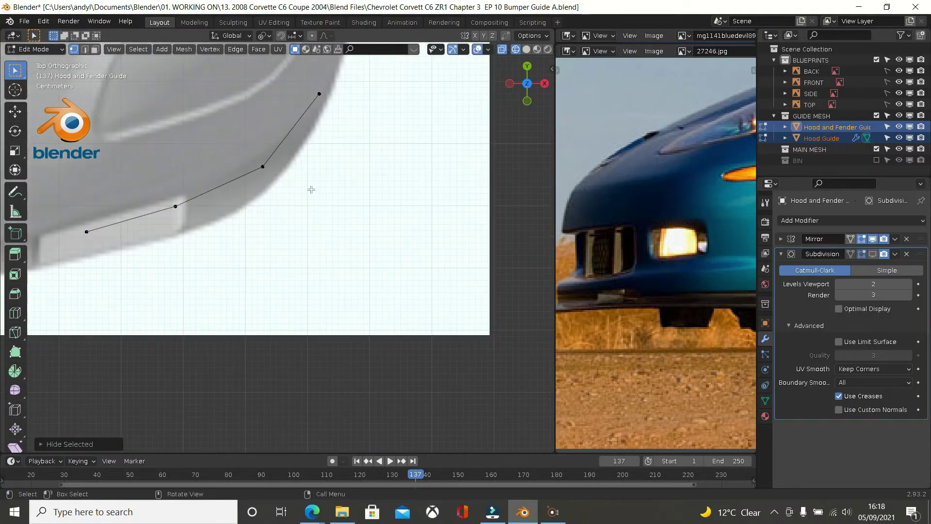
{"action": "scroll", "coordinate": [311, 188], "scroll_direction": "down", "scroll_amount": 1}
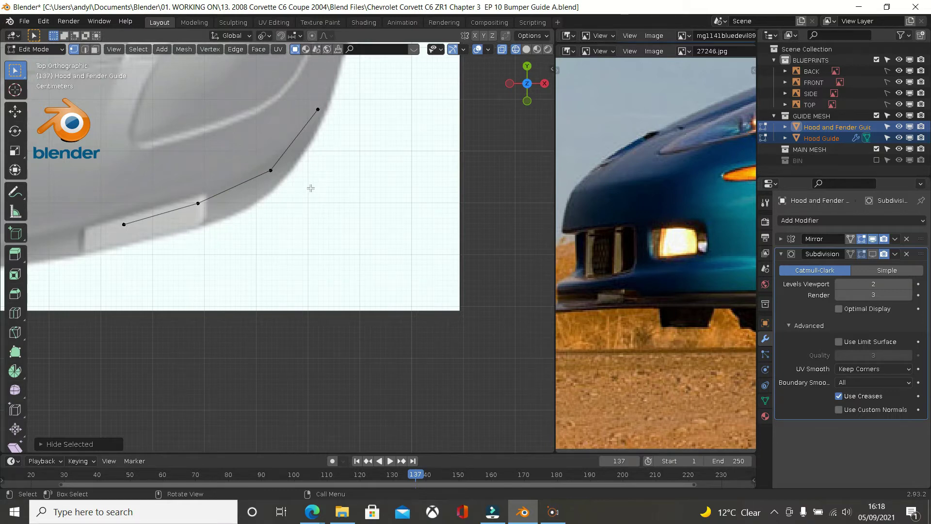
{"action": "scroll", "coordinate": [310, 188], "scroll_direction": "down", "scroll_amount": 3}
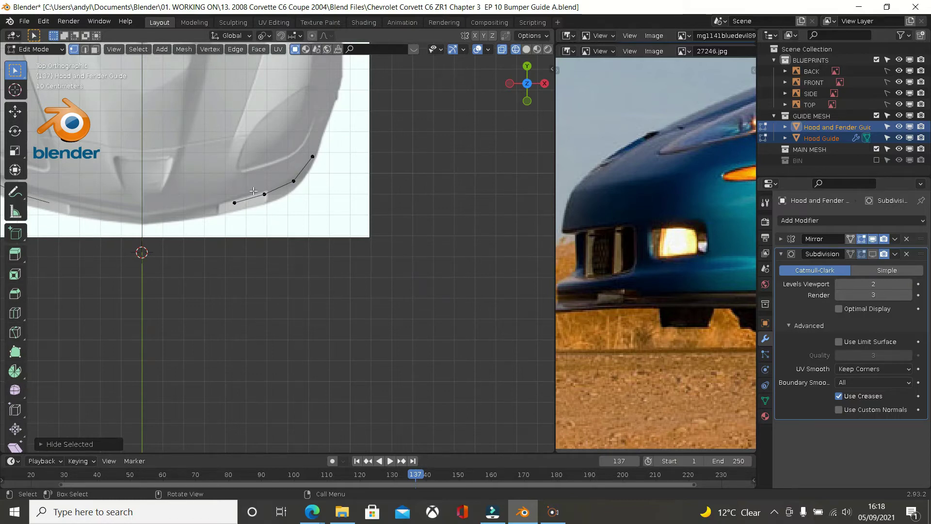
{"action": "scroll", "coordinate": [253, 191], "scroll_direction": "up", "scroll_amount": 2}
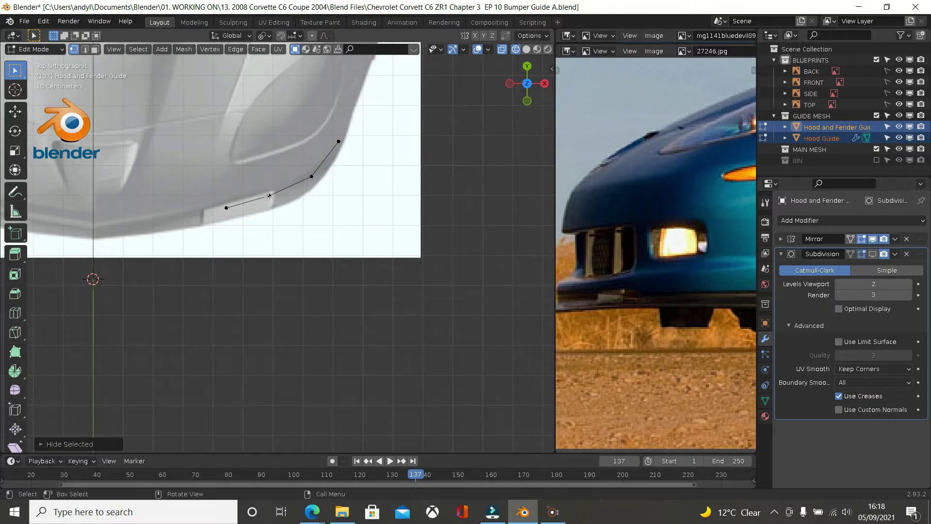
{"action": "left_click", "coordinate": [269, 196]}
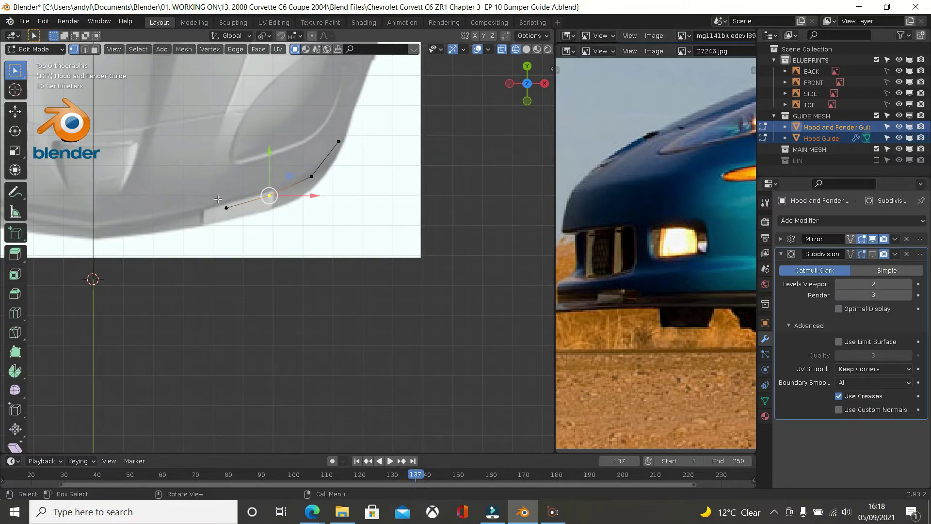
{"action": "left_click", "coordinate": [226, 206], "text": "ctrl"}
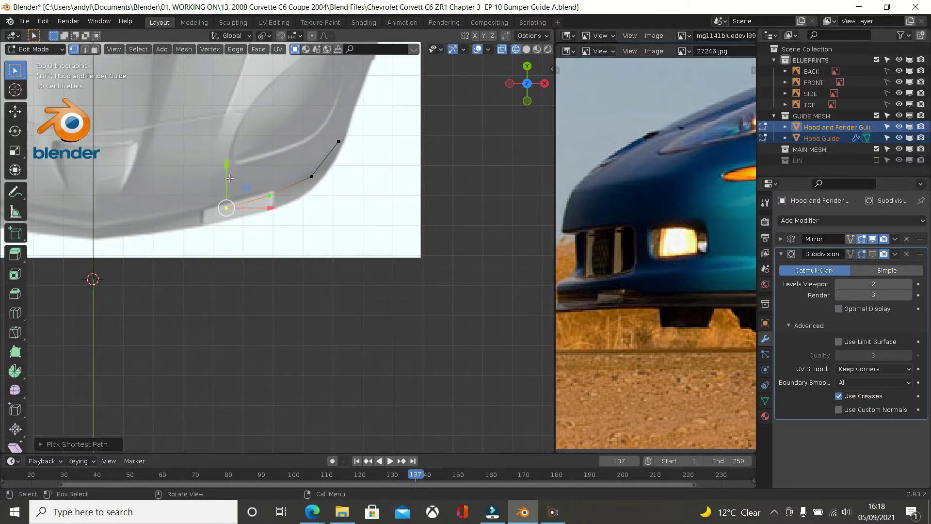
{"action": "left_click_drag", "start_coordinate": [229, 178], "coordinate": [269, 155]}
{"action": "left_click", "coordinate": [224, 204]}
{"action": "left_click", "coordinate": [252, 187]}
{"action": "scroll", "coordinate": [273, 200], "scroll_direction": "down", "scroll_amount": 3}
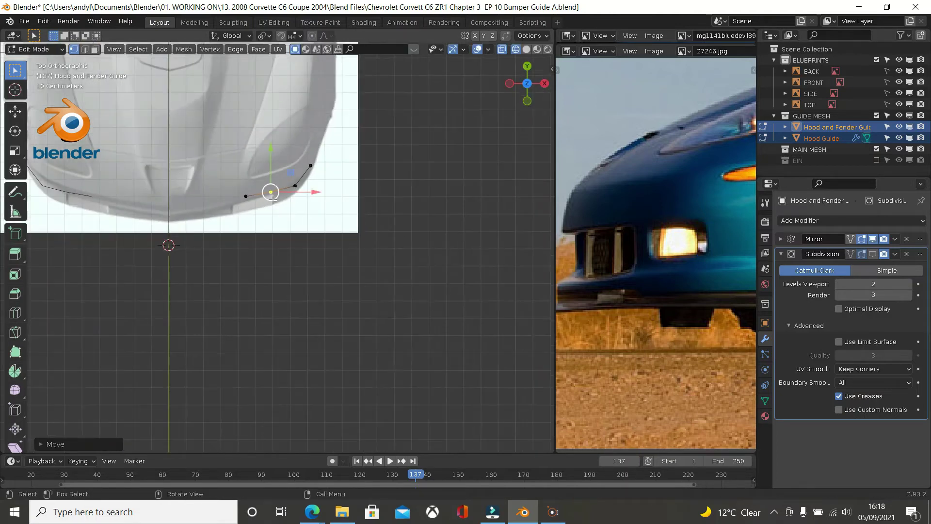
{"action": "key", "text": "alt+h"}
Step: In right side view, move the four vertices above the recessed row beside the grille opening about 0.05 m rearward along Y
{"action": "middle_click_drag", "start_coordinate": [315, 284], "coordinate": [203, 185]}
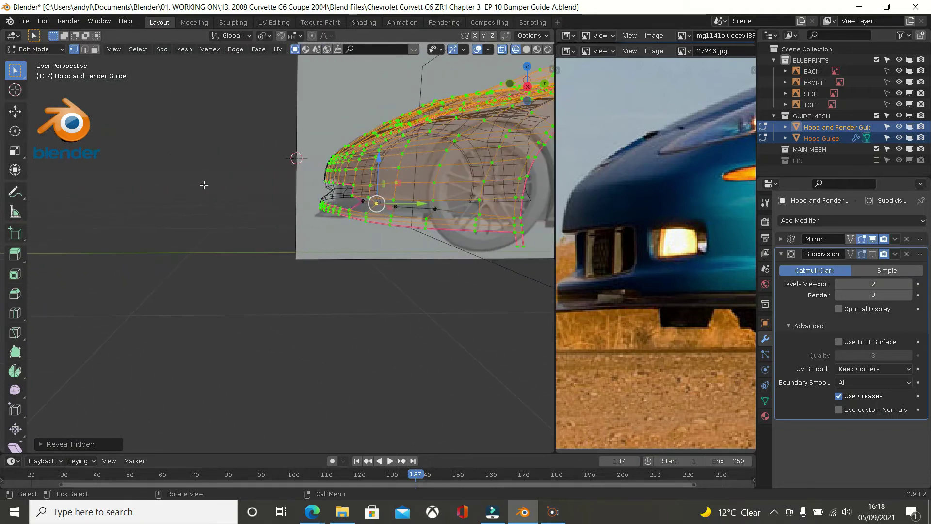
{"action": "key", "text": "KP_3"}
{"action": "scroll", "coordinate": [195, 185], "scroll_direction": "up", "scroll_amount": 2}
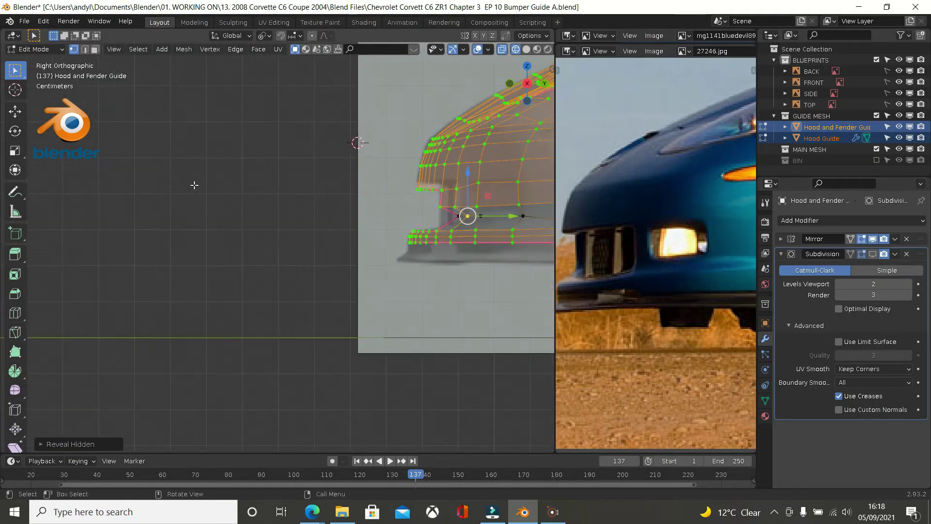
{"action": "middle_click_drag", "start_coordinate": [494, 186], "coordinate": [443, 190], "text": "shift"}
{"action": "scroll", "coordinate": [444, 190], "scroll_direction": "up", "scroll_amount": 2}
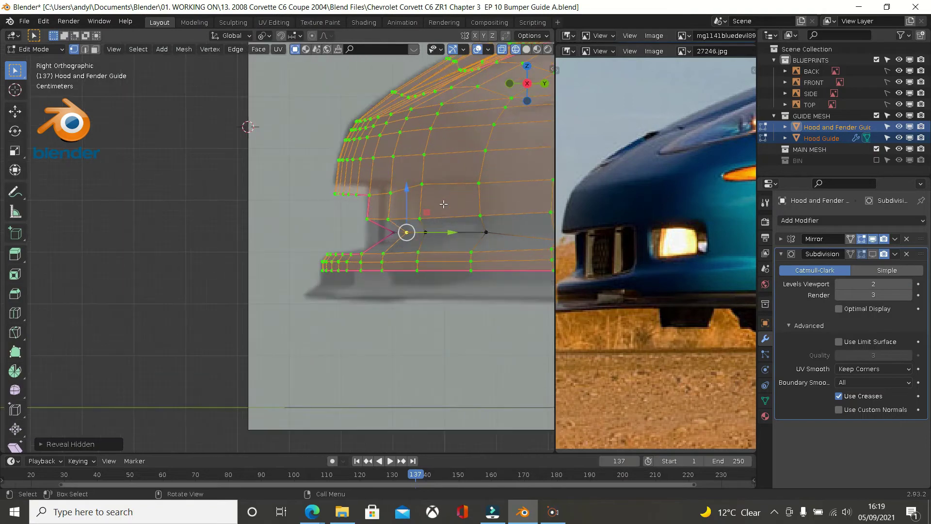
{"action": "scroll", "coordinate": [444, 194], "scroll_direction": "up", "scroll_amount": 2}
{"action": "scroll", "coordinate": [443, 204], "scroll_direction": "up", "scroll_amount": 1}
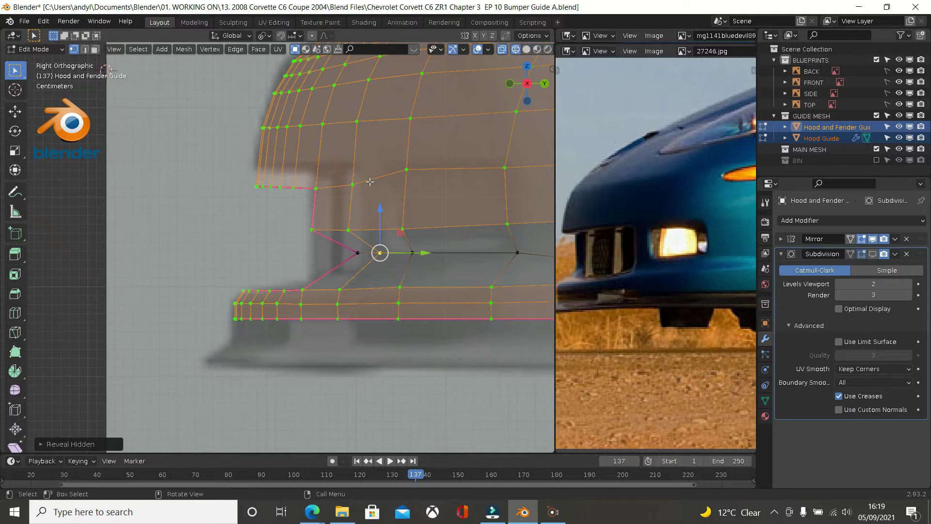
{"action": "left_click", "coordinate": [321, 186]}
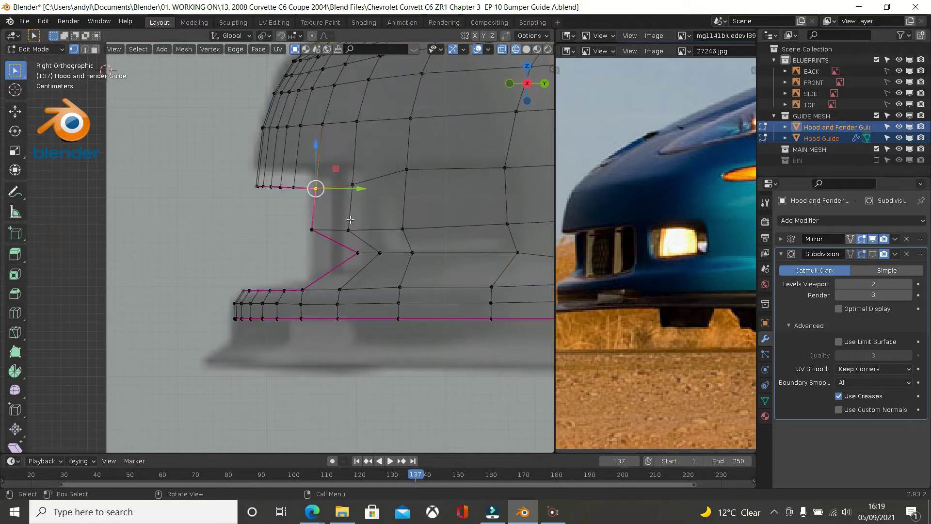
{"action": "left_click", "coordinate": [350, 220], "text": "ctrl"}
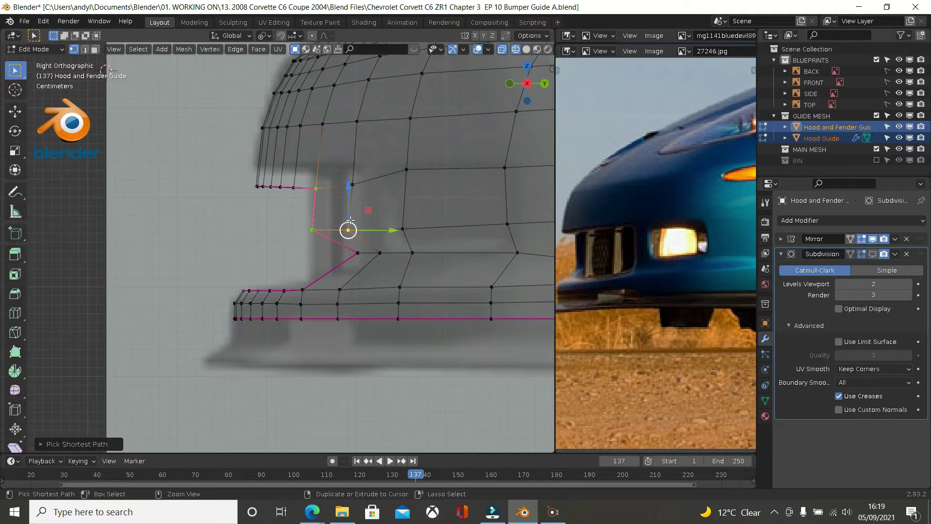
{"action": "left_click", "coordinate": [357, 189], "text": "shift"}
{"action": "left_click_drag", "start_coordinate": [379, 188], "coordinate": [437, 185]}
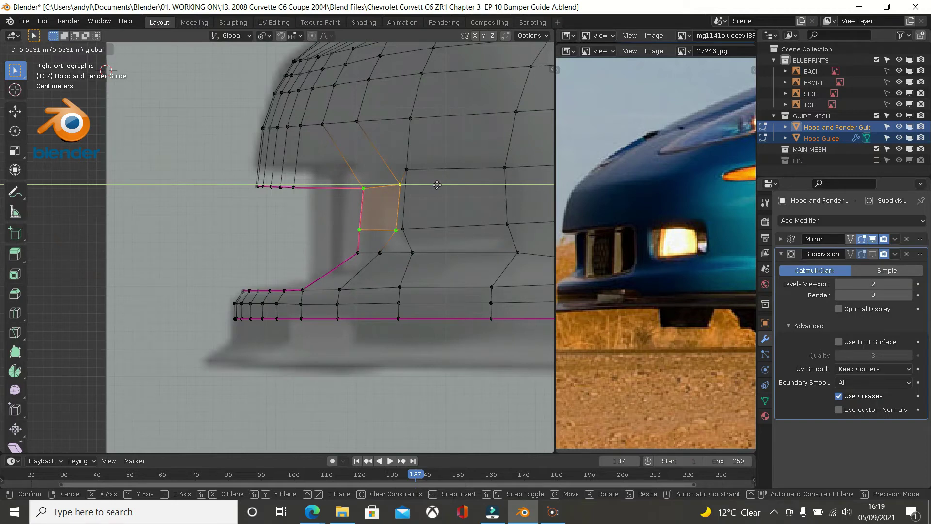
{"action": "left_click_drag", "start_coordinate": [437, 184], "coordinate": [486, 190]}
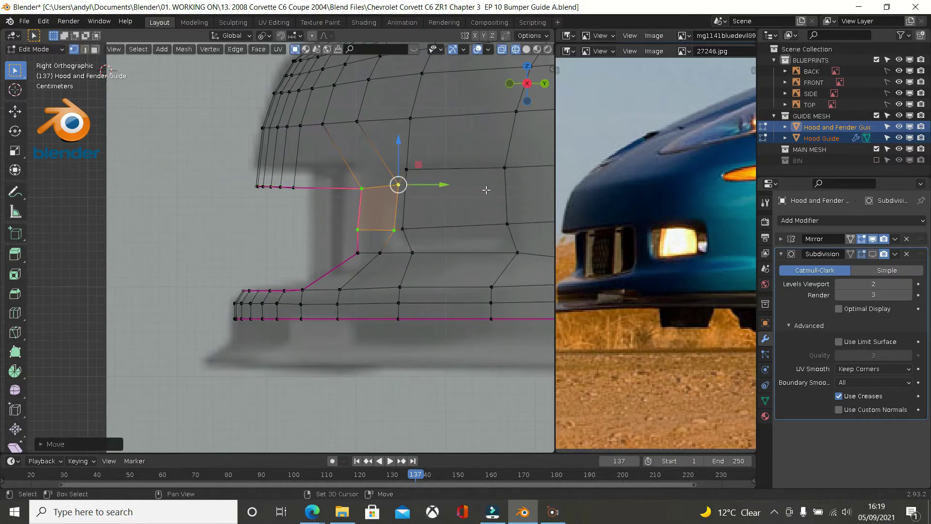
Step: Move the grille opening's upper corner vertex slightly forward, and bring the two vertices behind the opening's edge forward along Y
{"action": "left_click", "coordinate": [363, 190]}
{"action": "left_click_drag", "start_coordinate": [386, 188], "coordinate": [384, 187]}
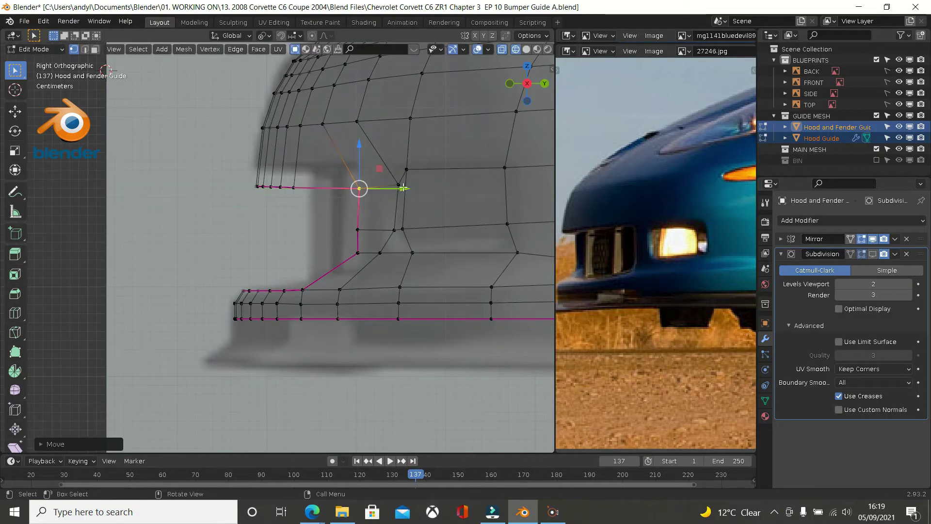
{"action": "left_click", "coordinate": [401, 187]}
{"action": "left_click", "coordinate": [397, 227]}
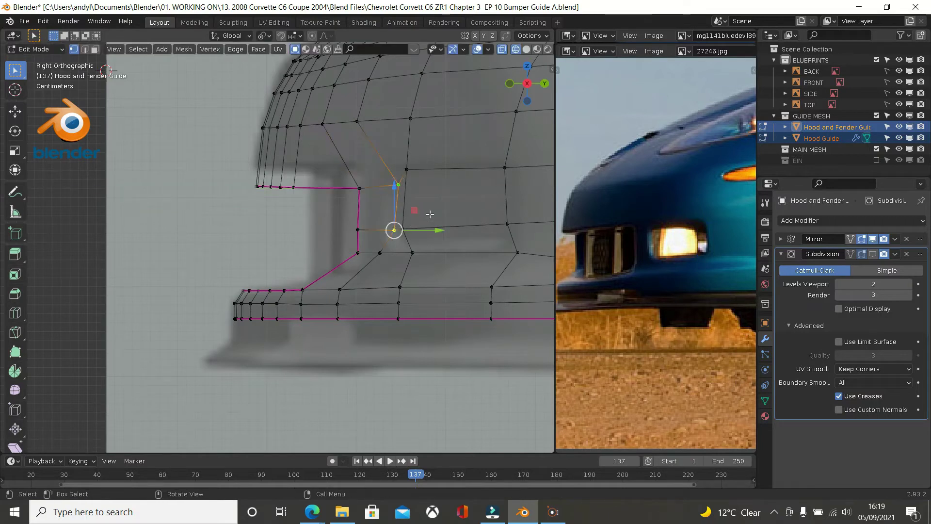
{"action": "left_click_drag", "start_coordinate": [428, 226], "coordinate": [413, 226]}
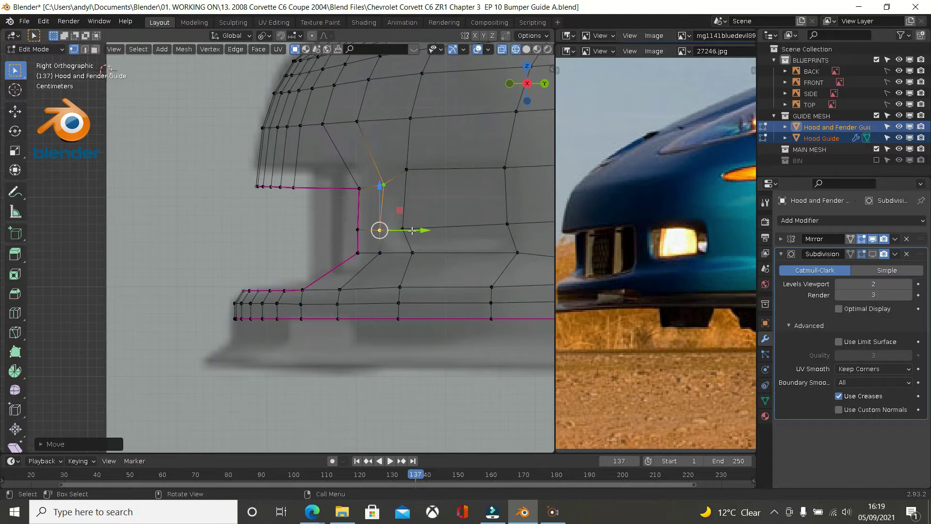
Step: Move the single vertex above the column behind the grille opening slightly rearward along Y to even out the edge flow
{"action": "left_click", "coordinate": [358, 121]}
{"action": "scroll", "coordinate": [394, 134], "scroll_direction": "down", "scroll_amount": 1}
{"action": "scroll", "coordinate": [394, 134], "scroll_direction": "down", "scroll_amount": 1}
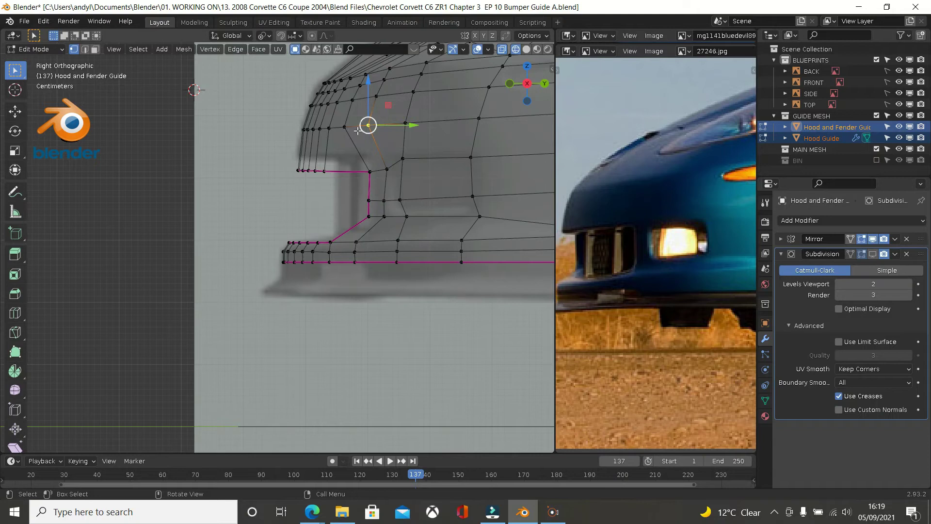
{"action": "left_click_drag", "start_coordinate": [402, 127], "coordinate": [408, 128]}
{"action": "scroll", "coordinate": [408, 161], "scroll_direction": "down", "scroll_amount": 1}
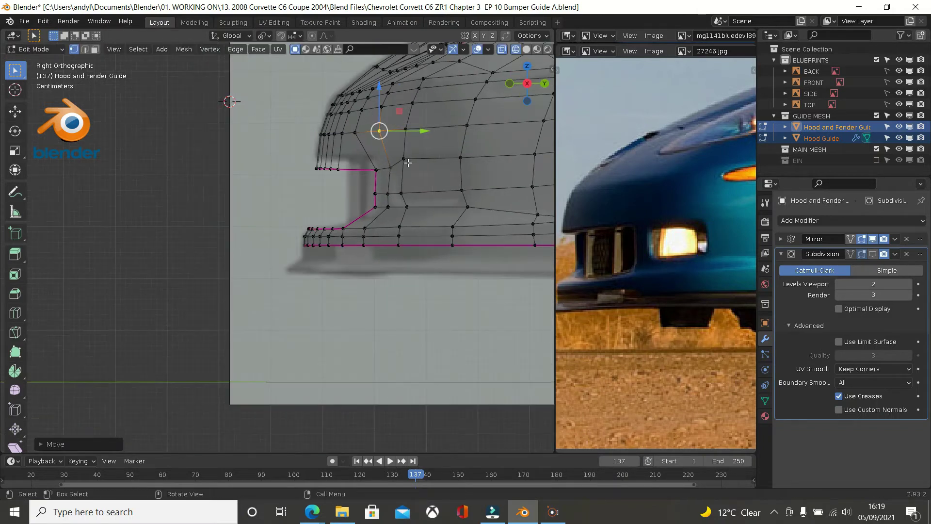
Step: Select the two middle vertices of the next column back from the grille opening and move them slightly rearward along Y
{"action": "scroll", "coordinate": [408, 188], "scroll_direction": "up", "scroll_amount": 4}
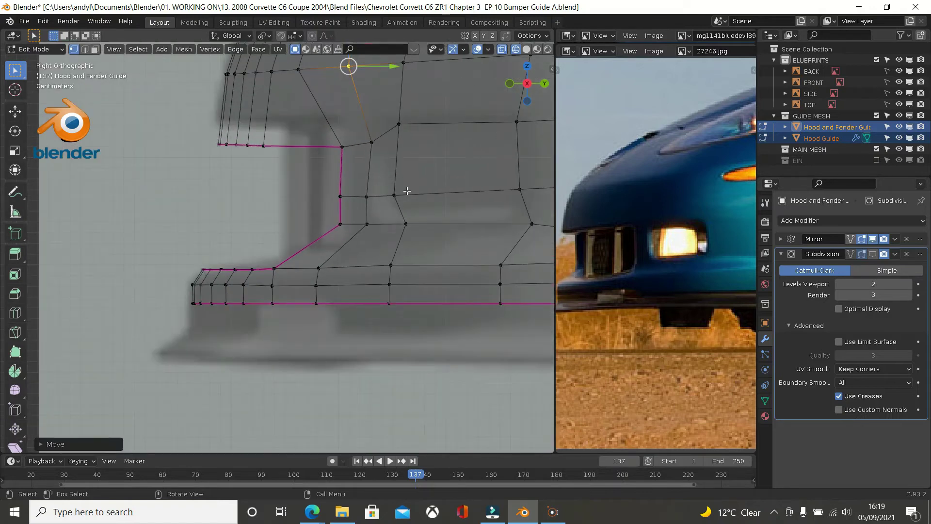
{"action": "left_click", "coordinate": [407, 191]}
{"action": "scroll", "coordinate": [415, 180], "scroll_direction": "down", "scroll_amount": 3}
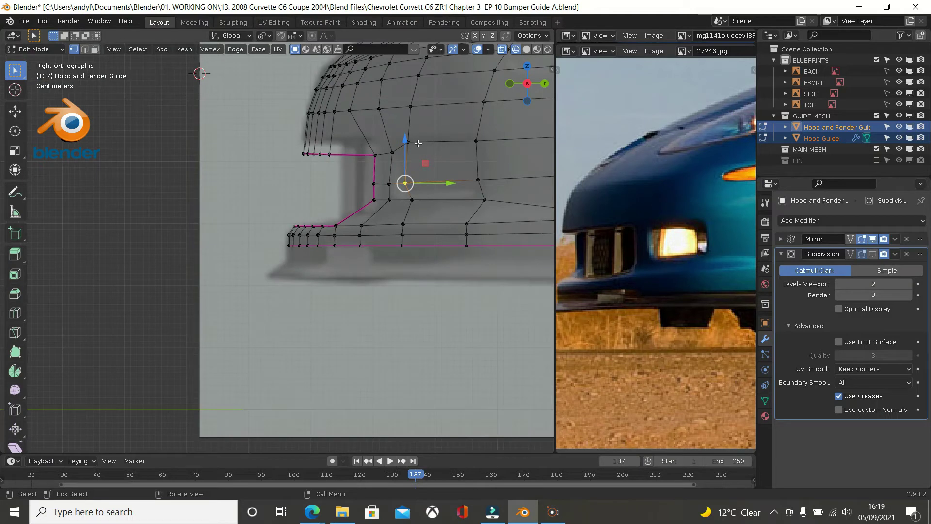
{"action": "left_click", "coordinate": [410, 143], "text": "shift"}
{"action": "left_click_drag", "start_coordinate": [438, 143], "coordinate": [443, 143]}
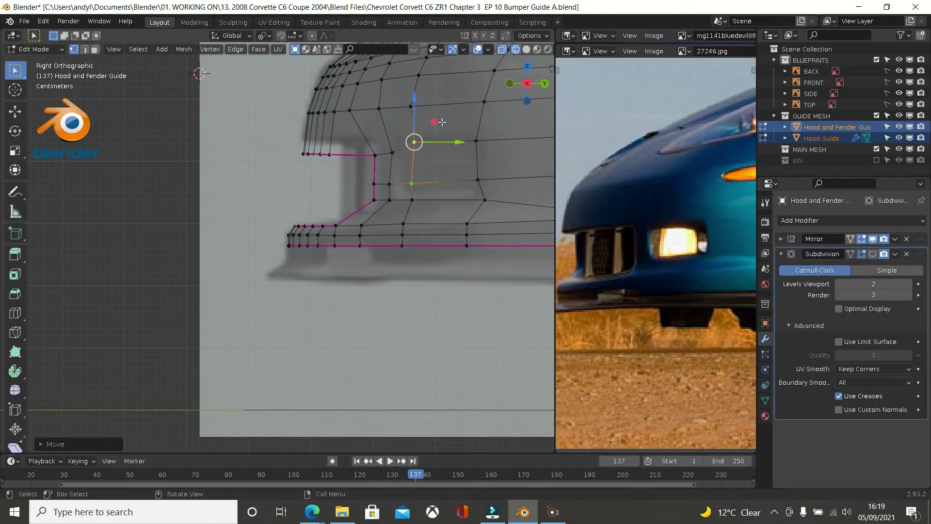
{"action": "scroll", "coordinate": [436, 130], "scroll_direction": "down", "scroll_amount": 1}
{"action": "scroll", "coordinate": [464, 182], "scroll_direction": "down", "scroll_amount": 1}
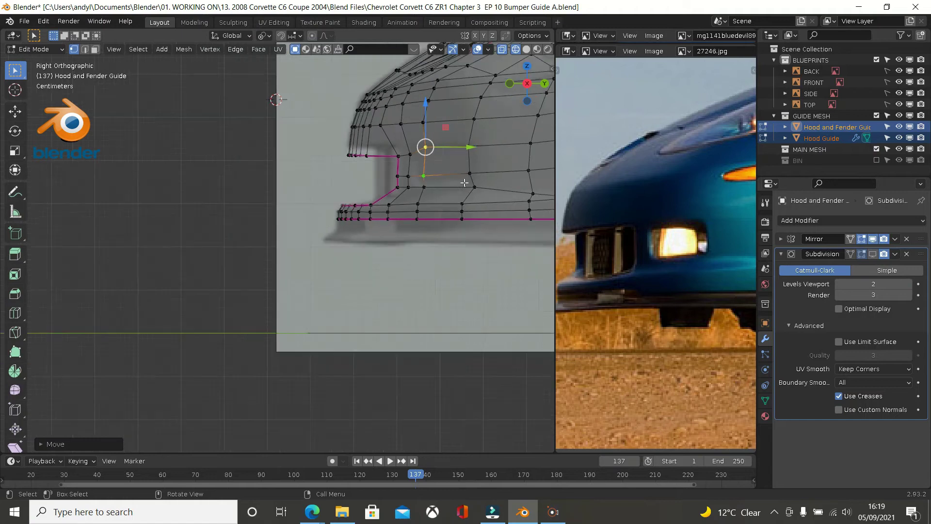
{"action": "scroll", "coordinate": [465, 184], "scroll_direction": "down", "scroll_amount": 2}
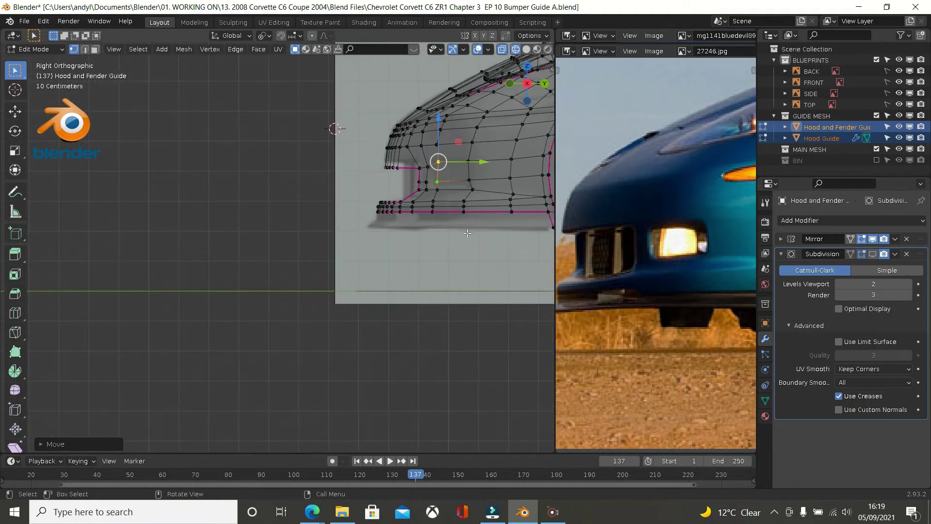
Step: Switch the viewport from wireframe to solid shading and view the bumper's side in perspective
{"action": "key", "text": "z"}
{"action": "left_click", "coordinate": [543, 234]}
{"action": "mouse_move", "coordinate": [462, 231]}
{"action": "middle_mouse_down"}
{"action": "mouse_move", "coordinate": [544, 249]}
{"action": "mouse_move", "coordinate": [534, 272]}
{"action": "mouse_move", "coordinate": [472, 276]}
{"action": "mouse_move", "coordinate": [453, 267]}
{"action": "mouse_move", "coordinate": [505, 266]}
{"action": "mouse_move", "coordinate": [426, 249]}
{"action": "mouse_move", "coordinate": [536, 249]}
{"action": "mouse_move", "coordinate": [512, 251]}
{"action": "mouse_move", "coordinate": [526, 251]}
{"action": "middle_mouse_up"}
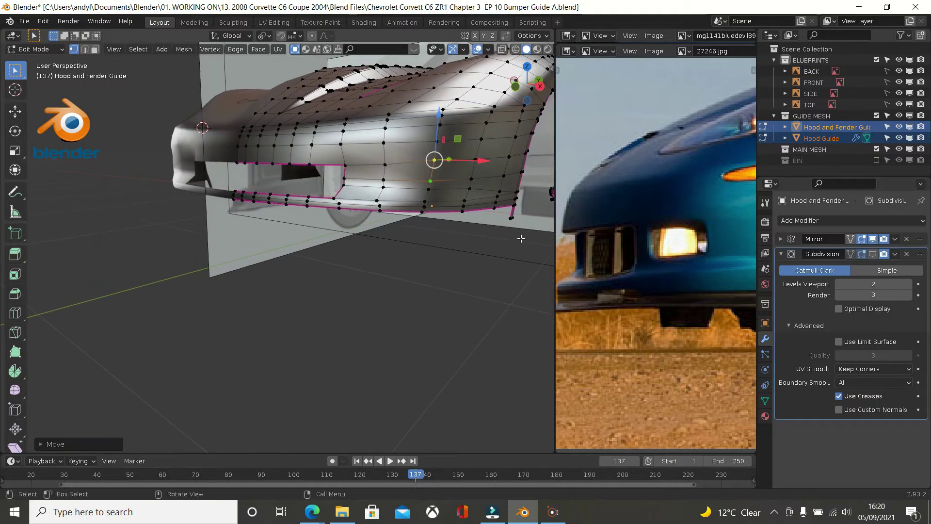
{"action": "middle_click_drag", "start_coordinate": [463, 205], "coordinate": [356, 189]}
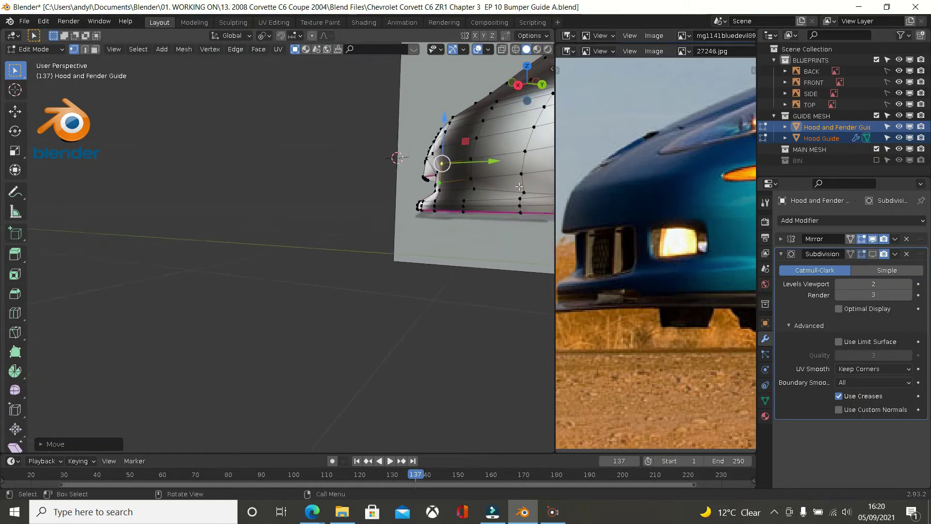
Step: Try to move the lower side vertex near the bumper's wheel-arch edge slightly forward along Y
{"action": "left_click", "coordinate": [524, 192]}
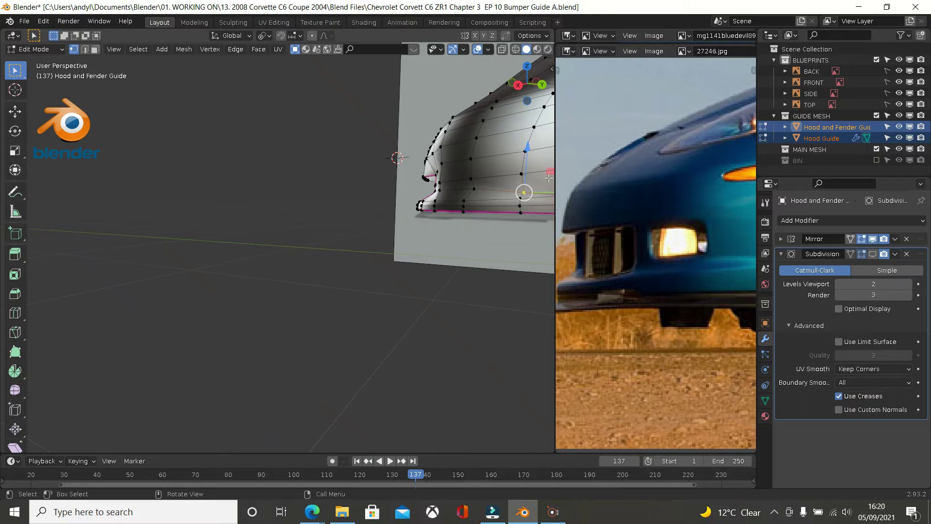
{"action": "scroll", "coordinate": [541, 191], "scroll_direction": "up", "scroll_amount": 3}
{"action": "left_click_drag", "start_coordinate": [546, 199], "coordinate": [542, 201]}
{"action": "middle_click_drag", "start_coordinate": [435, 254], "coordinate": [524, 275]}
Step: Turn on the Subdivision modifier's viewport display and undo the last vertex move
{"action": "key", "text": "Tab"}
{"action": "key", "text": "Tab"}
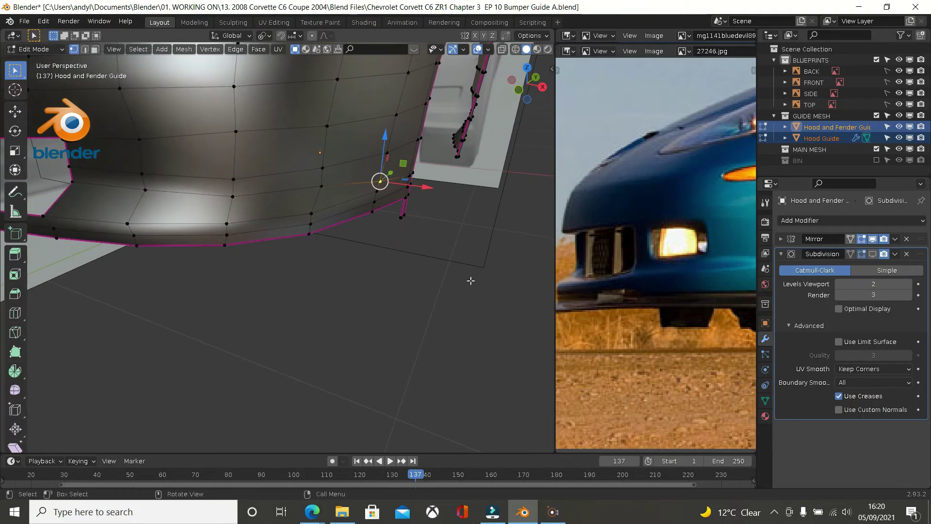
{"action": "key", "text": "Tab"}
{"action": "key", "text": "Tab"}
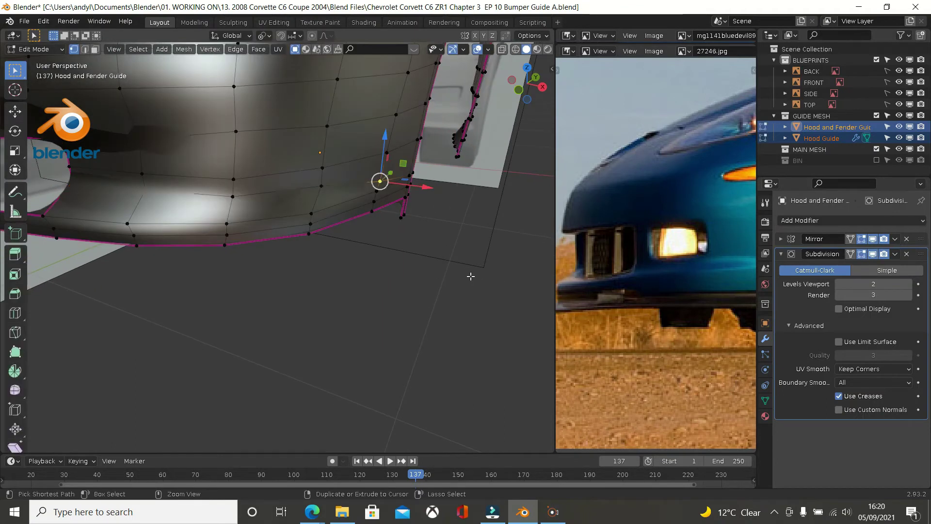
{"action": "key", "text": "ctrl+z"}
{"action": "key", "text": "ctrl+z"}
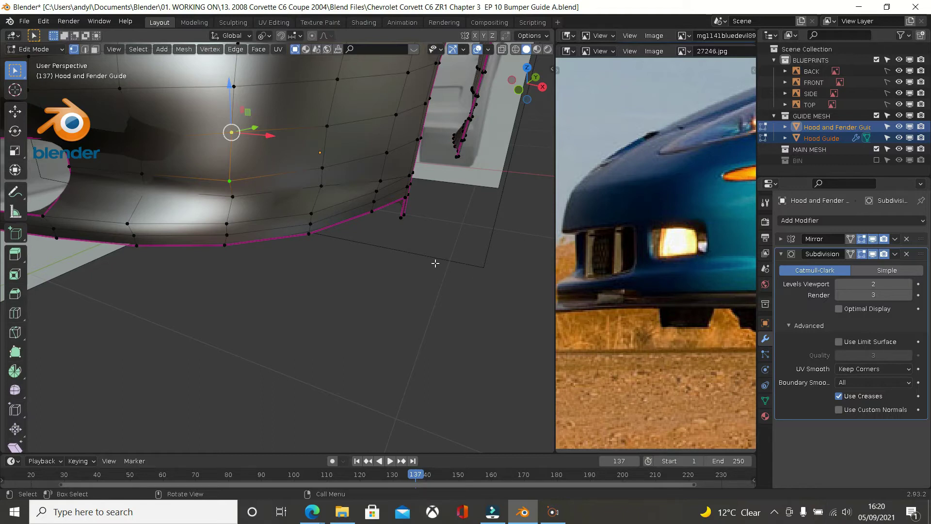
Step: Move the lower of the two middle vertices in the column behind the grille opening about 0.007 m rearward along Y
{"action": "left_click", "coordinate": [230, 180]}
{"action": "middle_click_drag", "start_coordinate": [231, 180], "coordinate": [232, 178]}
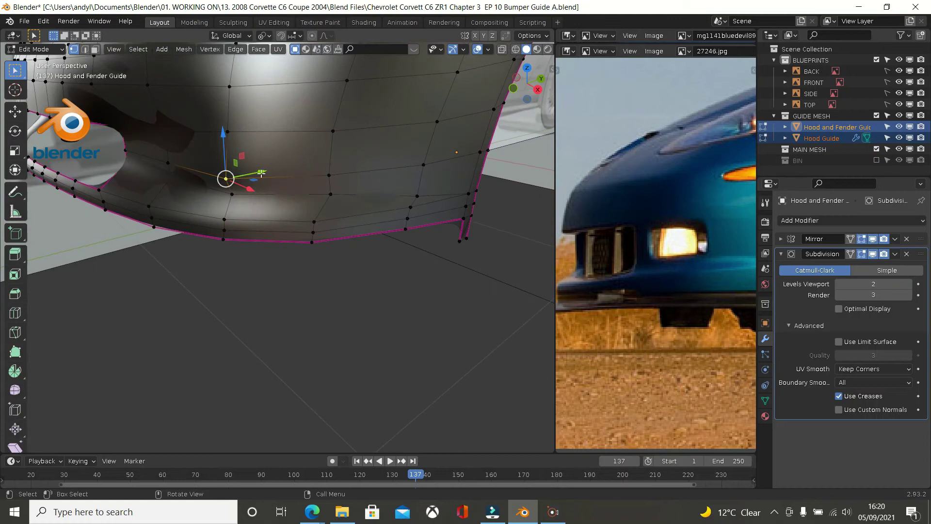
{"action": "key", "text": "g"}
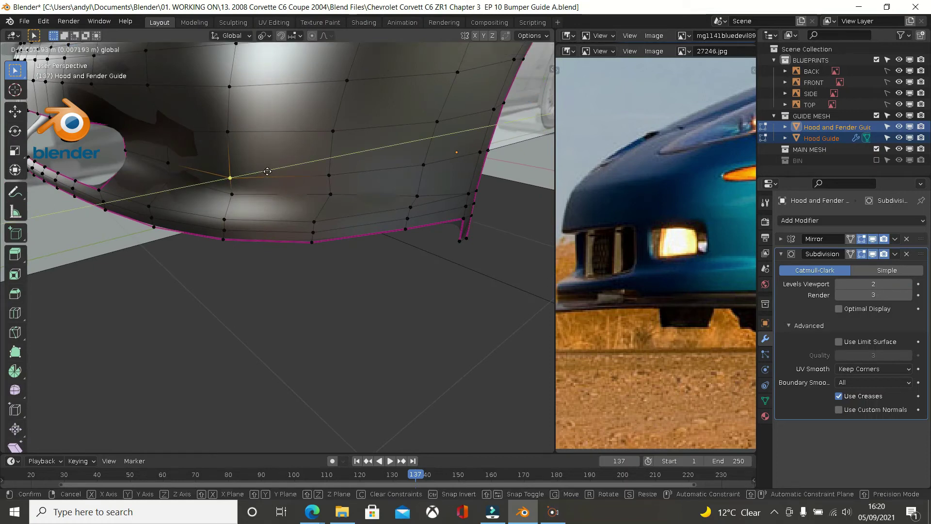
{"action": "left_click_drag", "start_coordinate": [268, 172], "coordinate": [267, 172]}
{"action": "scroll", "coordinate": [267, 171], "scroll_direction": "down", "scroll_amount": 1}
{"action": "mouse_move", "coordinate": [268, 171]}
{"action": "middle_mouse_down"}
{"action": "mouse_move", "coordinate": [252, 149]}
{"action": "mouse_move", "coordinate": [196, 141]}
{"action": "mouse_move", "coordinate": [266, 162]}
{"action": "middle_mouse_up"}
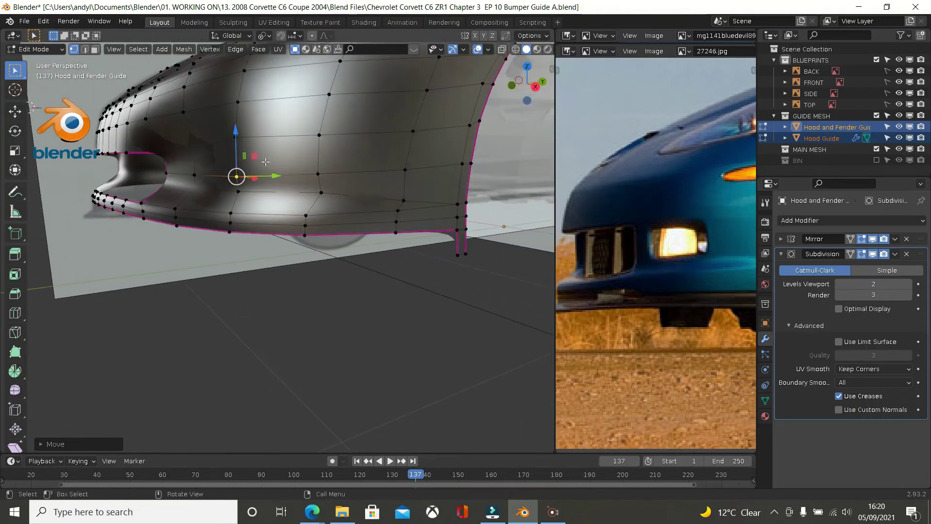
Step: Bevel the three-vertex edge path above the lower lip, running back toward the wheel arch, with one segment and a width of about 0.004 m
{"action": "left_click", "coordinate": [321, 192]}
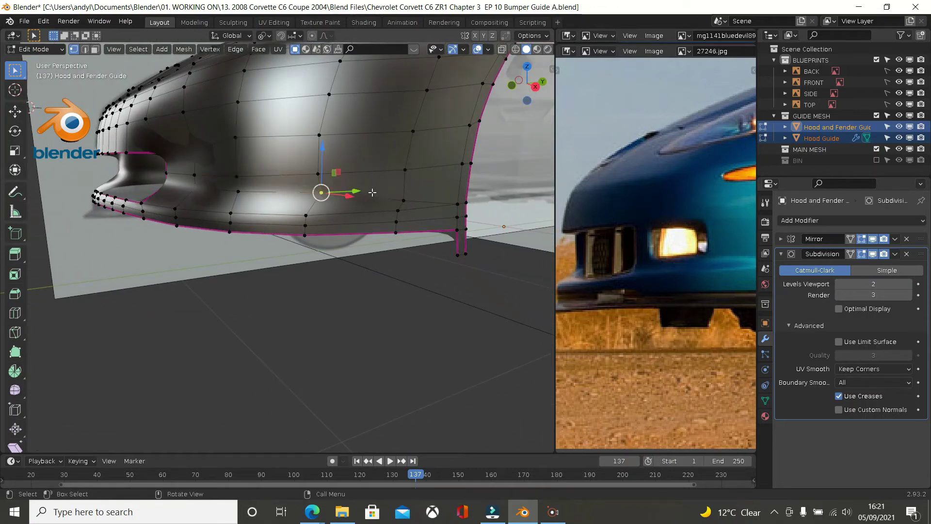
{"action": "left_click", "coordinate": [454, 200], "text": "ctrl"}
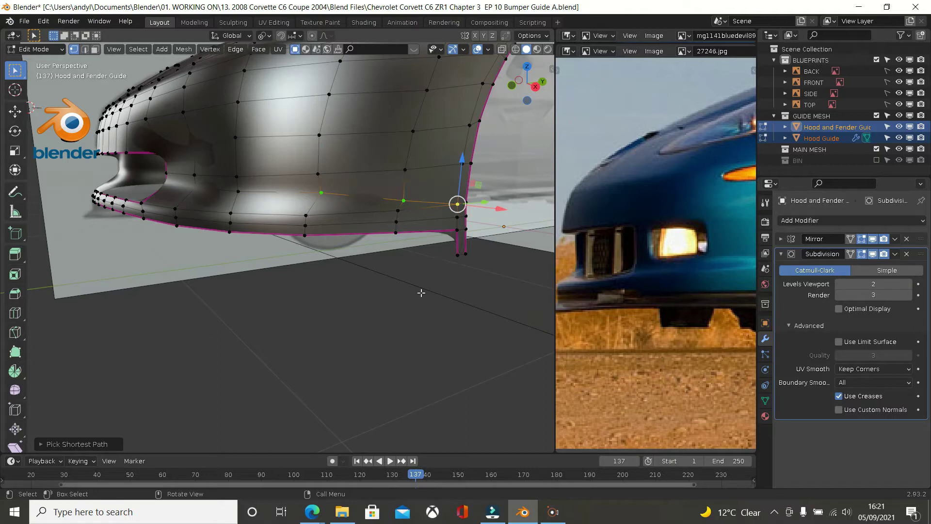
{"action": "key", "text": "ctrl+b"}
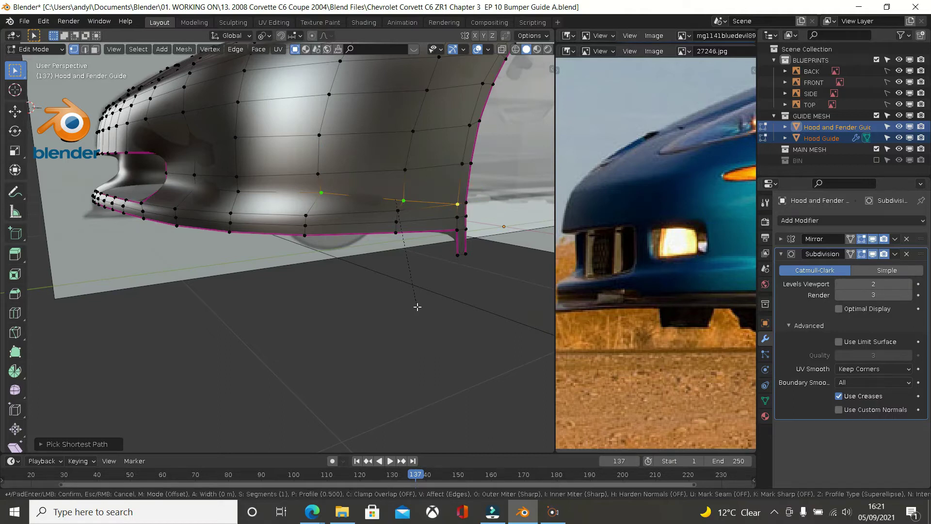
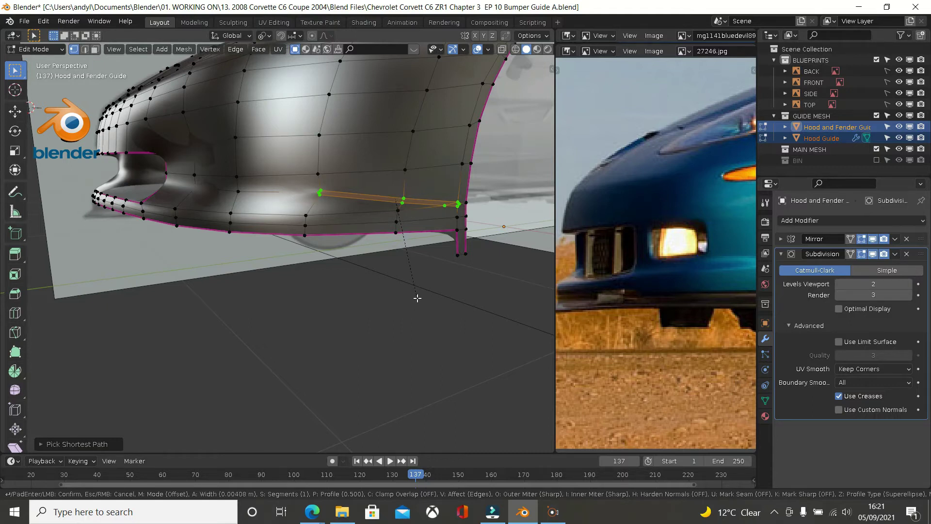
{"action": "left_click", "coordinate": [417, 298]}
{"action": "scroll", "coordinate": [409, 271], "scroll_direction": "up", "scroll_amount": 5}
{"action": "middle_click_drag", "start_coordinate": [357, 224], "coordinate": [313, 214]}
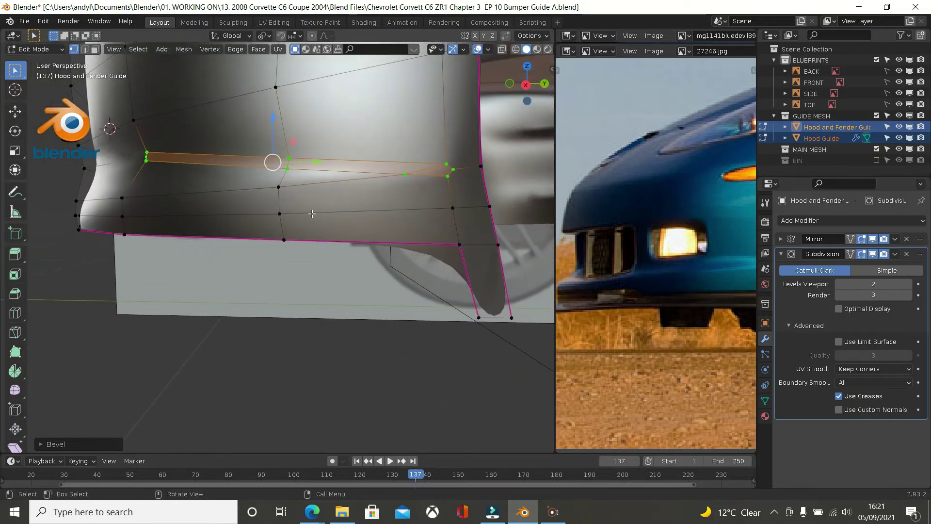
Step: Merge the four vertices at the bevel's wheel-arch end at the last selected vertex so the strip tapers to a point
{"action": "left_click", "coordinate": [407, 176]}
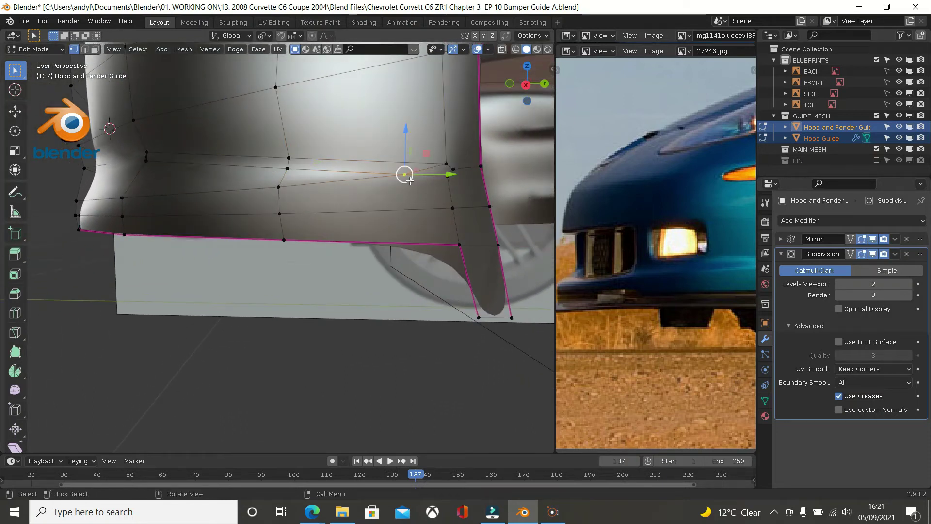
{"action": "left_click", "coordinate": [447, 160]}
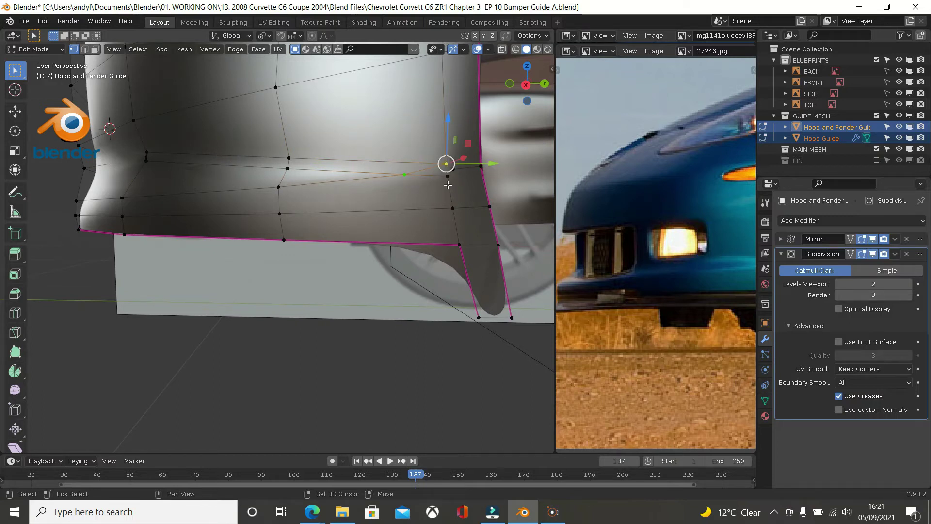
{"action": "left_click", "coordinate": [448, 182]}
{"action": "left_click", "coordinate": [454, 170], "text": "shift"}
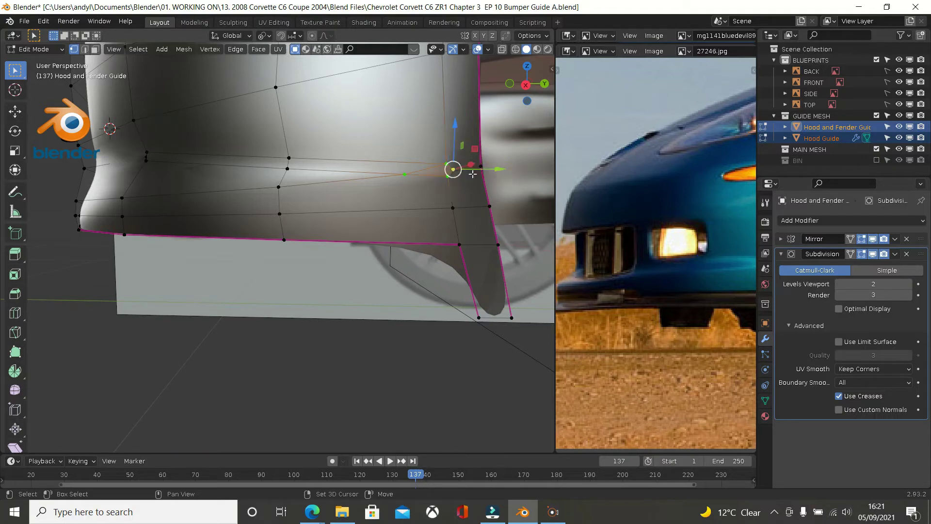
{"action": "left_click", "coordinate": [446, 166], "text": "shift"}
{"action": "left_click", "coordinate": [447, 181], "text": "shift"}
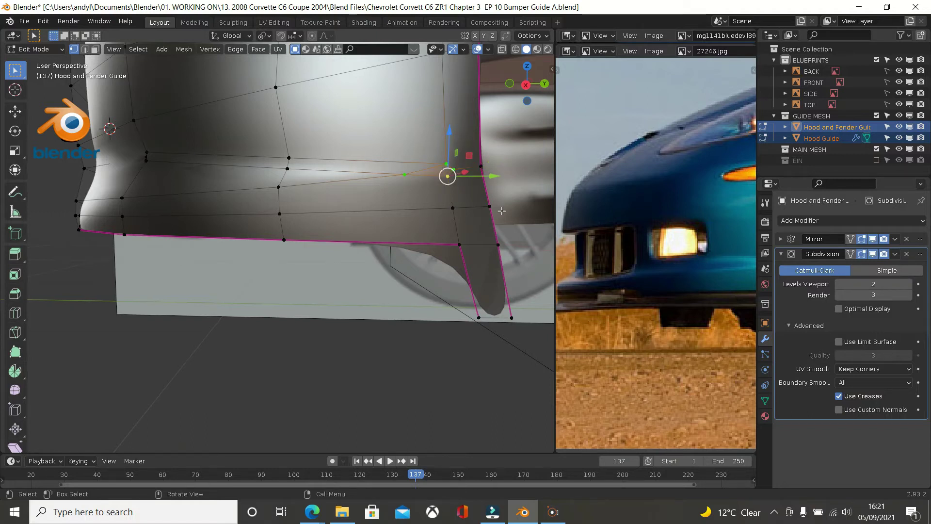
{"action": "key", "text": "m"}
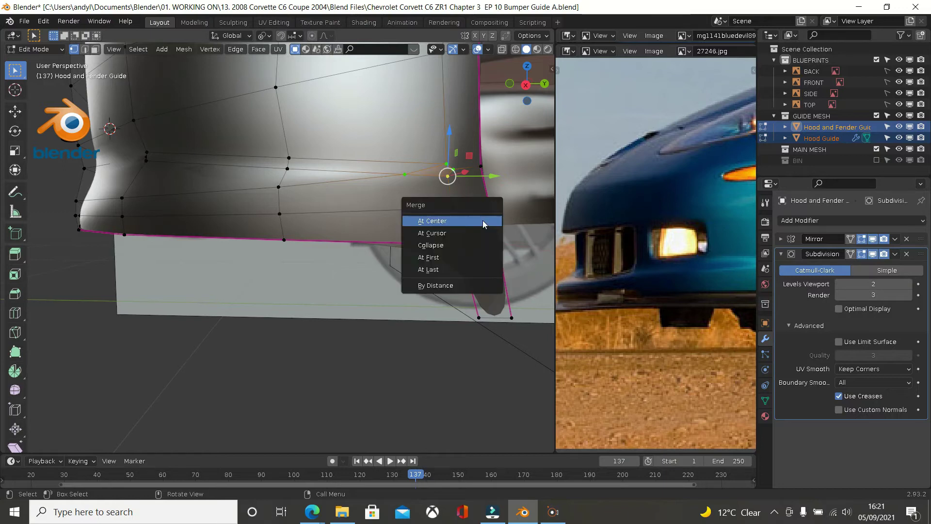
{"action": "left_click", "coordinate": [481, 270]}
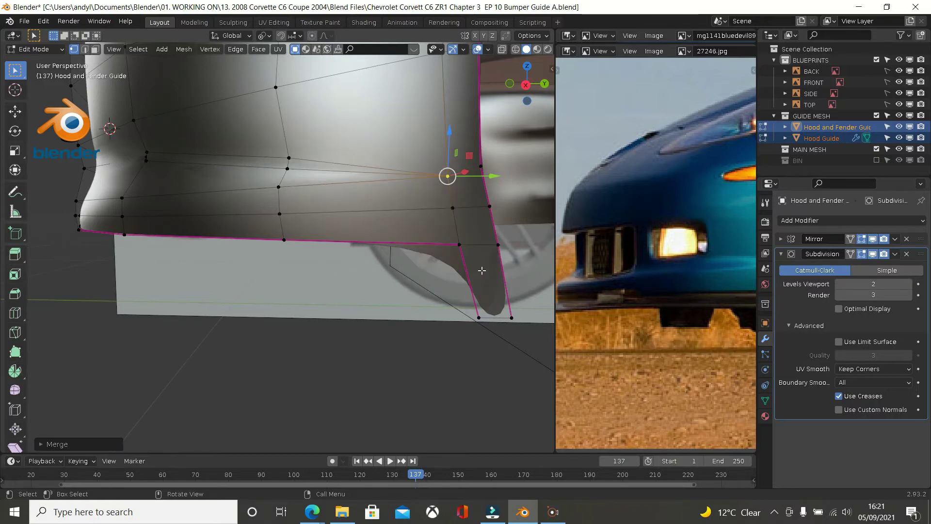
Step: Merge the upper two of the three vertices at the bevel's front end into one
{"action": "middle_click_drag", "start_coordinate": [470, 246], "coordinate": [507, 244]}
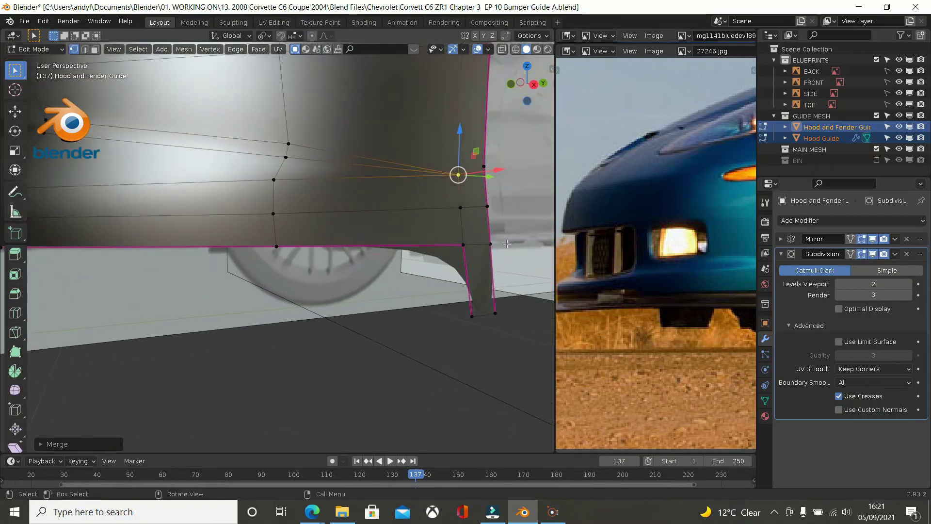
{"action": "scroll", "coordinate": [423, 234], "scroll_direction": "down", "scroll_amount": 2}
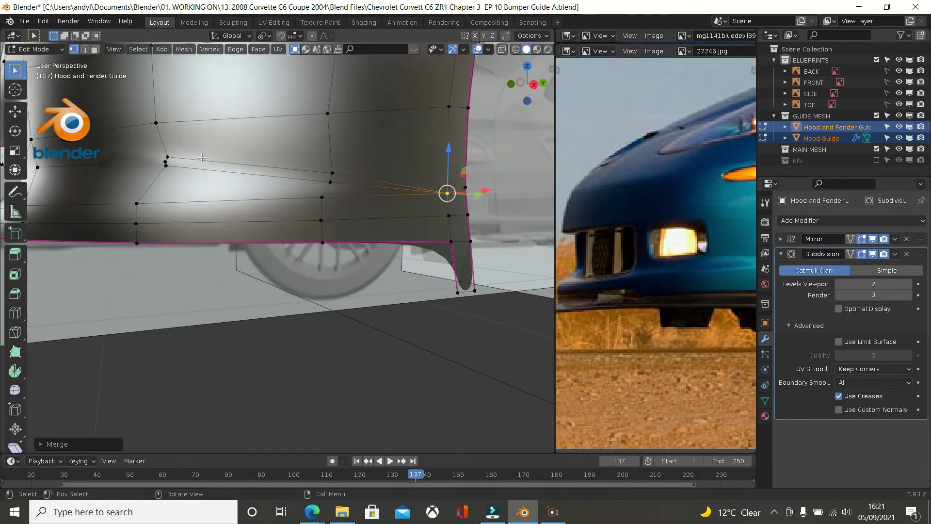
{"action": "scroll", "coordinate": [175, 155], "scroll_direction": "up", "scroll_amount": 1}
{"action": "scroll", "coordinate": [161, 161], "scroll_direction": "up", "scroll_amount": 1}
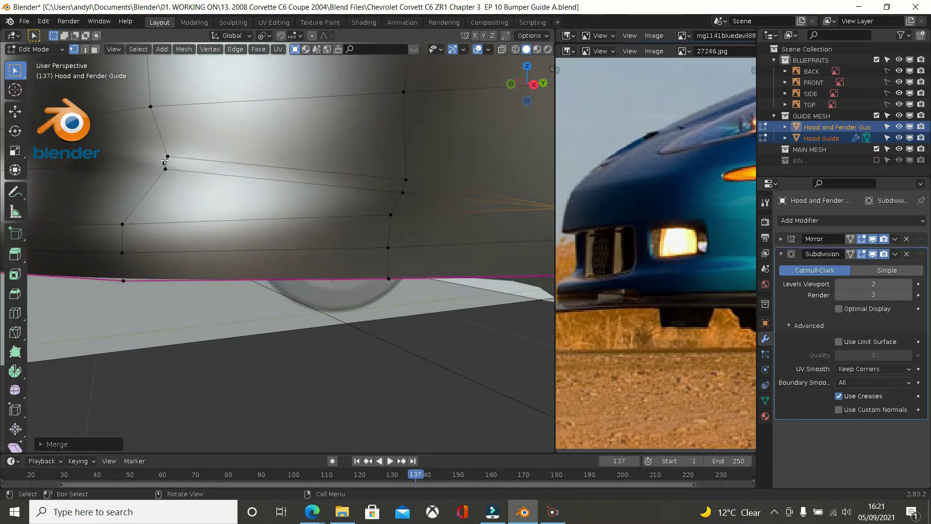
{"action": "left_click", "coordinate": [169, 156]}
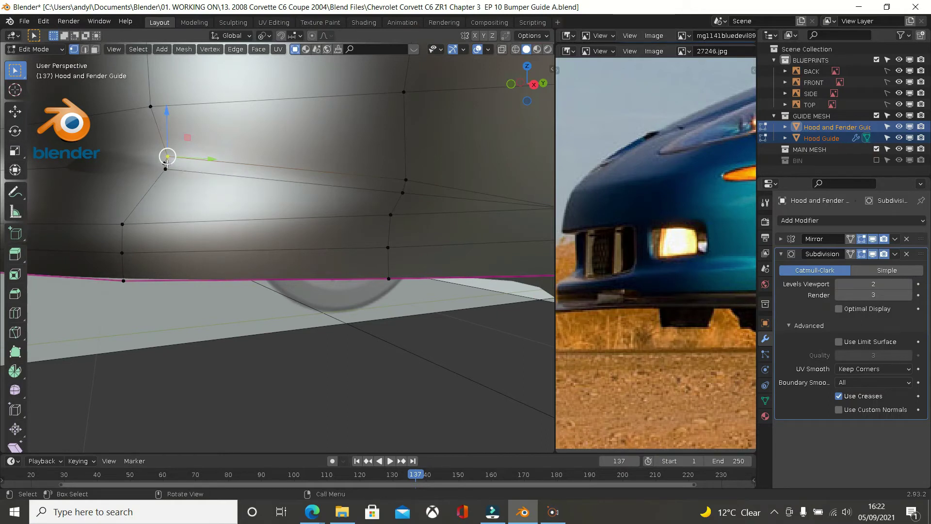
{"action": "left_click", "coordinate": [155, 163], "text": "shift"}
{"action": "key", "text": "m"}
{"action": "left_click", "coordinate": [229, 200]}
Step: Slide the upper vertex of the bevel's middle pair down toward the lower one by a factor of about 0.66
{"action": "middle_click_drag", "start_coordinate": [289, 184], "coordinate": [341, 180]}
{"action": "left_click", "coordinate": [408, 175]}
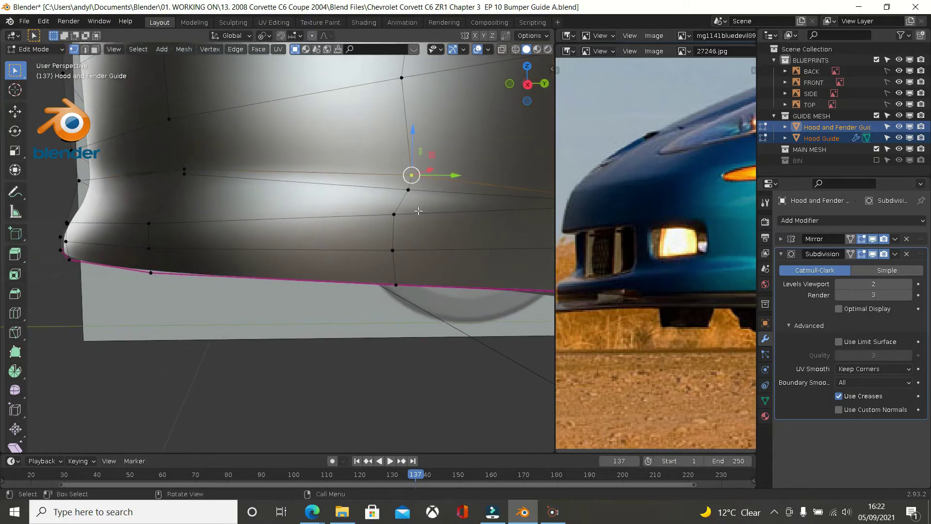
{"action": "key", "text": "shift+v"}
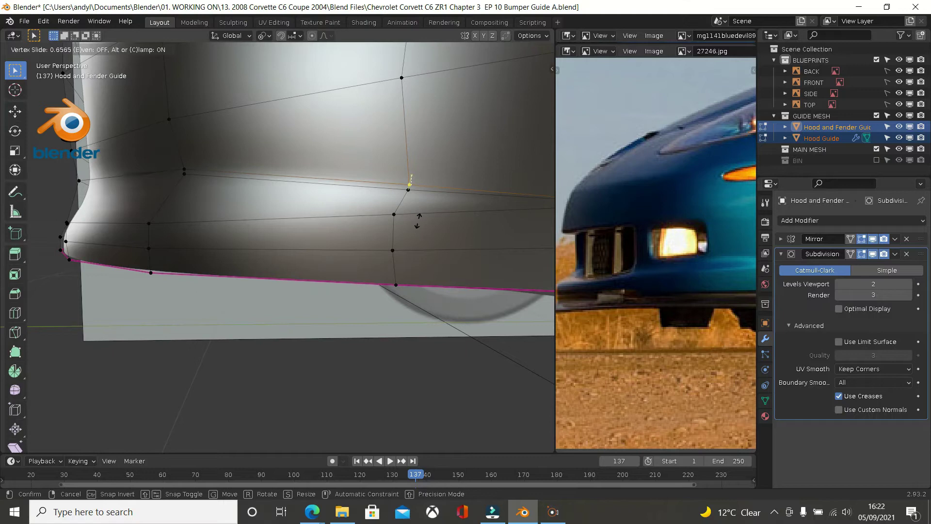
{"action": "left_click", "coordinate": [418, 221]}
{"action": "scroll", "coordinate": [446, 223], "scroll_direction": "down", "scroll_amount": 4}
{"action": "middle_click_drag", "start_coordinate": [446, 222], "coordinate": [351, 230]}
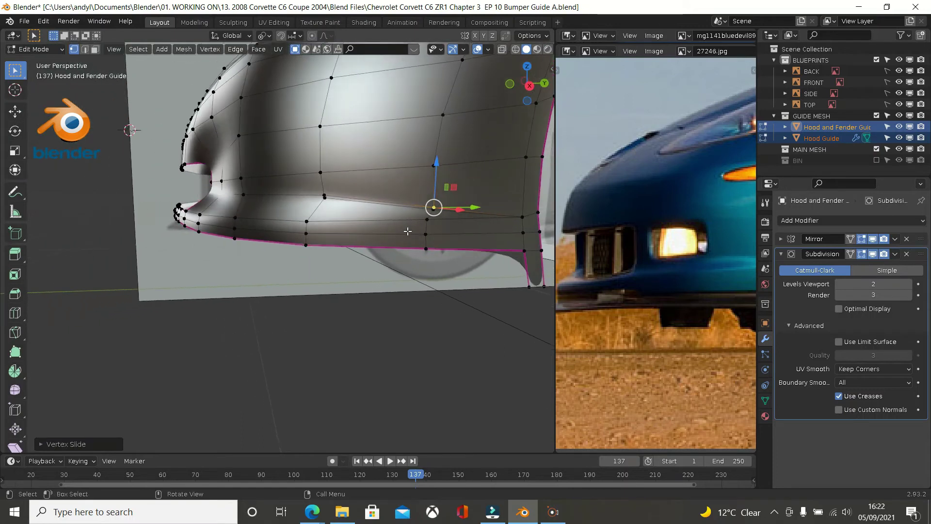
Step: Add a horizontal loop cut along the bumper's lower lip and compare the smoothed surface with the reference photo in Object Mode
{"action": "left_click", "coordinate": [306, 227], "text": "alt"}
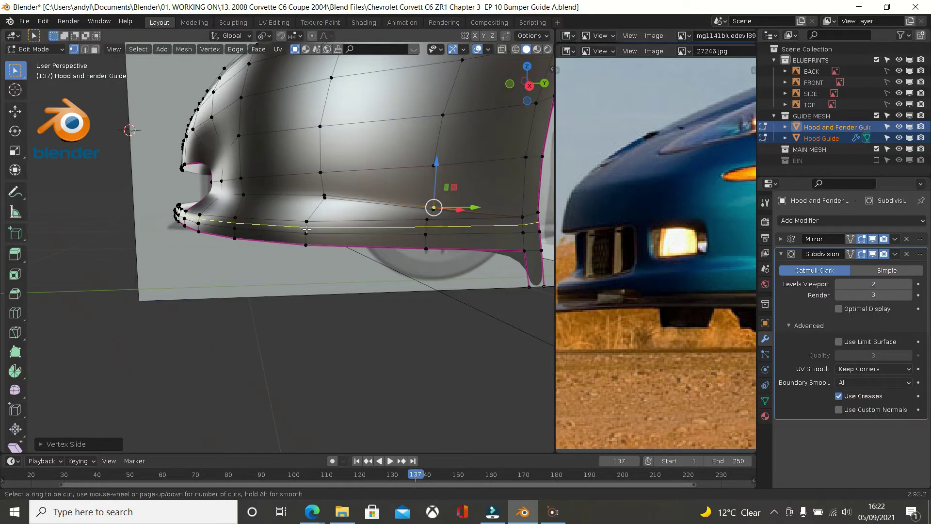
{"action": "left_click", "coordinate": [307, 228]}
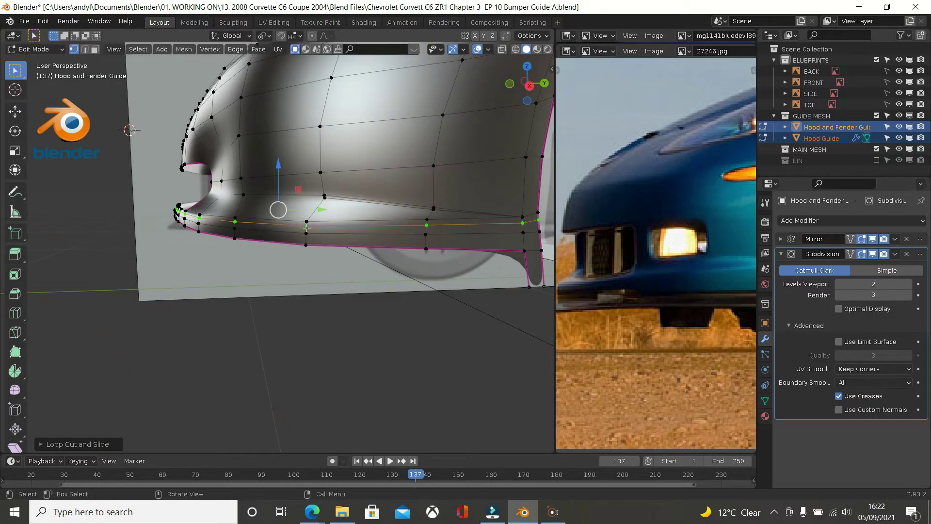
{"action": "key", "text": "Tab"}
{"action": "mouse_move", "coordinate": [429, 252]}
{"action": "middle_mouse_down"}
{"action": "mouse_move", "coordinate": [466, 235]}
{"action": "mouse_move", "coordinate": [508, 243]}
{"action": "mouse_move", "coordinate": [470, 274]}
{"action": "mouse_move", "coordinate": [386, 238]}
{"action": "mouse_move", "coordinate": [425, 246]}
{"action": "middle_mouse_up"}
{"action": "middle_click_drag", "start_coordinate": [674, 283], "coordinate": [601, 284]}
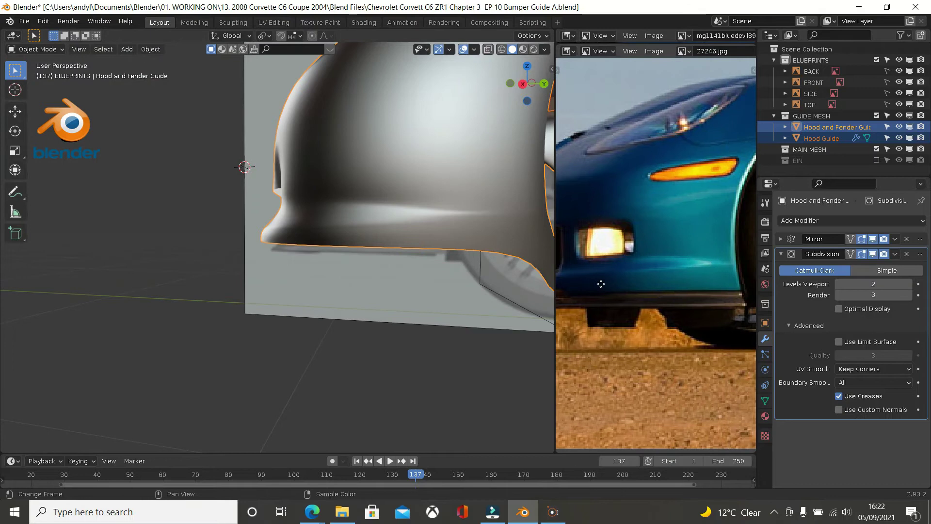
{"action": "scroll", "coordinate": [500, 258], "scroll_direction": "down", "scroll_amount": 1}
{"action": "middle_click_drag", "start_coordinate": [499, 258], "coordinate": [424, 226]}
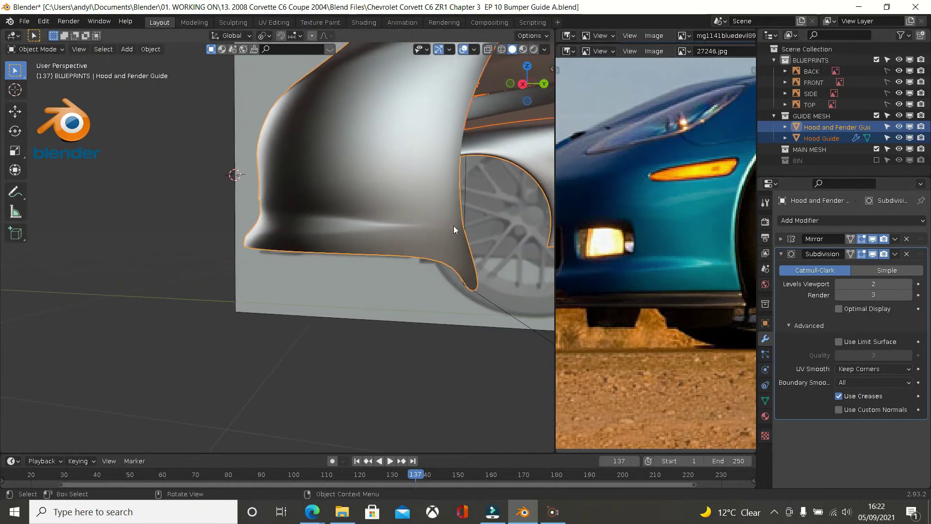
Step: Slide the two wheel-arch-end vertices of the new lower-lip loop up toward the crease
{"action": "key", "text": "Tab"}
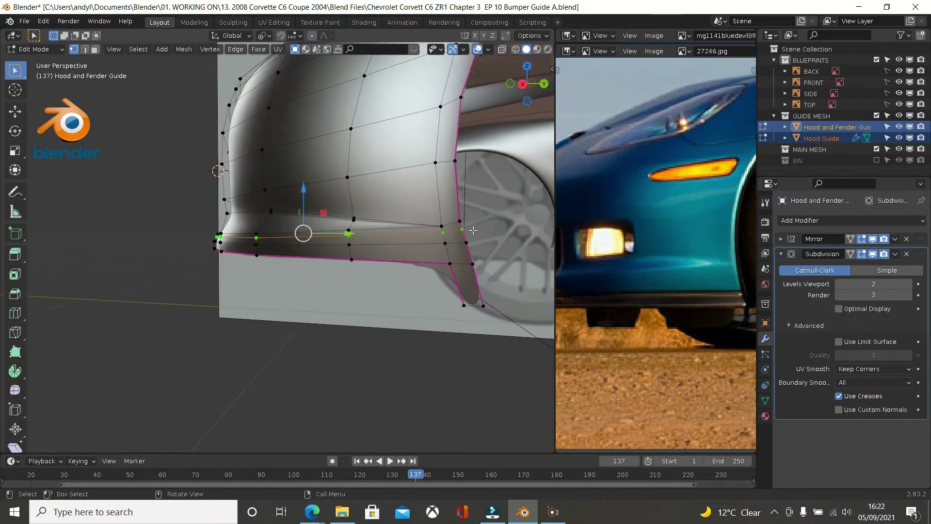
{"action": "scroll", "coordinate": [473, 230], "scroll_direction": "up", "scroll_amount": 2}
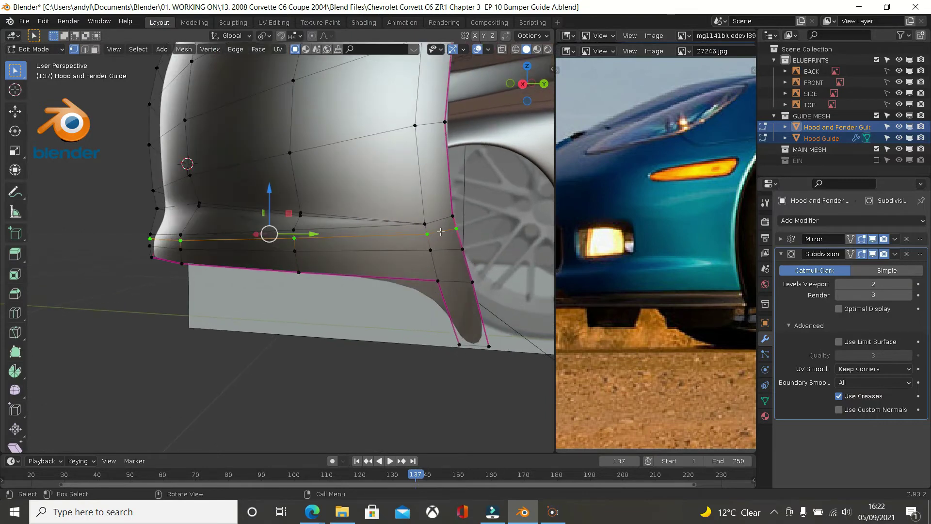
{"action": "left_click", "coordinate": [427, 235]}
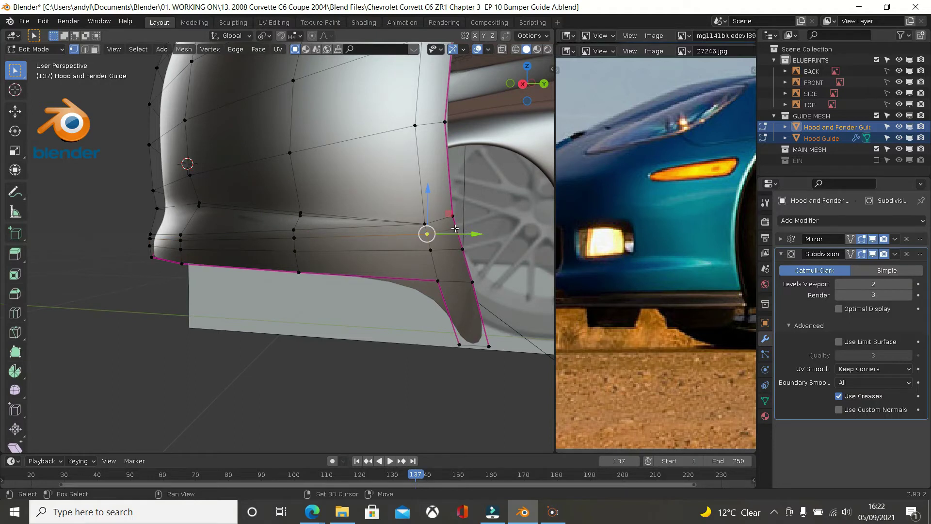
{"action": "left_click", "coordinate": [456, 228], "text": "shift"}
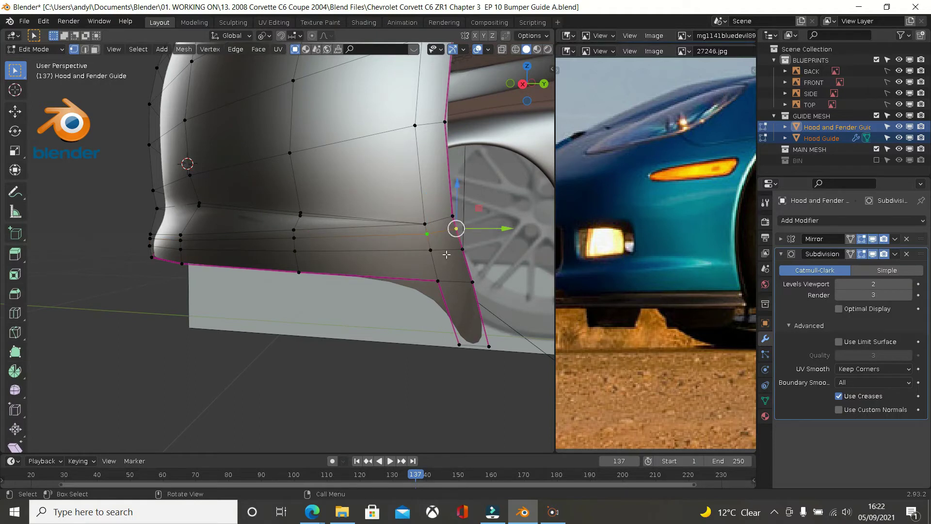
{"action": "key", "text": "g"}
{"action": "key", "text": "g"}
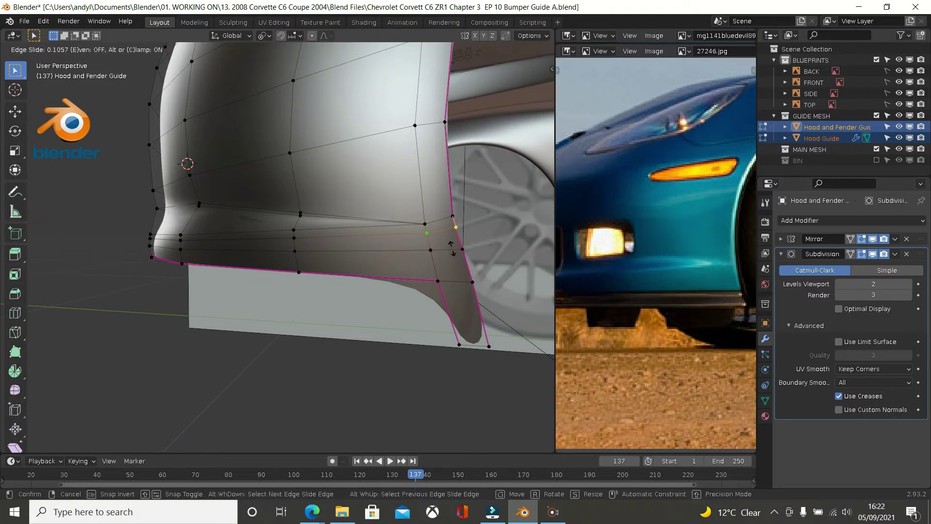
{"action": "left_click", "coordinate": [452, 239]}
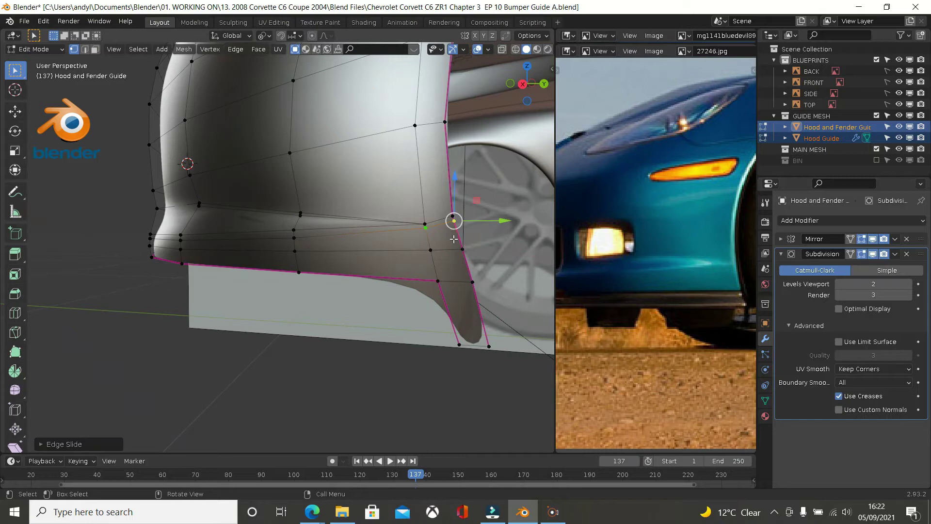
Step: Try merging the two close vertices on the wheel-arch edge at the last selected one and inspect the smoothed surface
{"action": "scroll", "coordinate": [435, 223], "scroll_direction": "up", "scroll_amount": 1}
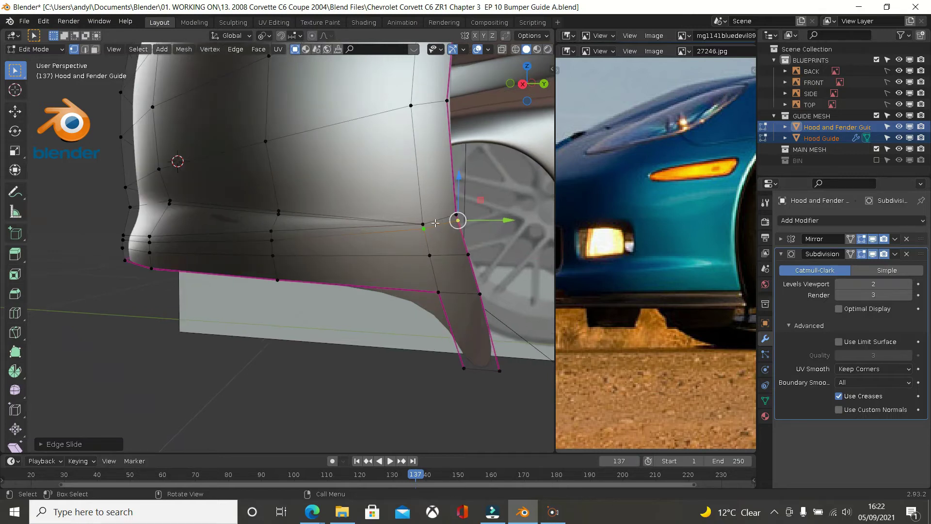
{"action": "scroll", "coordinate": [436, 223], "scroll_direction": "up", "scroll_amount": 1}
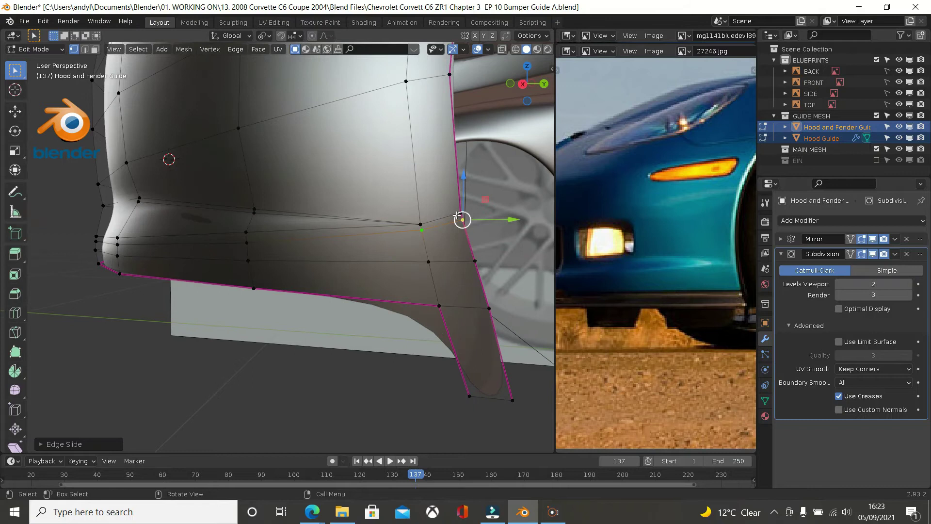
{"action": "left_click", "coordinate": [458, 228], "text": "shift"}
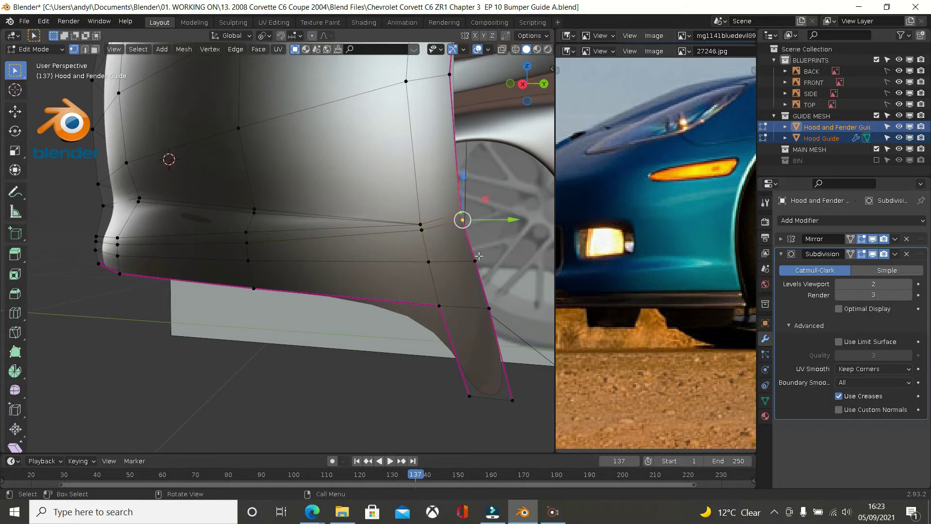
{"action": "key", "text": "m"}
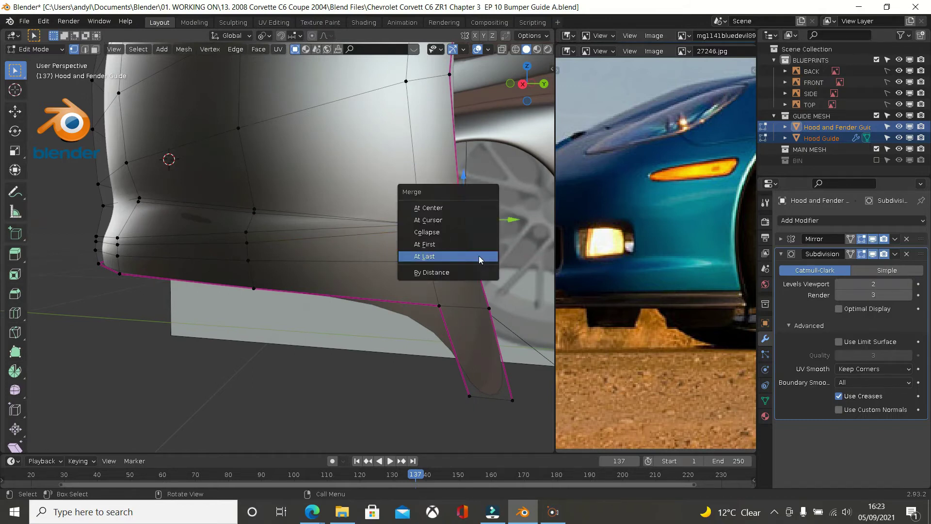
{"action": "left_click", "coordinate": [479, 255]}
{"action": "scroll", "coordinate": [472, 253], "scroll_direction": "down", "scroll_amount": 1}
{"action": "middle_click_drag", "start_coordinate": [472, 252], "coordinate": [385, 278]}
{"action": "key", "text": "Tab"}
{"action": "key", "text": "Tab"}
{"action": "key", "text": "Tab"}
{"action": "key", "text": "Tab"}
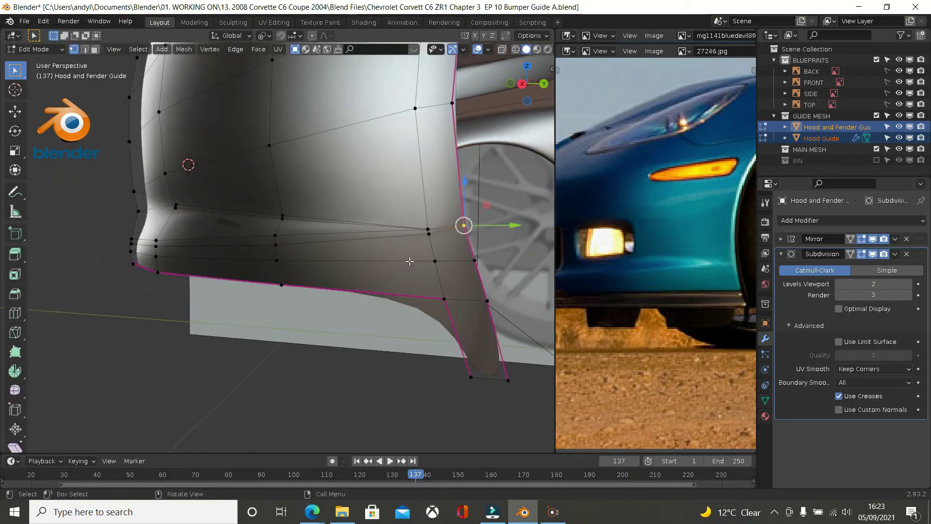
Step: Try merging the two close crease vertices just in front of the wheel-arch edge and inspect the result in Object Mode
{"action": "scroll", "coordinate": [432, 256], "scroll_direction": "up", "scroll_amount": 1}
{"action": "middle_click_drag", "start_coordinate": [432, 255], "coordinate": [425, 249]}
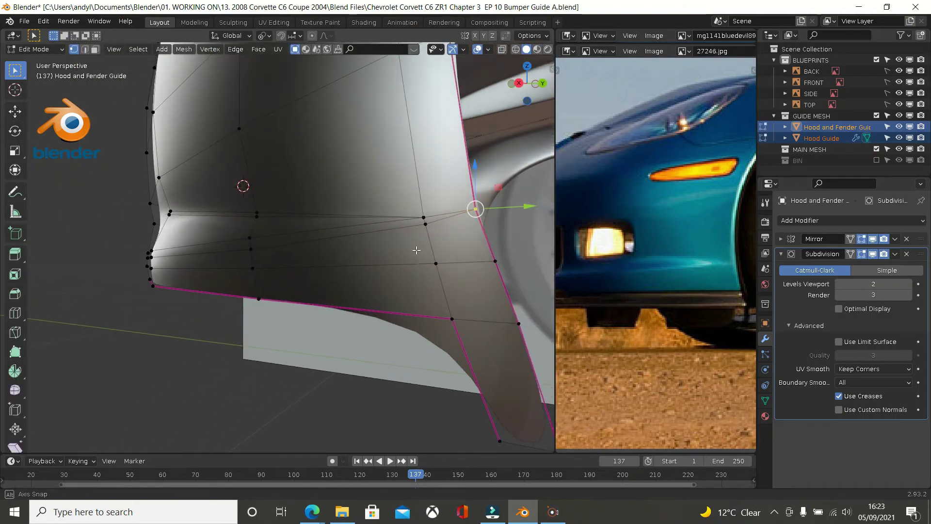
{"action": "left_click", "coordinate": [425, 222]}
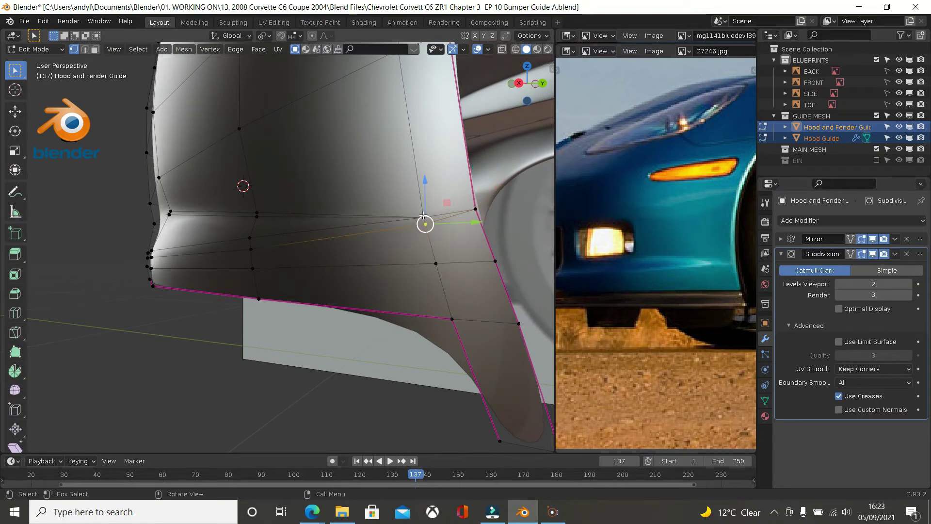
{"action": "left_click", "coordinate": [423, 216], "text": "shift"}
{"action": "key", "text": "m"}
{"action": "left_click", "coordinate": [435, 277]}
{"action": "mouse_move", "coordinate": [458, 269]}
{"action": "middle_mouse_down"}
{"action": "mouse_move", "coordinate": [477, 269]}
{"action": "mouse_move", "coordinate": [448, 268]}
{"action": "mouse_move", "coordinate": [463, 268]}
{"action": "middle_mouse_up"}
{"action": "key", "text": "Tab"}
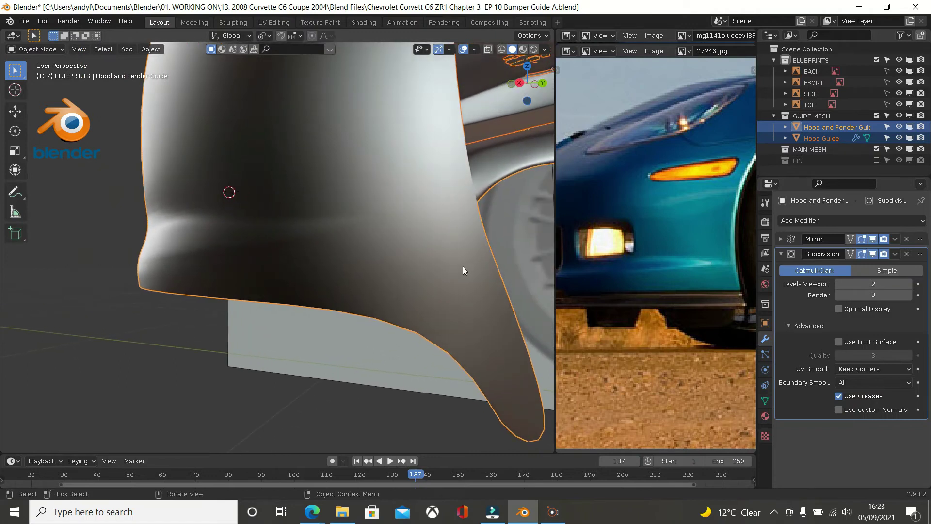
{"action": "key", "text": "Tab"}
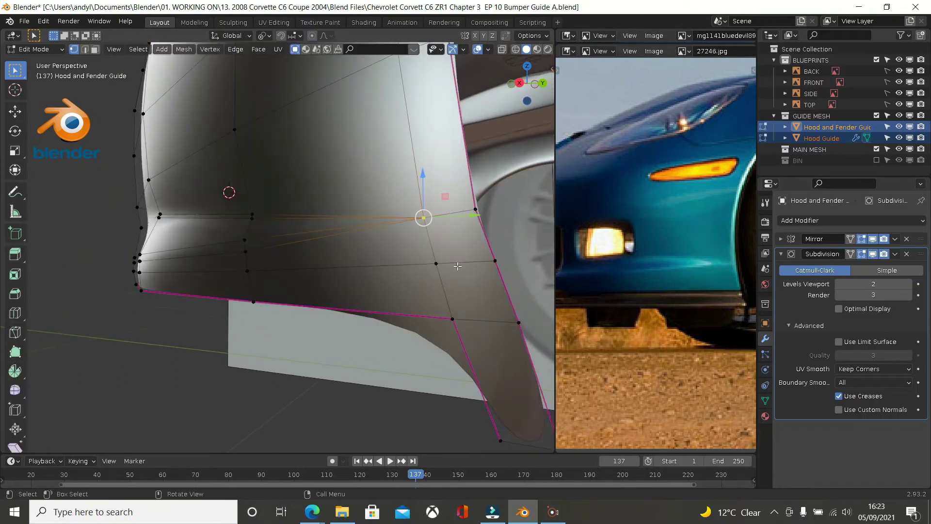
{"action": "key", "text": "Tab"}
{"action": "key", "text": "Tab"}
Step: Undo both vertex merges at the crease's wheel-arch end
{"action": "key", "text": "ctrl+z"}
{"action": "key", "text": "ctrl+z"}
{"action": "key", "text": "ctrl+z"}
{"action": "key", "text": "ctrl+z"}
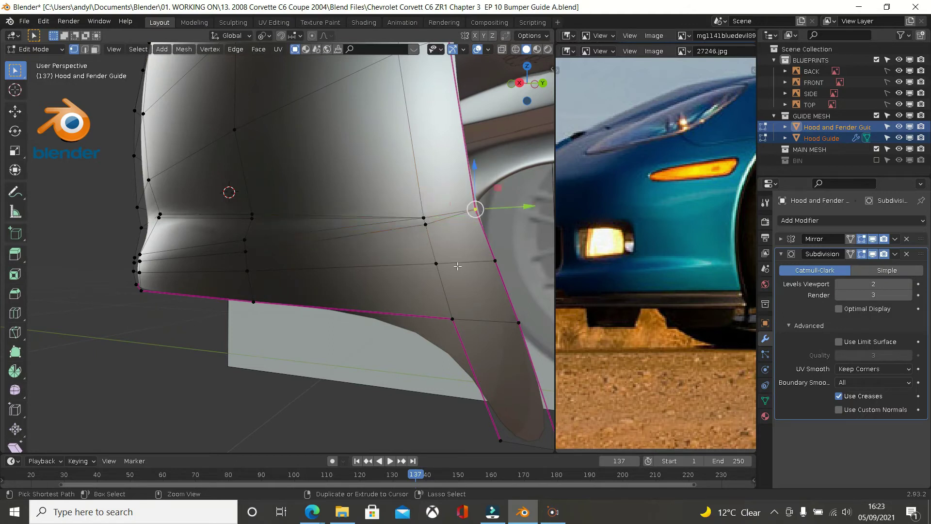
{"action": "key", "text": "ctrl+z"}
{"action": "key", "text": "ctrl+z"}
{"action": "key", "text": "ctrl+z"}
{"action": "key", "text": "ctrl+z"}
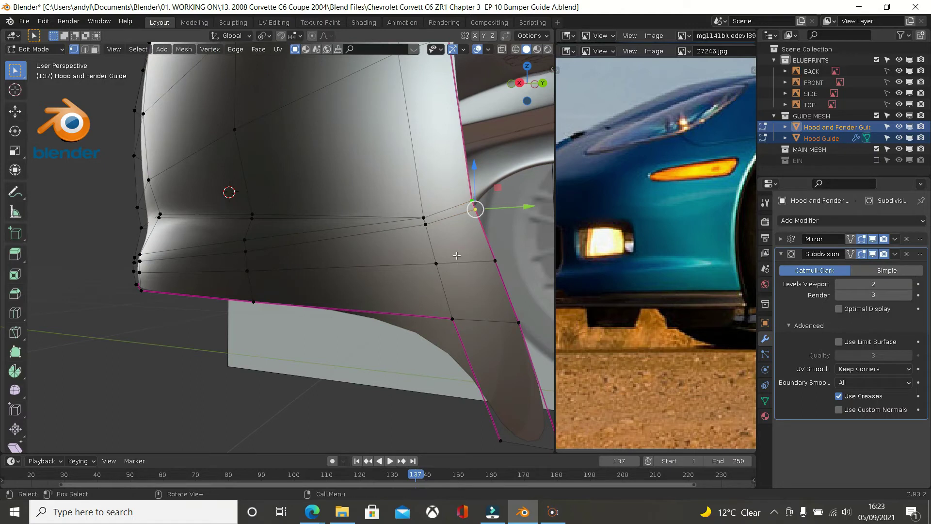
Step: Dissolve the upper crease edge between the middle vertex and the vertex in front of the wheel-arch edge
{"action": "middle_click_drag", "start_coordinate": [457, 244], "coordinate": [494, 242]}
{"action": "middle_click_drag", "start_coordinate": [418, 217], "coordinate": [390, 222]}
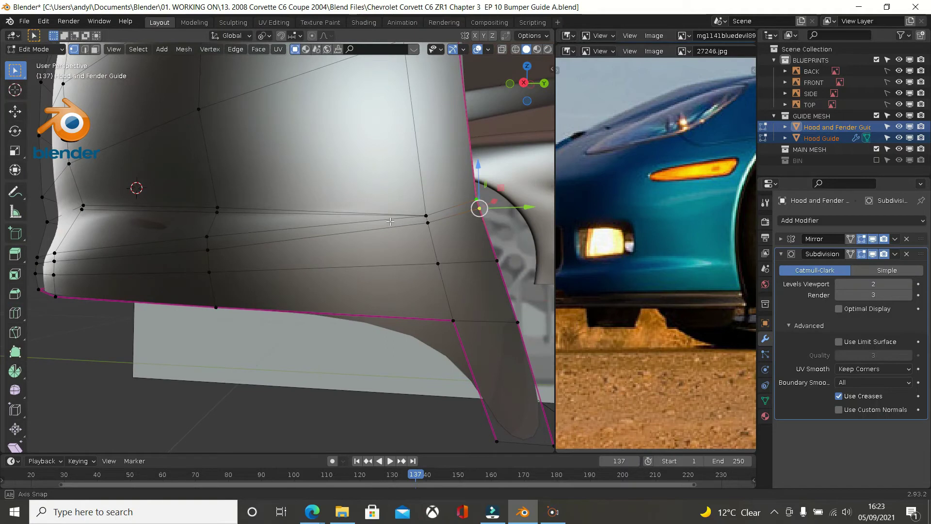
{"action": "left_click", "coordinate": [430, 215]}
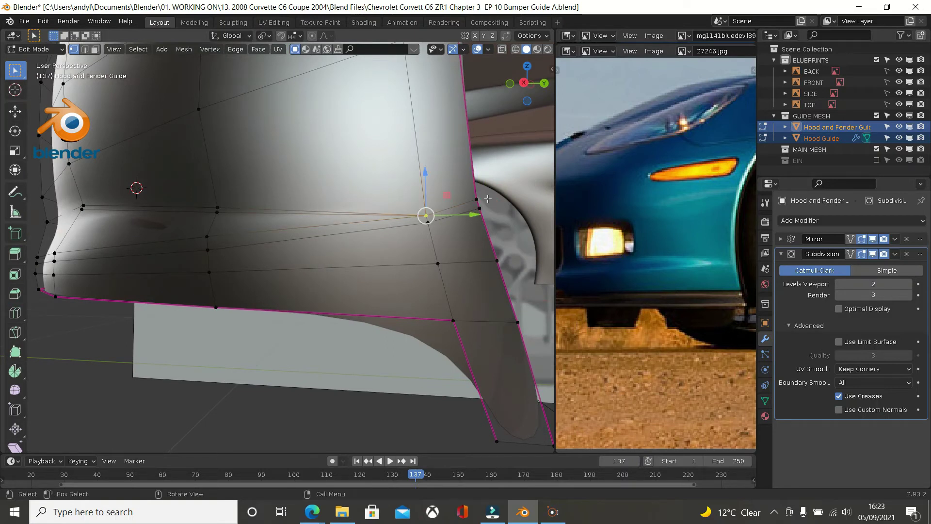
{"action": "middle_click_drag", "start_coordinate": [283, 206], "coordinate": [298, 210]}
{"action": "left_click", "coordinate": [210, 203]}
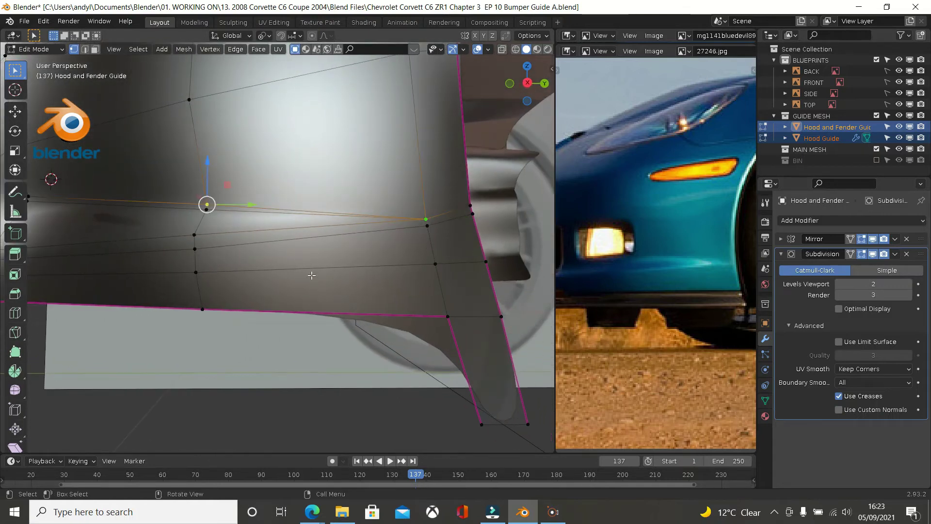
{"action": "key", "text": "x"}
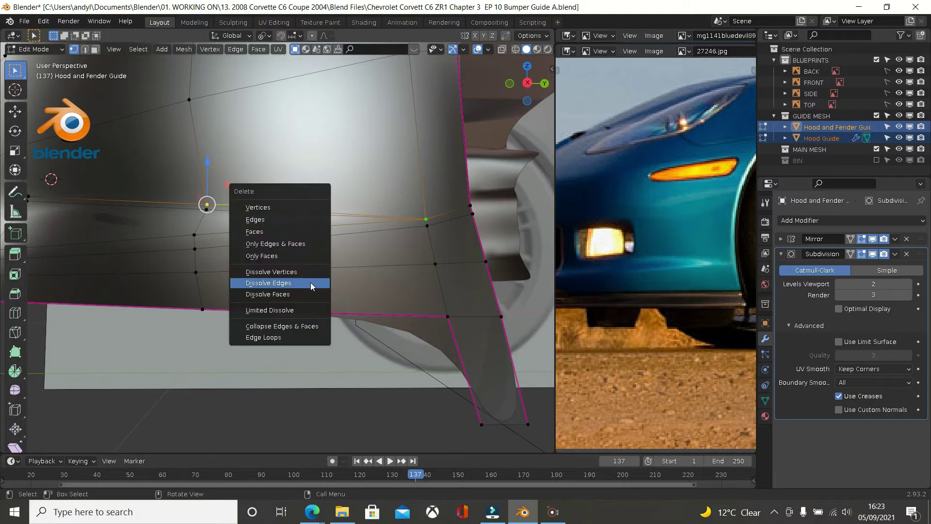
{"action": "left_click", "coordinate": [311, 283]}
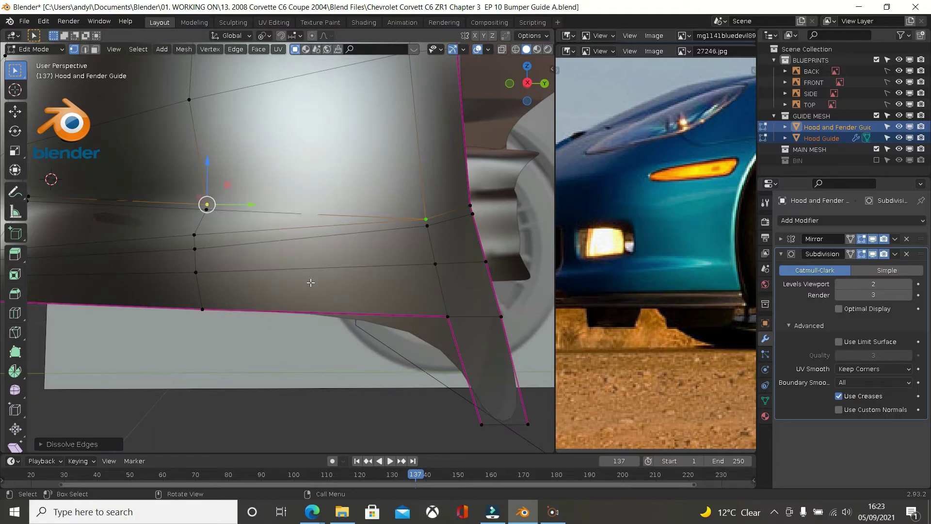
Step: Connect the upper wheel-arch edge vertex to the crease's upper middle vertex with a new edge path across the faces
{"action": "middle_click_drag", "start_coordinate": [316, 262], "coordinate": [308, 259]}
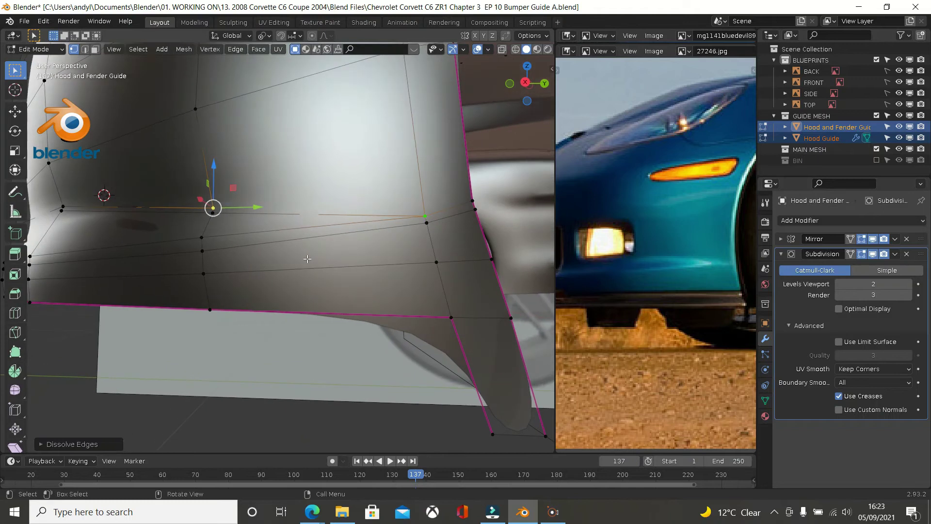
{"action": "left_click", "coordinate": [469, 205]}
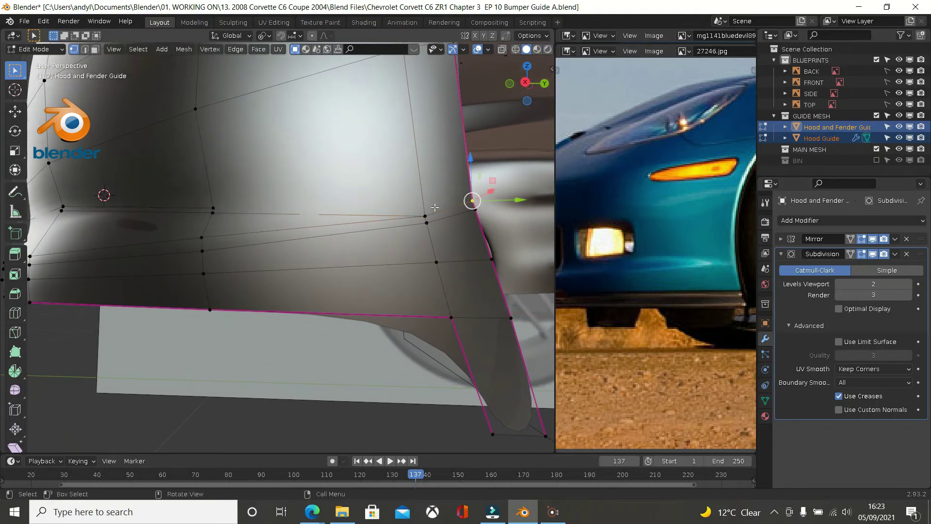
{"action": "left_click", "coordinate": [217, 207], "text": "shift"}
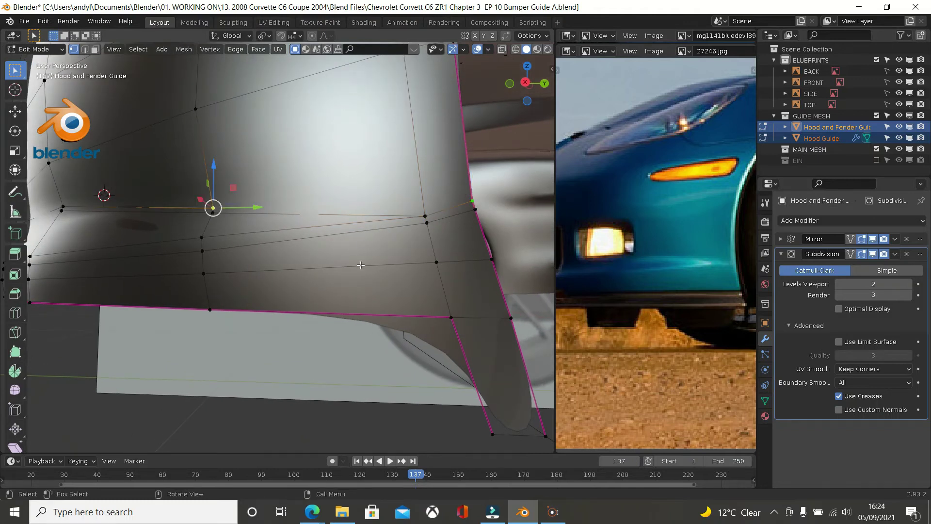
{"action": "key", "text": "j"}
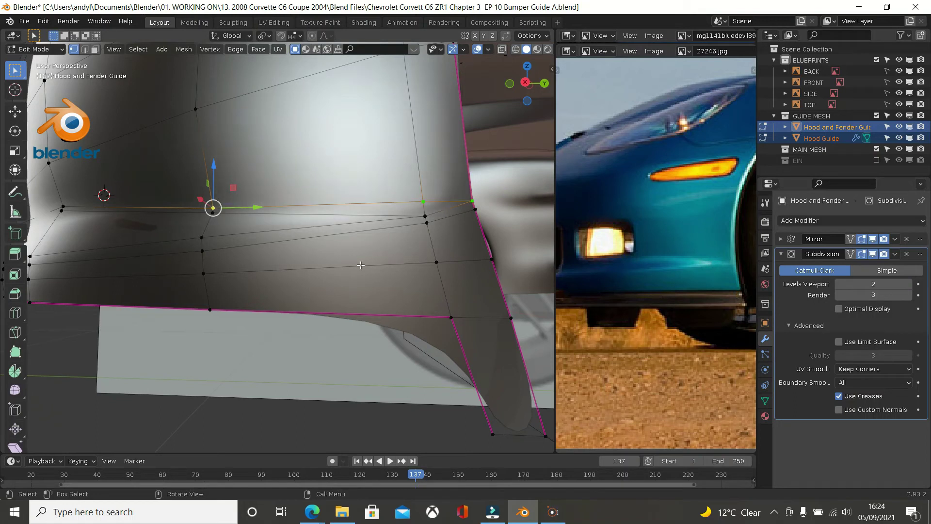
Step: Slide the new path's intermediate vertex down toward the crease by a factor of about 0.59 and check the smoothed surface
{"action": "left_click", "coordinate": [423, 201]}
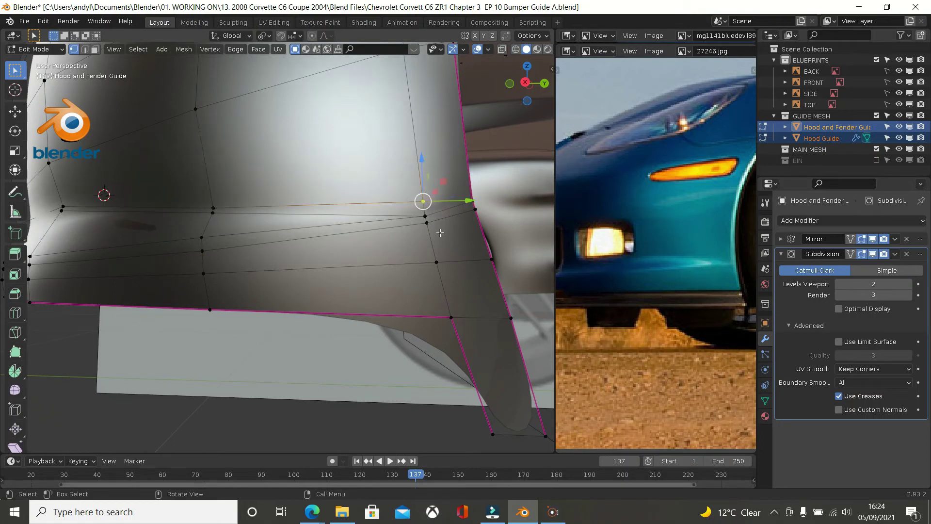
{"action": "key", "text": "shift+v"}
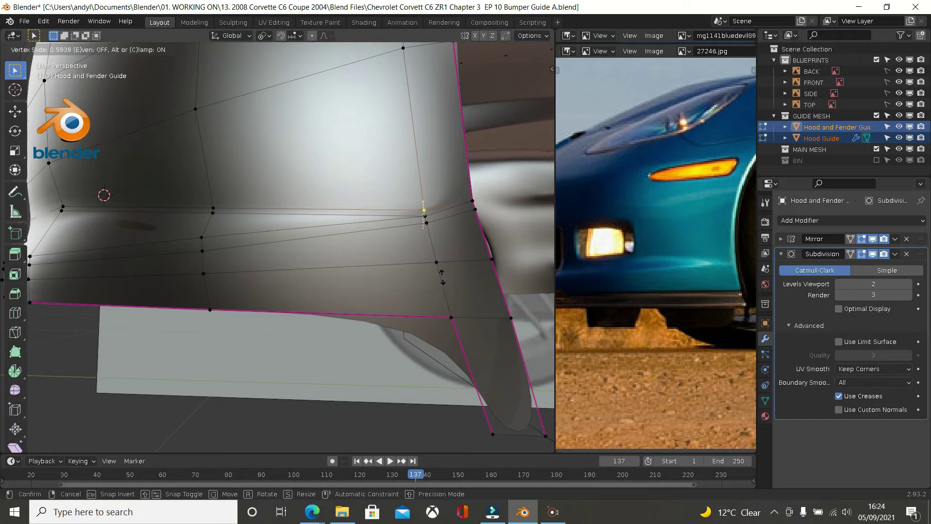
{"action": "left_click", "coordinate": [443, 280]}
{"action": "mouse_move", "coordinate": [474, 229]}
{"action": "middle_mouse_down"}
{"action": "mouse_move", "coordinate": [452, 223]}
{"action": "mouse_move", "coordinate": [457, 235]}
{"action": "mouse_move", "coordinate": [483, 236]}
{"action": "middle_mouse_up"}
{"action": "scroll", "coordinate": [452, 224], "scroll_direction": "up", "scroll_amount": 2}
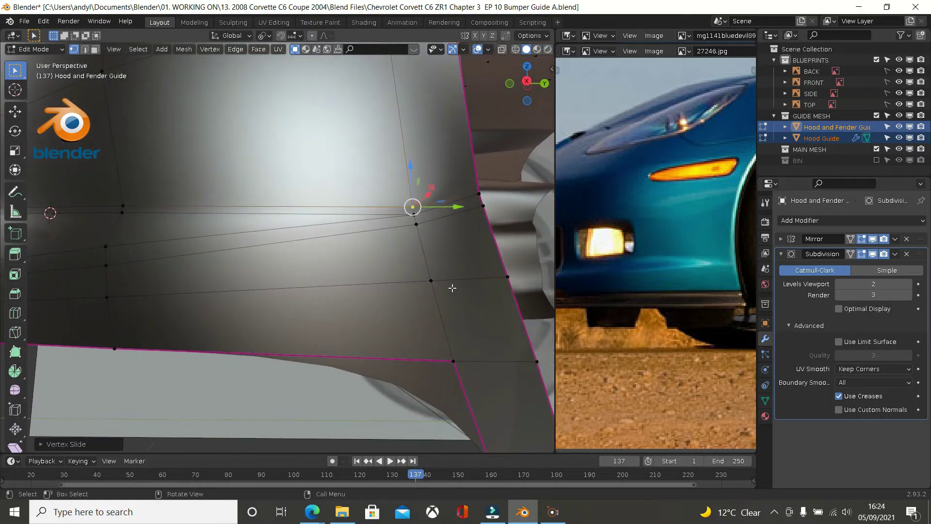
{"action": "key", "text": "Tab"}
{"action": "middle_click_drag", "start_coordinate": [452, 287], "coordinate": [404, 288]}
{"action": "key", "text": "Tab"}
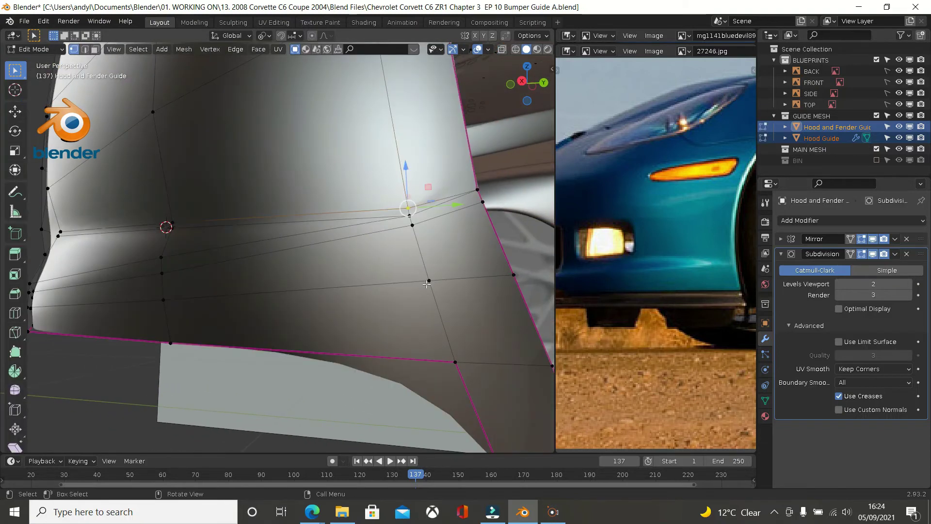
{"action": "middle_click_drag", "start_coordinate": [438, 260], "coordinate": [444, 253]}
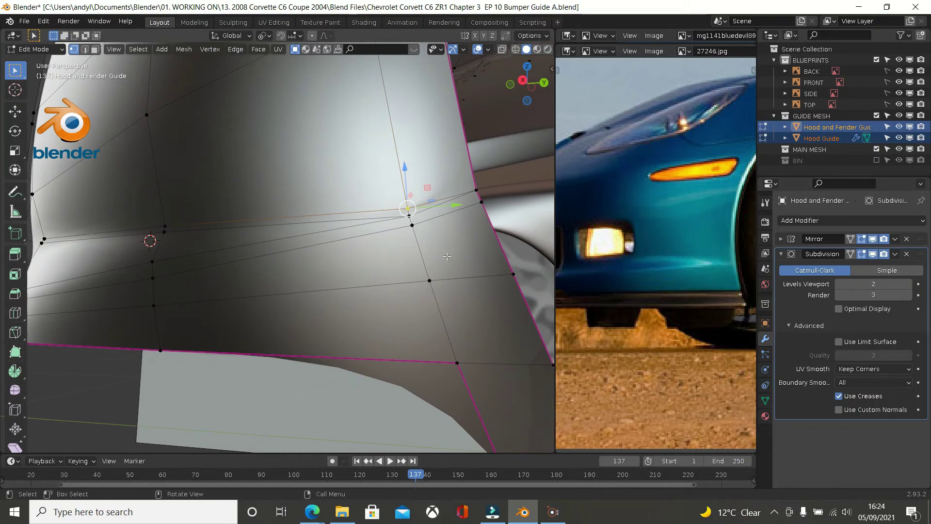
Step: Recalculate the normals of the whole guide mesh and merge its duplicate vertices by distance
{"action": "key", "text": "a"}
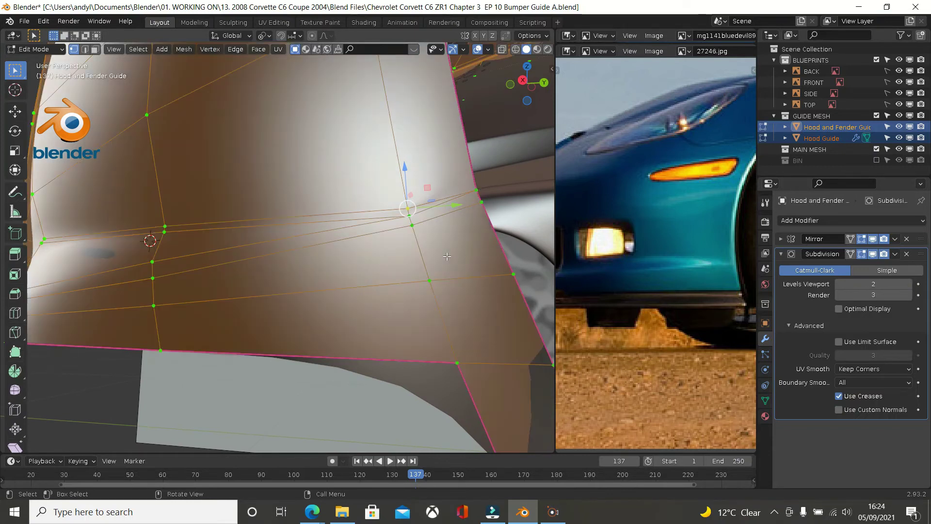
{"action": "scroll", "coordinate": [447, 257], "scroll_direction": "down", "scroll_amount": 2}
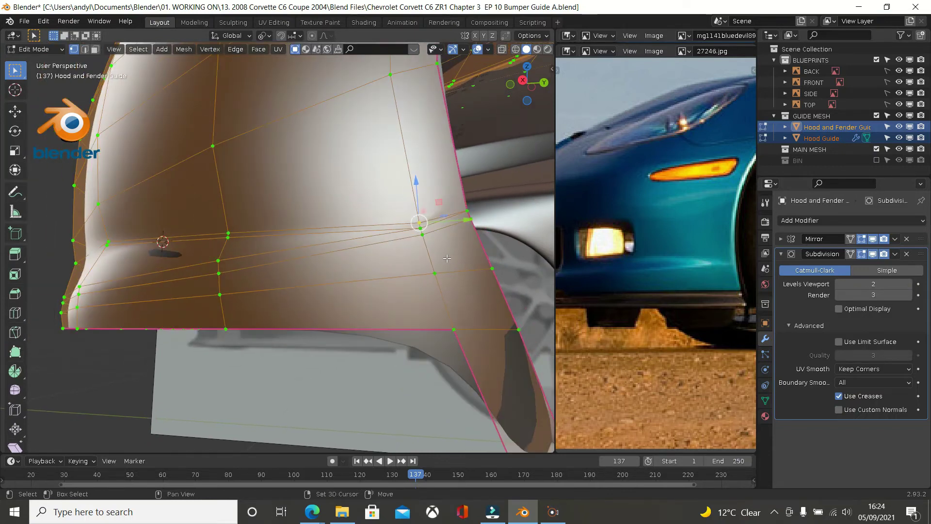
{"action": "key", "text": "shift+n"}
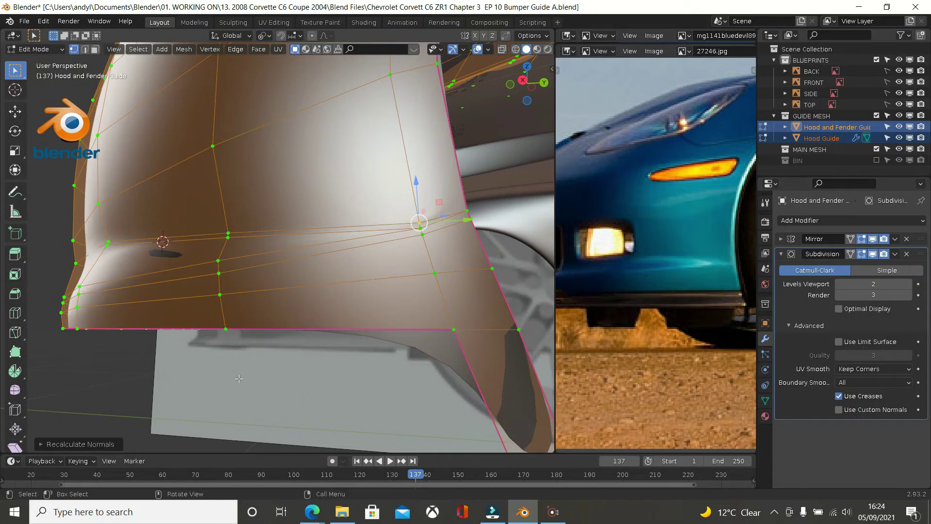
{"action": "left_click", "coordinate": [185, 49]}
{"action": "mouse_move", "coordinate": [233, 291]}
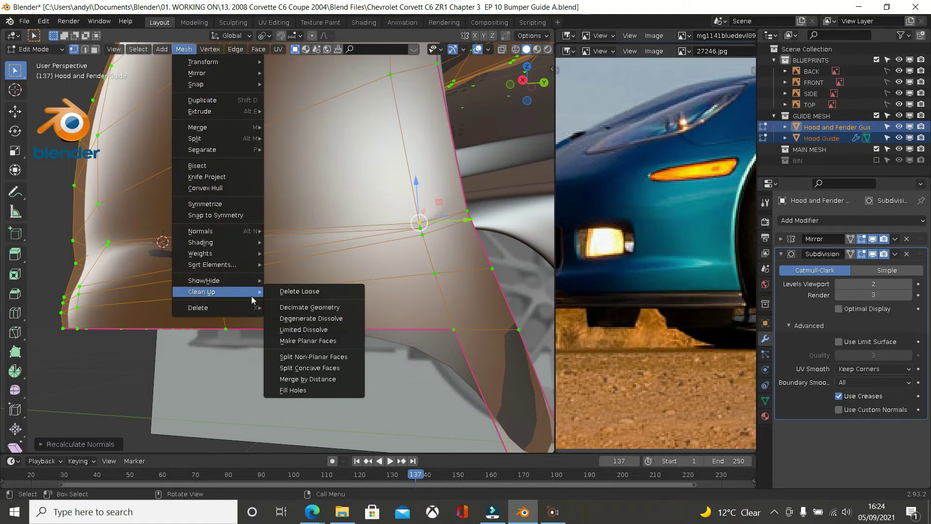
{"action": "left_click", "coordinate": [316, 381]}
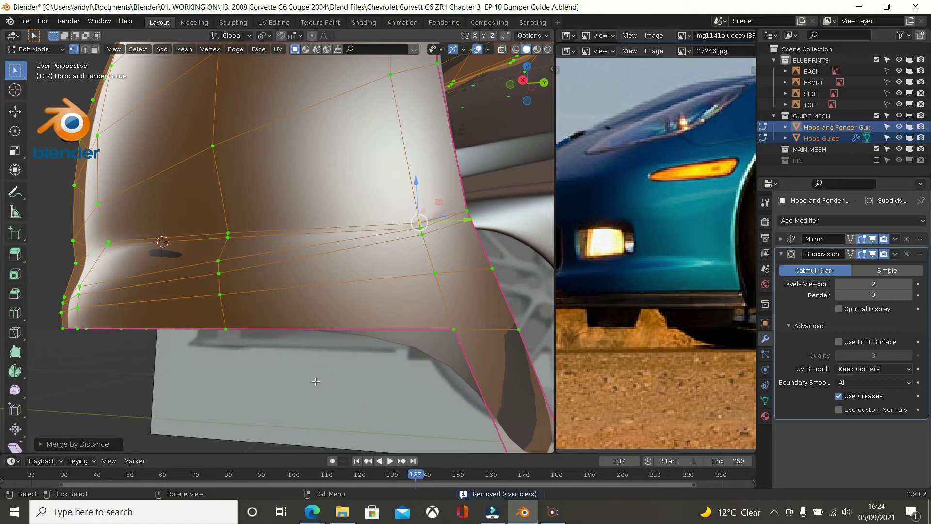
Step: Dissolve the edge joining the middle of the three crease vertices to the upper crease vertex on the wheel-arch edge
{"action": "mouse_move", "coordinate": [326, 331]}
{"action": "middle_mouse_down"}
{"action": "mouse_move", "coordinate": [308, 341]}
{"action": "mouse_move", "coordinate": [316, 339]}
{"action": "middle_mouse_up"}
{"action": "scroll", "coordinate": [390, 301], "scroll_direction": "up", "scroll_amount": 1}
{"action": "scroll", "coordinate": [454, 262], "scroll_direction": "up", "scroll_amount": 1}
{"action": "middle_click_drag", "start_coordinate": [477, 260], "coordinate": [460, 250]}
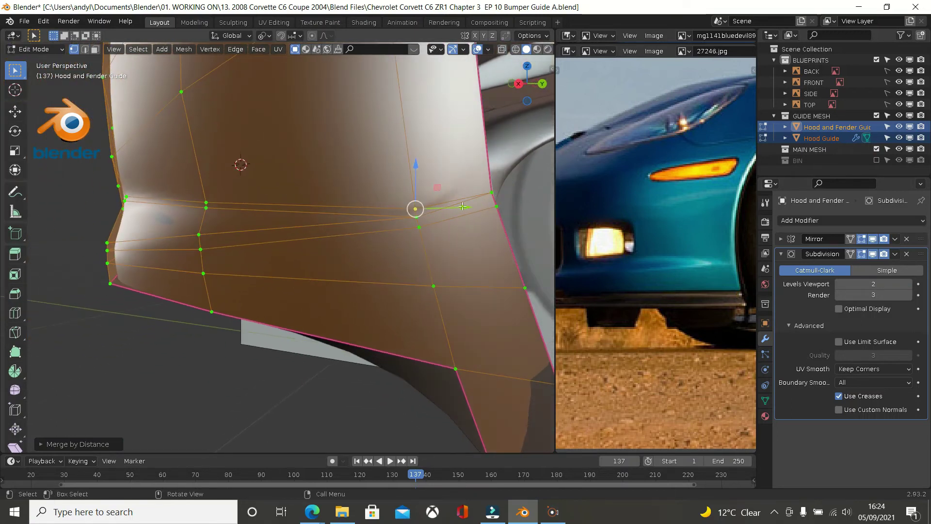
{"action": "left_click", "coordinate": [422, 227]}
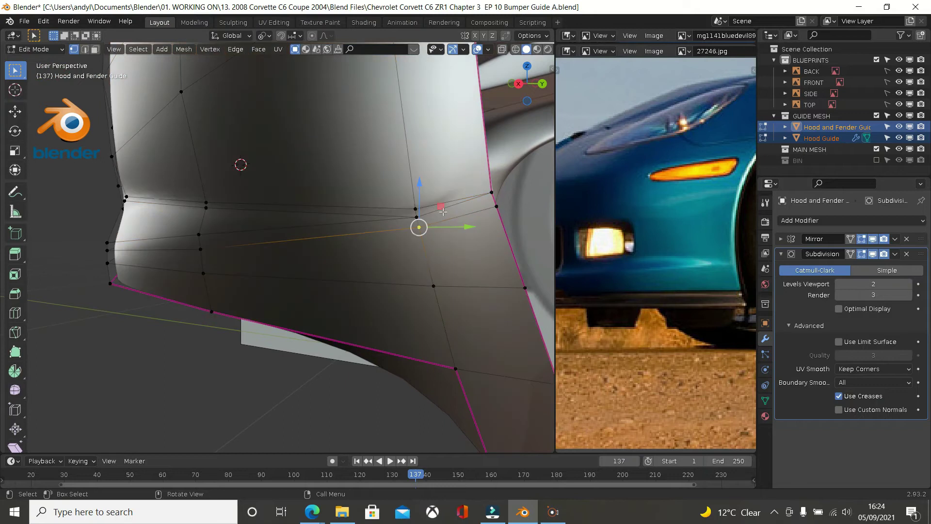
{"action": "left_click", "coordinate": [417, 217]}
{"action": "left_click", "coordinate": [480, 199], "text": "shift"}
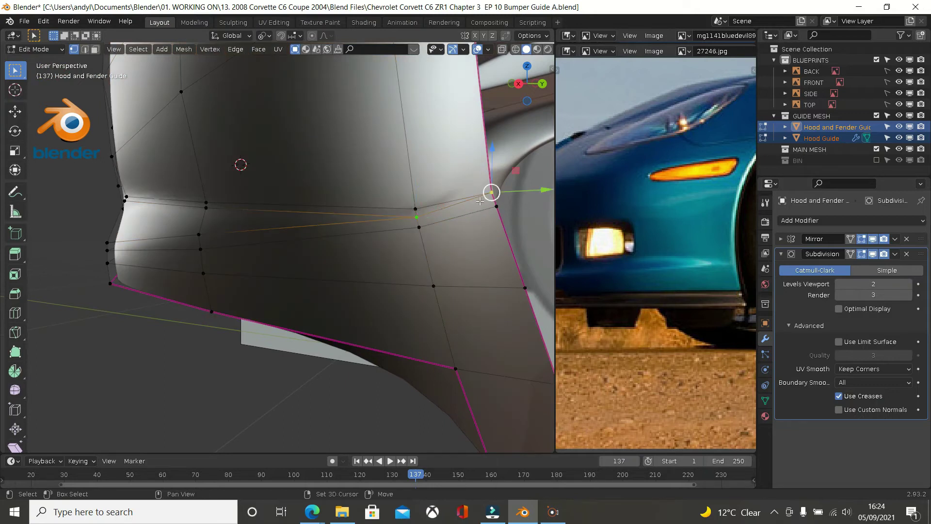
{"action": "key", "text": "x"}
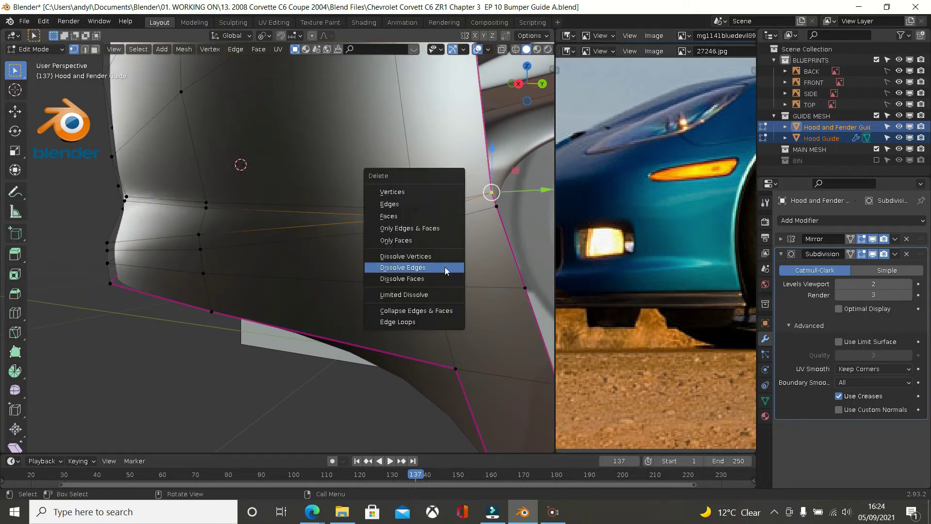
{"action": "left_click", "coordinate": [444, 267]}
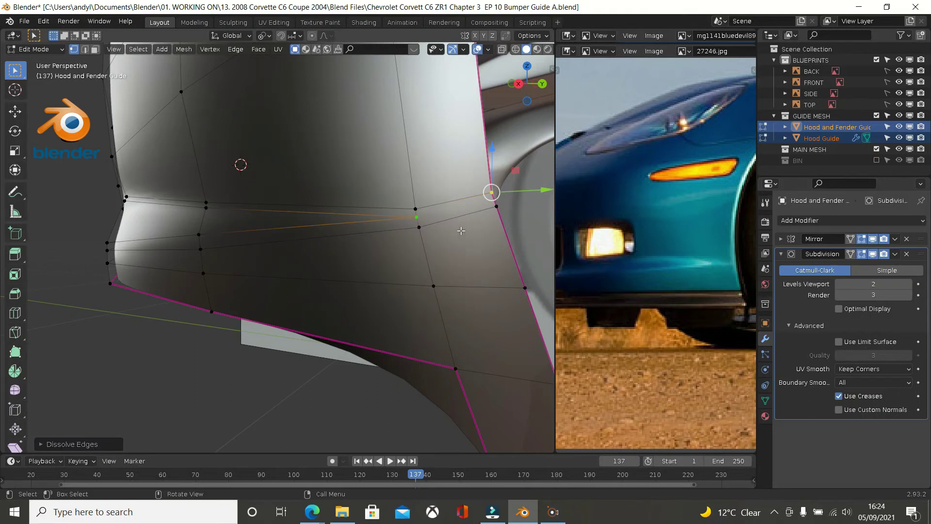
Step: Add a vertex midway between the two crease vertices on the wheel-arch edge with a loop cut
{"action": "middle_click_drag", "start_coordinate": [461, 231], "coordinate": [477, 216]}
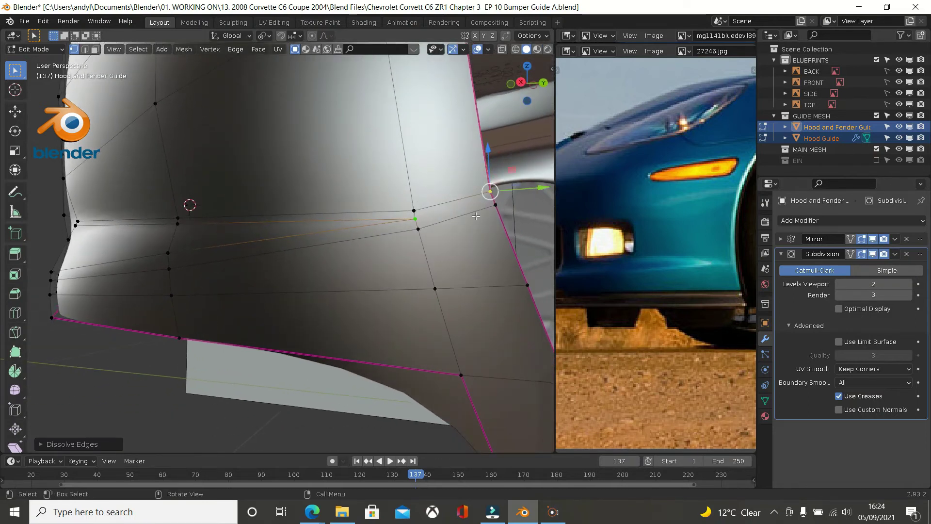
{"action": "left_click", "coordinate": [491, 195]}
{"action": "left_click", "coordinate": [492, 210], "text": "shift"}
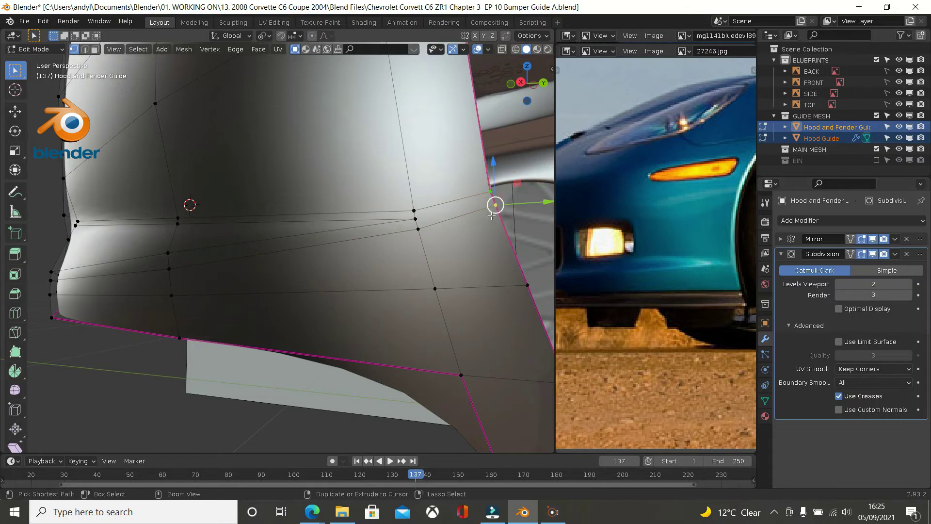
{"action": "key", "text": "ctrl+r"}
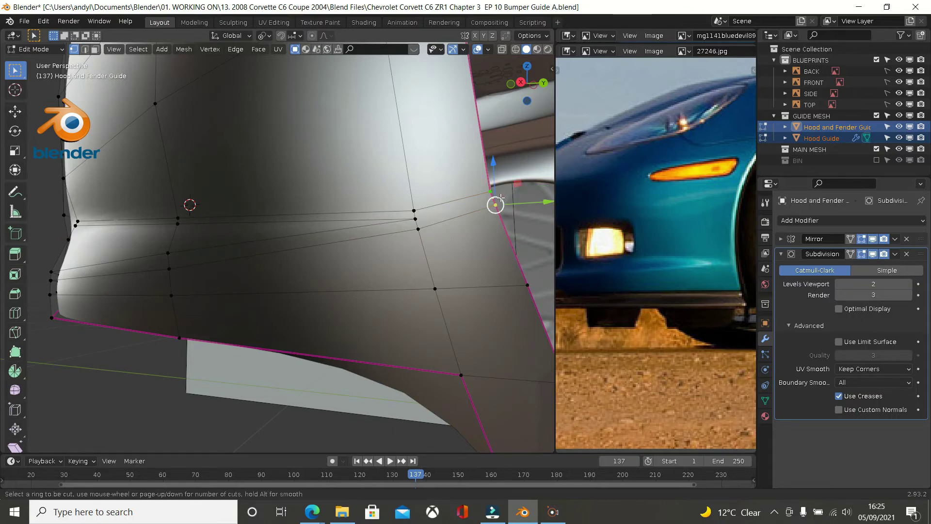
{"action": "left_click", "coordinate": [501, 198]}
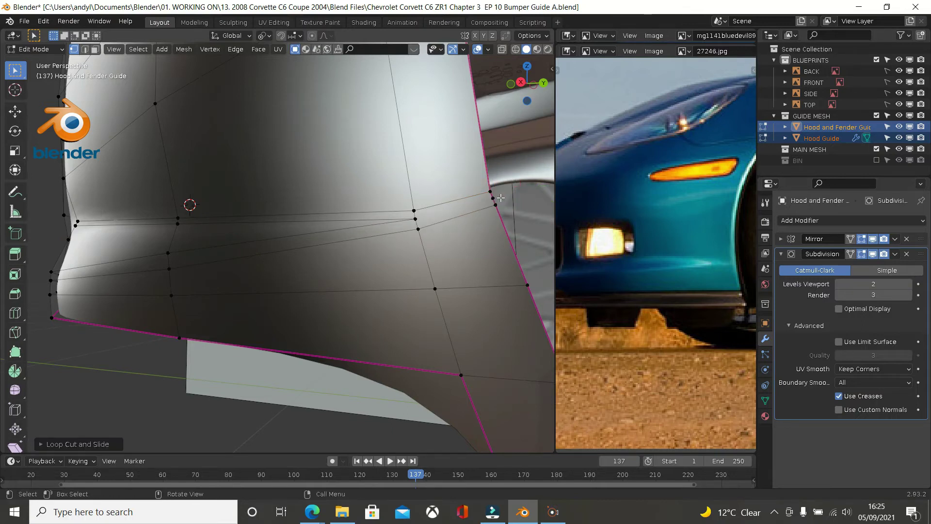
Step: Connect the crease's middle vertex to the new vertex on the wheel-arch edge
{"action": "left_click", "coordinate": [427, 214]}
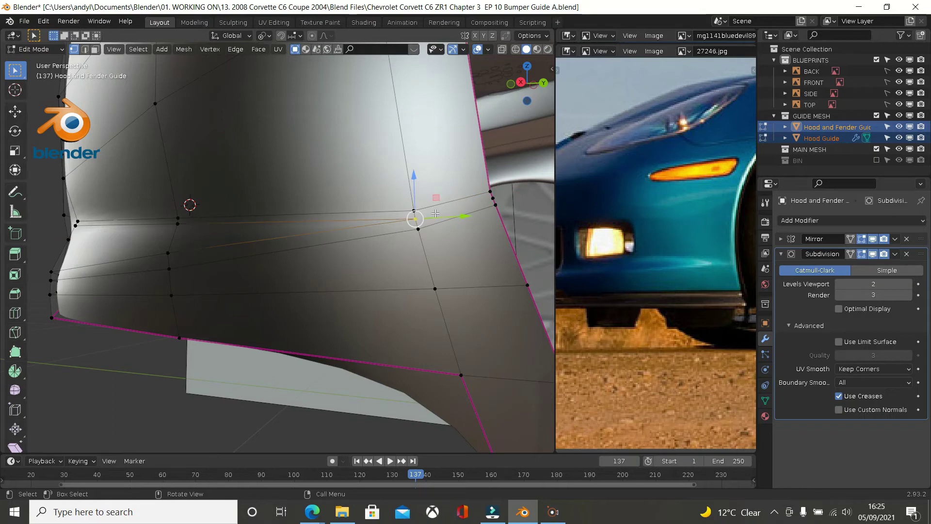
{"action": "left_click", "coordinate": [490, 200]}
{"action": "key", "text": "j"}
Step: Slide the crease's upper wheel-arch vertex slightly up and its lower one slightly down, and check the smoothed surface
{"action": "scroll", "coordinate": [463, 277], "scroll_direction": "down", "scroll_amount": 2}
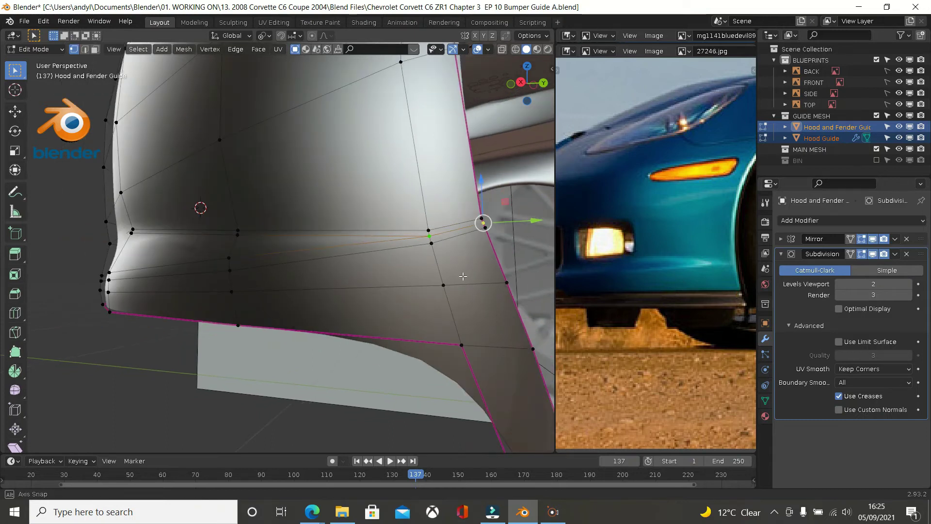
{"action": "middle_click_drag", "start_coordinate": [463, 277], "coordinate": [457, 276]}
{"action": "left_click", "coordinate": [466, 216]}
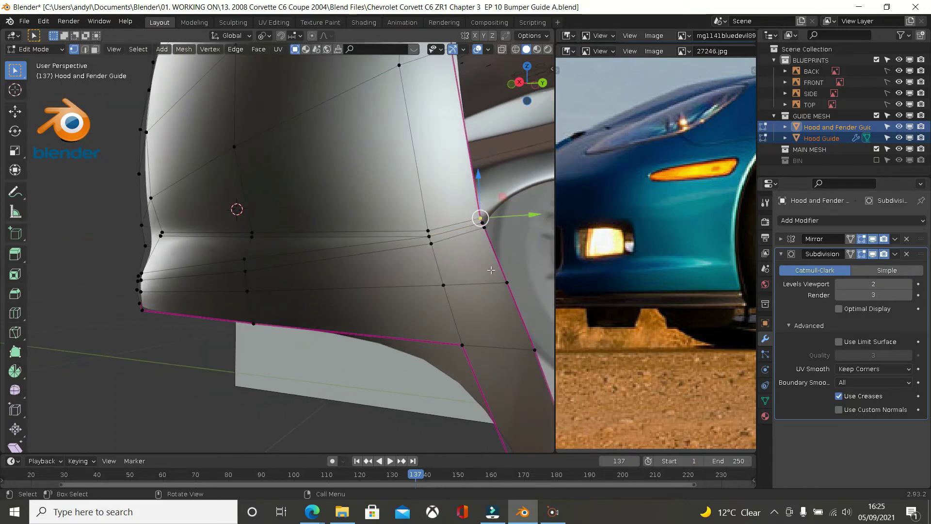
{"action": "key", "text": "shift+v"}
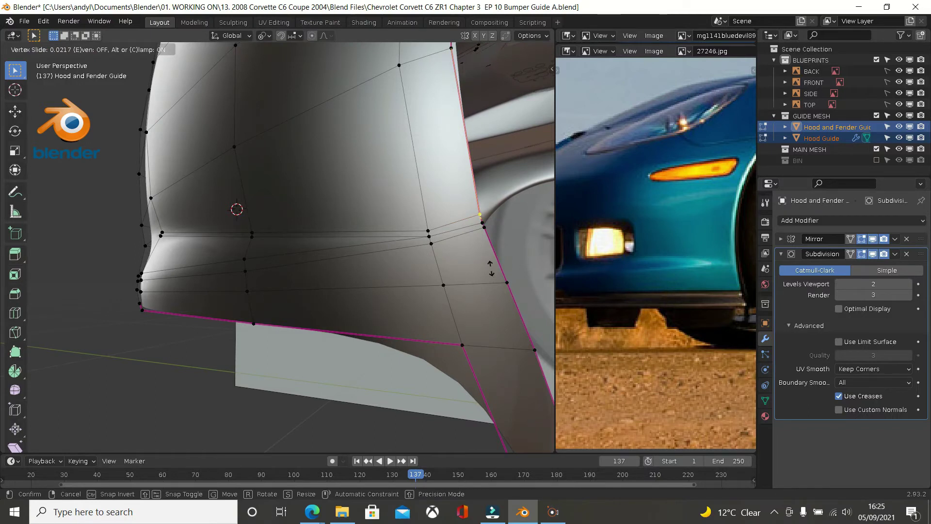
{"action": "left_click", "coordinate": [491, 268]}
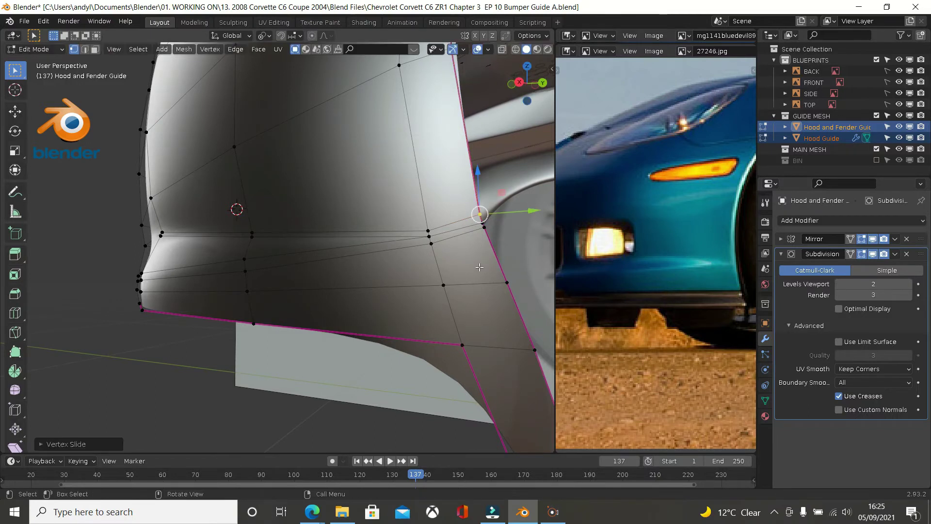
{"action": "left_click", "coordinate": [483, 229]}
{"action": "key", "text": "shift+v"}
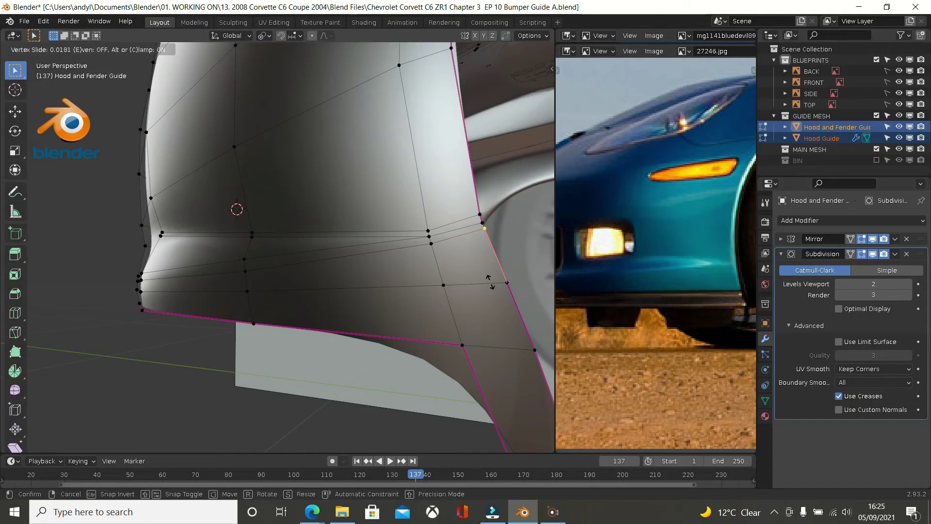
{"action": "left_click", "coordinate": [491, 288]}
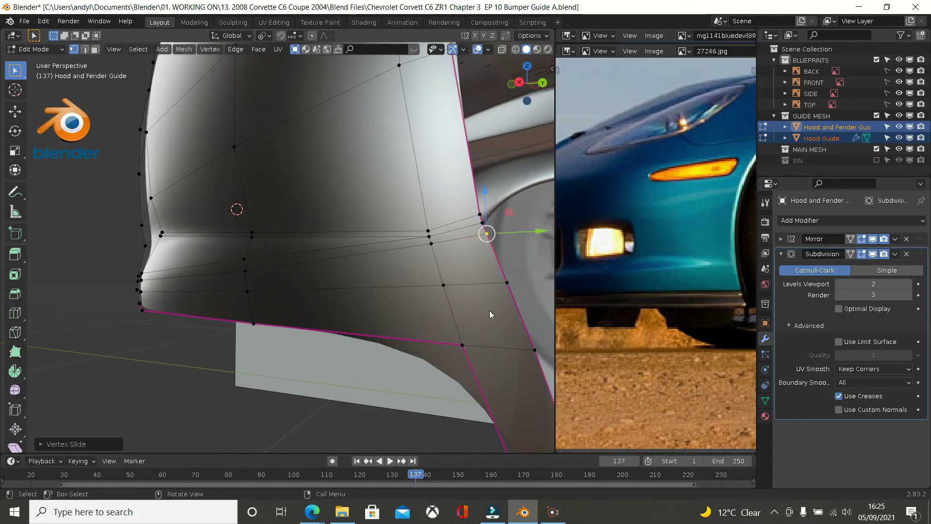
{"action": "key", "text": "Tab"}
{"action": "middle_click_drag", "start_coordinate": [485, 304], "coordinate": [488, 278]}
{"action": "key", "text": "Tab"}
{"action": "middle_click_drag", "start_coordinate": [441, 307], "coordinate": [492, 304]}
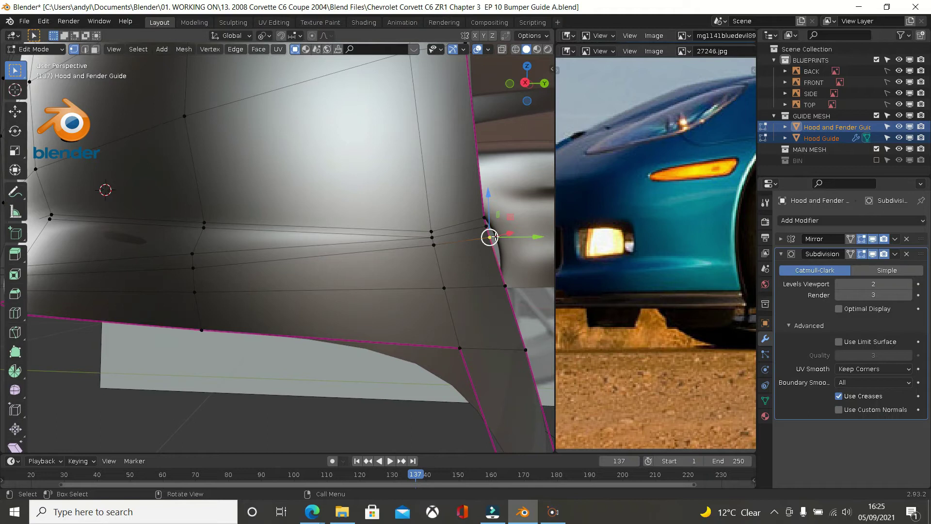
Step: Undo the slides of the crease's upper and lower wheel-arch vertices and inspect the smoothed bumper corner
{"action": "left_click_drag", "start_coordinate": [489, 237], "coordinate": [485, 225]}
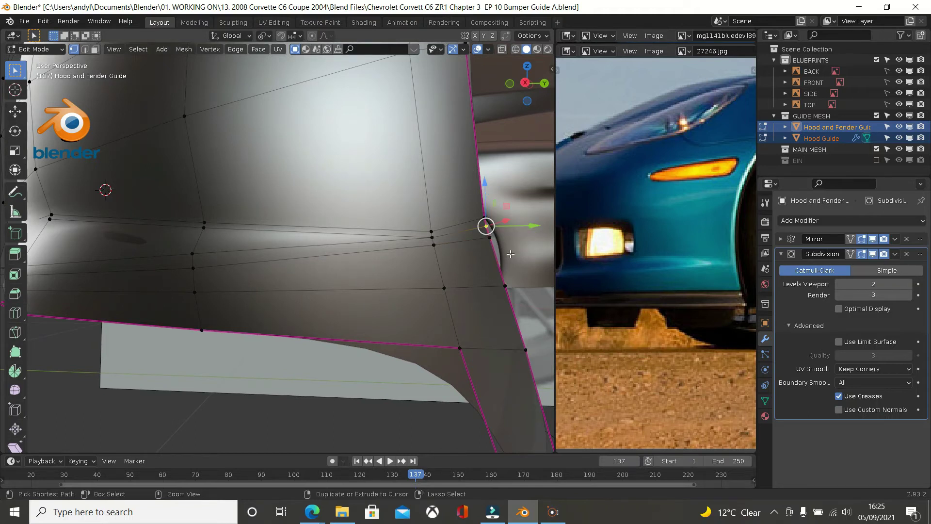
{"action": "key", "text": "Tab"}
{"action": "key", "text": "Tab"}
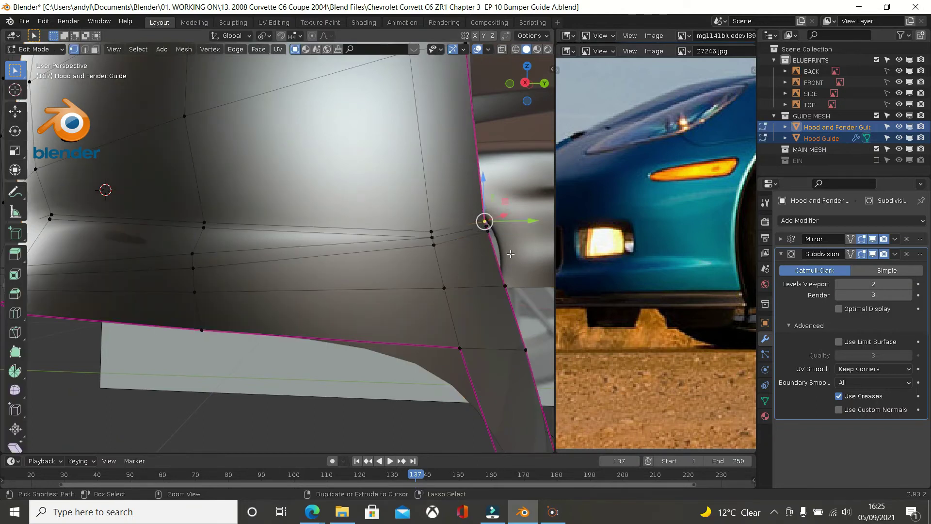
{"action": "key", "text": "Tab"}
{"action": "middle_click_drag", "start_coordinate": [435, 268], "coordinate": [459, 281]}
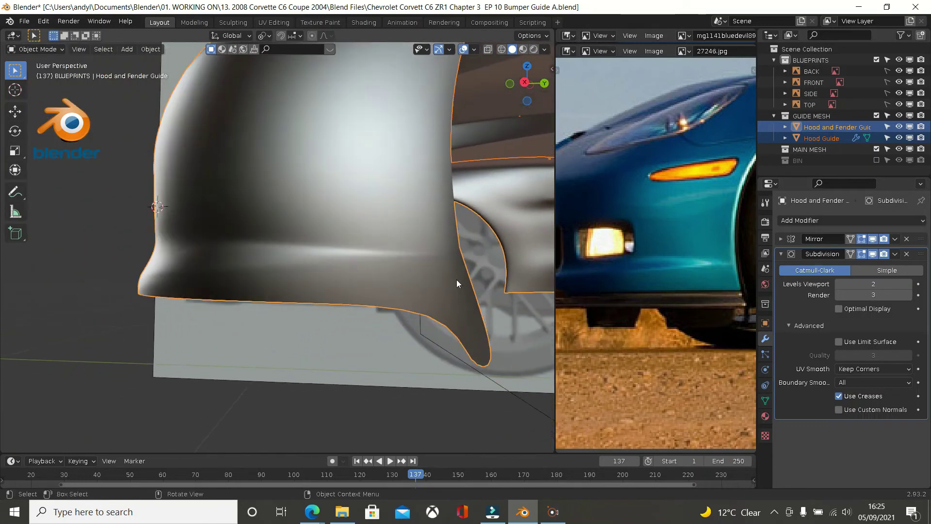
{"action": "middle_click_drag", "start_coordinate": [520, 249], "coordinate": [391, 269]}
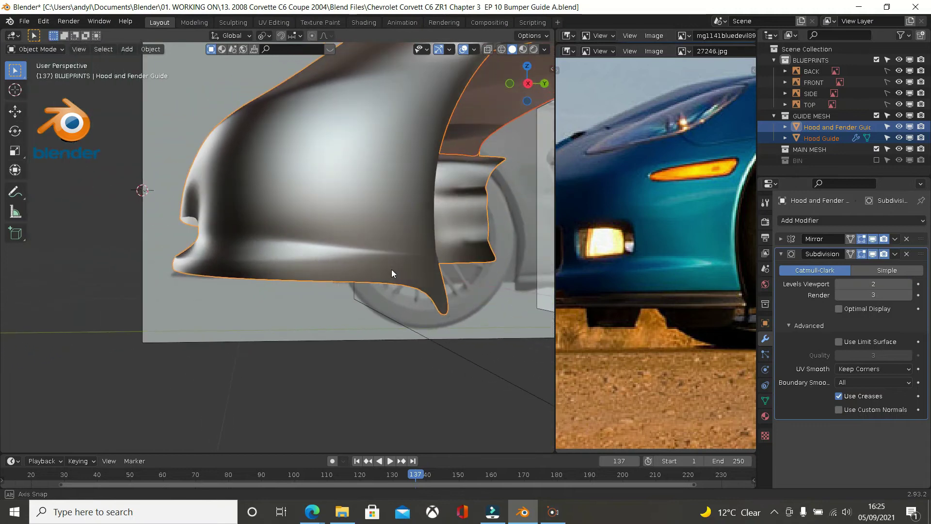
Step: Edge-slide the second edge loop of the lower lip upward with Even and Flipped on, leaving out its vertices at the wheel-arch end
{"action": "key", "text": "Tab"}
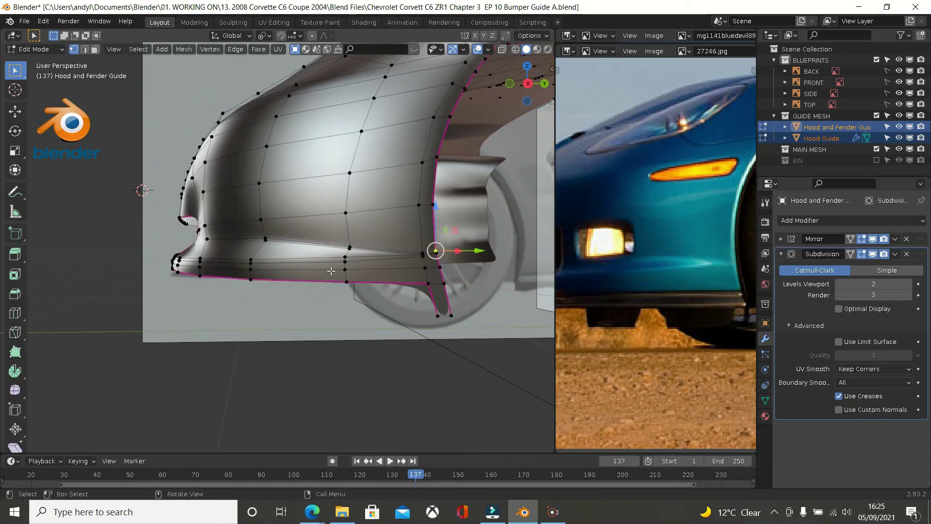
{"action": "scroll", "coordinate": [331, 270], "scroll_direction": "up", "scroll_amount": 1}
{"action": "middle_click_drag", "start_coordinate": [331, 271], "coordinate": [358, 269]}
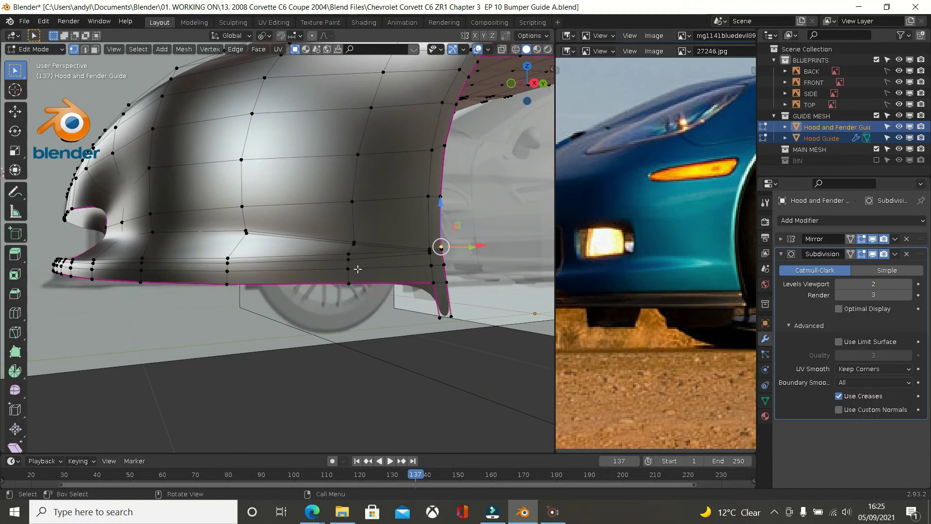
{"action": "left_click", "coordinate": [284, 266], "text": "alt"}
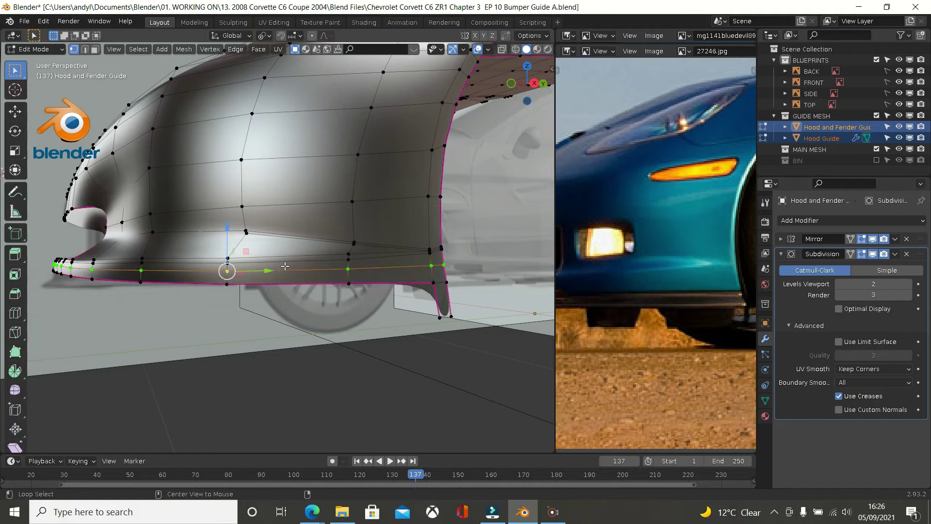
{"action": "scroll", "coordinate": [287, 265], "scroll_direction": "up", "scroll_amount": 3}
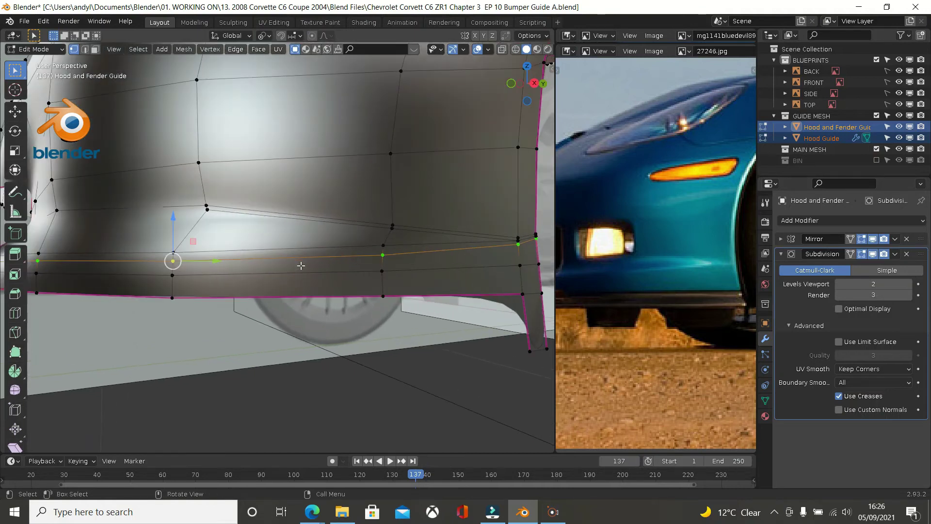
{"action": "key", "text": "b"}
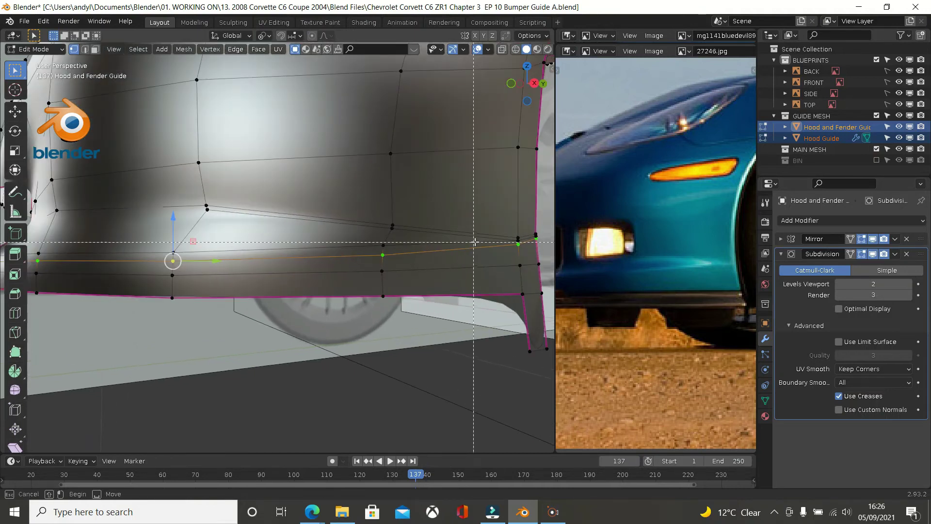
{"action": "middle_click_drag", "start_coordinate": [499, 207], "coordinate": [566, 275]}
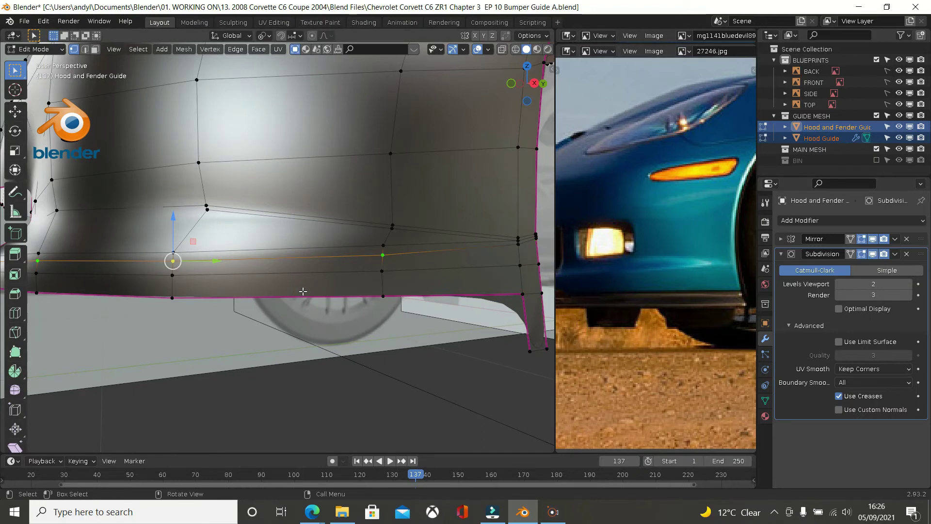
{"action": "key", "text": "g"}
{"action": "key", "text": "g"}
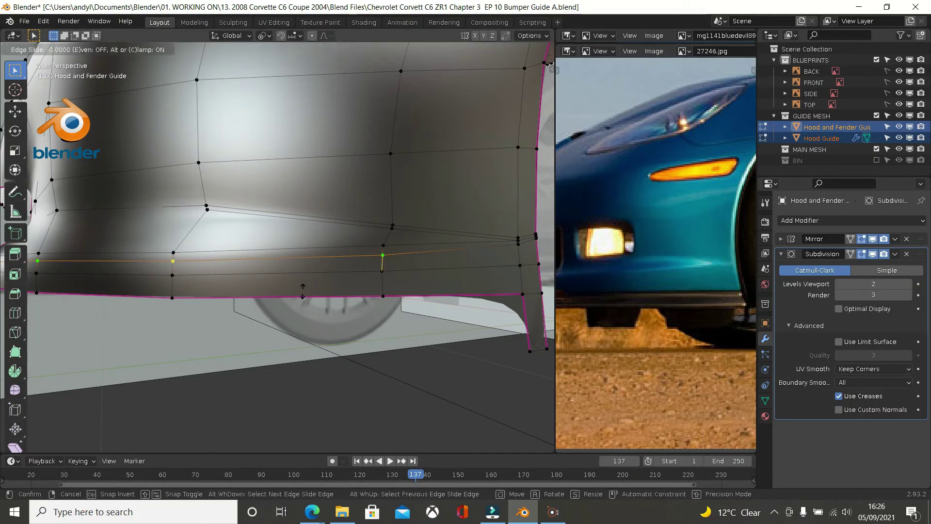
{"action": "key", "text": "e"}
{"action": "key", "text": "f"}
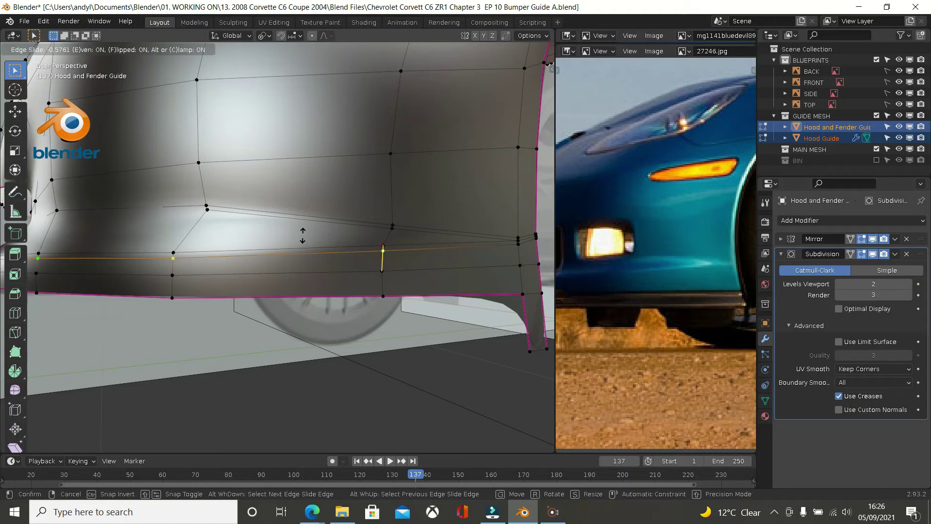
{"action": "left_click", "coordinate": [303, 225]}
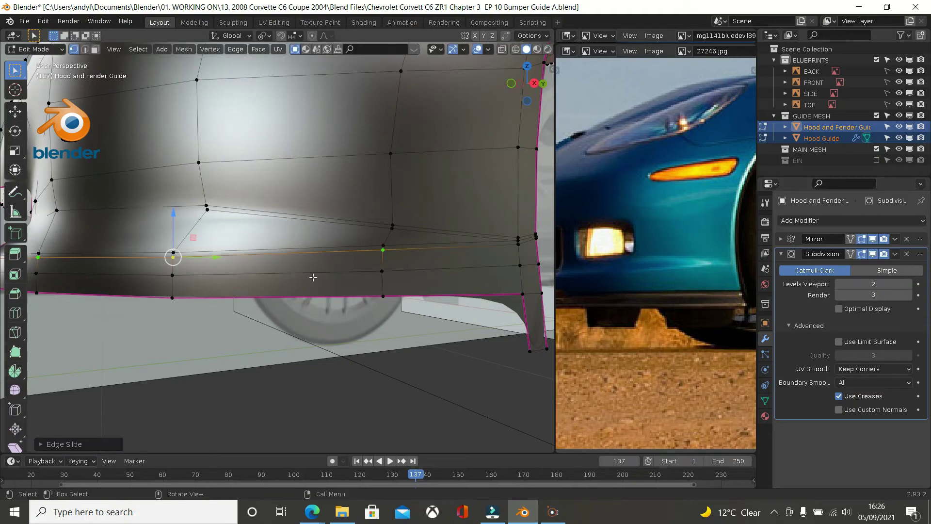
Step: Examine the smoothed bumper corner and the lower lip's edge flow between the grille opening and the wheel arch
{"action": "scroll", "coordinate": [334, 345], "scroll_direction": "down", "scroll_amount": 1}
{"action": "key", "text": "Tab"}
{"action": "scroll", "coordinate": [340, 362], "scroll_direction": "down", "scroll_amount": 4}
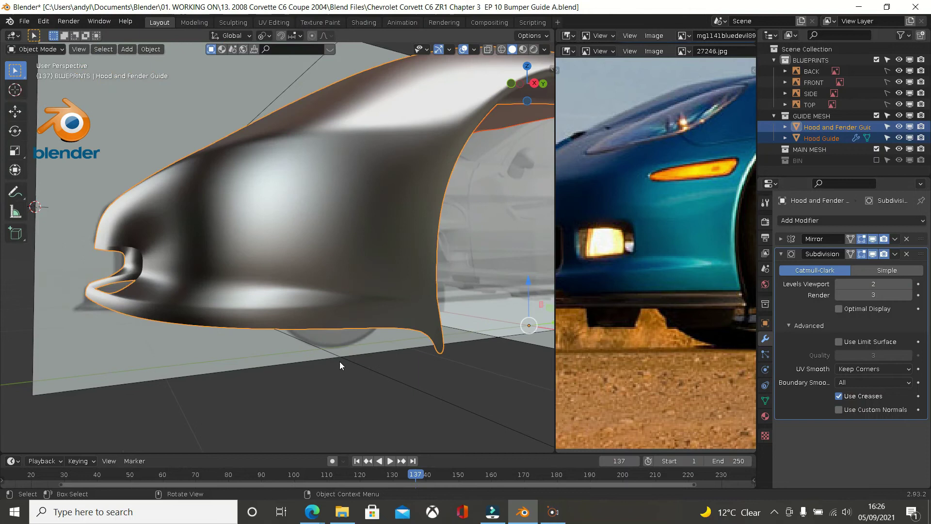
{"action": "mouse_move", "coordinate": [339, 366]}
{"action": "middle_mouse_down"}
{"action": "mouse_move", "coordinate": [354, 355]}
{"action": "mouse_move", "coordinate": [338, 341]}
{"action": "mouse_move", "coordinate": [349, 372]}
{"action": "mouse_move", "coordinate": [359, 371]}
{"action": "mouse_move", "coordinate": [337, 346]}
{"action": "mouse_move", "coordinate": [270, 349]}
{"action": "mouse_move", "coordinate": [342, 349]}
{"action": "middle_mouse_up"}
{"action": "key", "text": "Tab"}
{"action": "scroll", "coordinate": [340, 335], "scroll_direction": "up", "scroll_amount": 4}
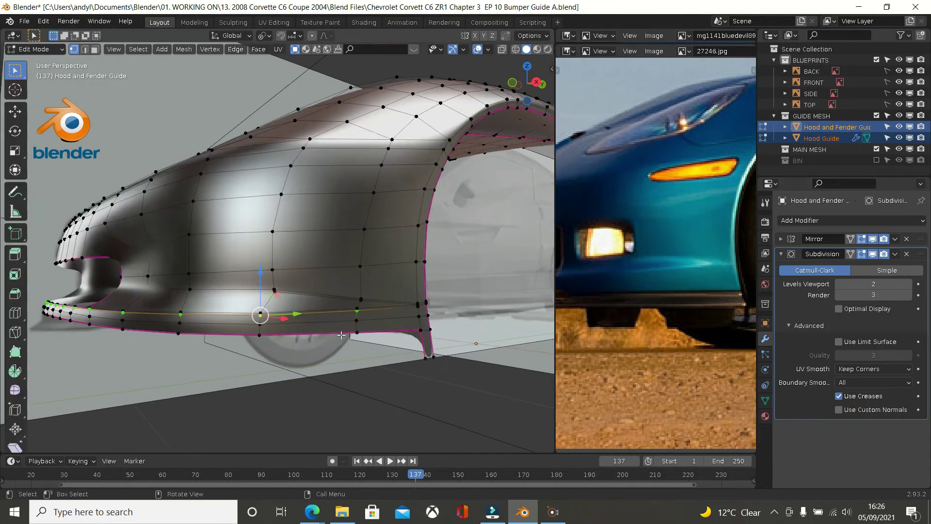
{"action": "scroll", "coordinate": [285, 312], "scroll_direction": "up", "scroll_amount": 1}
{"action": "middle_click_drag", "start_coordinate": [277, 311], "coordinate": [320, 310], "text": "shift"}
{"action": "scroll", "coordinate": [311, 311], "scroll_direction": "up", "scroll_amount": 1}
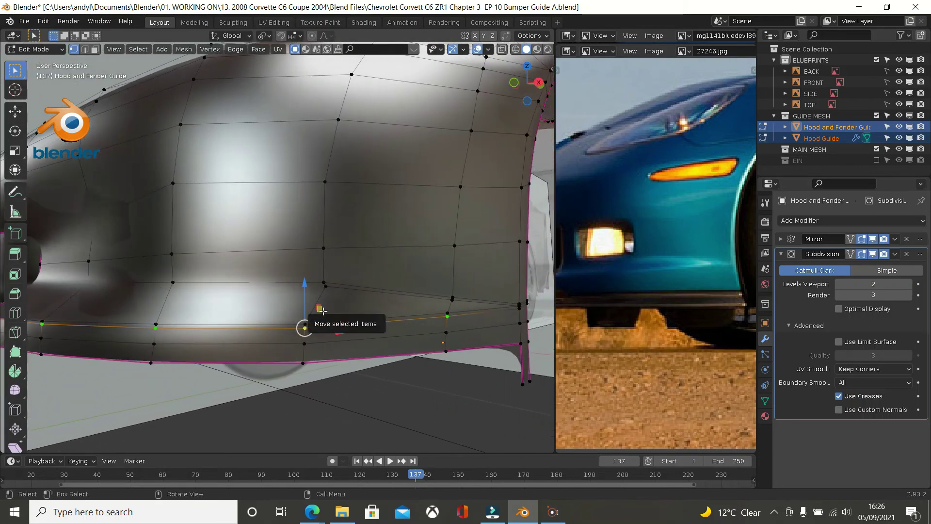
{"action": "scroll", "coordinate": [322, 311], "scroll_direction": "down", "scroll_amount": 1}
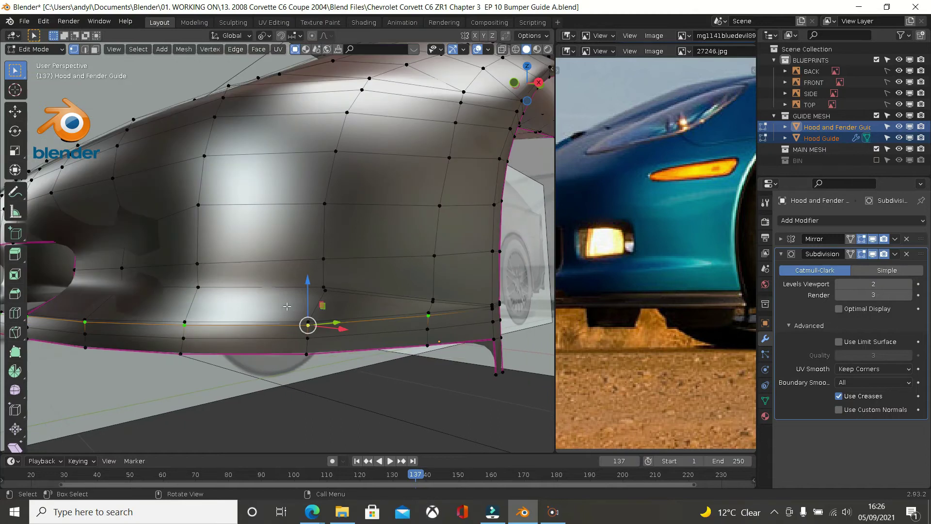
{"action": "middle_click_drag", "start_coordinate": [287, 306], "coordinate": [309, 300]}
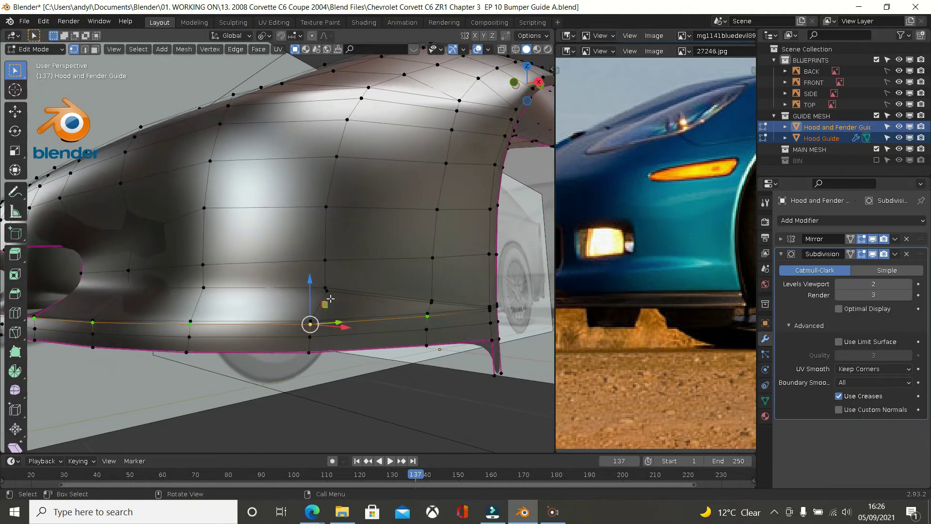
{"action": "scroll", "coordinate": [364, 318], "scroll_direction": "up", "scroll_amount": 2}
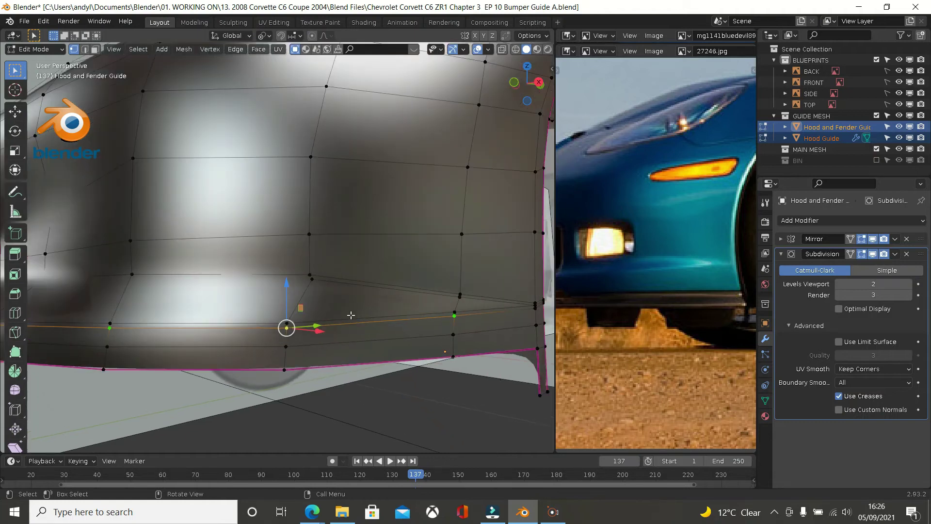
Step: Hide the crease's lower end vertex and add an Even edge loop just below the crease line, running from the grille opening to the gap
{"action": "left_click", "coordinate": [313, 282]}
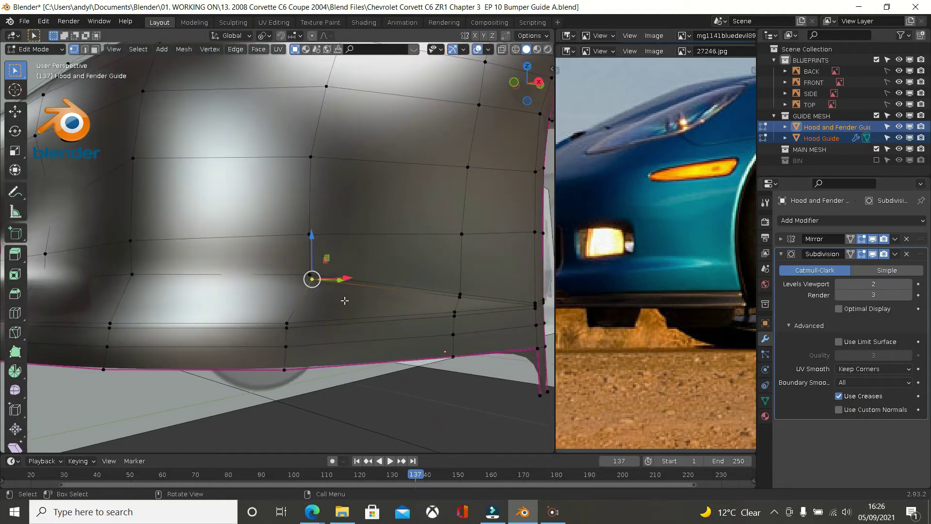
{"action": "key", "text": "h"}
{"action": "scroll", "coordinate": [105, 303], "scroll_direction": "down", "scroll_amount": 3}
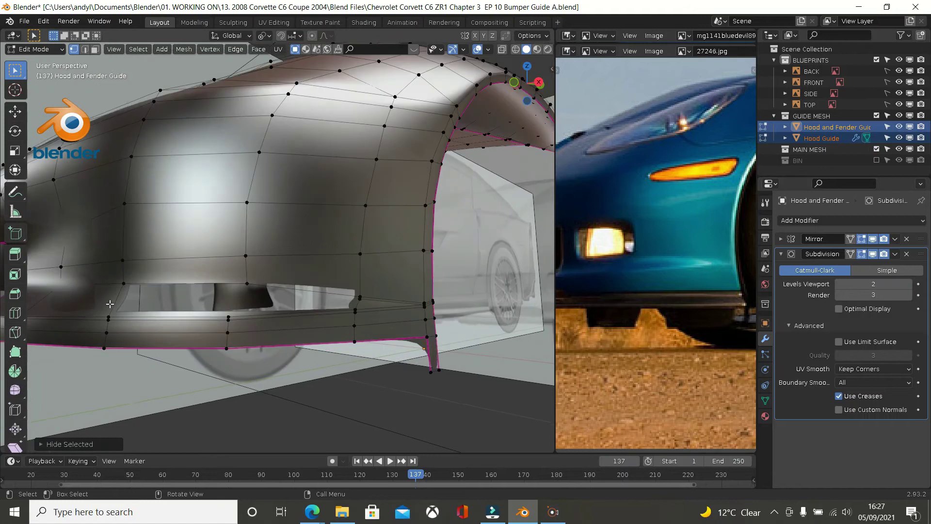
{"action": "middle_click_drag", "start_coordinate": [160, 304], "coordinate": [240, 310]}
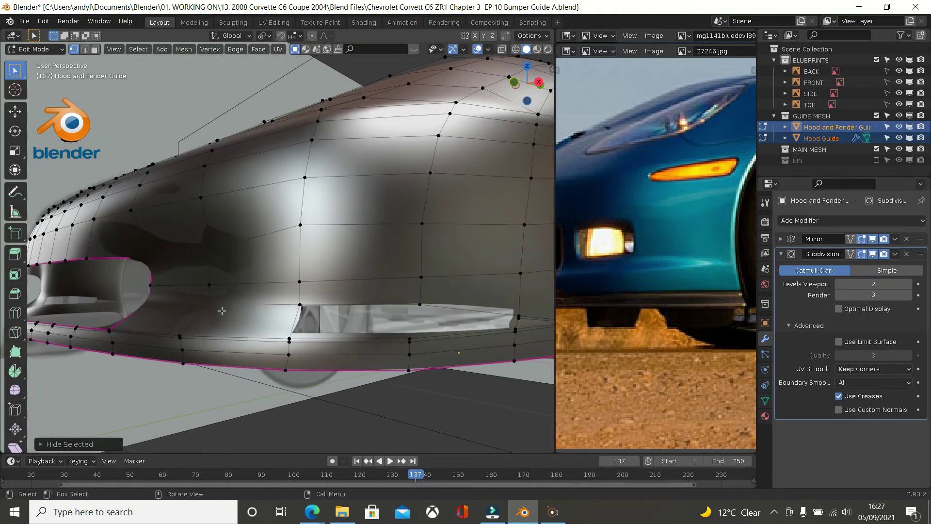
{"action": "key", "text": "ctrl+e"}
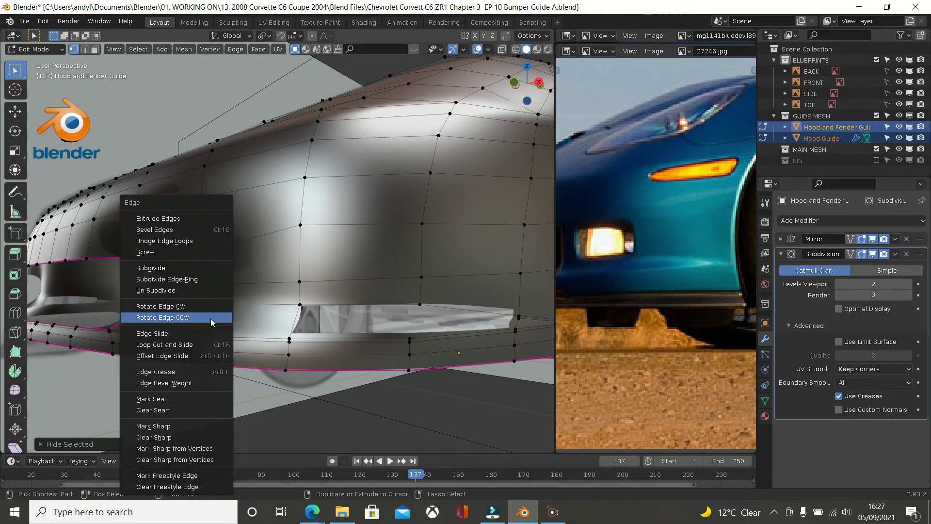
{"action": "key", "text": "ctrl+r"}
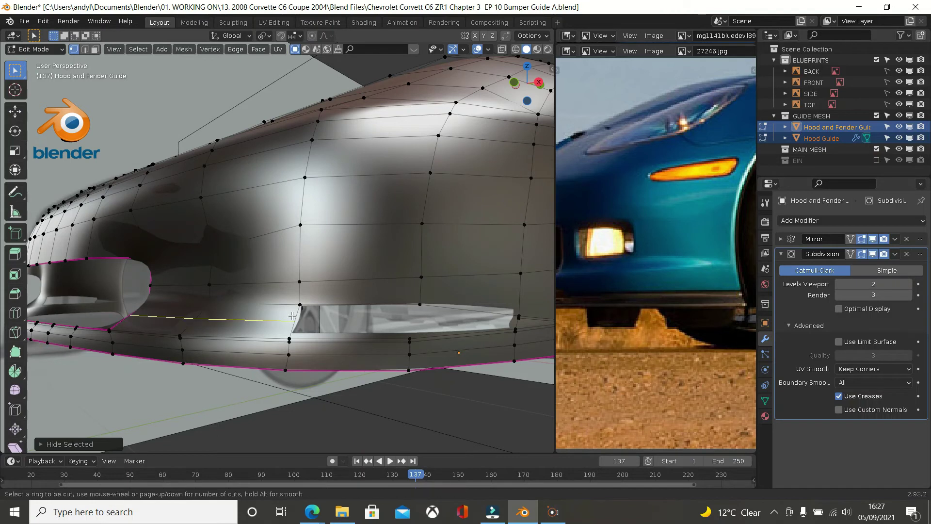
{"action": "left_click", "coordinate": [292, 316]}
{"action": "key", "text": "e"}
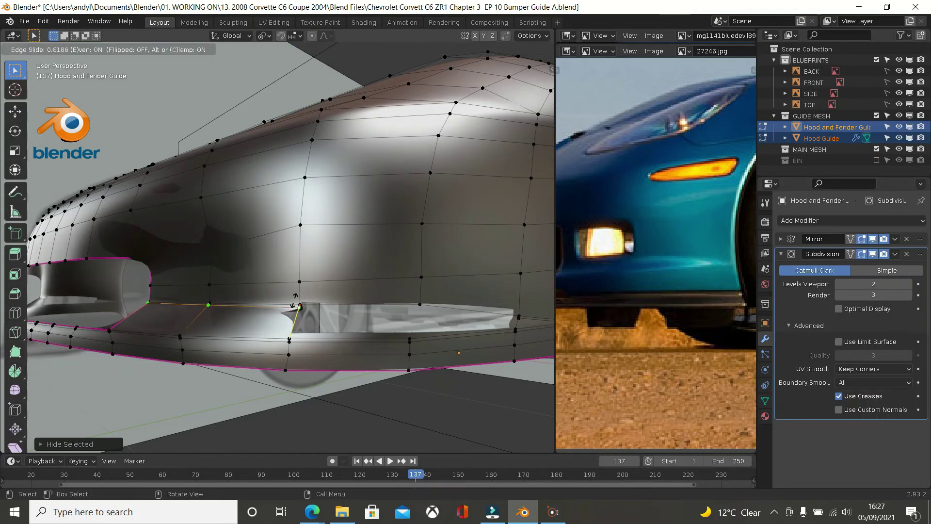
{"action": "left_click", "coordinate": [295, 300]}
Step: Edge-slide the new loop slightly closer to the crease line and reveal the hidden geometry
{"action": "scroll", "coordinate": [315, 289], "scroll_direction": "up", "scroll_amount": 3}
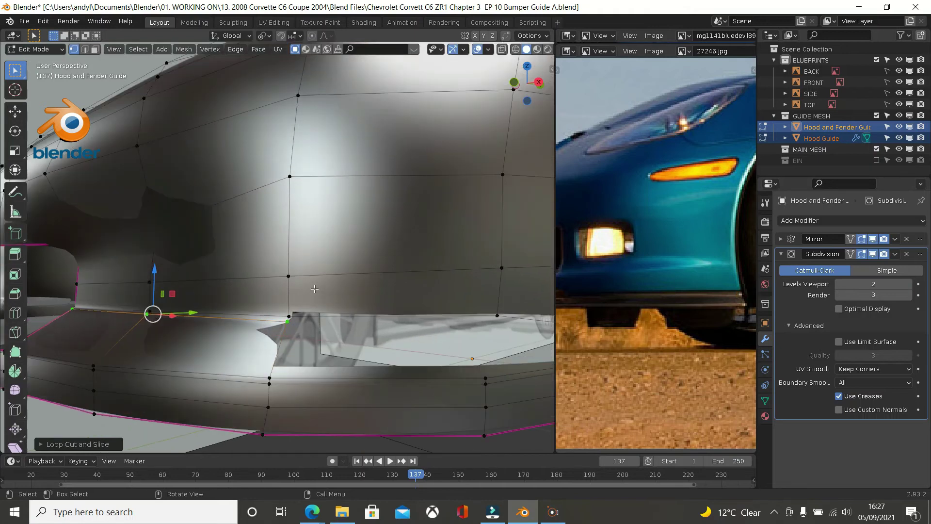
{"action": "middle_click_drag", "start_coordinate": [314, 310], "coordinate": [344, 308]}
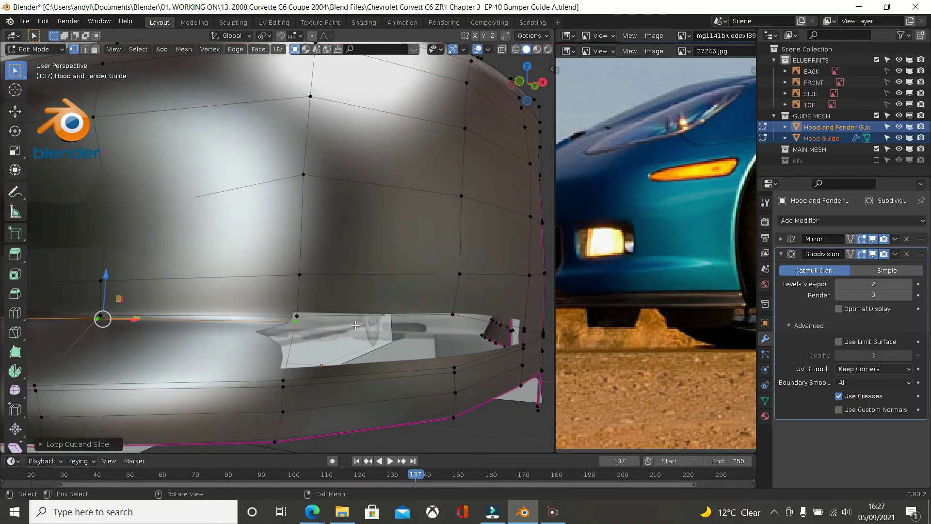
{"action": "key", "text": "g"}
{"action": "key", "text": "g"}
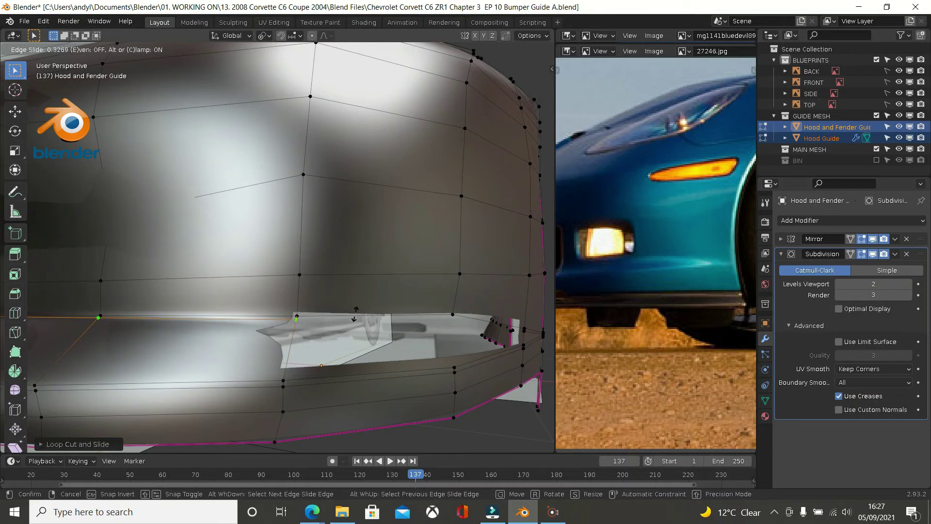
{"action": "left_click", "coordinate": [355, 313]}
{"action": "key", "text": "alt+h"}
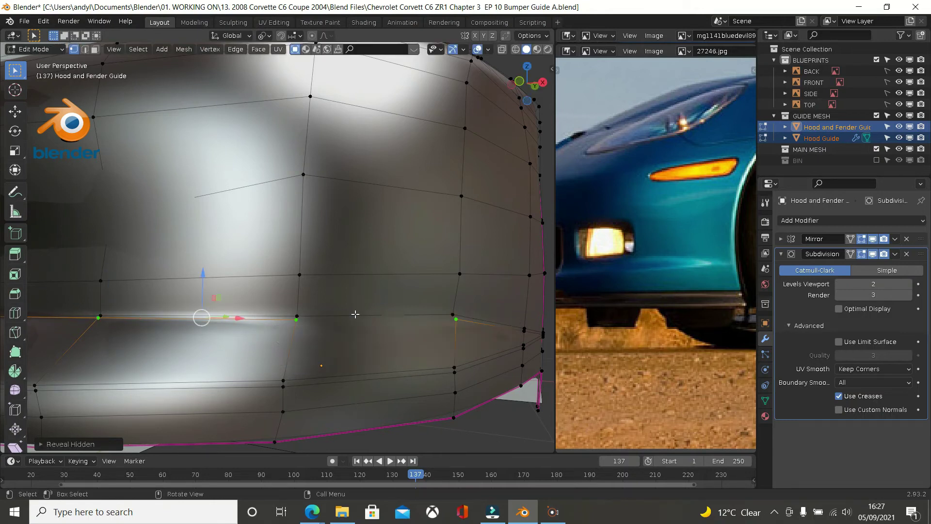
Step: Connect the new loop's end vertex to the crease's lower vertex on the bumper corner
{"action": "middle_click_drag", "start_coordinate": [396, 318], "coordinate": [341, 325]}
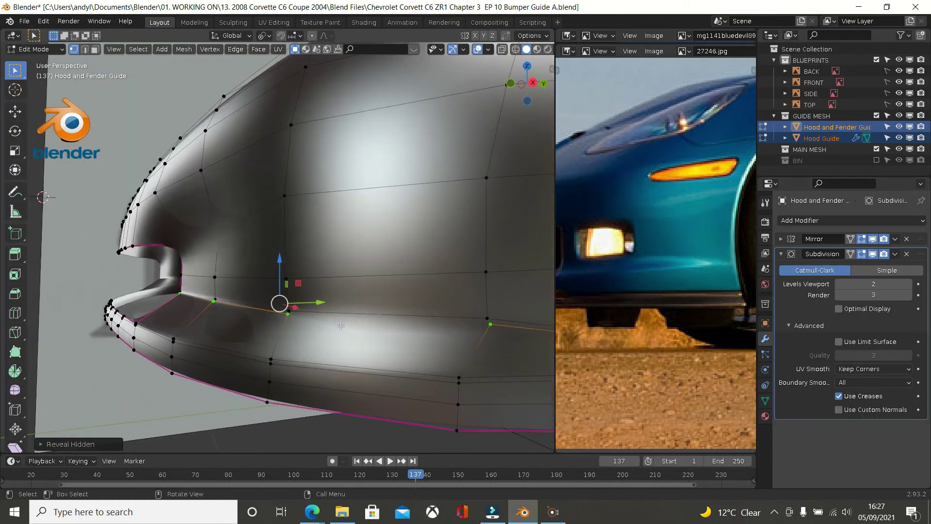
{"action": "left_click", "coordinate": [289, 317]}
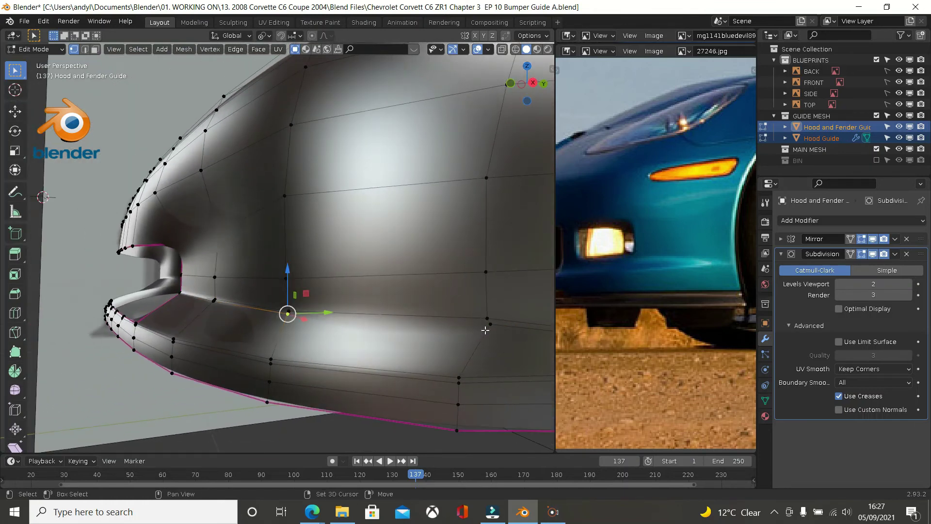
{"action": "left_click", "coordinate": [486, 327], "text": "shift"}
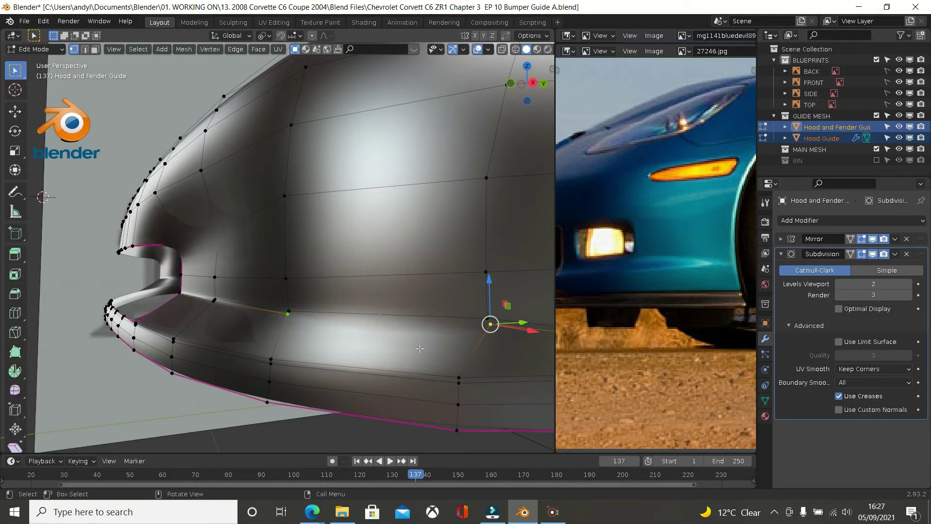
{"action": "scroll", "coordinate": [420, 348], "scroll_direction": "down", "scroll_amount": 5}
{"action": "middle_click_drag", "start_coordinate": [455, 349], "coordinate": [395, 321]}
{"action": "scroll", "coordinate": [367, 318], "scroll_direction": "down", "scroll_amount": 2}
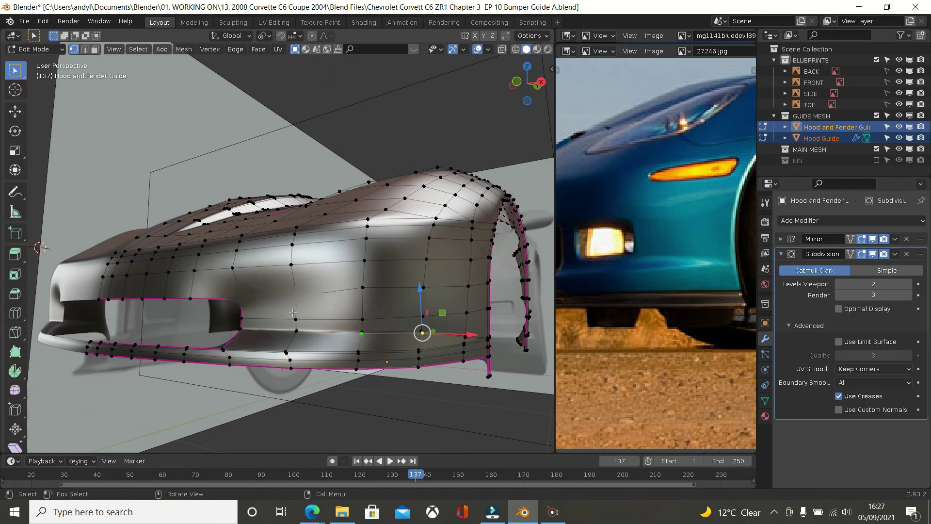
{"action": "middle_click_drag", "start_coordinate": [288, 314], "coordinate": [257, 316]}
{"action": "scroll", "coordinate": [338, 332], "scroll_direction": "up", "scroll_amount": 2}
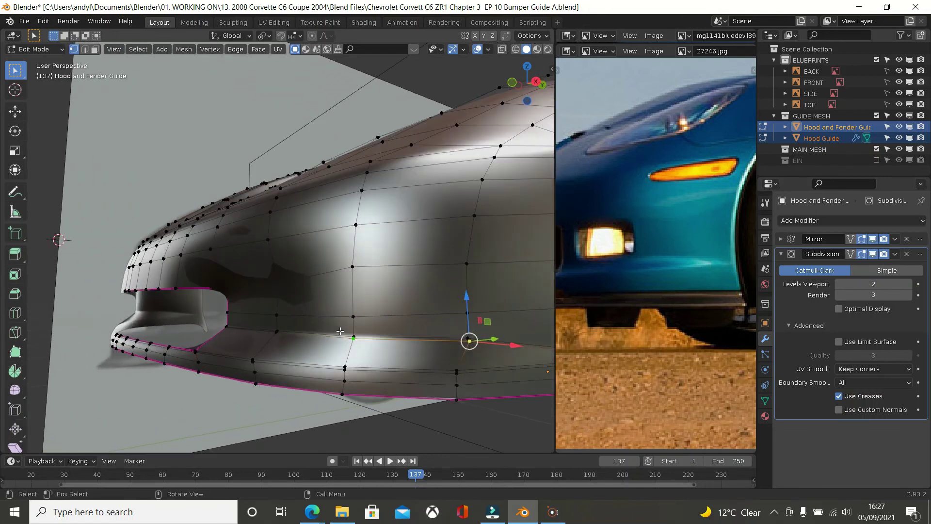
{"action": "middle_click_drag", "start_coordinate": [398, 343], "coordinate": [406, 346]}
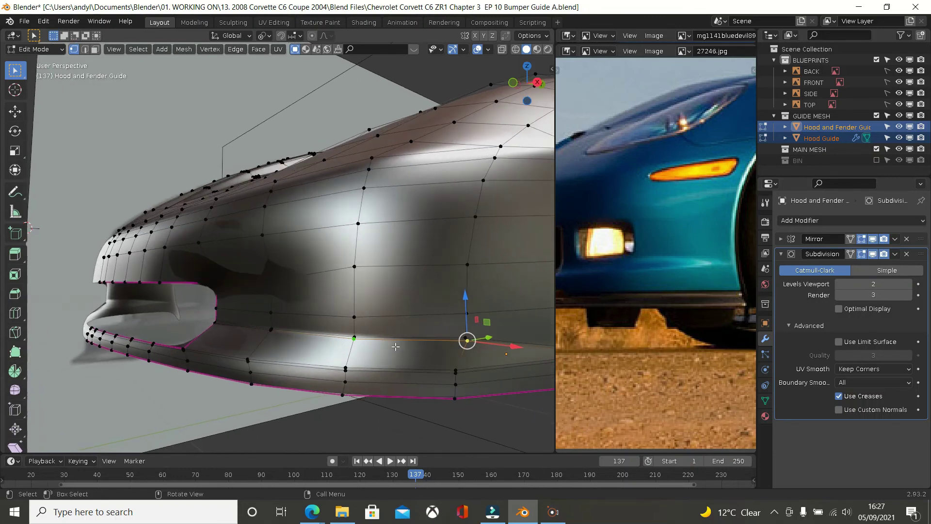
Step: Edge-slide the new lower crease loop down by about 0.16, leaving out its wheel-arch end vertices, and check the smoothed bumper
{"action": "left_click", "coordinate": [408, 345], "text": "alt"}
{"action": "scroll", "coordinate": [410, 347], "scroll_direction": "down", "scroll_amount": 2}
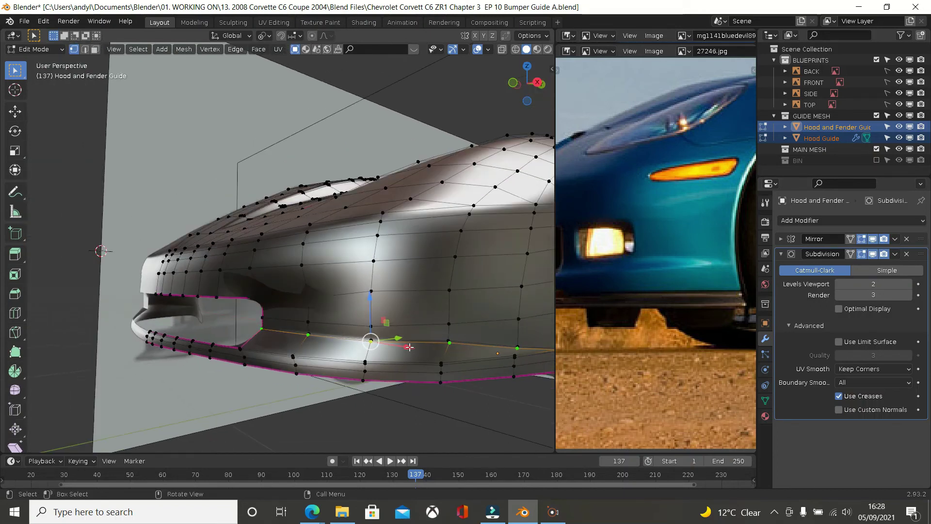
{"action": "scroll", "coordinate": [410, 347], "scroll_direction": "down", "scroll_amount": 2}
{"action": "middle_click_drag", "start_coordinate": [446, 320], "coordinate": [491, 403], "text": "shift"}
{"action": "key", "text": "b"}
{"action": "scroll", "coordinate": [270, 298], "scroll_direction": "up", "scroll_amount": 5}
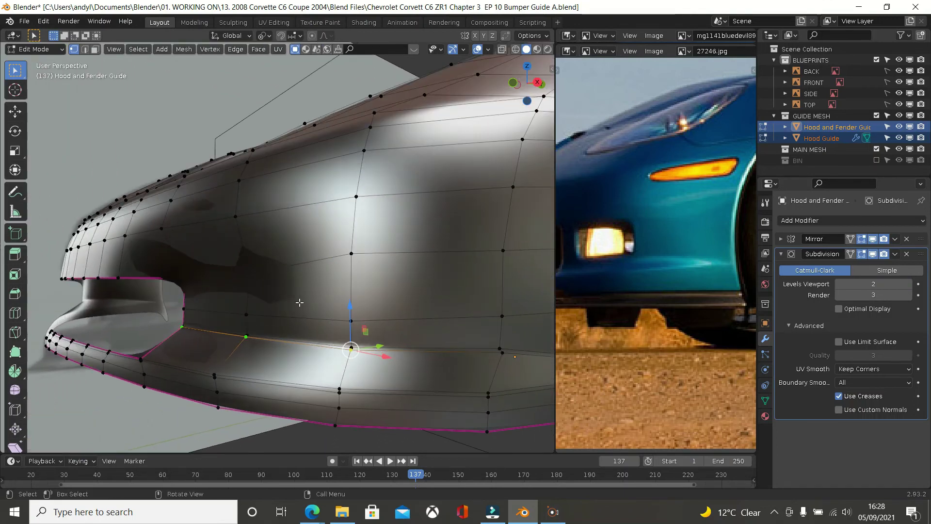
{"action": "key", "text": "g"}
{"action": "key", "text": "g"}
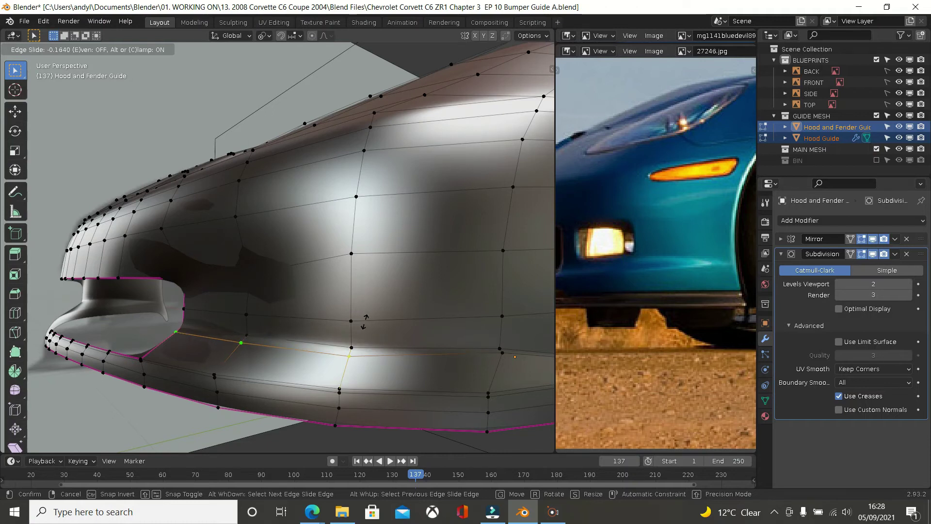
{"action": "left_click", "coordinate": [365, 322]}
{"action": "scroll", "coordinate": [384, 325], "scroll_direction": "down", "scroll_amount": 2}
{"action": "key", "text": "Tab"}
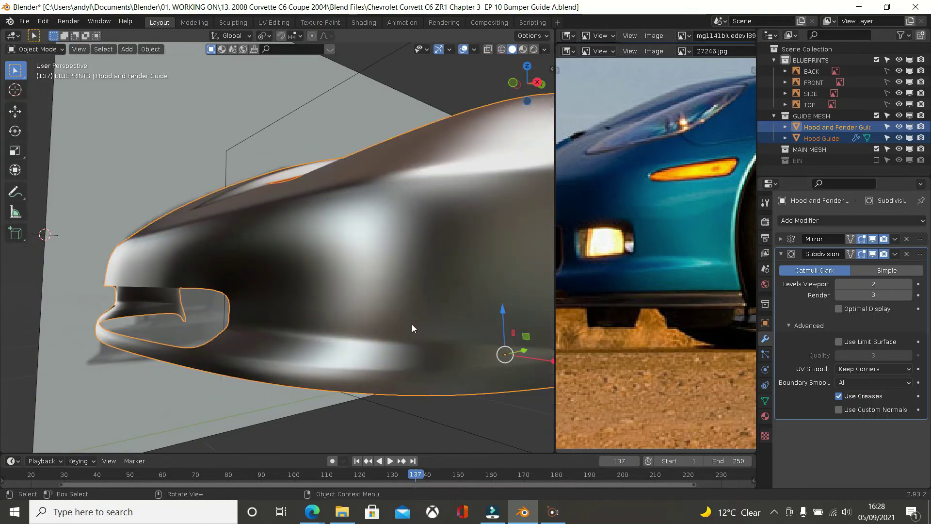
{"action": "scroll", "coordinate": [412, 324], "scroll_direction": "down", "scroll_amount": 4}
{"action": "mouse_move", "coordinate": [457, 322]}
{"action": "middle_mouse_down"}
{"action": "mouse_move", "coordinate": [435, 320]}
{"action": "mouse_move", "coordinate": [479, 319]}
{"action": "mouse_move", "coordinate": [432, 312]}
{"action": "mouse_move", "coordinate": [444, 306]}
{"action": "mouse_move", "coordinate": [485, 320]}
{"action": "mouse_move", "coordinate": [373, 321]}
{"action": "mouse_move", "coordinate": [492, 319]}
{"action": "mouse_move", "coordinate": [452, 320]}
{"action": "middle_mouse_up"}
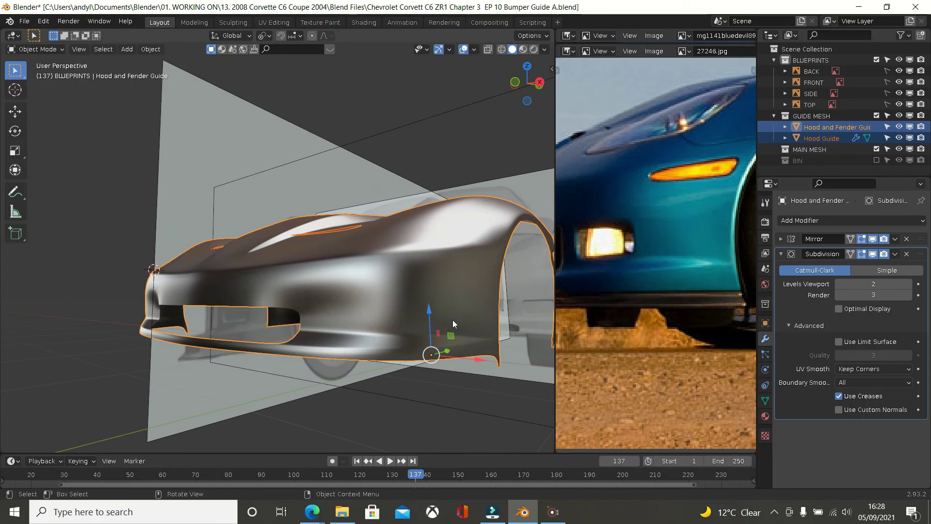
Step: In a right-side wireframe view, edge-slide the five front vertices of the grille opening's upper edge up by about 0.24 to match the blueprint
{"action": "key", "text": "Tab"}
{"action": "mouse_move", "coordinate": [374, 304]}
{"action": "middle_mouse_down"}
{"action": "mouse_move", "coordinate": [441, 300]}
{"action": "mouse_move", "coordinate": [379, 311]}
{"action": "middle_mouse_up"}
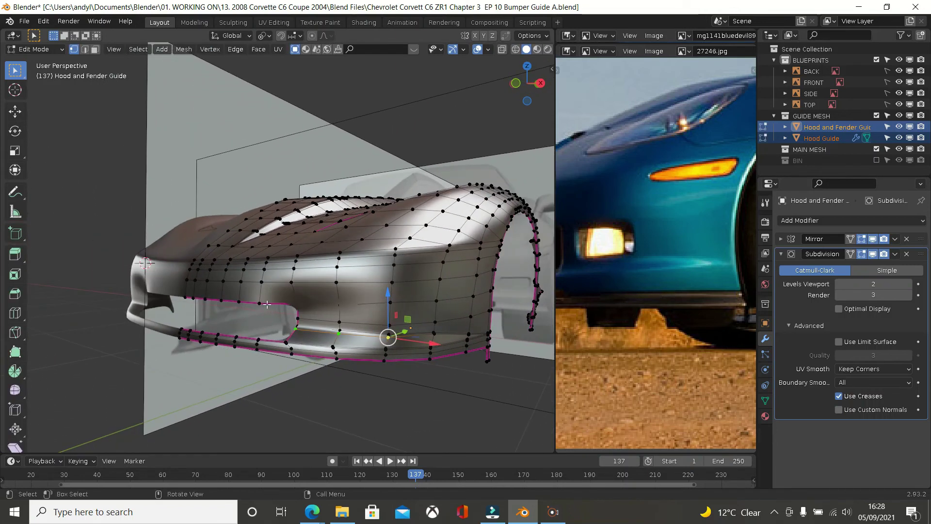
{"action": "left_click", "coordinate": [259, 302]}
{"action": "left_click", "coordinate": [186, 297], "text": "ctrl"}
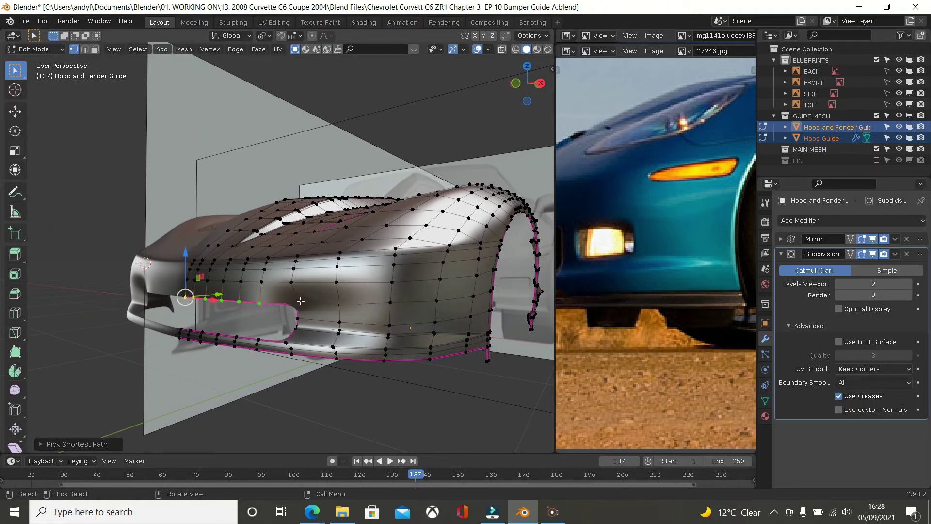
{"action": "key", "text": "KP_3"}
{"action": "scroll", "coordinate": [300, 301], "scroll_direction": "up", "scroll_amount": 6}
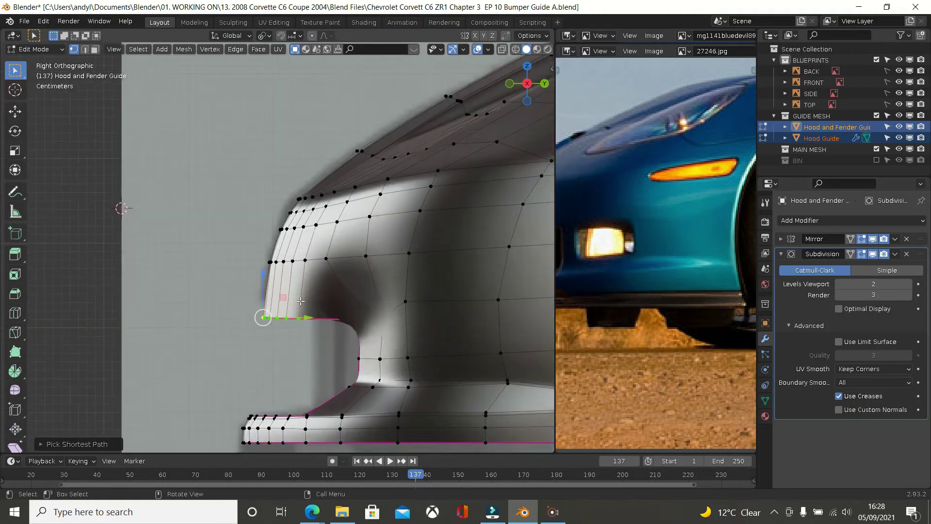
{"action": "scroll", "coordinate": [300, 301], "scroll_direction": "up", "scroll_amount": 2}
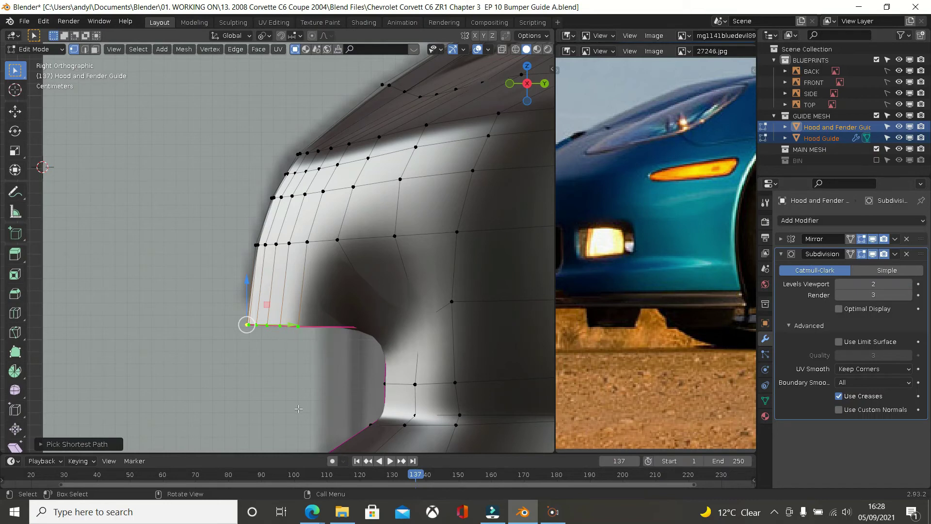
{"action": "key", "text": "z"}
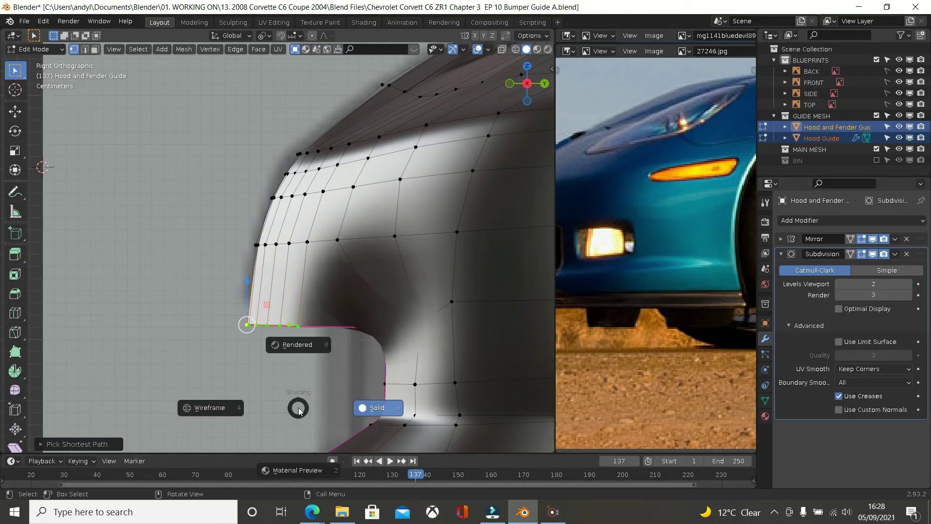
{"action": "left_click", "coordinate": [203, 402]}
{"action": "scroll", "coordinate": [240, 379], "scroll_direction": "up", "scroll_amount": 1}
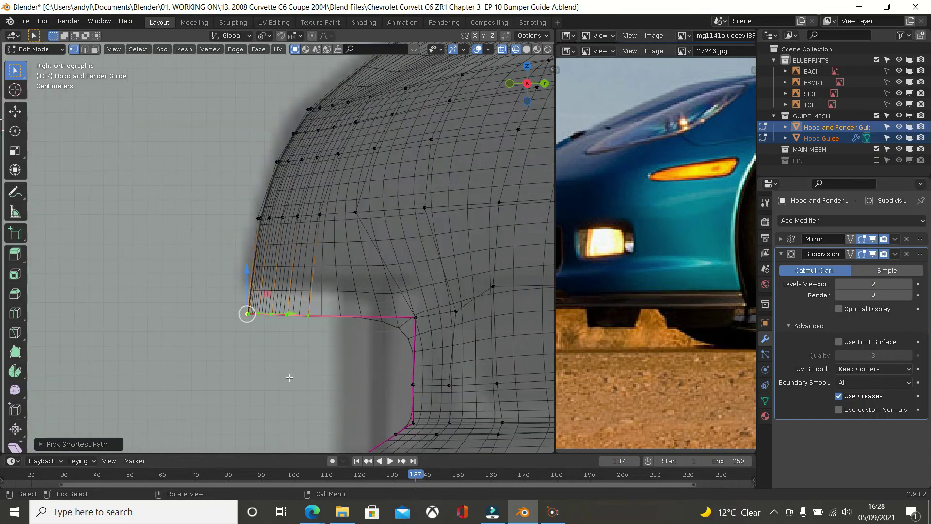
{"action": "key", "text": "g"}
{"action": "key", "text": "g"}
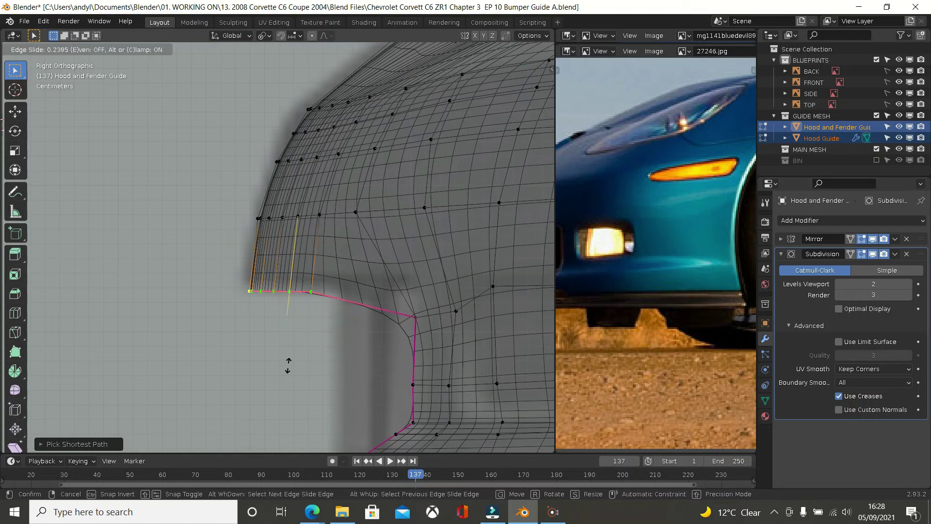
{"action": "left_click", "coordinate": [288, 365]}
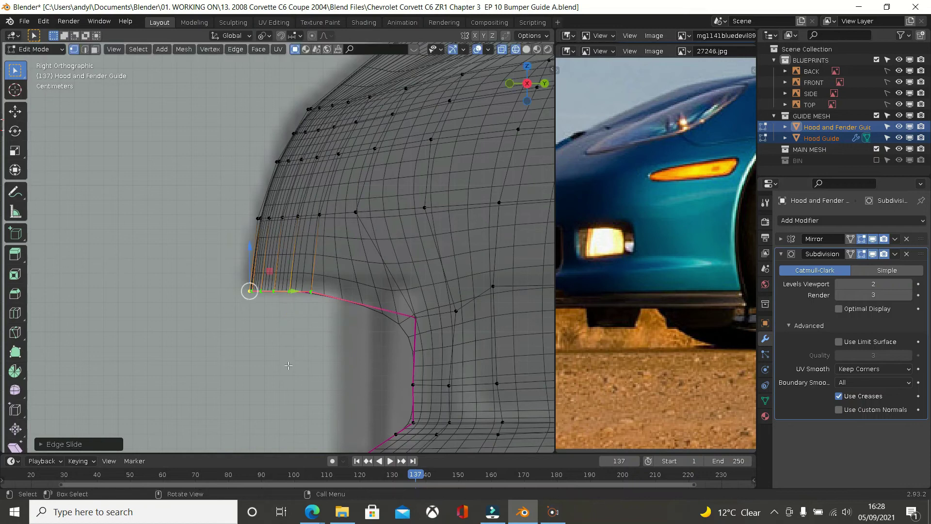
Step: Vertex-slide the grille opening's upper outer corner vertex up by about 0.2 and rearward by about 0.19 to square the opening
{"action": "left_click", "coordinate": [412, 315]}
{"action": "key", "text": "g"}
{"action": "key", "text": "g"}
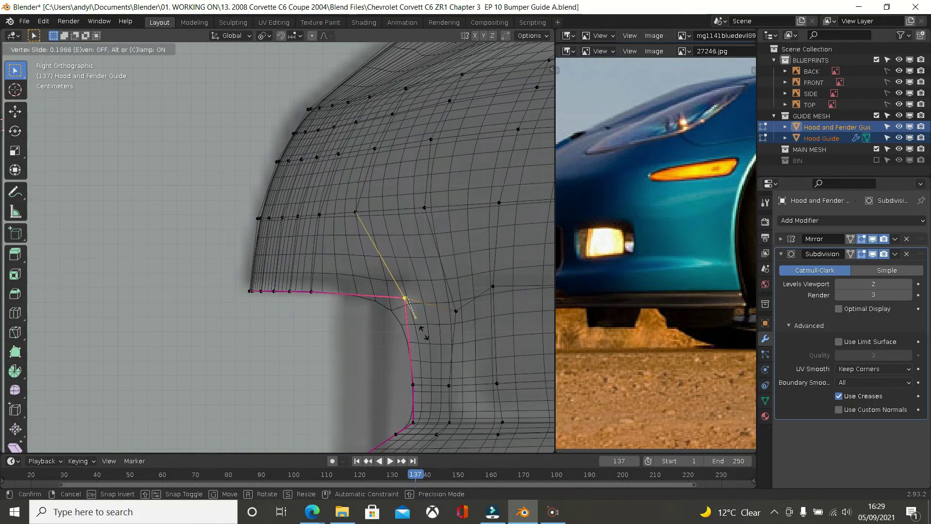
{"action": "left_click", "coordinate": [422, 329]}
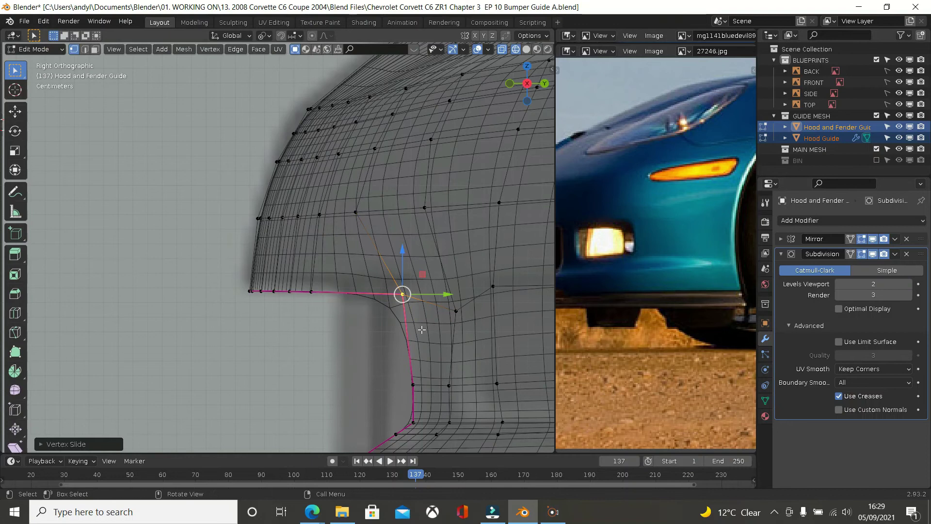
{"action": "key", "text": "g"}
{"action": "key", "text": "g"}
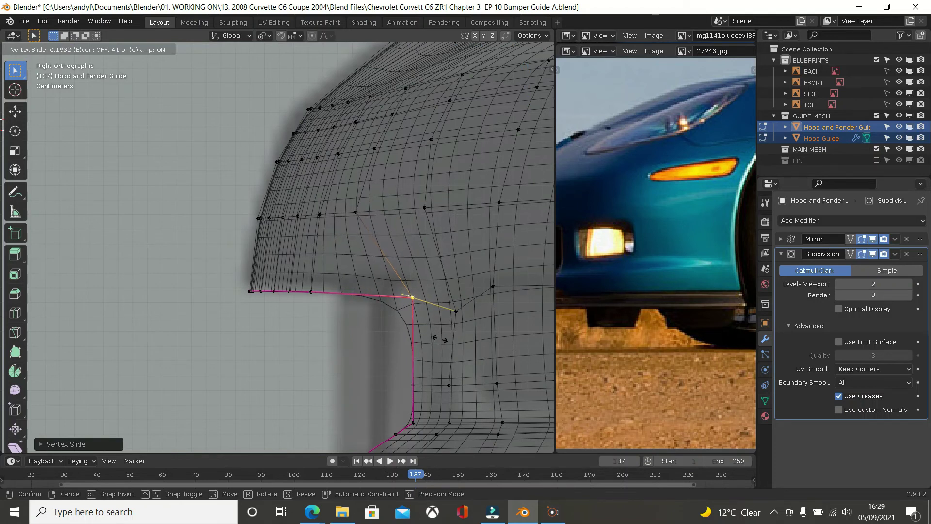
{"action": "left_click", "coordinate": [439, 338]}
Step: Vertex-slide the vertex above the grille corner rearward by about 0.38 and the next one in its row by about 0.10
{"action": "left_click", "coordinate": [359, 213]}
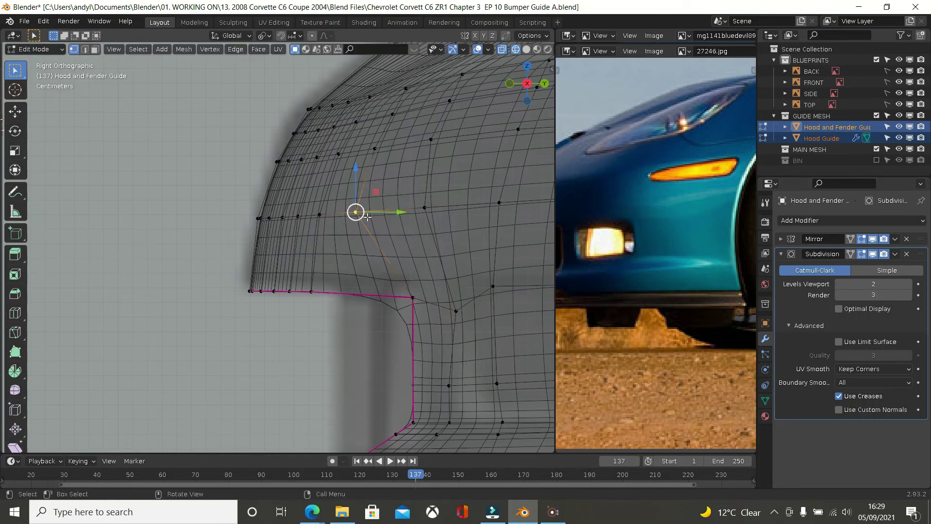
{"action": "key", "text": "shift+v"}
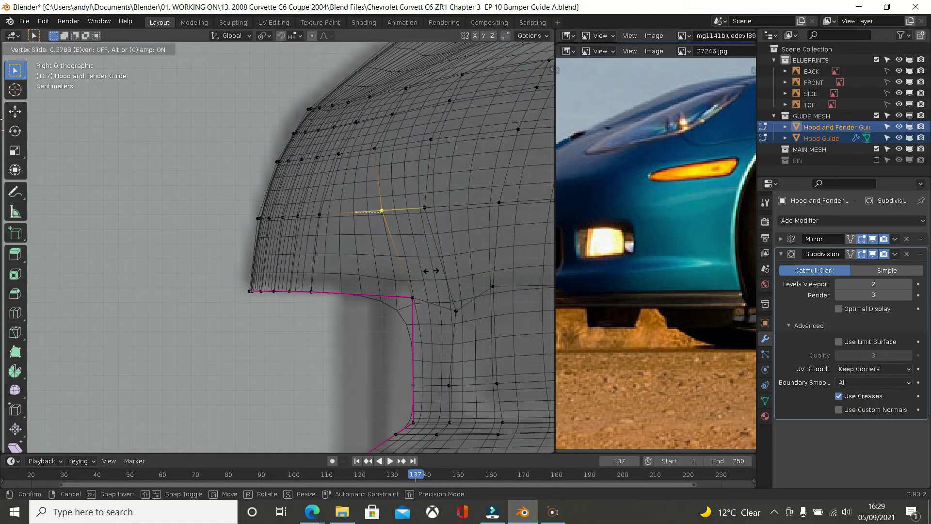
{"action": "left_click", "coordinate": [430, 271]}
{"action": "left_click", "coordinate": [431, 220]}
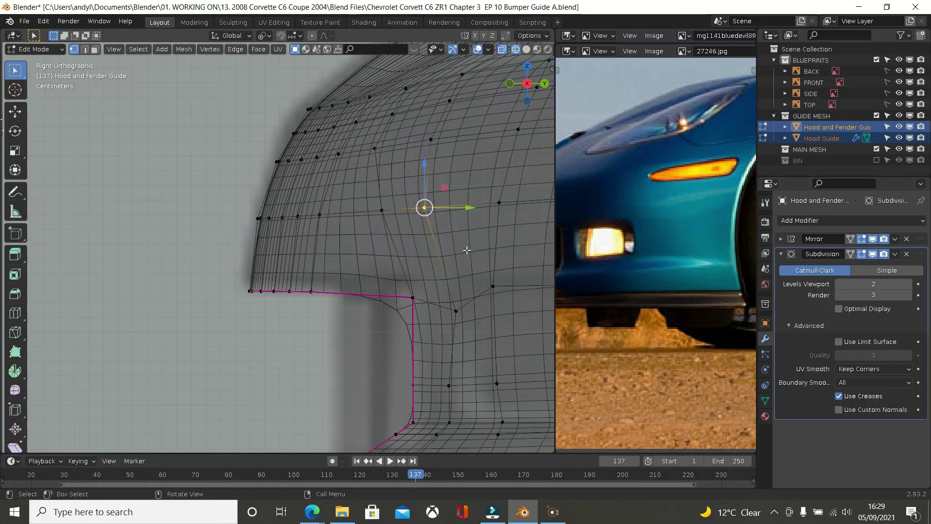
{"action": "key", "text": "shift+v"}
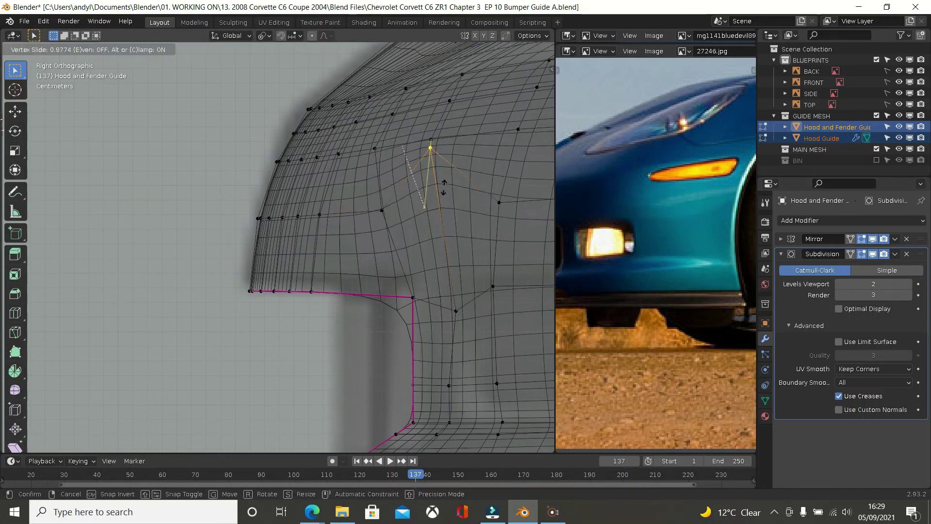
{"action": "right_click", "coordinate": [445, 187]}
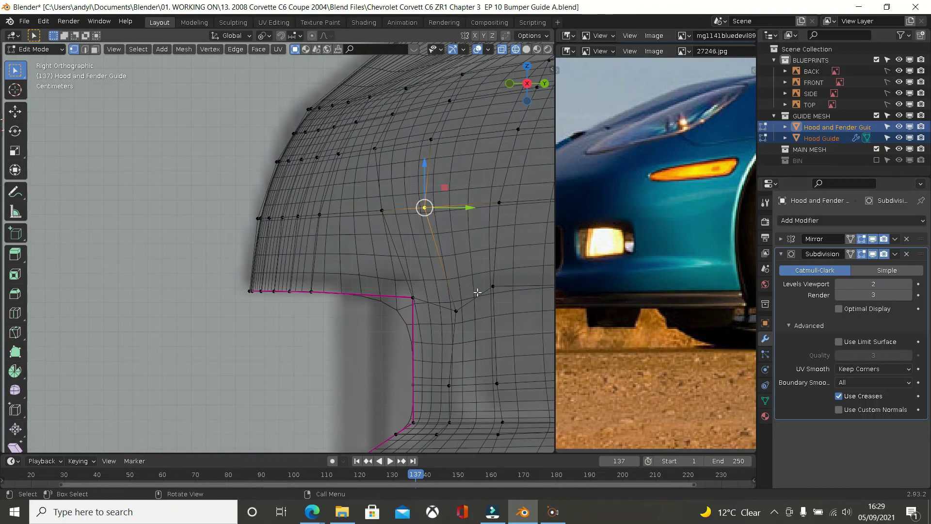
{"action": "key", "text": "shift+v"}
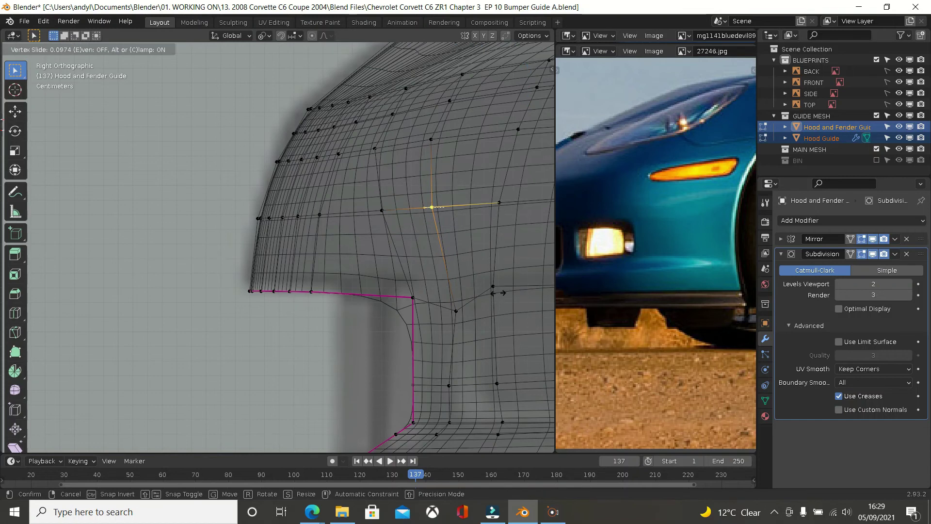
{"action": "left_click", "coordinate": [498, 293]}
Step: Vertex-slide the vertex just behind the grille corner up by about 0.15 and check the bumper in solid shading and Object Mode
{"action": "scroll", "coordinate": [496, 301], "scroll_direction": "down", "scroll_amount": 2}
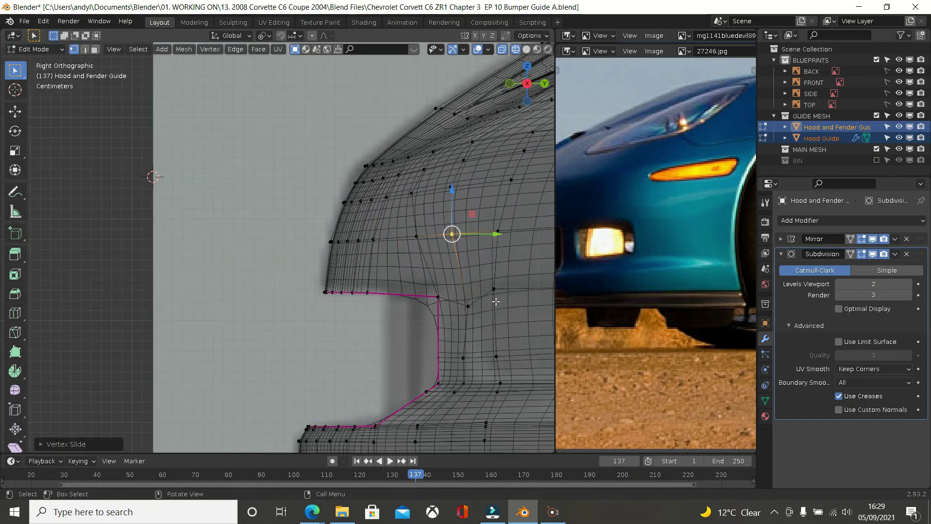
{"action": "middle_click_drag", "start_coordinate": [495, 305], "coordinate": [347, 299], "text": "shift"}
{"action": "scroll", "coordinate": [350, 285], "scroll_direction": "down", "scroll_amount": 2}
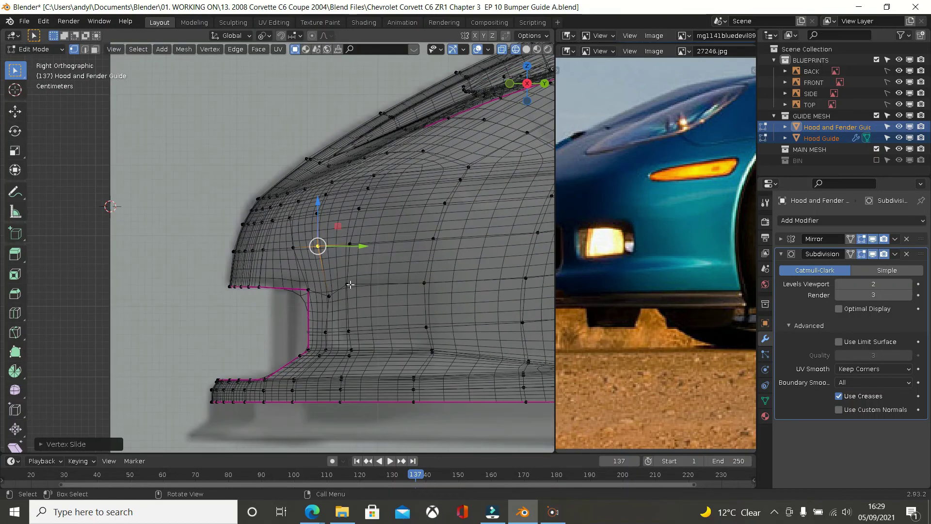
{"action": "left_click", "coordinate": [325, 293]}
{"action": "key", "text": "shift+v"}
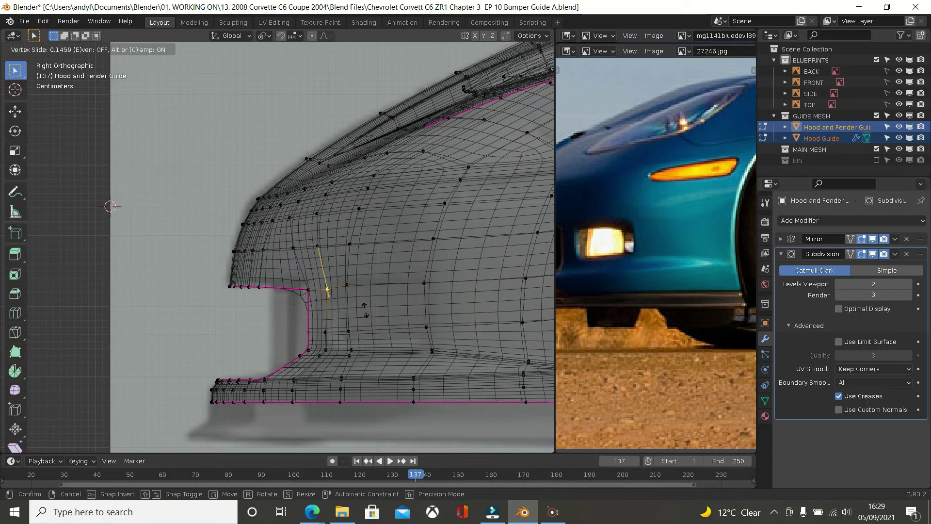
{"action": "left_click", "coordinate": [364, 309]}
{"action": "middle_click_drag", "start_coordinate": [364, 310], "coordinate": [427, 334]}
{"action": "scroll", "coordinate": [355, 323], "scroll_direction": "up", "scroll_amount": 1}
{"action": "mouse_move", "coordinate": [355, 323]}
{"action": "middle_mouse_down"}
{"action": "mouse_move", "coordinate": [426, 324]}
{"action": "mouse_move", "coordinate": [399, 327]}
{"action": "mouse_move", "coordinate": [426, 335]}
{"action": "mouse_move", "coordinate": [420, 324]}
{"action": "mouse_move", "coordinate": [459, 310]}
{"action": "mouse_move", "coordinate": [438, 297]}
{"action": "mouse_move", "coordinate": [437, 311]}
{"action": "mouse_move", "coordinate": [447, 312]}
{"action": "middle_mouse_up"}
{"action": "key", "text": "Tab"}
{"action": "scroll", "coordinate": [412, 333], "scroll_direction": "down", "scroll_amount": 2}
{"action": "key", "text": "z"}
{"action": "left_click", "coordinate": [523, 334]}
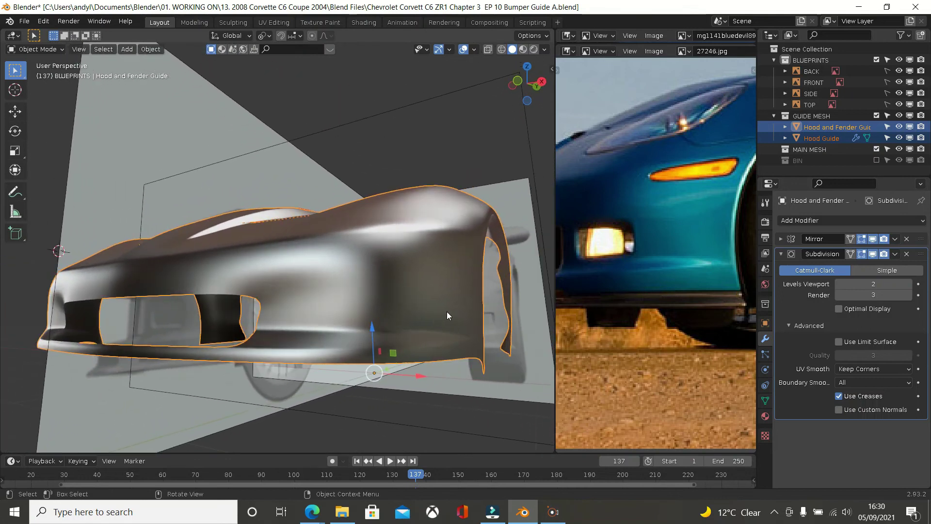
Step: In Edit Mode, nudge the grille opening's upper corner vertex and the vertex just outboard of it slightly along Y
{"action": "key", "text": "Tab"}
{"action": "left_click", "coordinate": [267, 300]}
{"action": "middle_click_drag", "start_coordinate": [268, 305], "coordinate": [285, 310]}
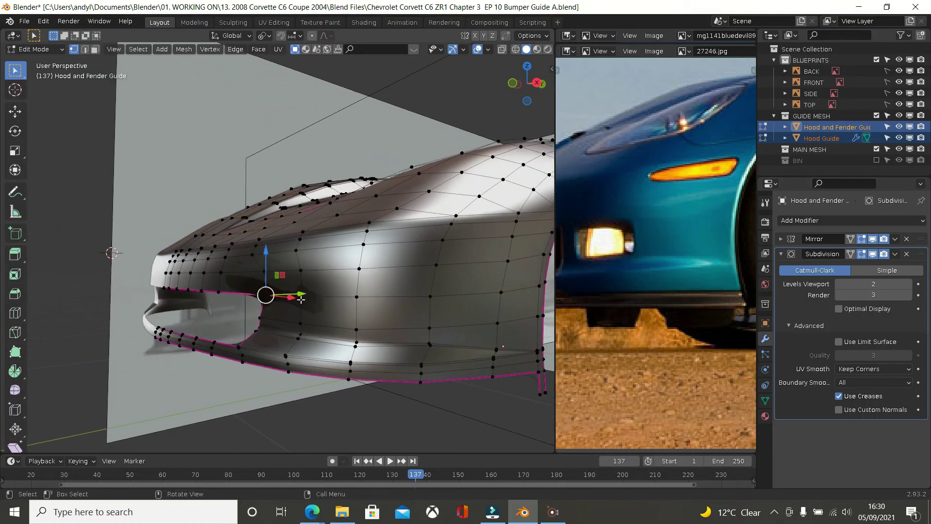
{"action": "left_click_drag", "start_coordinate": [300, 296], "coordinate": [293, 296]}
{"action": "middle_click_drag", "start_coordinate": [293, 296], "coordinate": [315, 300]}
{"action": "left_click", "coordinate": [303, 297]}
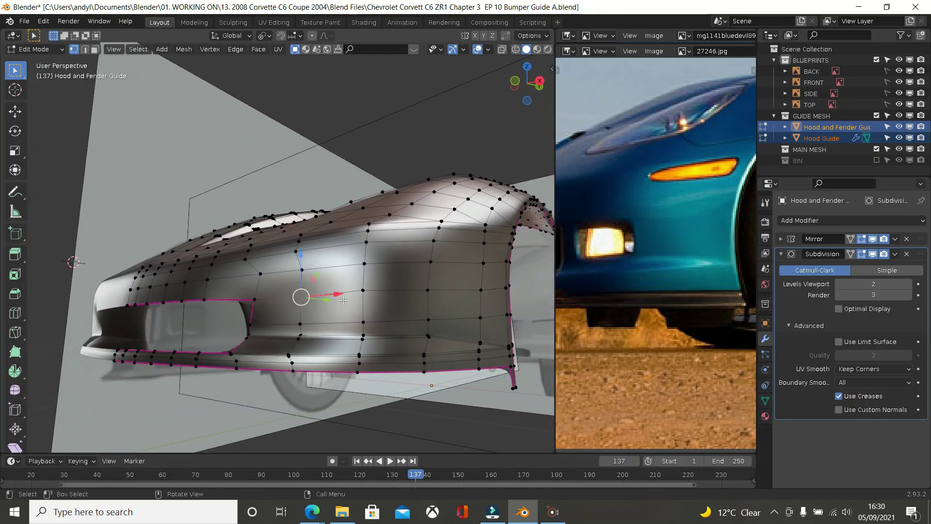
{"action": "left_click_drag", "start_coordinate": [321, 301], "coordinate": [330, 302]}
{"action": "scroll", "coordinate": [334, 303], "scroll_direction": "down", "scroll_amount": 2}
{"action": "middle_click_drag", "start_coordinate": [334, 303], "coordinate": [395, 313]}
{"action": "scroll", "coordinate": [368, 313], "scroll_direction": "up", "scroll_amount": 2}
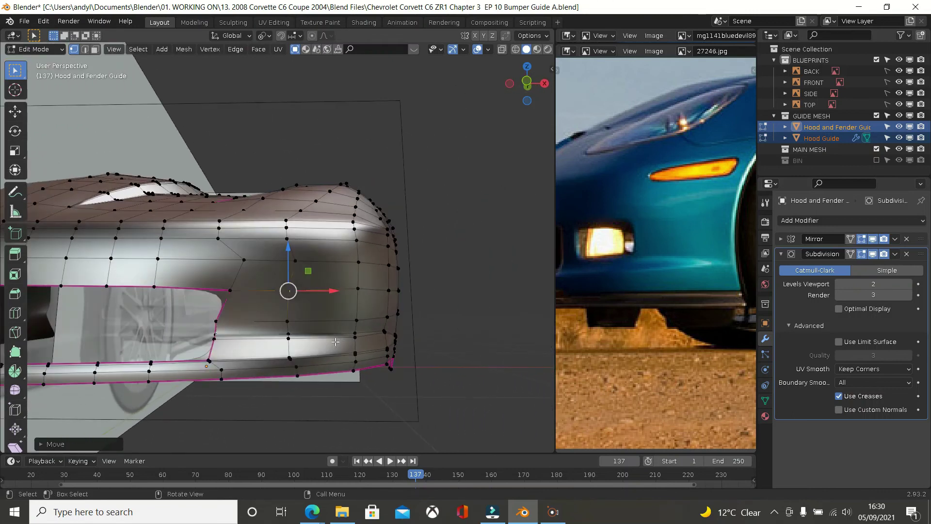
Step: In front view, align the lower lip's vertex column just outboard of the grille opening by scaling it to 0 along X
{"action": "key", "text": "KP_1"}
{"action": "scroll", "coordinate": [335, 341], "scroll_direction": "up", "scroll_amount": 3}
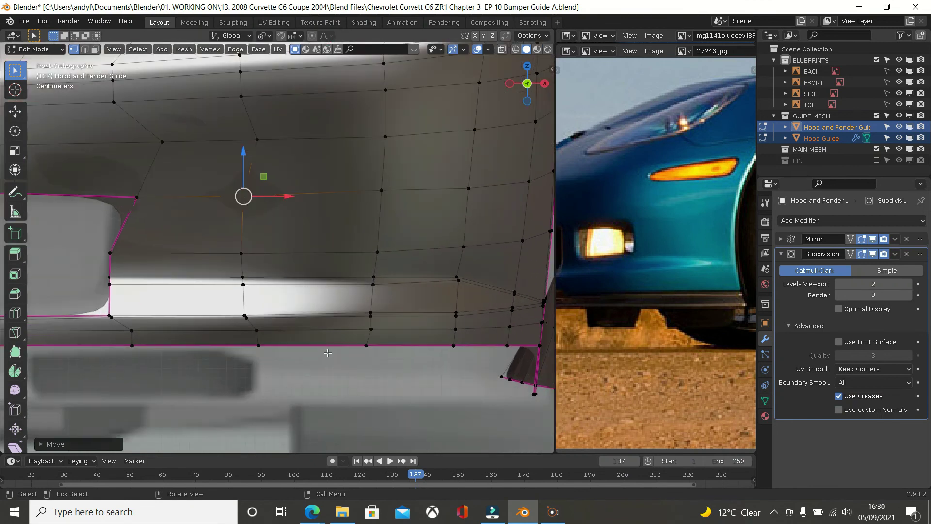
{"action": "left_click", "coordinate": [257, 331]}
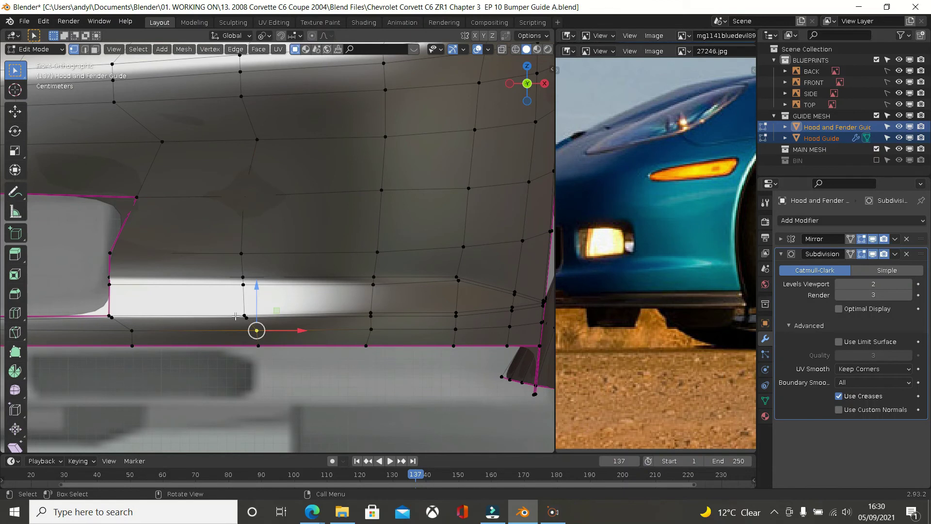
{"action": "left_click", "coordinate": [258, 345]}
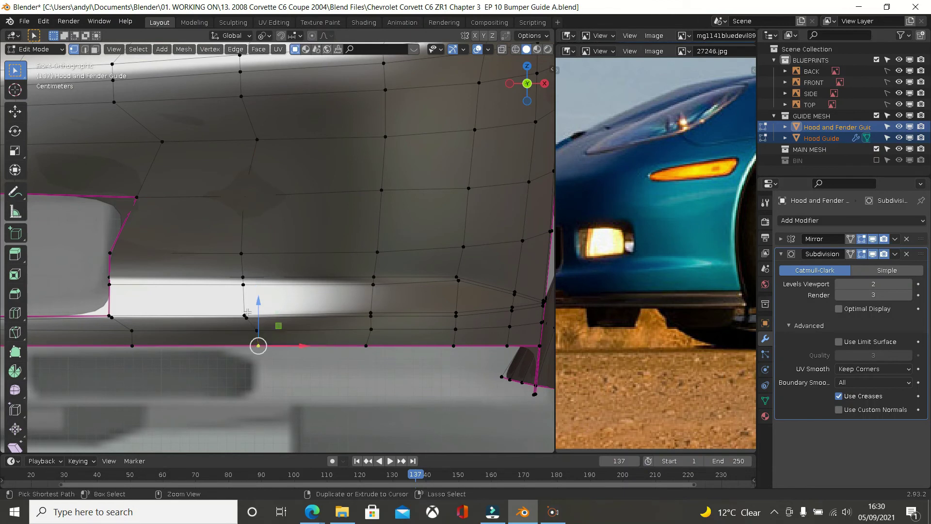
{"action": "left_click", "coordinate": [241, 313], "text": "ctrl"}
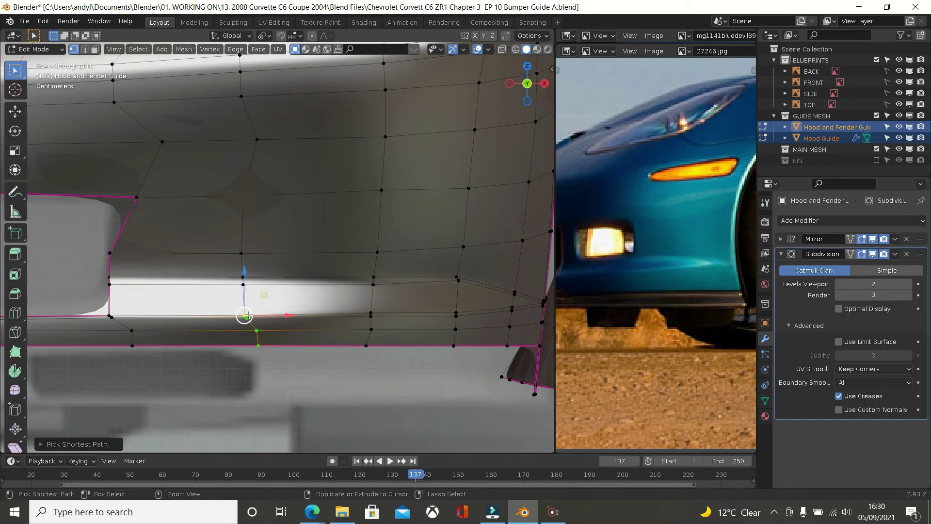
{"action": "key", "text": "s"}
{"action": "key", "text": "x"}
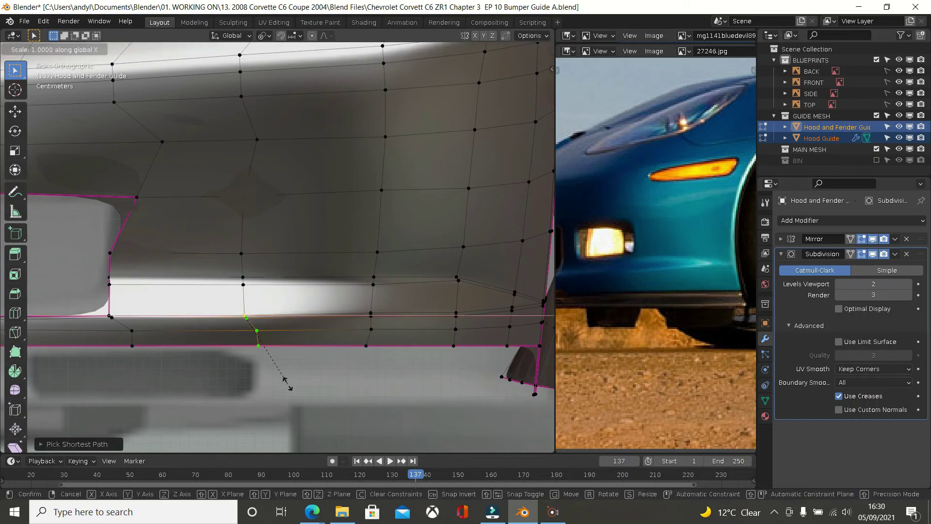
{"action": "key", "text": "0"}
{"action": "key", "text": "Return"}
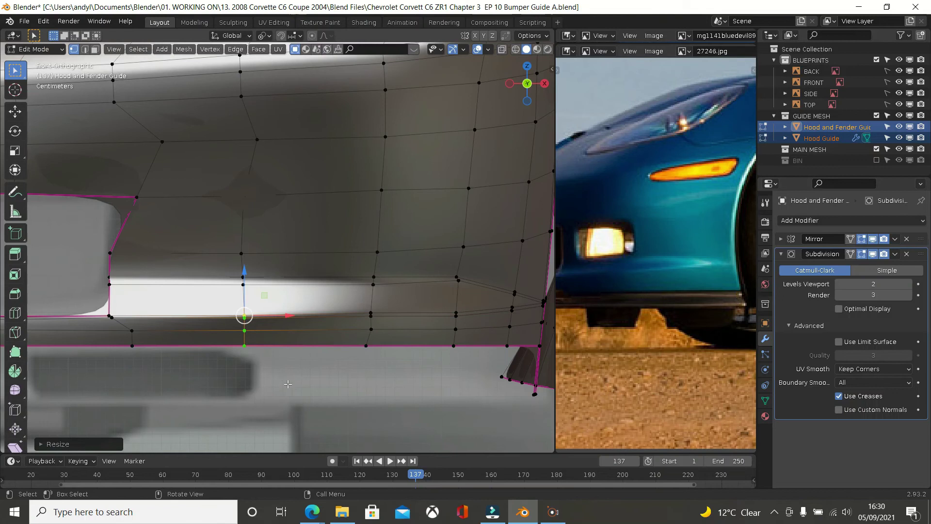
Step: Align the next outboard vertex column of the lower lip by scaling it to 0 along X
{"action": "left_click", "coordinate": [366, 345]}
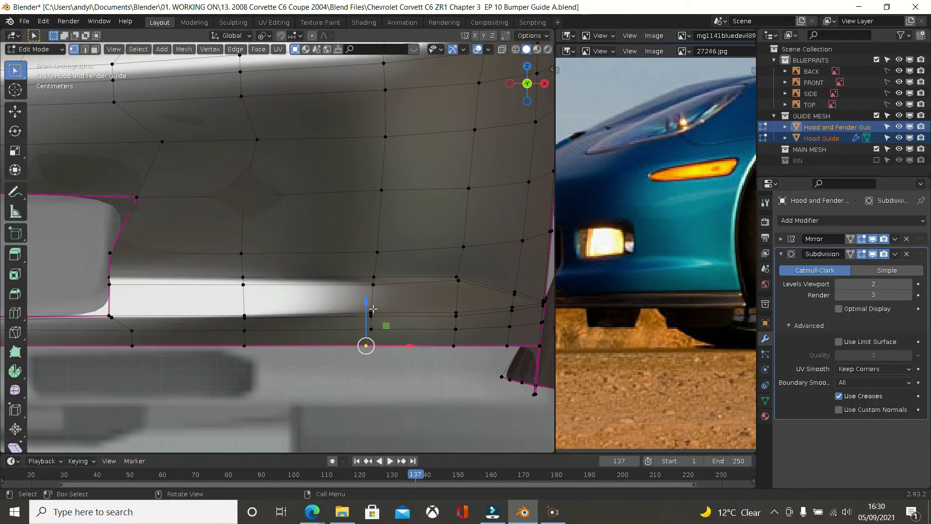
{"action": "left_click", "coordinate": [372, 313], "text": "ctrl"}
{"action": "key", "text": "s"}
{"action": "key", "text": "x"}
{"action": "key", "text": "0"}
{"action": "key", "text": "Return"}
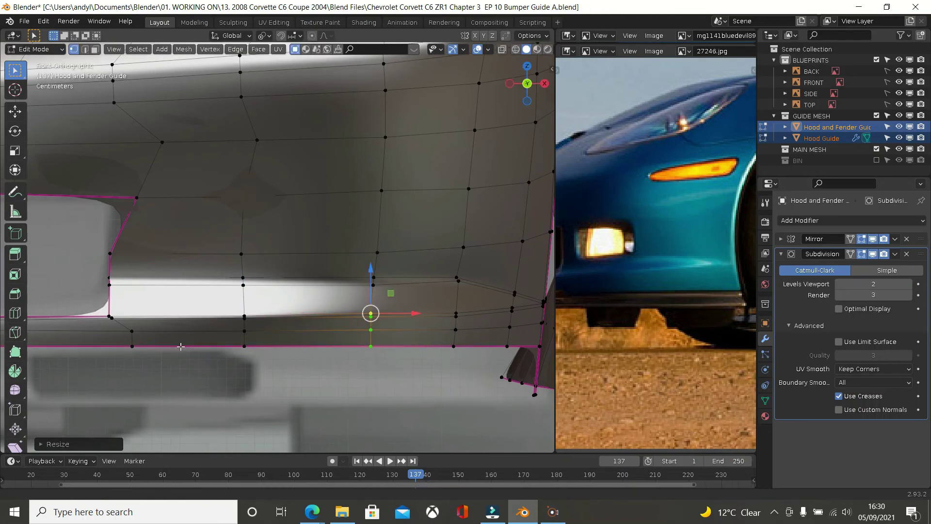
Step: Align the two lower lip vertices below the grille corner with the vertex above them by scaling to 0 along X
{"action": "middle_click_drag", "start_coordinate": [181, 345], "coordinate": [306, 366], "text": "shift"}
{"action": "left_click", "coordinate": [262, 353]}
{"action": "left_click", "coordinate": [257, 367], "text": "shift"}
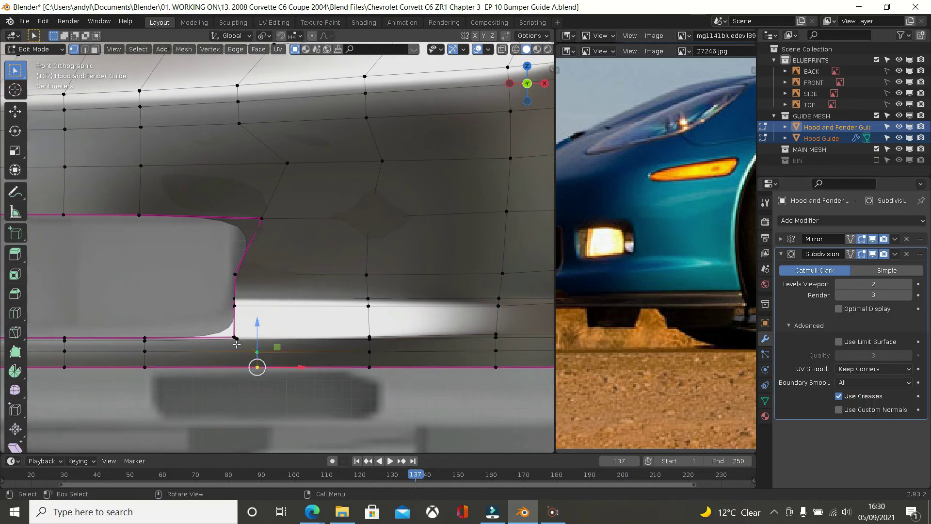
{"action": "left_click", "coordinate": [236, 339], "text": "shift"}
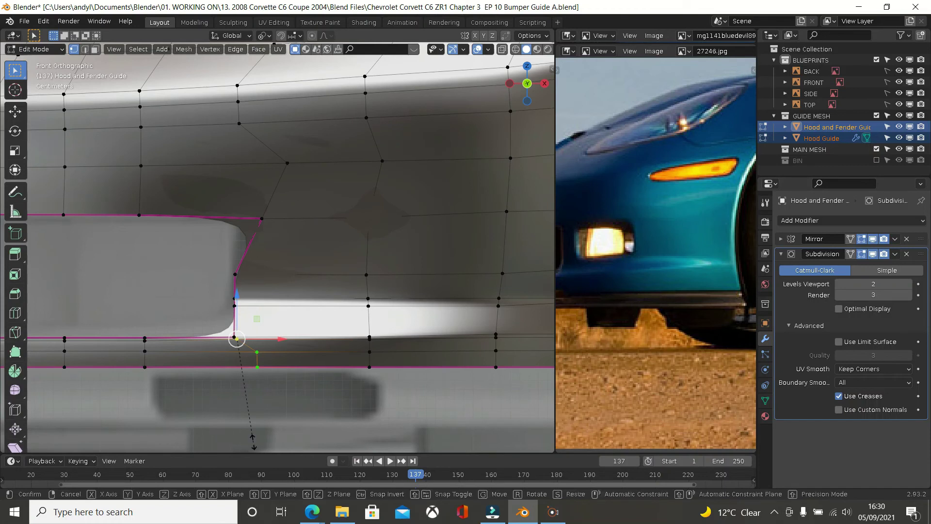
{"action": "type", "text": "sx"}
{"action": "type", "text": "0"}
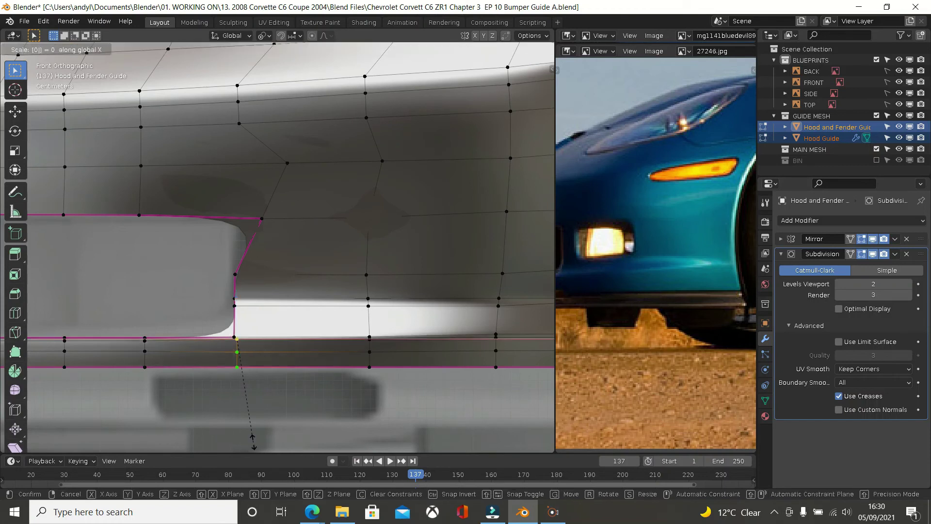
{"action": "key", "text": "Return"}
Step: Add the grille opening's lower corner vertex as the active one and scale the lip column to 0 along X to align it
{"action": "scroll", "coordinate": [254, 443], "scroll_direction": "up", "scroll_amount": 3}
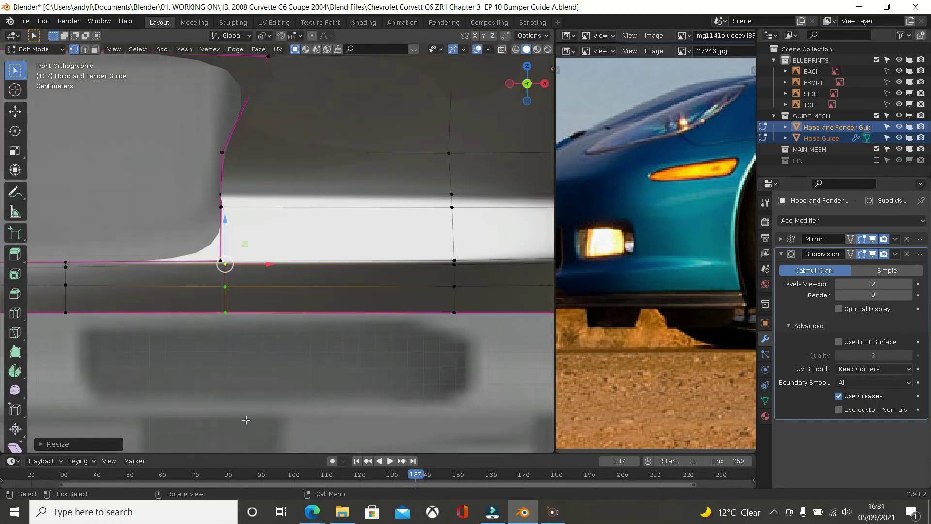
{"action": "left_click", "coordinate": [220, 260], "text": "shift"}
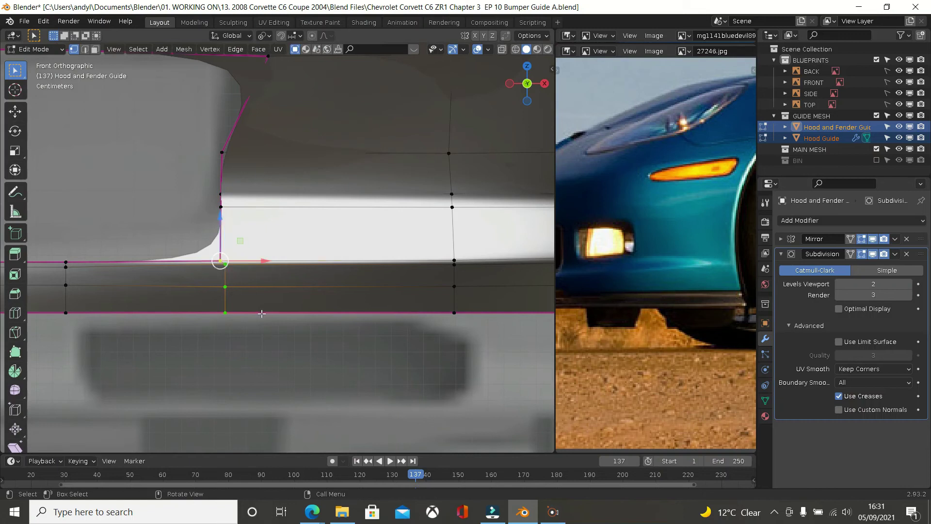
{"action": "type", "text": "sx"}
{"action": "type", "text": "0"}
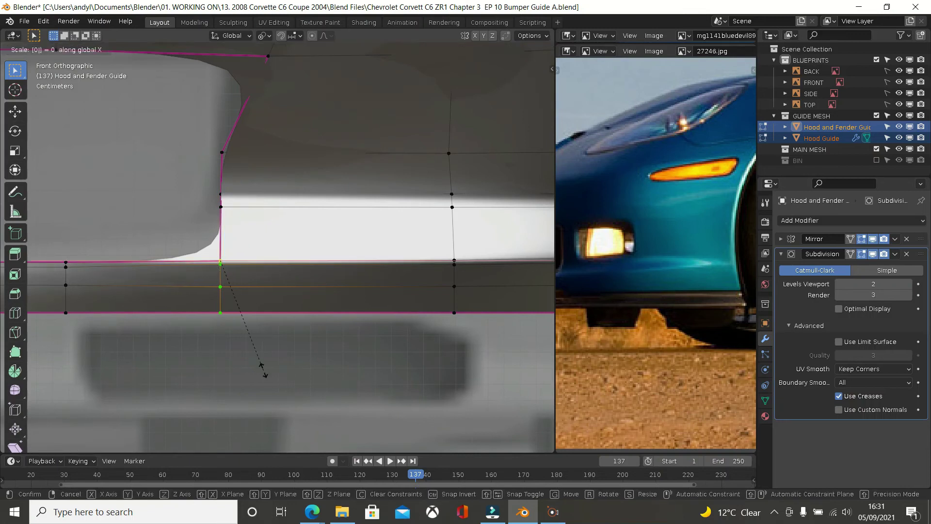
{"action": "key", "text": "Return"}
{"action": "scroll", "coordinate": [263, 380], "scroll_direction": "down", "scroll_amount": 3}
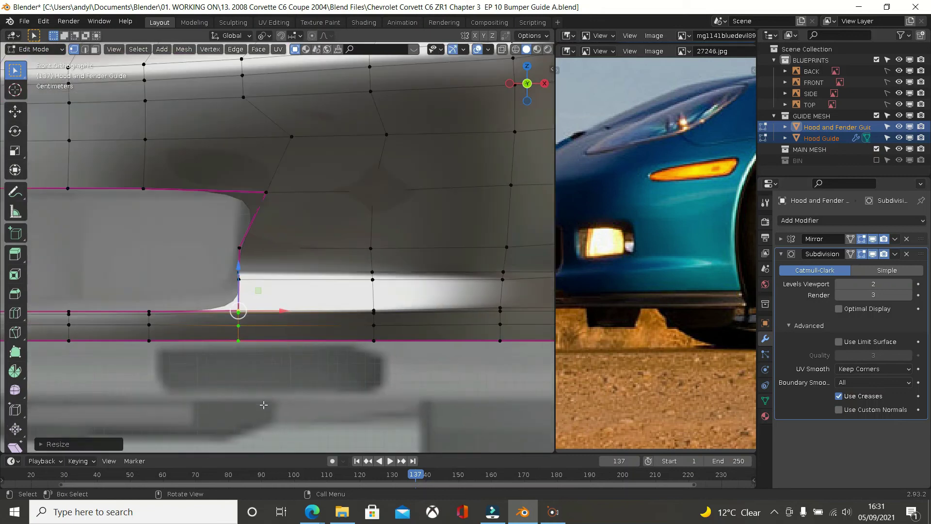
Step: Move the grille opening's upper corner vertex and the vertex above it inward along X to straighten their column
{"action": "scroll", "coordinate": [264, 404], "scroll_direction": "down", "scroll_amount": 1}
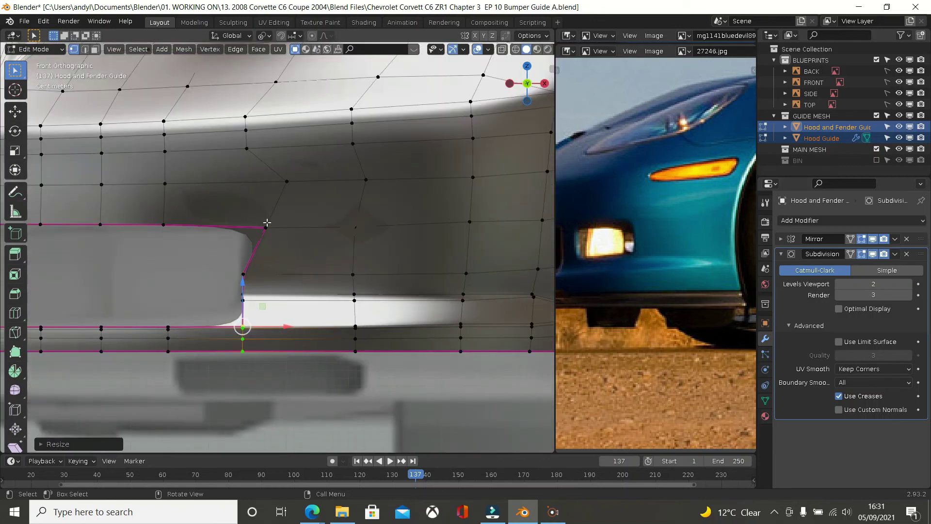
{"action": "left_click", "coordinate": [266, 226]}
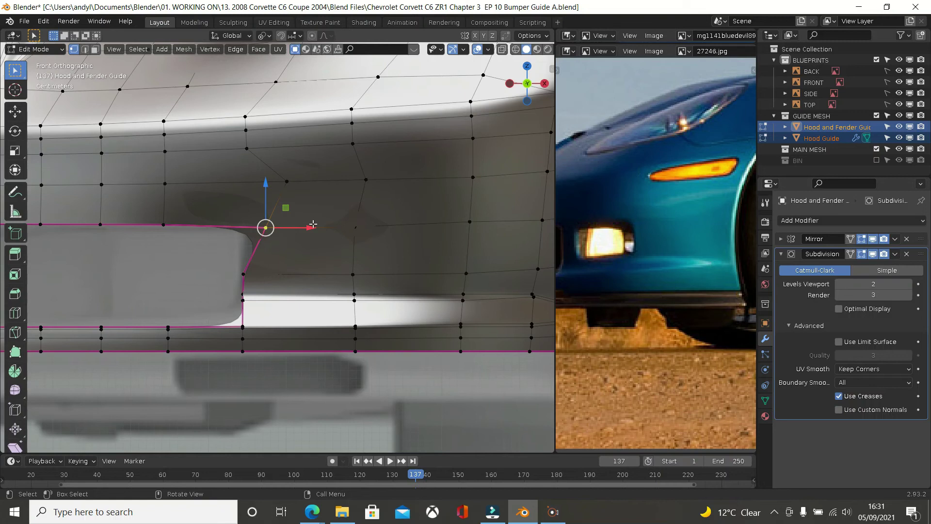
{"action": "left_click", "coordinate": [293, 181]}
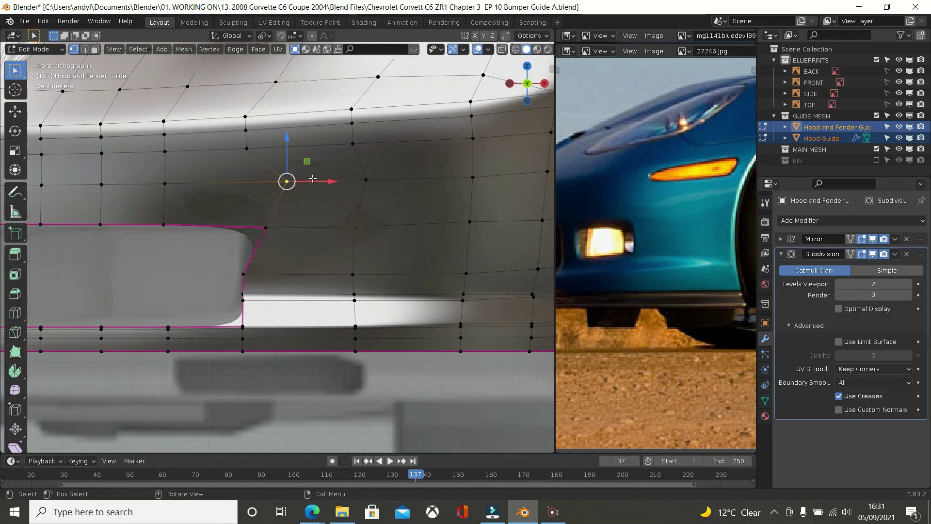
{"action": "left_click_drag", "start_coordinate": [316, 182], "coordinate": [278, 197]}
{"action": "left_click", "coordinate": [271, 227]}
{"action": "left_click_drag", "start_coordinate": [308, 228], "coordinate": [282, 229]}
{"action": "middle_click_drag", "start_coordinate": [270, 261], "coordinate": [264, 217]}
{"action": "left_click_drag", "start_coordinate": [276, 212], "coordinate": [273, 178]}
{"action": "key", "text": "ctrl+z"}
Step: Nudge the vertex just outboard of the grille opening's upper corner along X on the front bumper
{"action": "middle_click_drag", "start_coordinate": [286, 176], "coordinate": [308, 125]}
{"action": "left_click", "coordinate": [345, 257]}
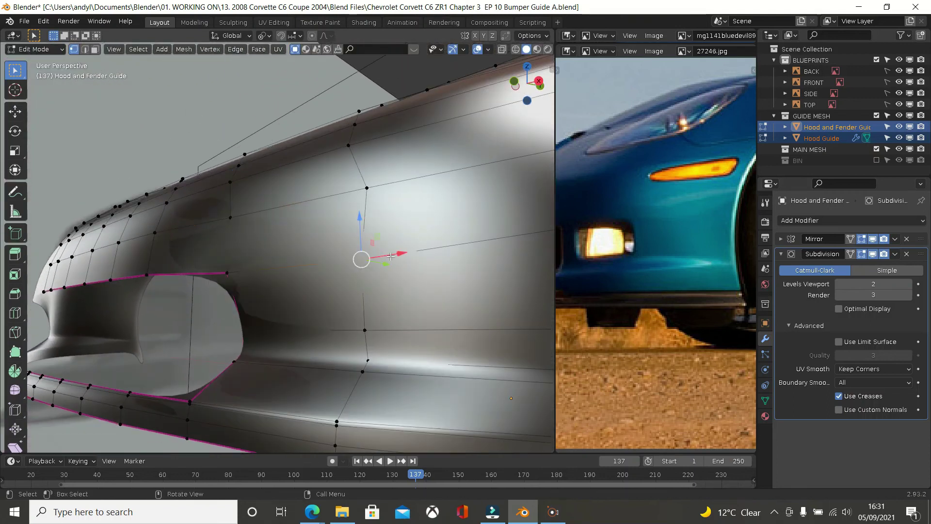
{"action": "left_click_drag", "start_coordinate": [379, 266], "coordinate": [383, 266]}
{"action": "scroll", "coordinate": [384, 267], "scroll_direction": "down", "scroll_amount": 4}
{"action": "middle_click_drag", "start_coordinate": [390, 276], "coordinate": [451, 307]}
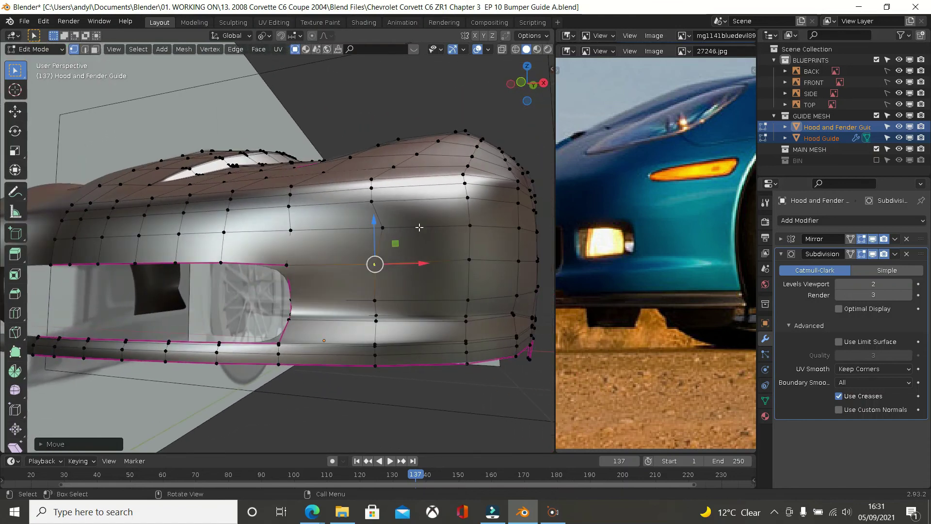
Step: Straighten the column above that vertex by moving the next vertex inward along X and the upper crease vertex slightly outward
{"action": "left_click", "coordinate": [394, 227]}
{"action": "middle_click_drag", "start_coordinate": [418, 227], "coordinate": [427, 227]}
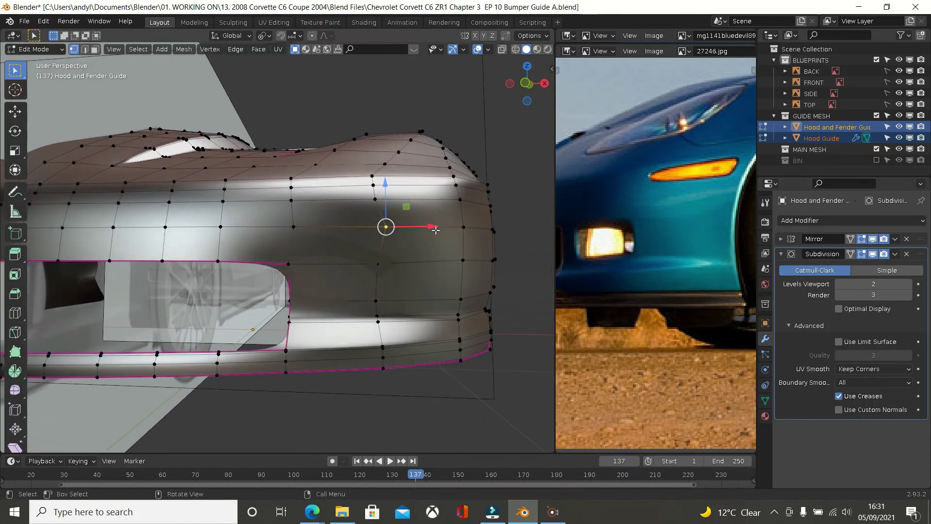
{"action": "left_click_drag", "start_coordinate": [427, 226], "coordinate": [419, 227]}
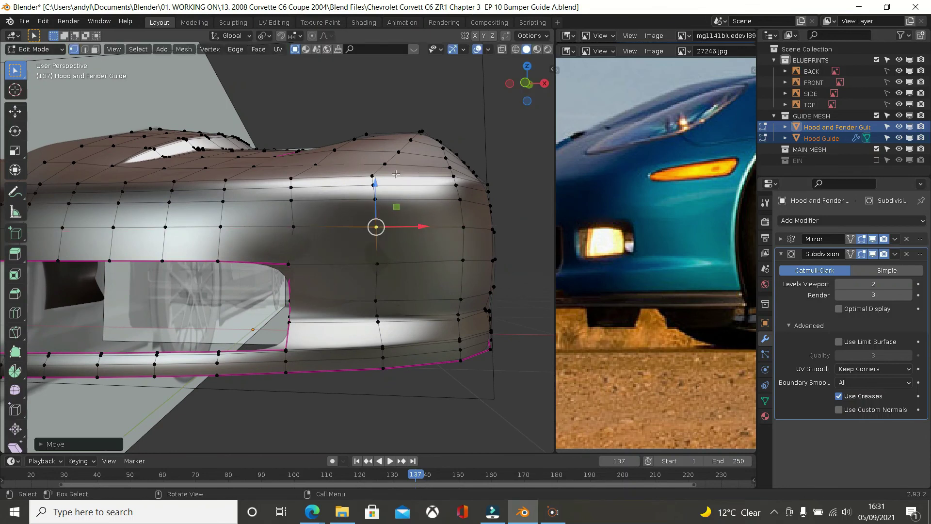
{"action": "left_click", "coordinate": [375, 175]}
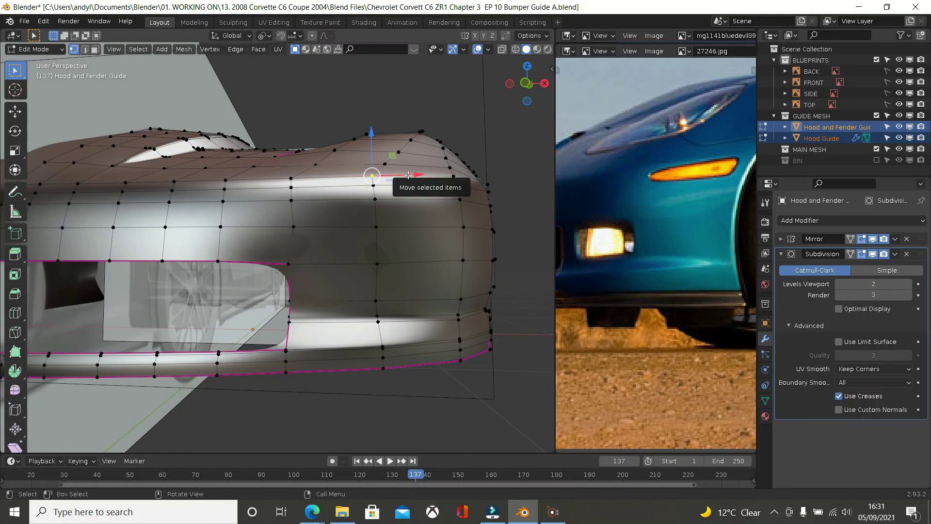
{"action": "left_click_drag", "start_coordinate": [409, 175], "coordinate": [395, 185]}
{"action": "left_click", "coordinate": [373, 185]}
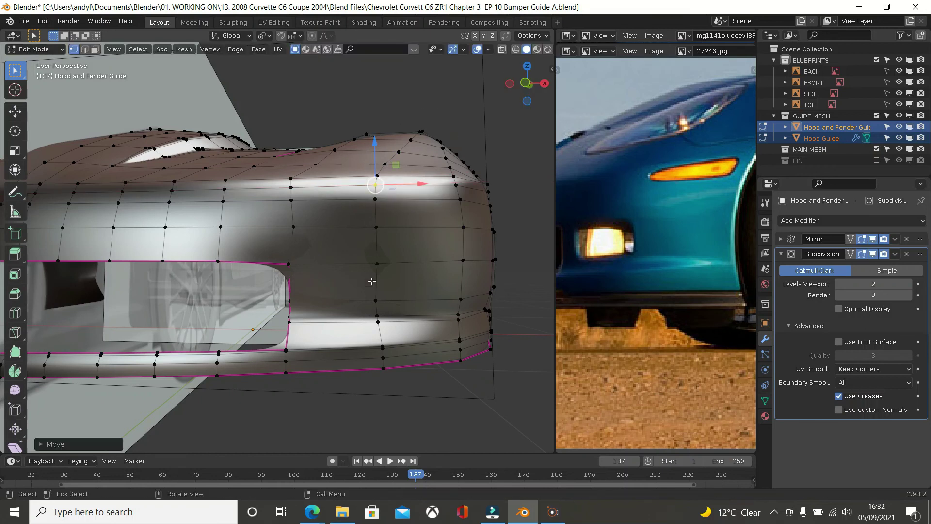
Step: Return to Object Mode, review the bumper's side surface and exclude the BLUEPRINTS collection from the view layer
{"action": "middle_click_drag", "start_coordinate": [378, 332], "coordinate": [355, 330]}
{"action": "key", "text": "Tab"}
{"action": "middle_click_drag", "start_coordinate": [423, 362], "coordinate": [464, 321]}
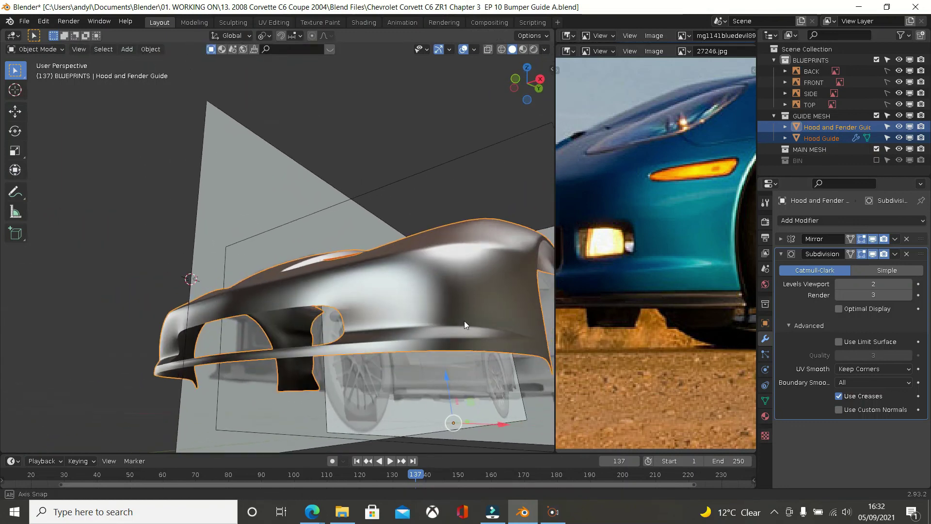
{"action": "scroll", "coordinate": [356, 318], "scroll_direction": "up", "scroll_amount": 1}
{"action": "mouse_move", "coordinate": [356, 318]}
{"action": "middle_mouse_down"}
{"action": "mouse_move", "coordinate": [356, 334]}
{"action": "mouse_move", "coordinate": [313, 336]}
{"action": "mouse_move", "coordinate": [328, 324]}
{"action": "mouse_move", "coordinate": [398, 328]}
{"action": "mouse_move", "coordinate": [415, 361]}
{"action": "mouse_move", "coordinate": [410, 378]}
{"action": "mouse_move", "coordinate": [320, 326]}
{"action": "mouse_move", "coordinate": [241, 325]}
{"action": "mouse_move", "coordinate": [337, 335]}
{"action": "mouse_move", "coordinate": [335, 366]}
{"action": "mouse_move", "coordinate": [343, 325]}
{"action": "mouse_move", "coordinate": [295, 332]}
{"action": "mouse_move", "coordinate": [334, 333]}
{"action": "mouse_move", "coordinate": [357, 310]}
{"action": "mouse_move", "coordinate": [344, 331]}
{"action": "mouse_move", "coordinate": [462, 314]}
{"action": "mouse_move", "coordinate": [415, 338]}
{"action": "mouse_move", "coordinate": [322, 317]}
{"action": "mouse_move", "coordinate": [360, 349]}
{"action": "mouse_move", "coordinate": [383, 336]}
{"action": "mouse_move", "coordinate": [354, 318]}
{"action": "mouse_move", "coordinate": [348, 325]}
{"action": "middle_mouse_up"}
{"action": "scroll", "coordinate": [348, 324], "scroll_direction": "down", "scroll_amount": 1}
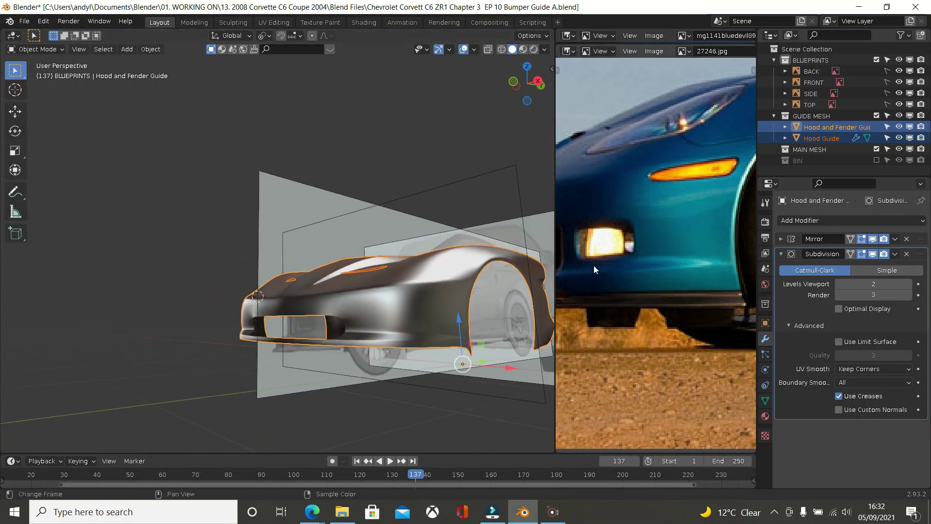
{"action": "left_click", "coordinate": [875, 60]}
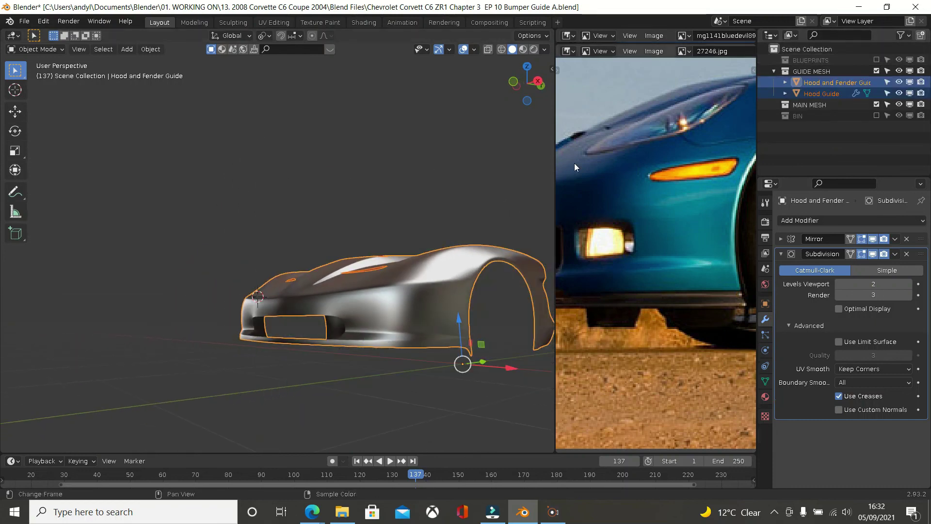
Step: Deselect the guide meshes and change the viewport shading to the glossy blue MatCap
{"action": "scroll", "coordinate": [447, 223], "scroll_direction": "down", "scroll_amount": 2}
{"action": "middle_click_drag", "start_coordinate": [411, 236], "coordinate": [328, 292]}
{"action": "left_click", "coordinate": [362, 313]}
{"action": "scroll", "coordinate": [362, 313], "scroll_direction": "up", "scroll_amount": 2}
{"action": "mouse_move", "coordinate": [361, 244]}
{"action": "middle_mouse_down", "text": "shift"}
{"action": "mouse_move", "coordinate": [357, 232]}
{"action": "mouse_move", "coordinate": [440, 222]}
{"action": "mouse_move", "coordinate": [405, 242]}
{"action": "middle_mouse_up", "text": "shift"}
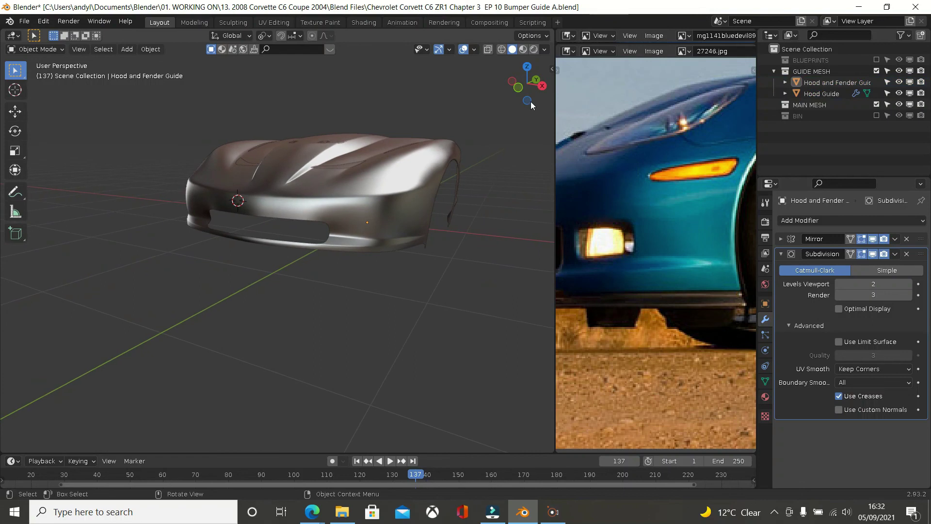
{"action": "left_click", "coordinate": [542, 52]}
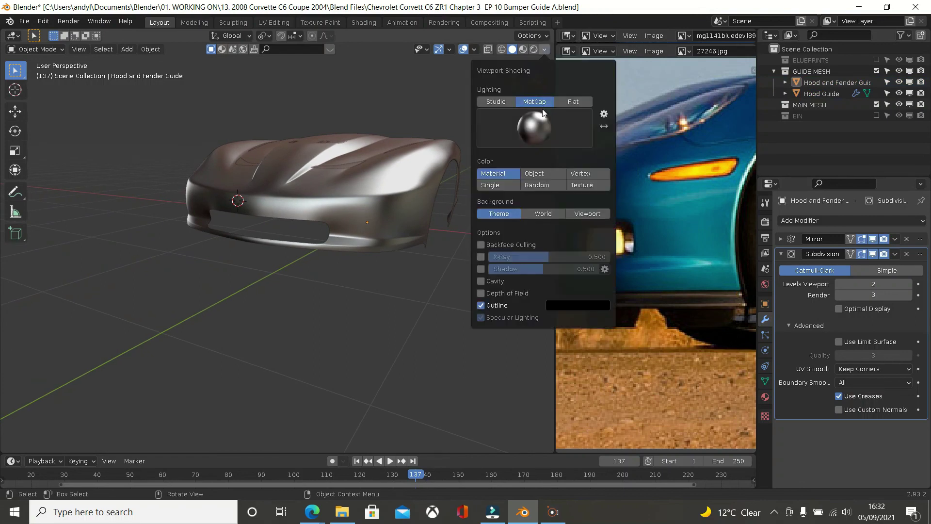
{"action": "left_click", "coordinate": [542, 124]}
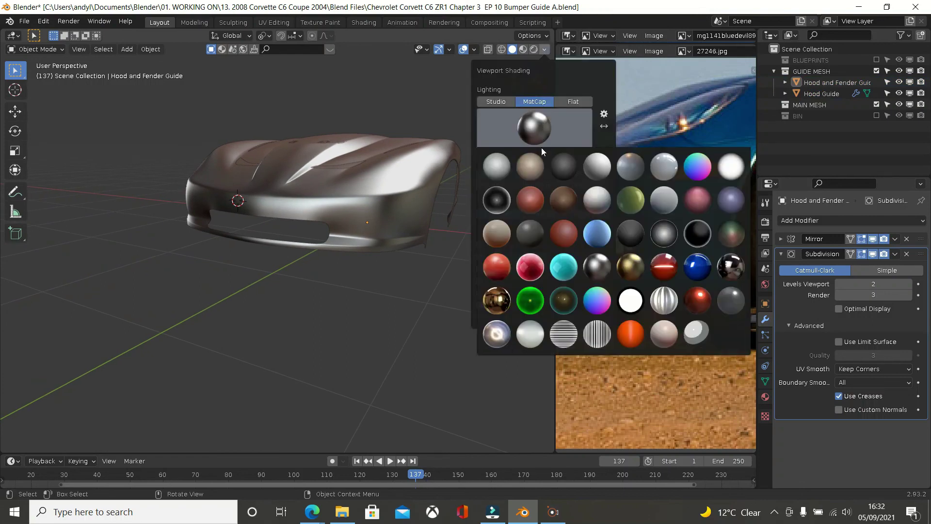
{"action": "left_click", "coordinate": [655, 261]}
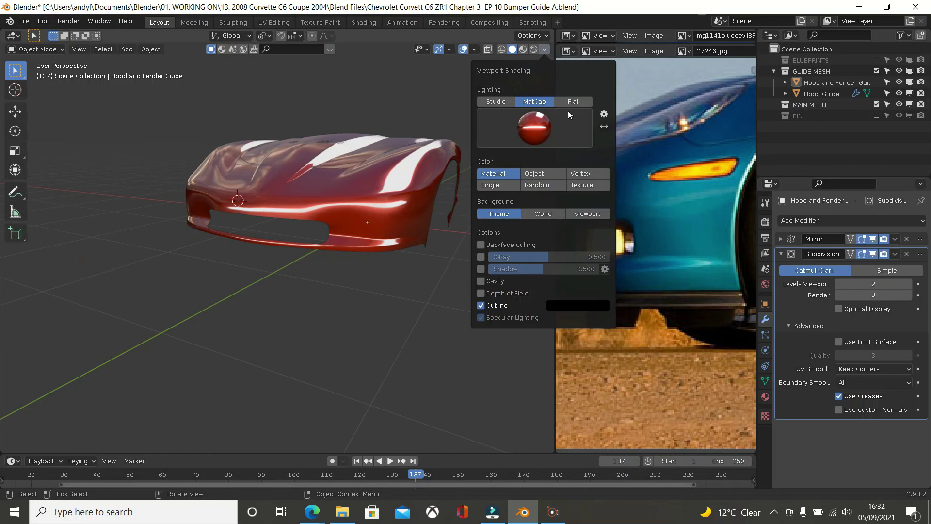
{"action": "left_click", "coordinate": [544, 127]}
{"action": "left_click", "coordinate": [698, 267]}
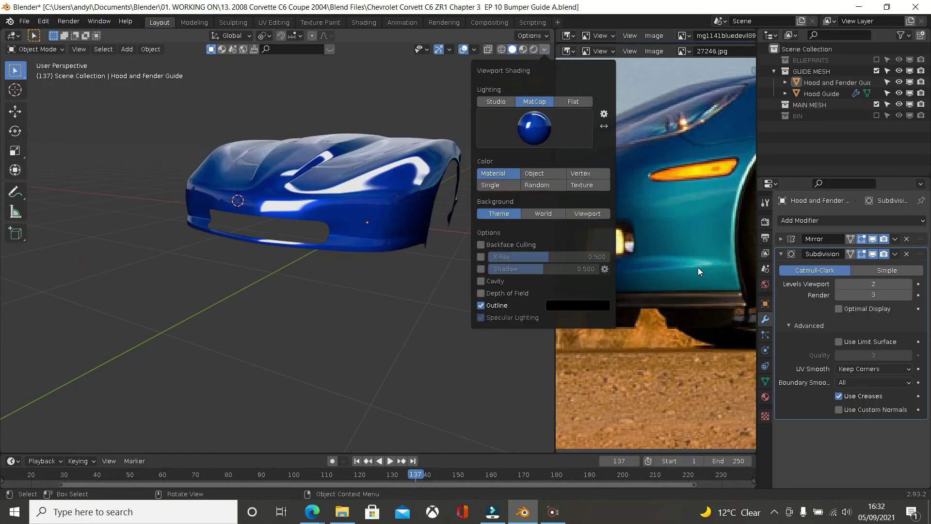
Step: In Edit Mode, move the grille opening's upper corner vertex slightly forward along Y and nudge the vertex on its outer edge
{"action": "middle_click_drag", "start_coordinate": [373, 217], "coordinate": [350, 186]}
{"action": "middle_click_drag", "start_coordinate": [347, 223], "coordinate": [293, 242]}
{"action": "key", "text": "Tab"}
{"action": "scroll", "coordinate": [323, 228], "scroll_direction": "up", "scroll_amount": 3}
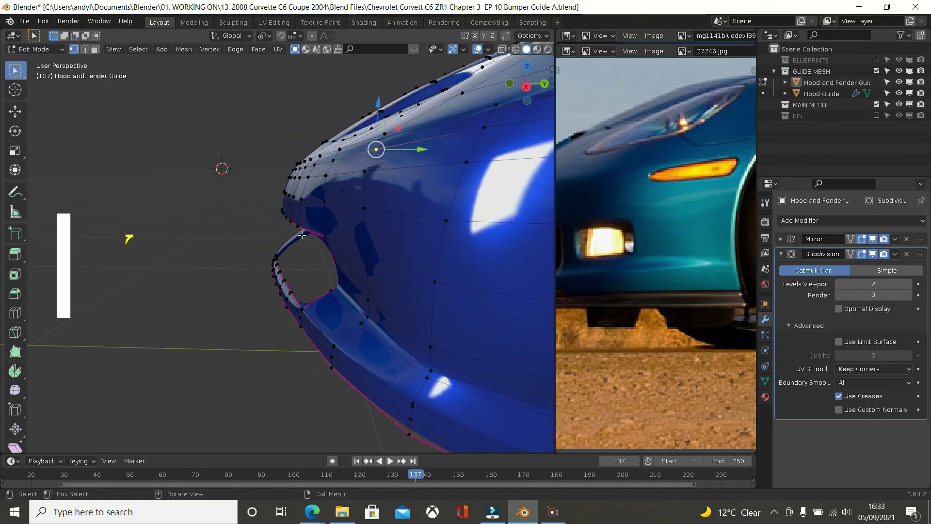
{"action": "left_click", "coordinate": [332, 234]}
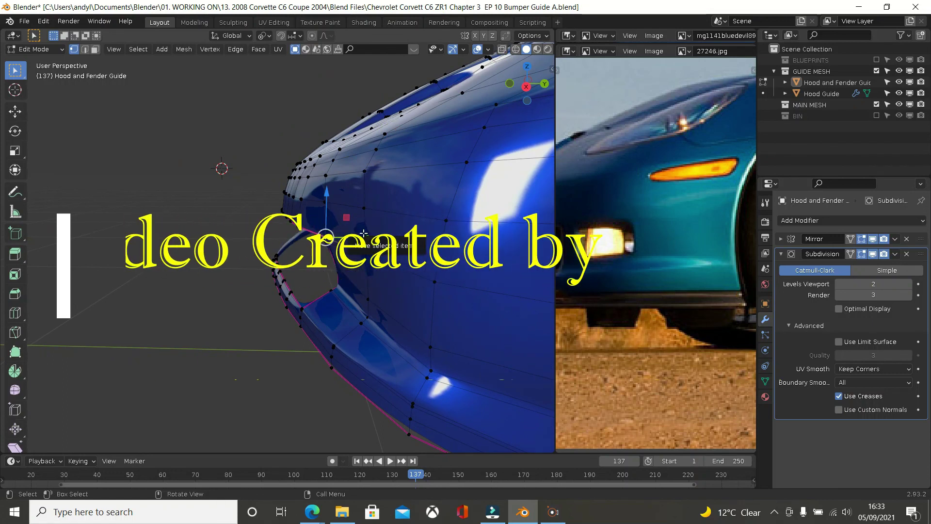
{"action": "left_click_drag", "start_coordinate": [364, 234], "coordinate": [360, 234]}
{"action": "middle_click_drag", "start_coordinate": [361, 234], "coordinate": [421, 220]}
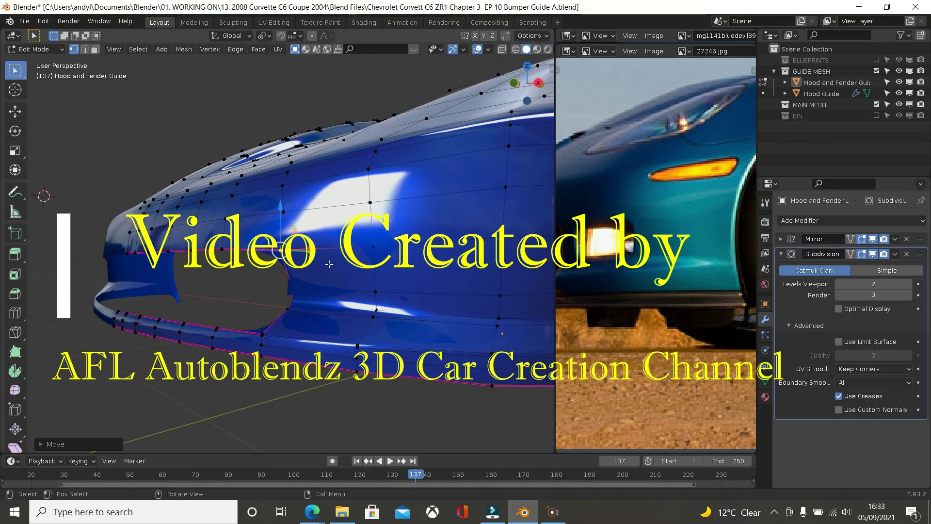
{"action": "left_click", "coordinate": [298, 280]}
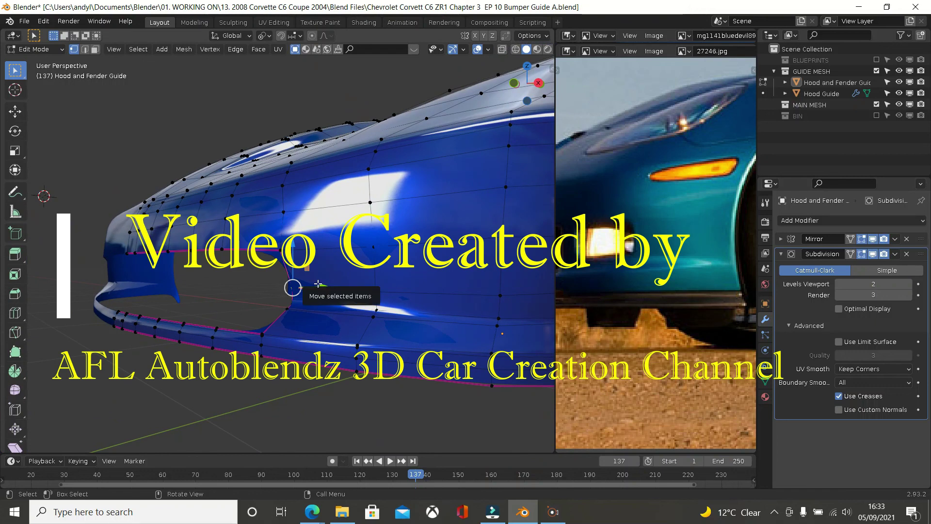
{"action": "left_click_drag", "start_coordinate": [318, 284], "coordinate": [316, 287]}
Step: Check the reflections around the grille corner in Object Mode and reopen the Hood and Fender Guide for mesh editing
{"action": "key", "text": "Tab"}
{"action": "middle_click_drag", "start_coordinate": [333, 269], "coordinate": [362, 229]}
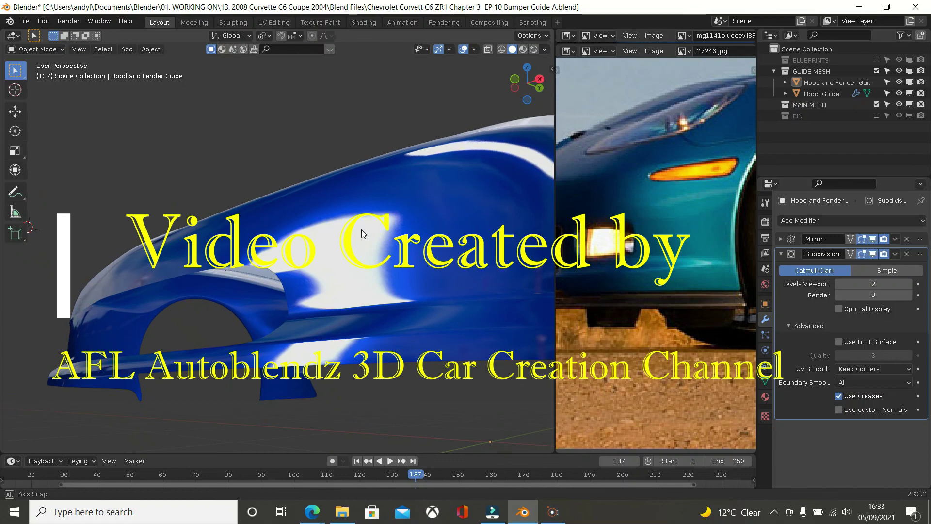
{"action": "left_click", "coordinate": [315, 278]}
{"action": "key", "text": "Tab"}
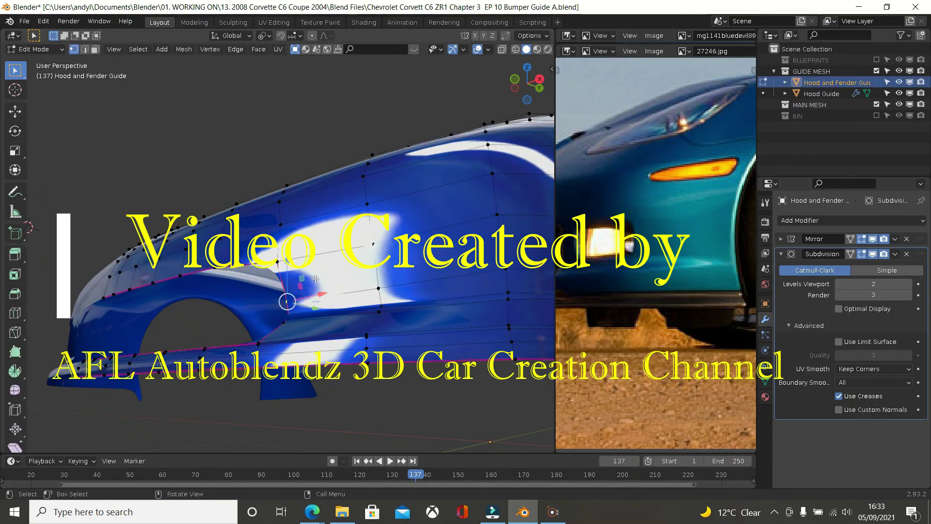